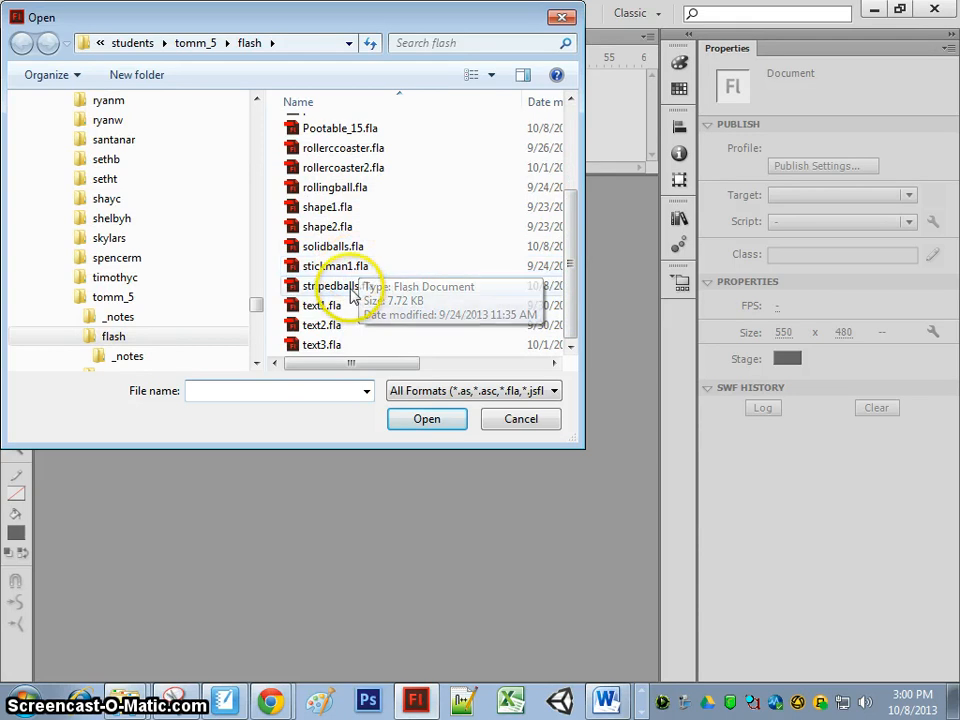
- Open the stripedballs.fla and solidballs.fla documents from the flash folder
double_click(345, 286)
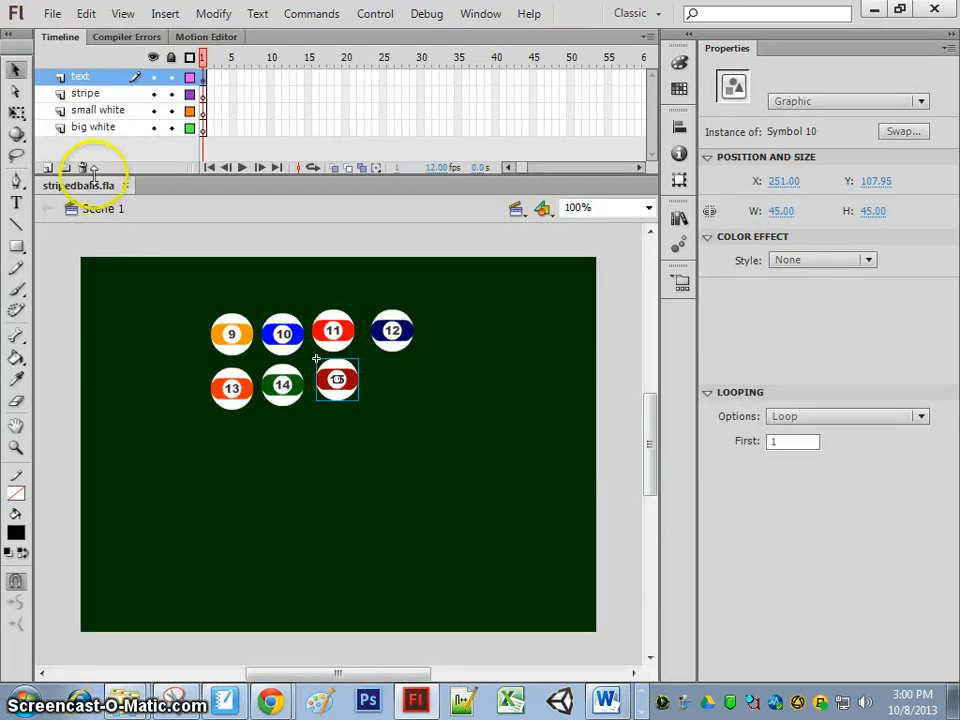
click(52, 14)
click(76, 58)
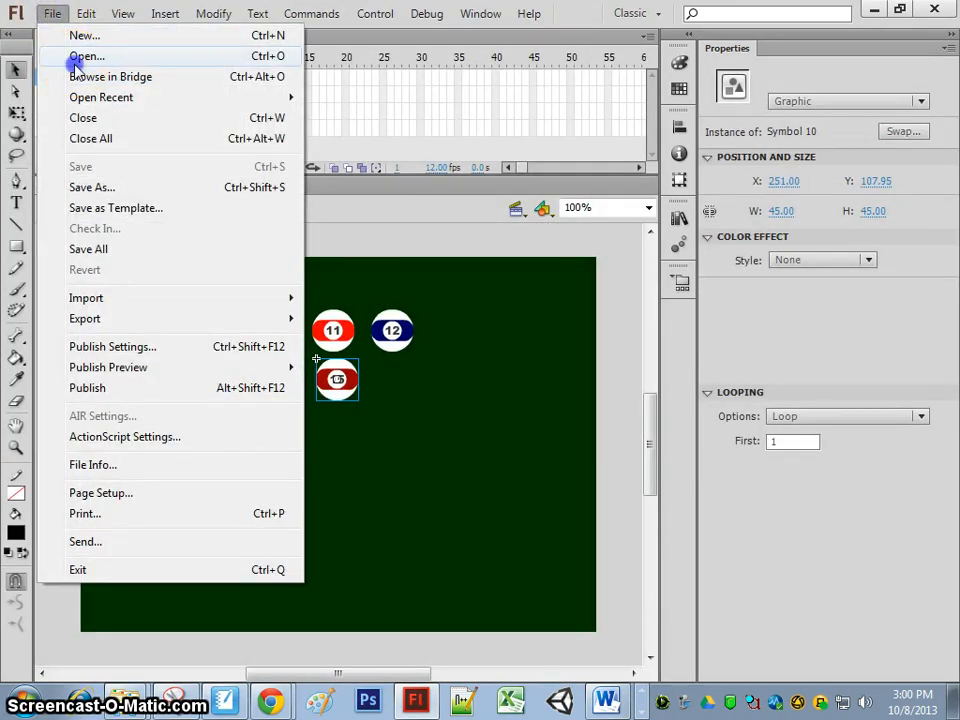
drag(573, 222, 563, 315)
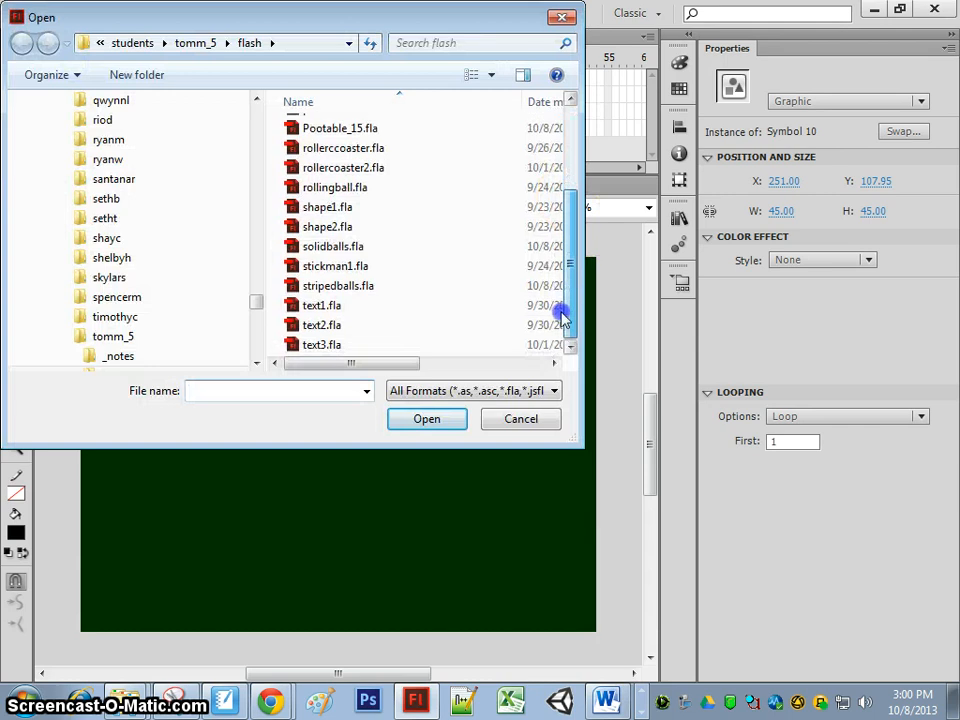
double_click(336, 247)
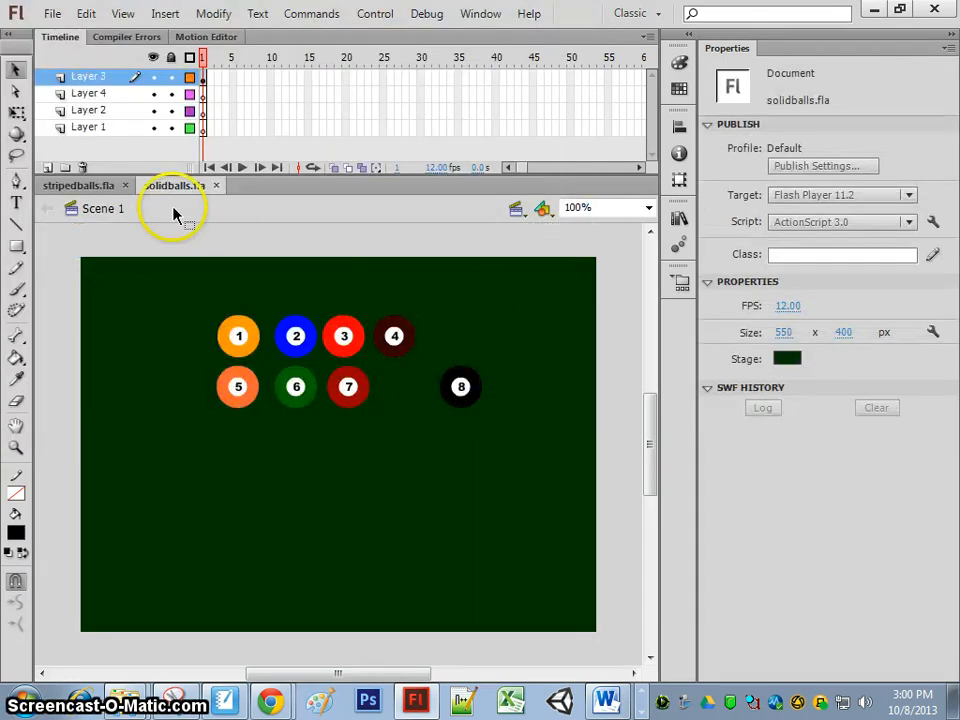
- Create a new ActionScript 3.0 document 800 px wide, with a frame rate of 8 fps and background color #003300
click(52, 14)
click(71, 36)
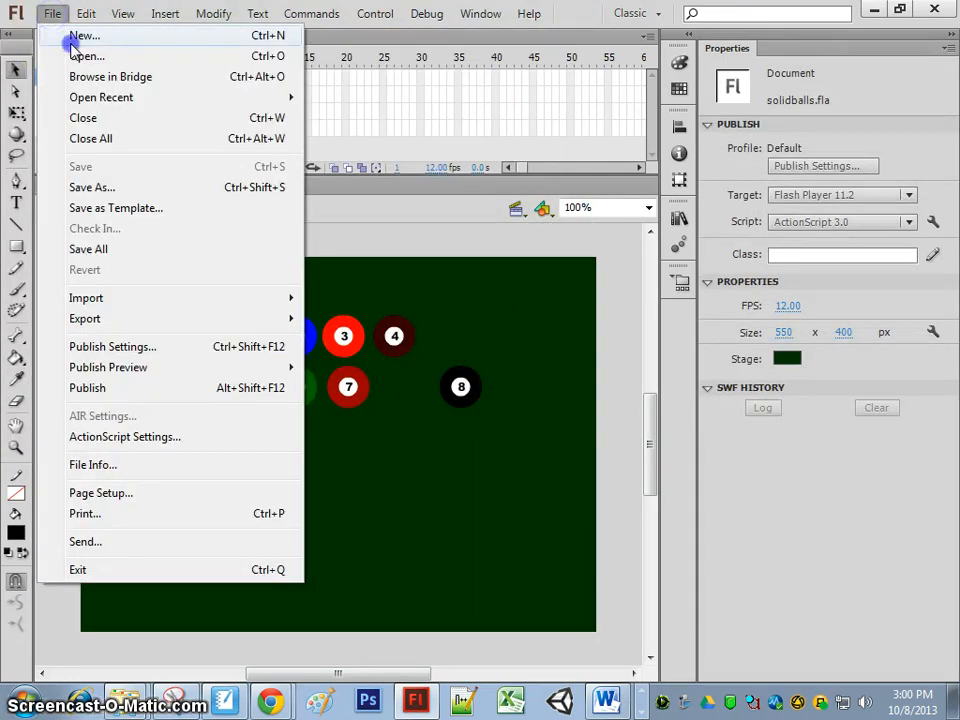
click(445, 149)
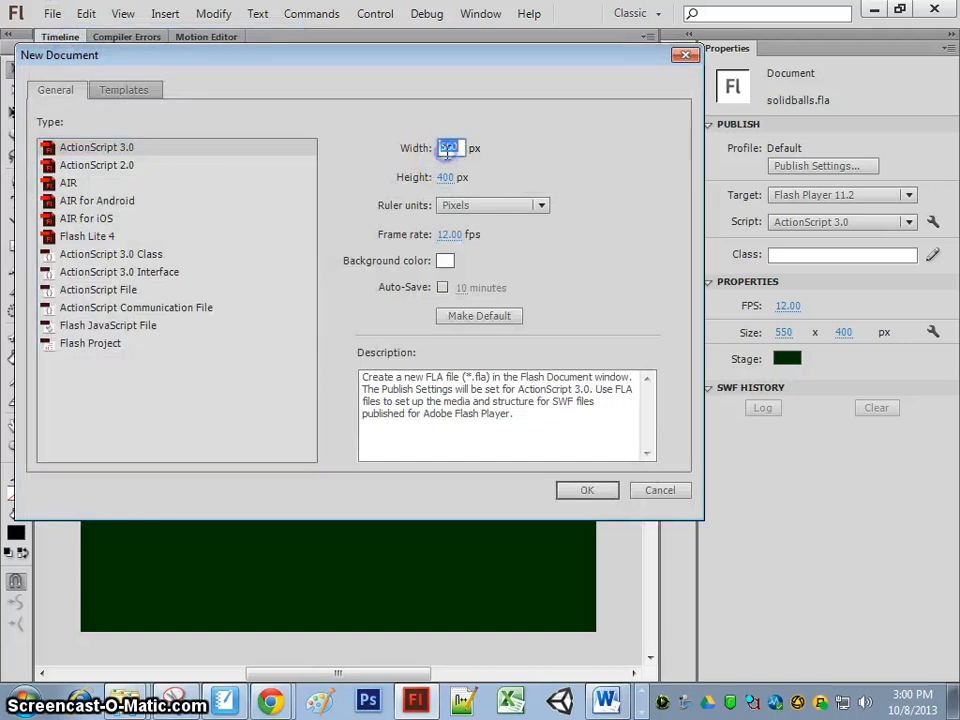
text(8)
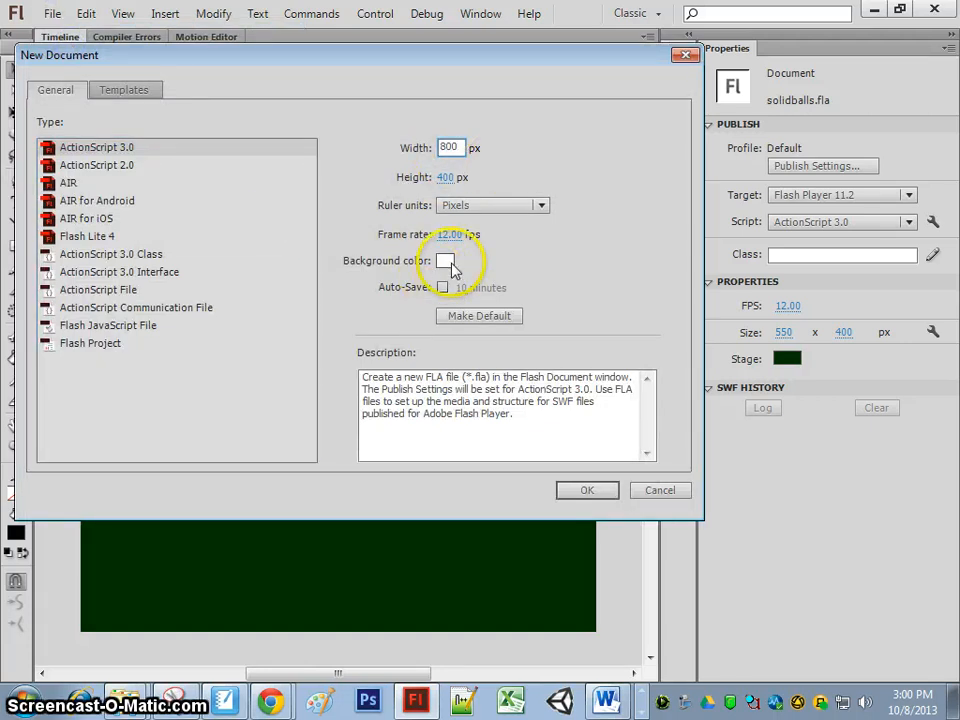
text(00)
click(446, 236)
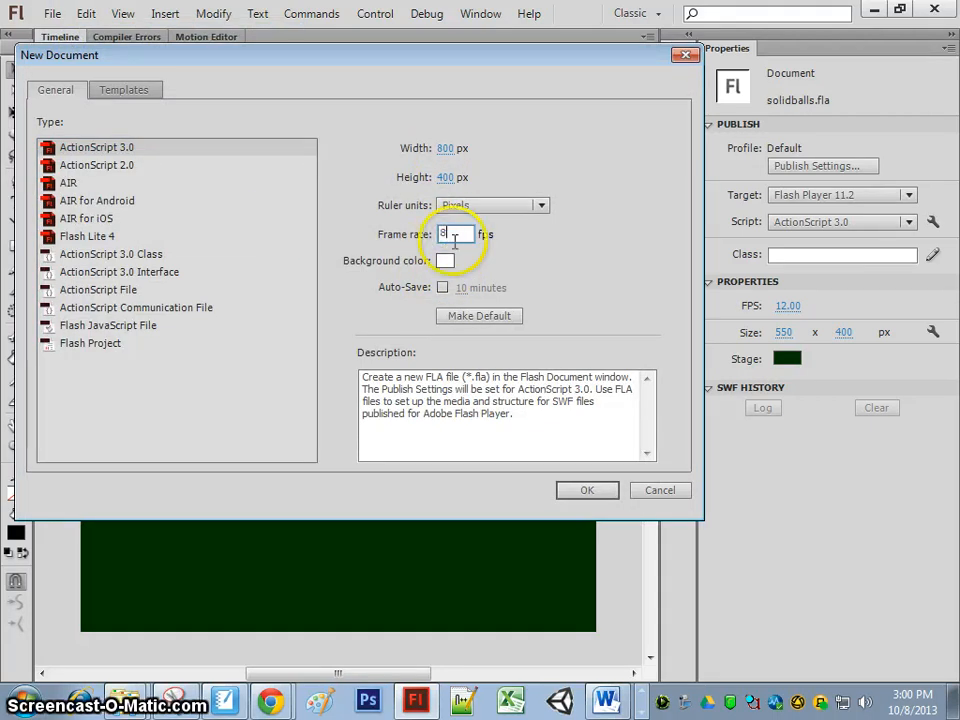
click(445, 260)
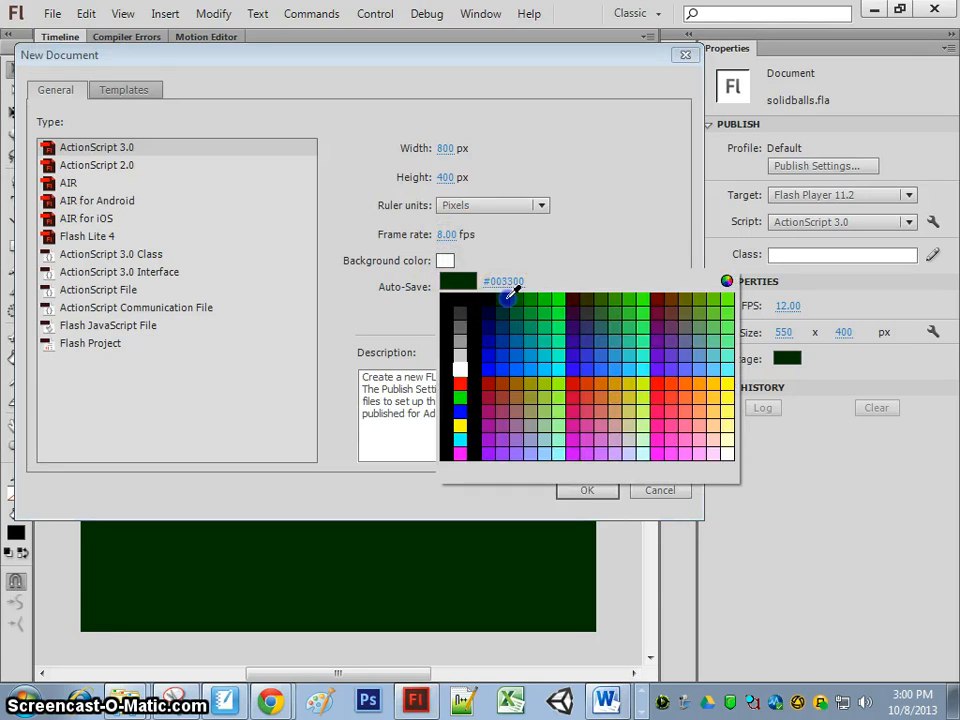
click(510, 294)
click(588, 490)
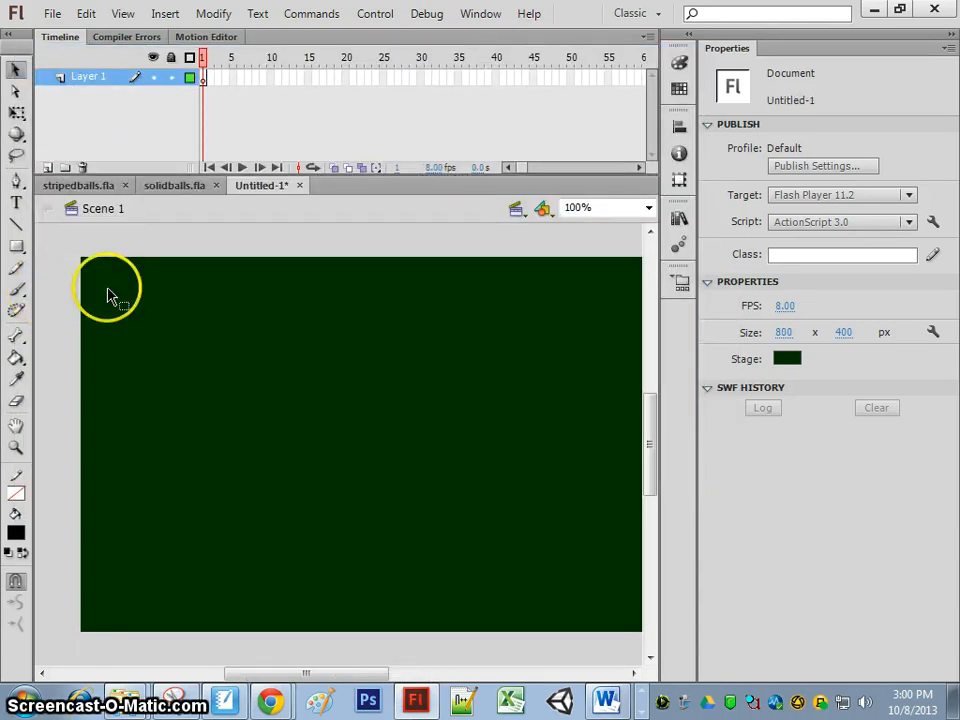
- Fit the stage in the window and resize it to 840 by 440 px
click(647, 207)
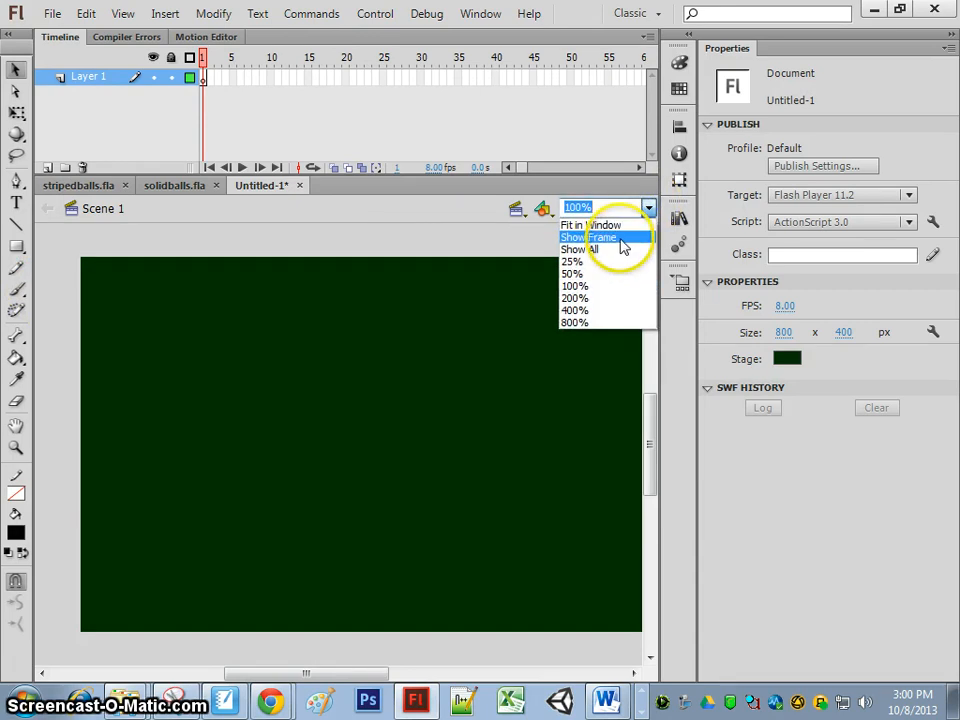
click(614, 225)
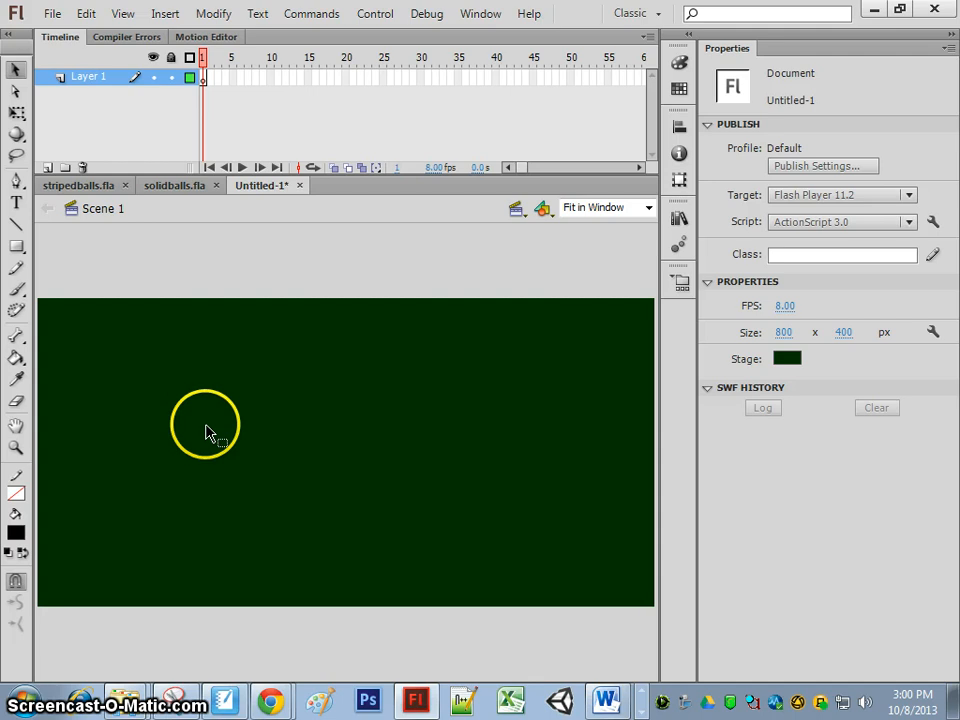
click(788, 333)
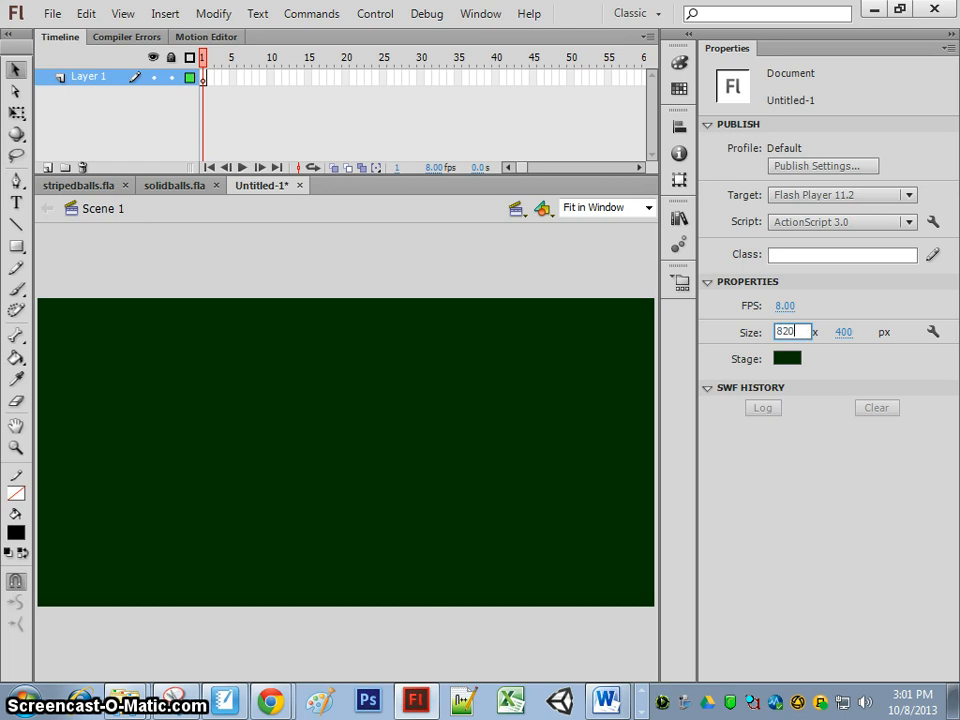
text(820)
key(Tab)
click(783, 333)
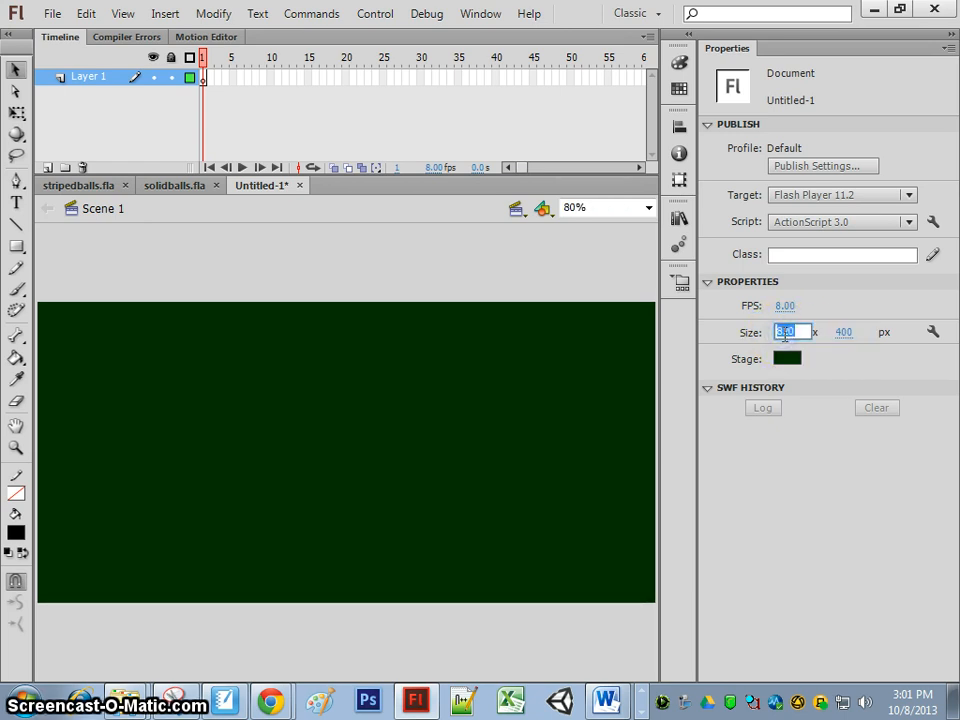
text(840)
key(Tab)
text(44)
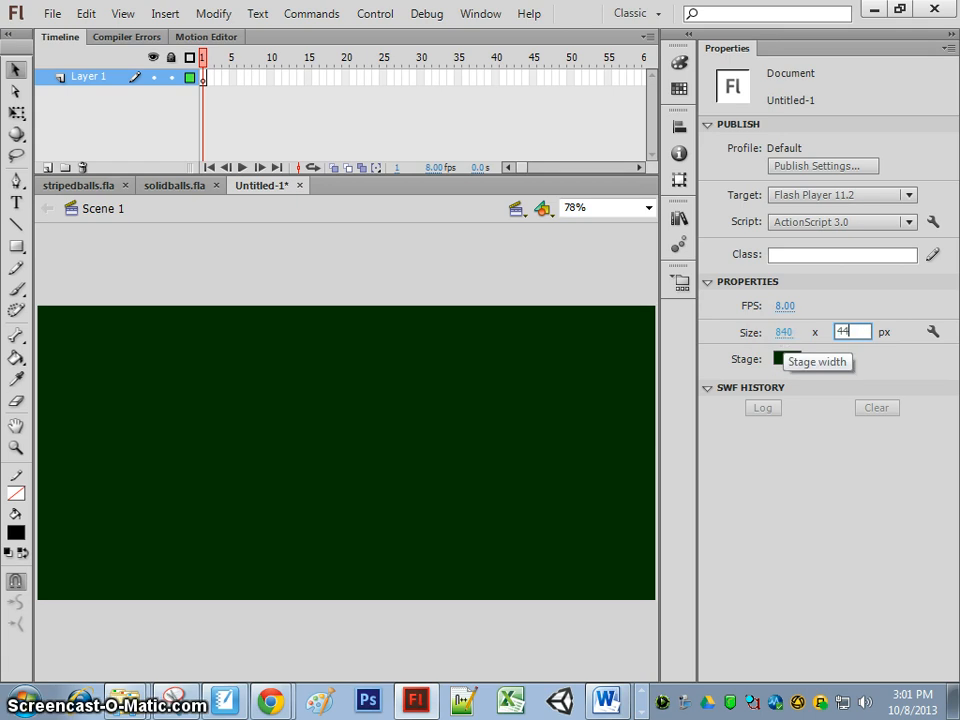
click(809, 496)
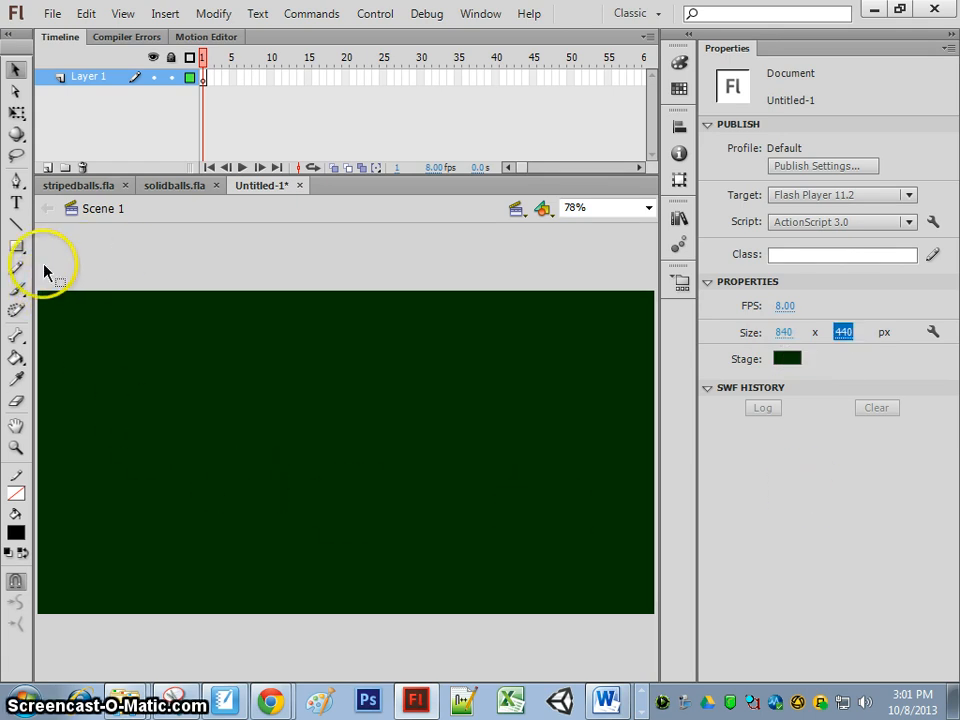
- Set the Rectangle tool to no fill and open the custom color mixer for its stroke
click(17, 246)
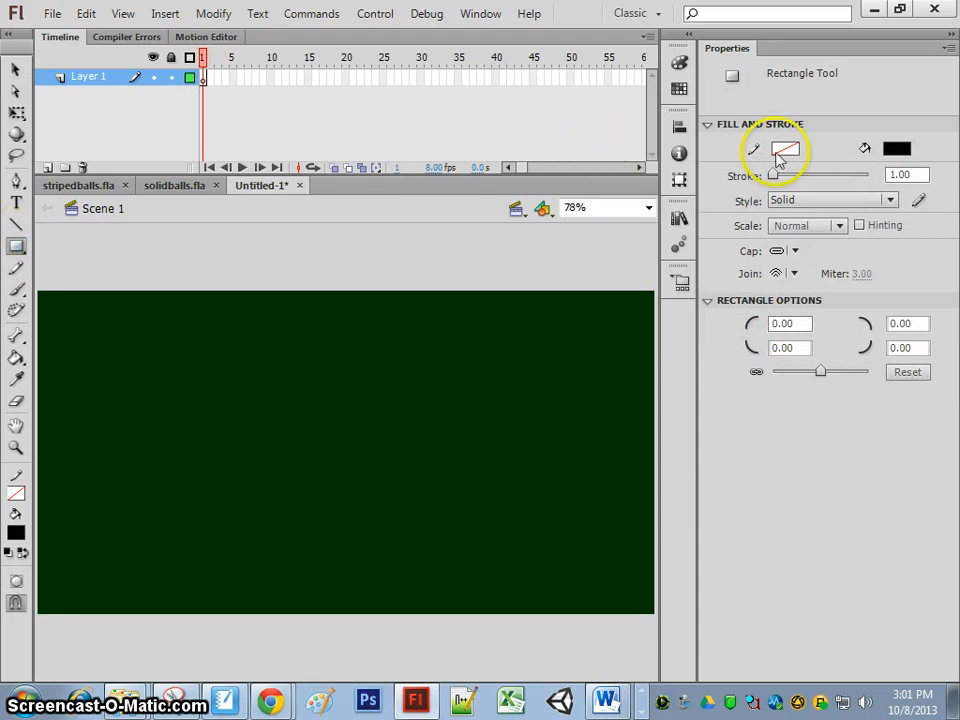
click(893, 148)
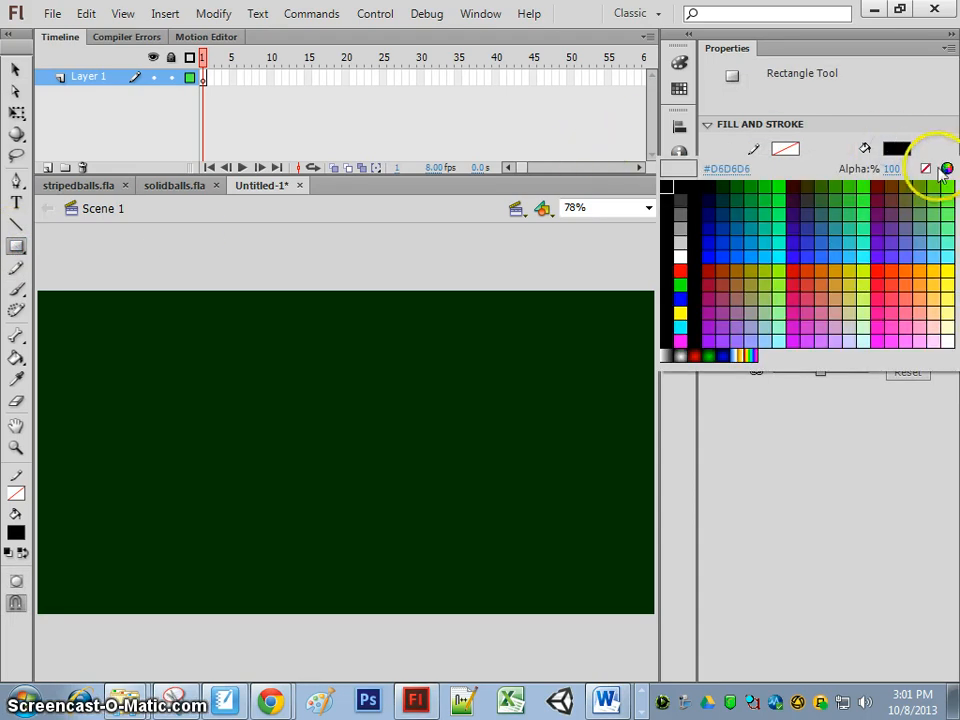
click(925, 168)
click(786, 150)
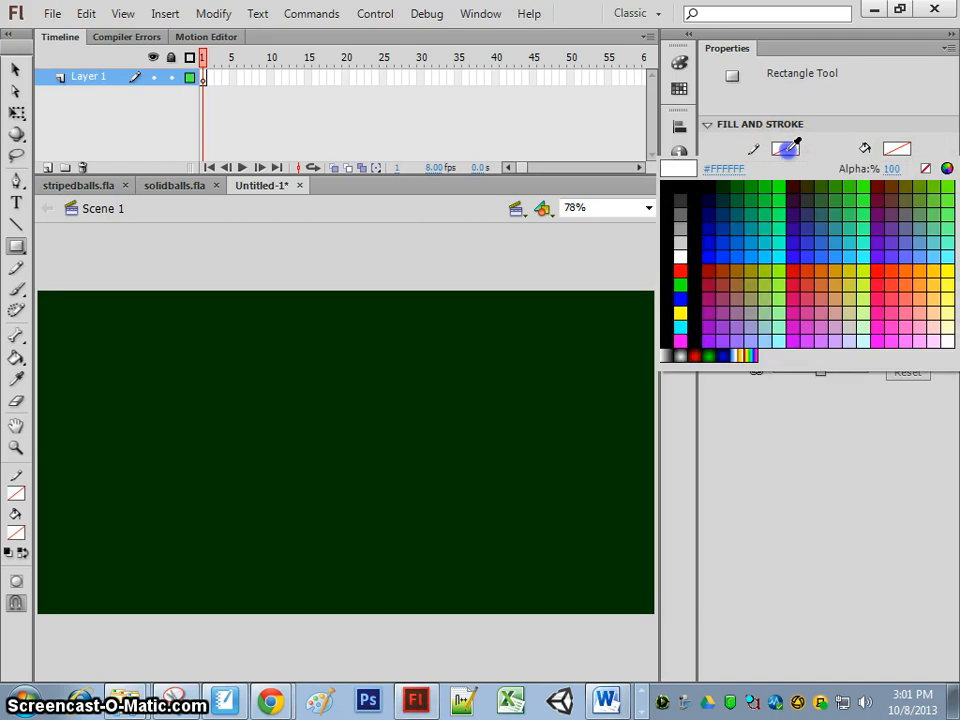
click(946, 168)
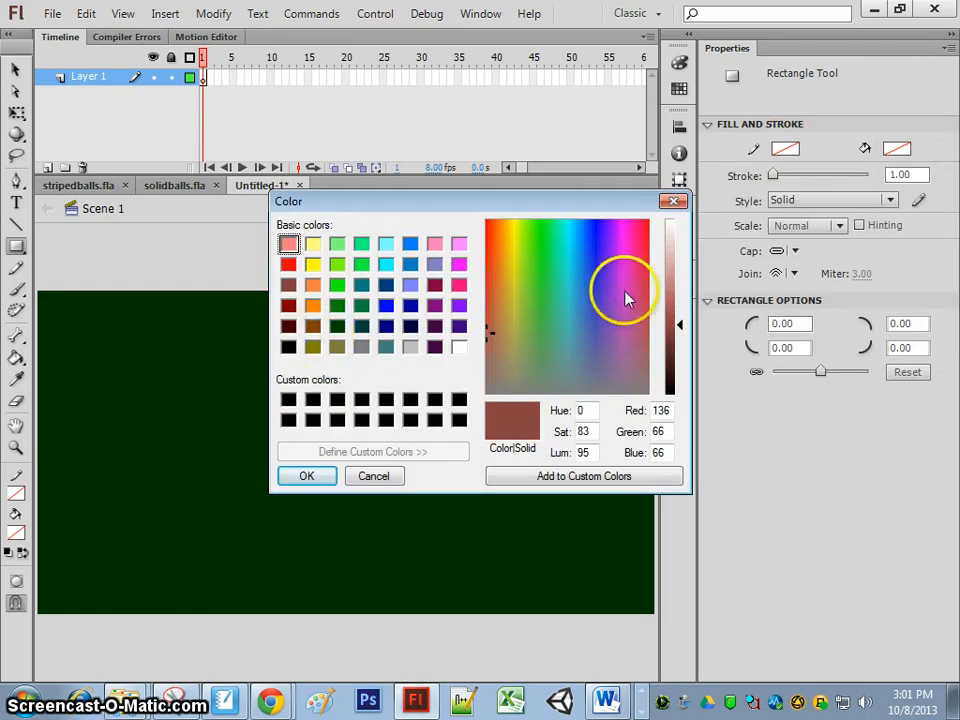
- Try mixing a muted grayish brown for the stroke by varying its hue, saturation and brightness
mouse_move(680, 330)
mouse_down()
mouse_move(678, 384)
mouse_move(679, 352)
mouse_up()
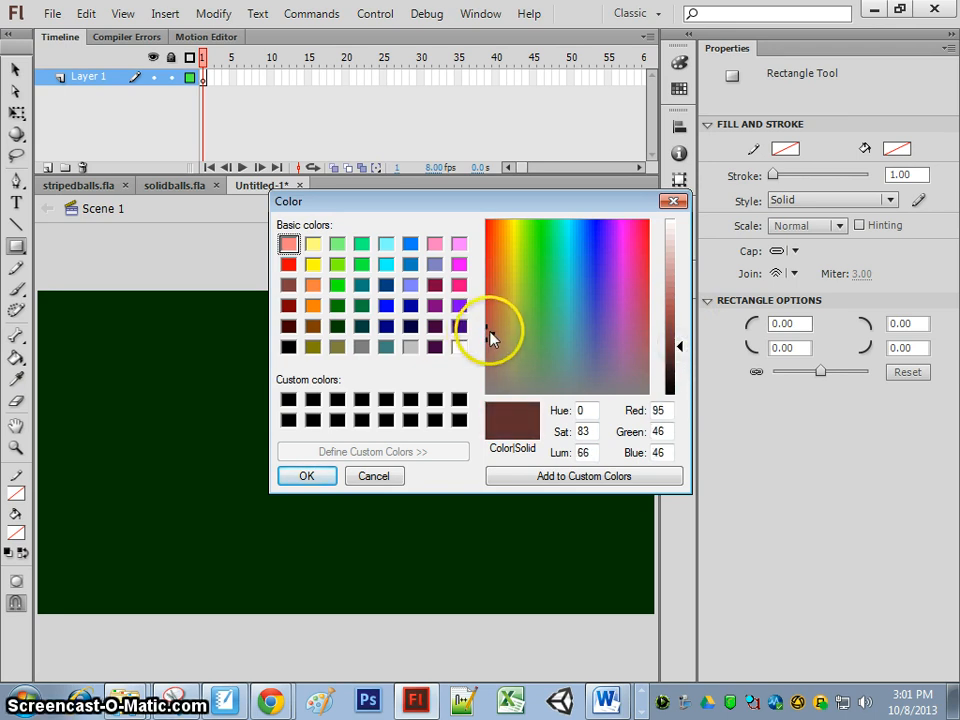
drag(490, 338, 583, 369)
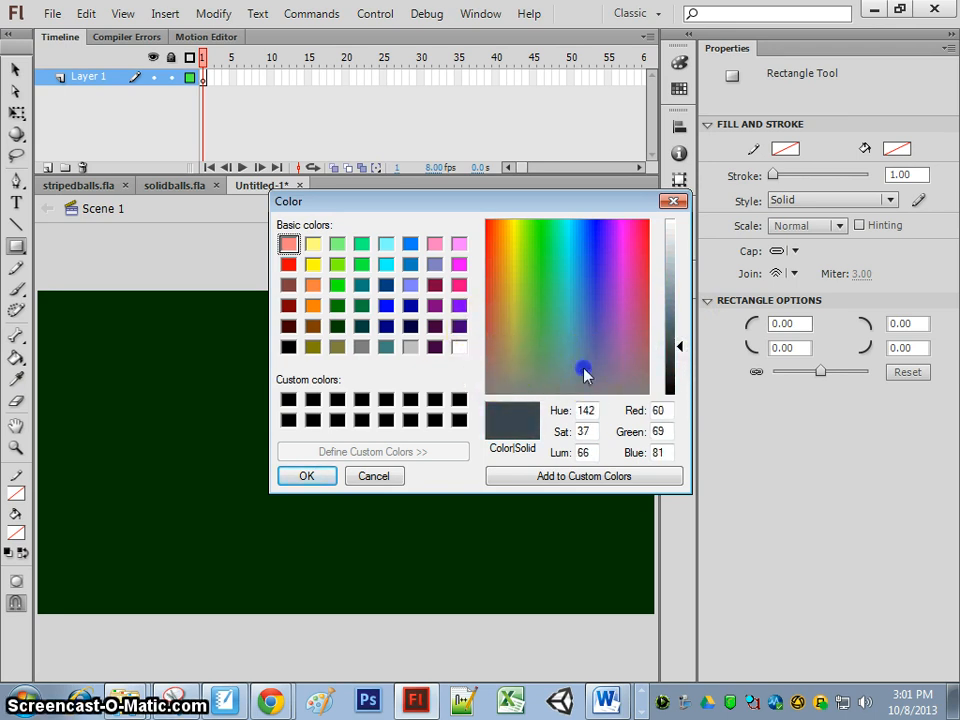
drag(498, 383, 493, 375)
click(680, 342)
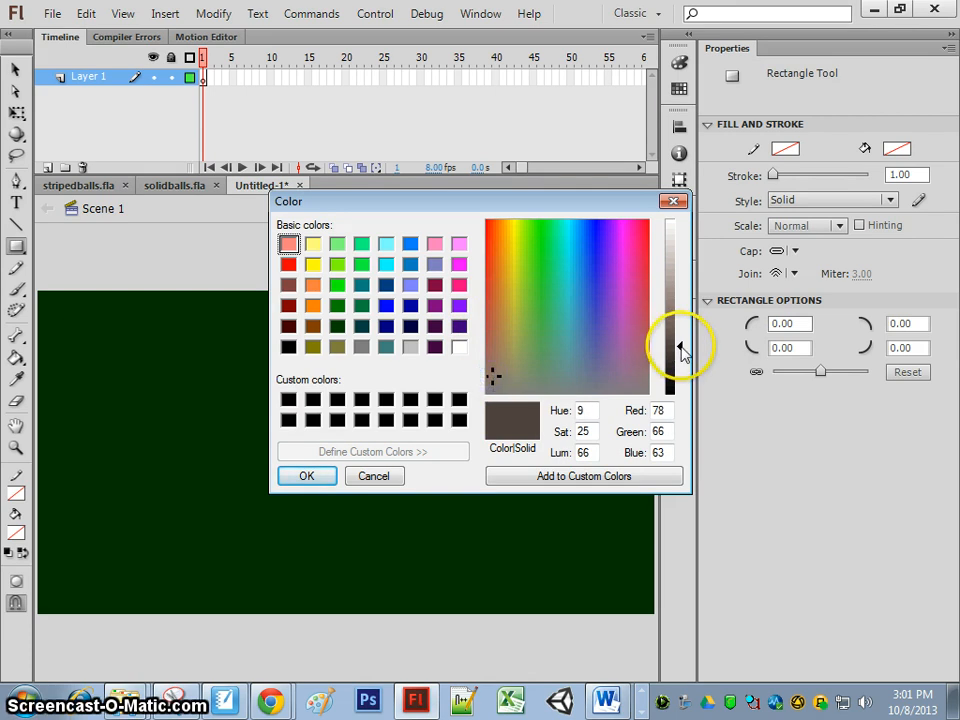
drag(680, 342, 677, 337)
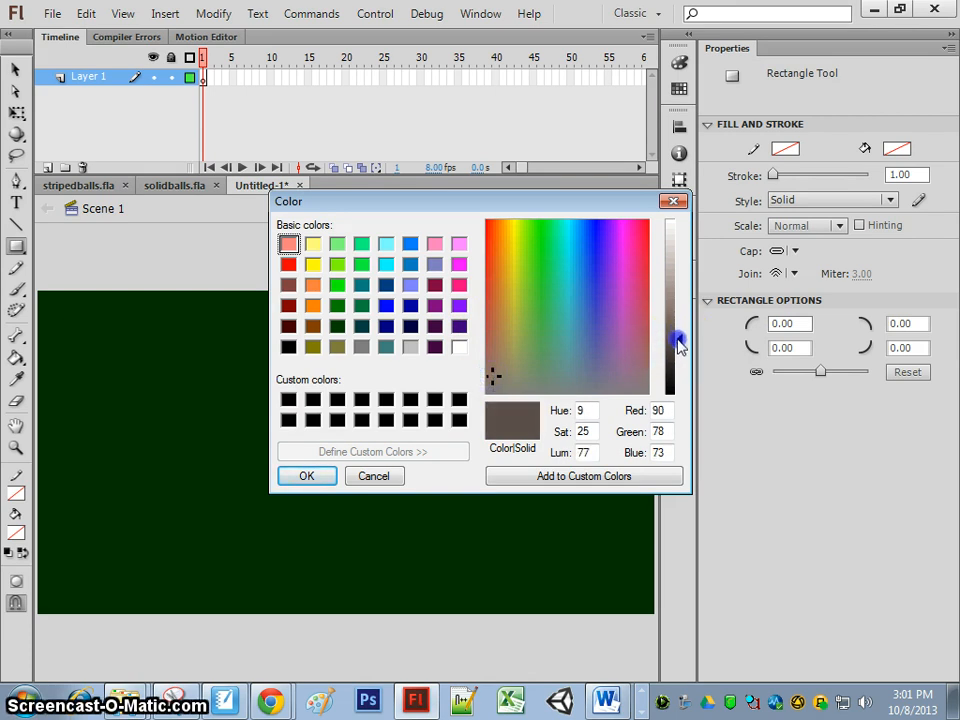
drag(489, 369, 502, 390)
- Darken the basic dark red to RGB 62, 0, 0, add it to the custom colors and apply it as the stroke color
click(288, 306)
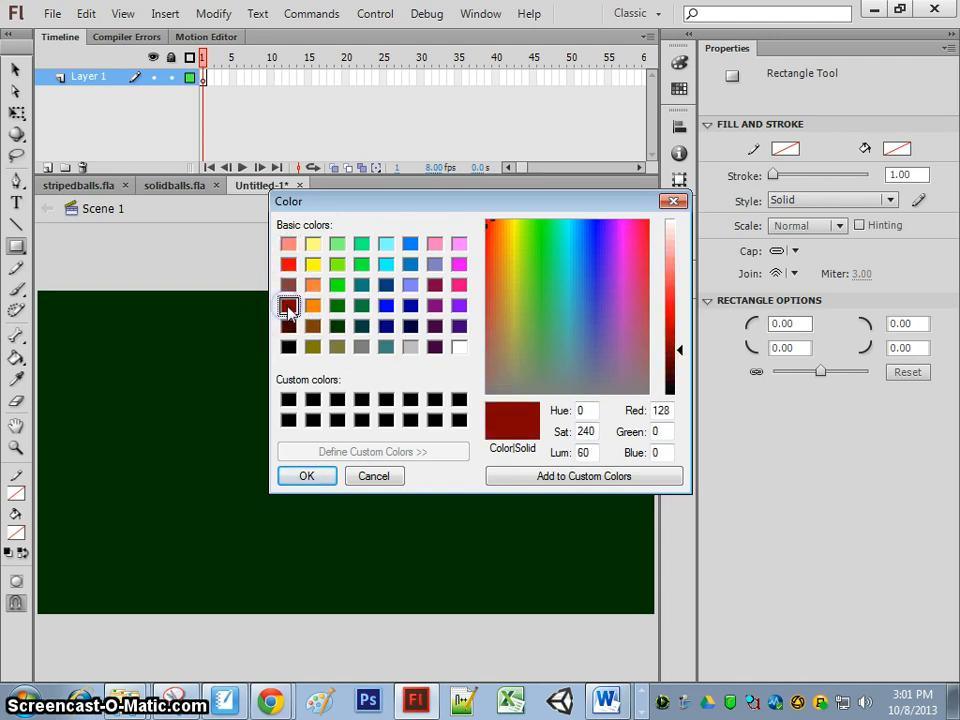
drag(679, 352, 679, 373)
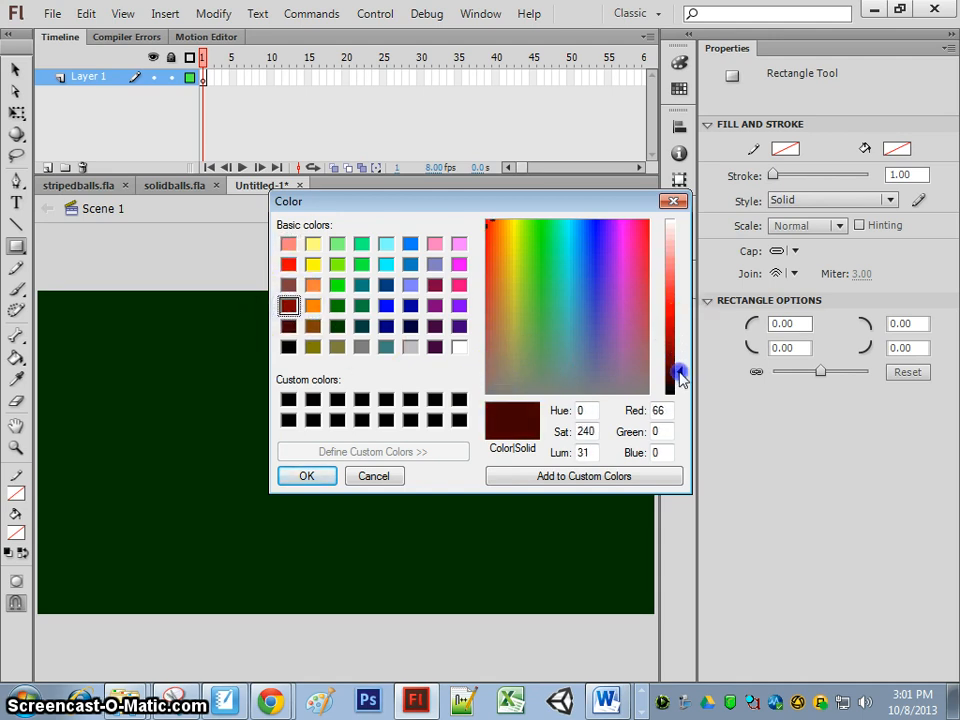
click(567, 478)
click(289, 401)
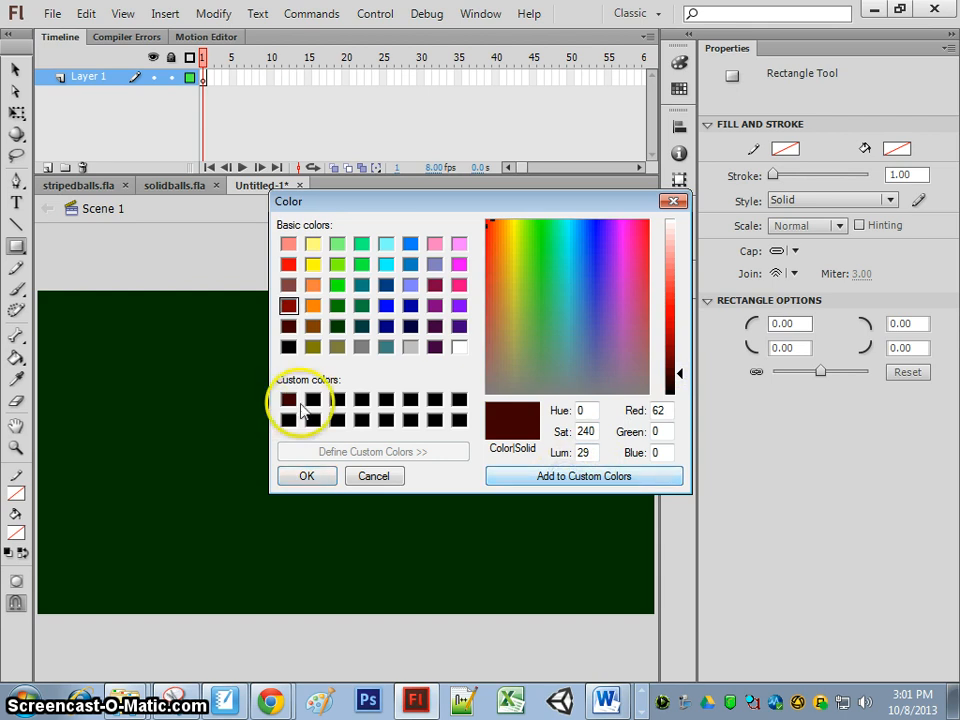
click(313, 478)
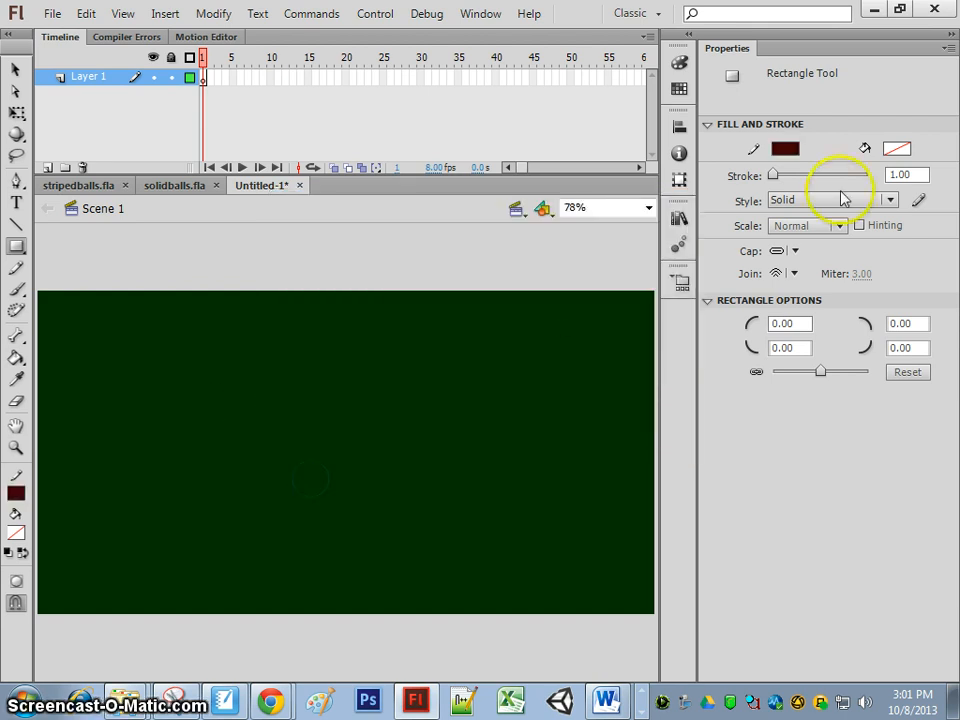
- Draw a rectangle about 839 by 440 px along the stage edges with a 10-point stroke, and rename its layer table
drag(914, 176, 880, 175)
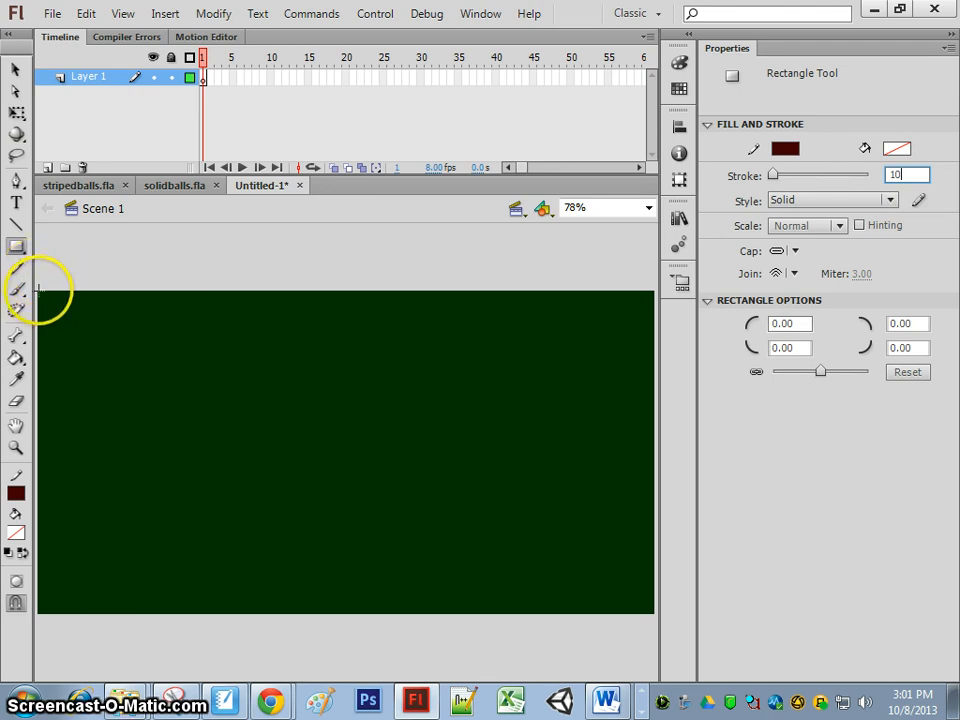
mouse_move(37, 290)
mouse_down()
mouse_move(587, 510)
mouse_move(643, 581)
mouse_move(654, 613)
mouse_up()
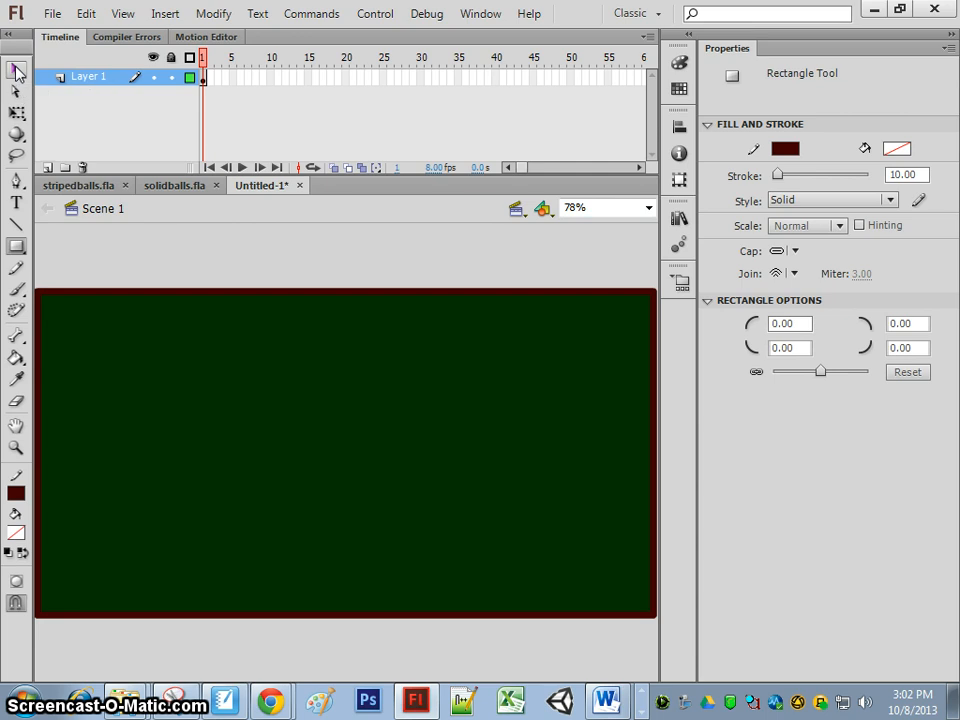
double_click(100, 78)
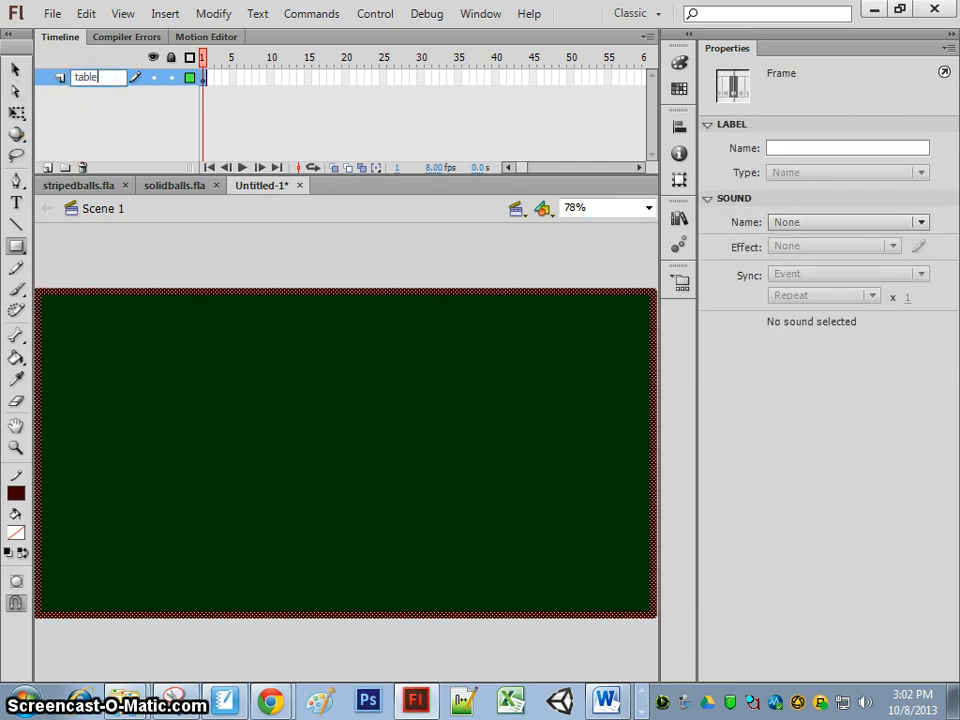
click(81, 246)
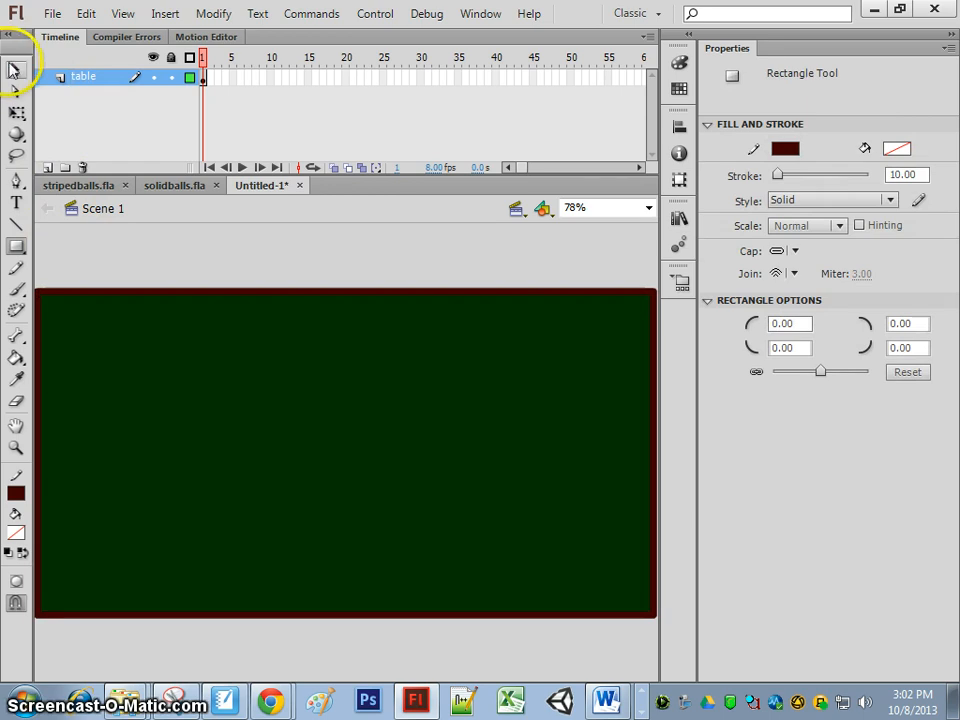
- Select all four sides of the dark red table border and convert them to a graphic symbol
click(14, 70)
click(86, 296)
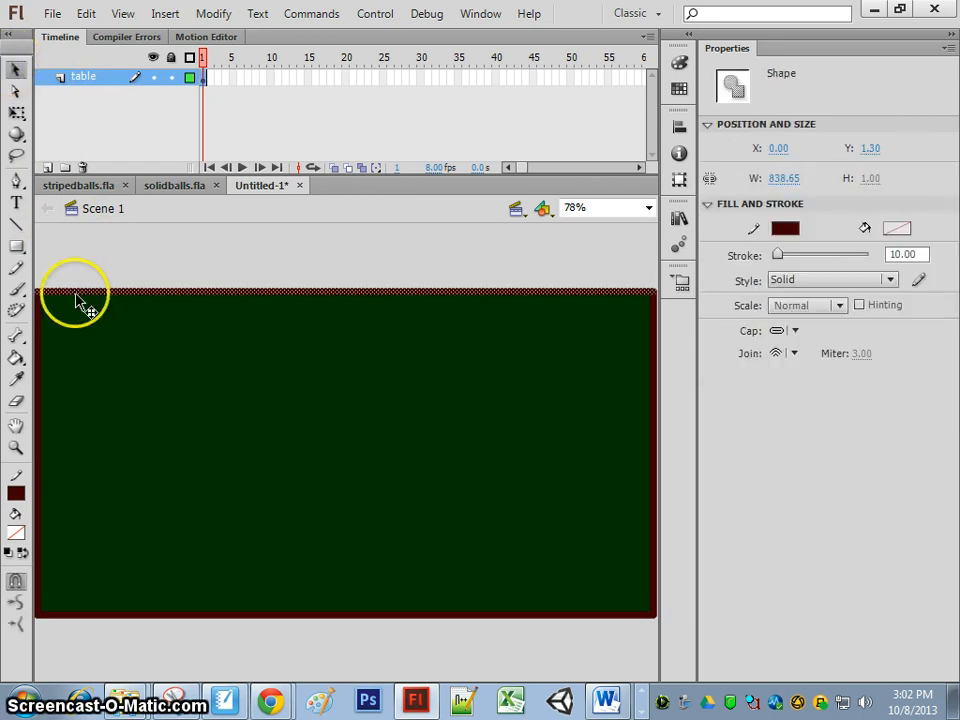
shift+click(38, 343)
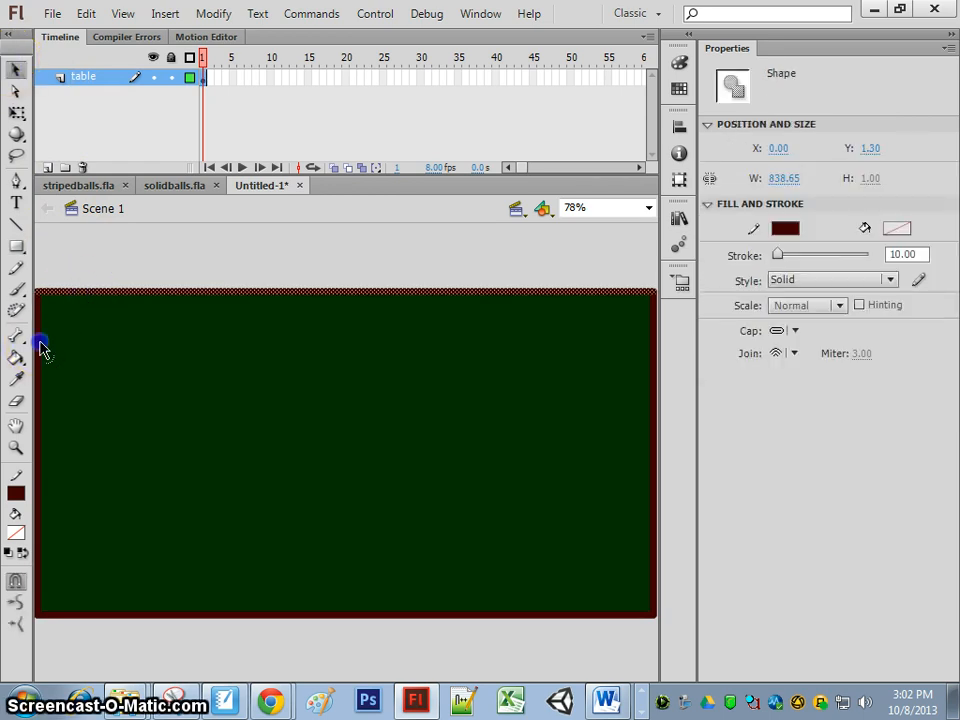
shift+click(147, 615)
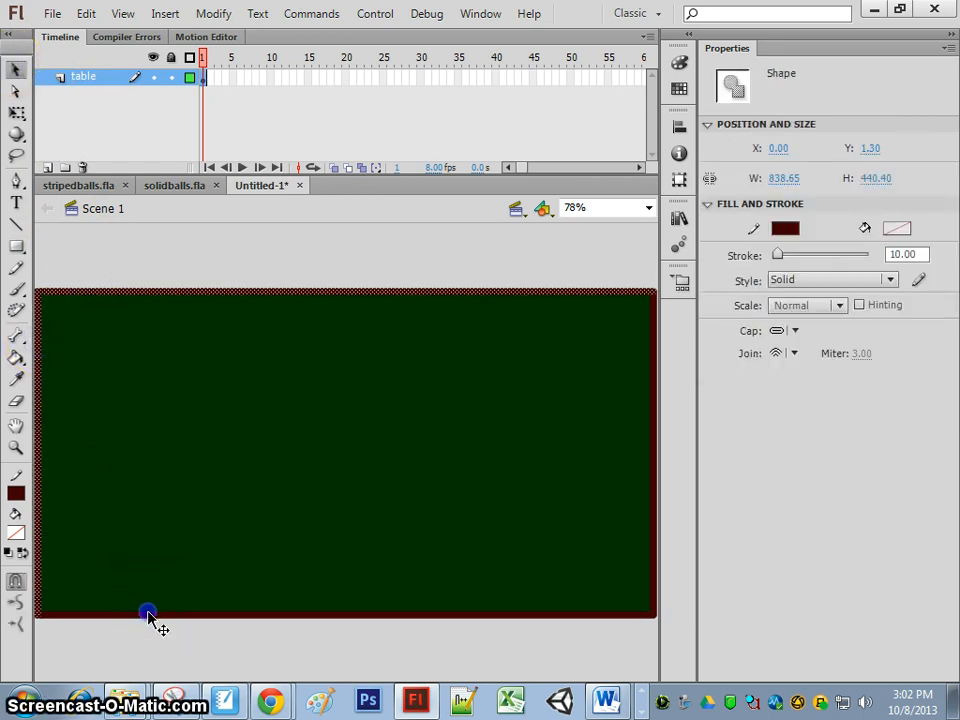
shift+click(655, 360)
right_click(611, 297)
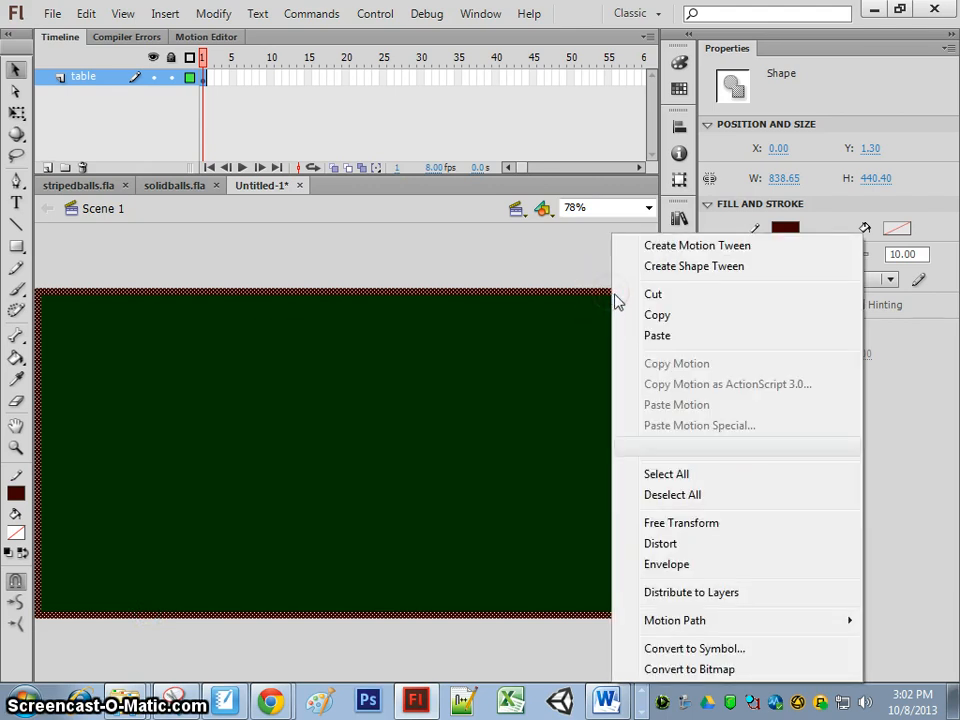
click(675, 648)
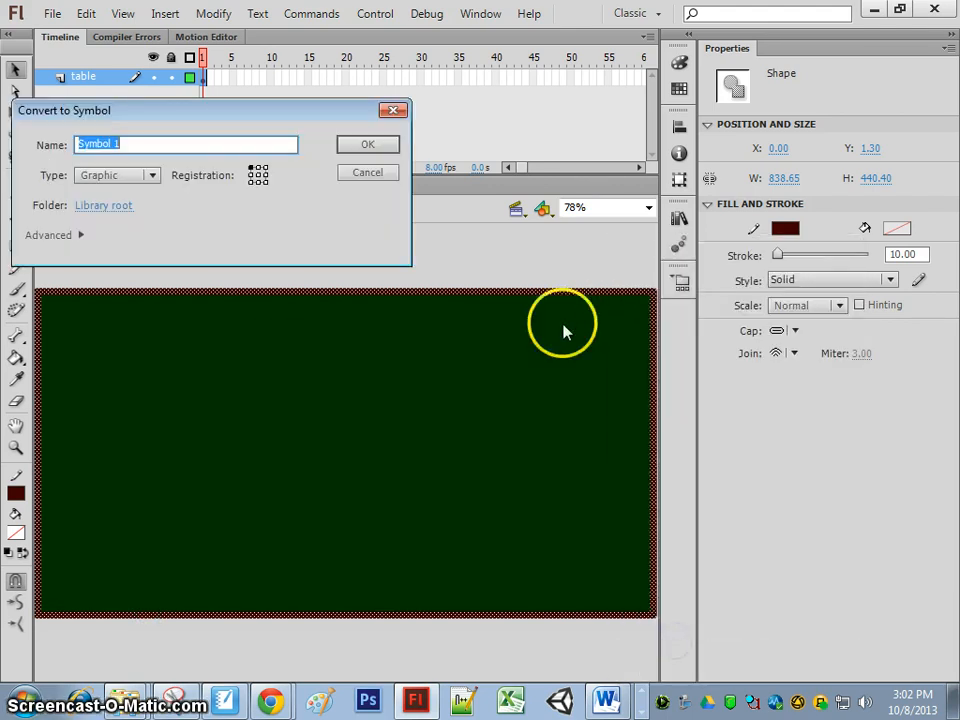
click(369, 148)
click(396, 277)
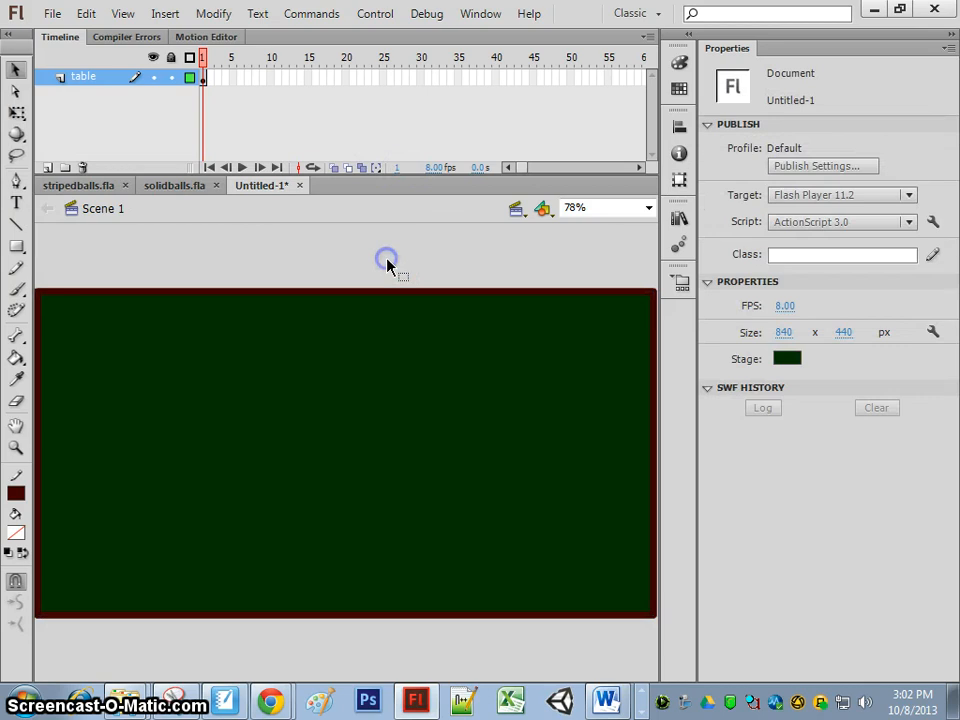
right_click(387, 290)
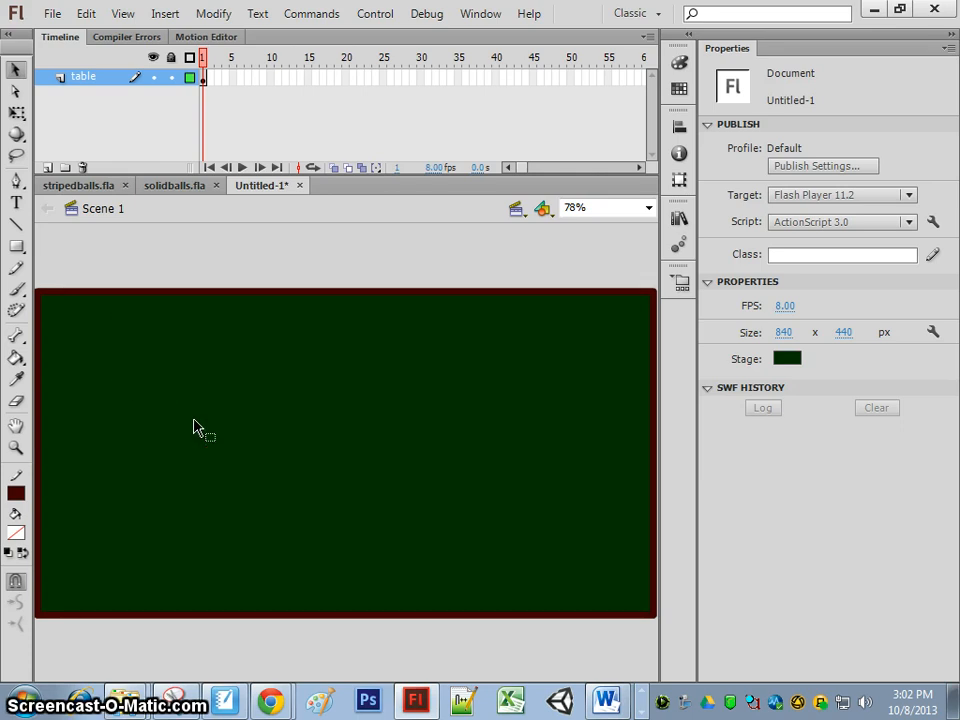
- Set up the Oval Primitive tool with a black fill and no stroke
click(16, 248)
click(55, 309)
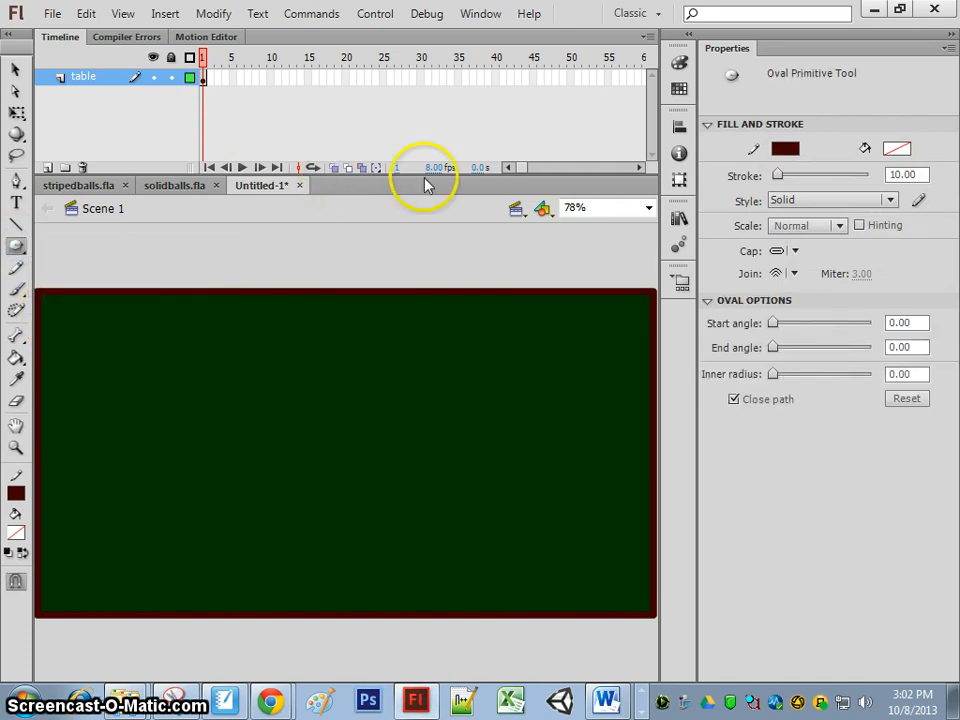
click(898, 148)
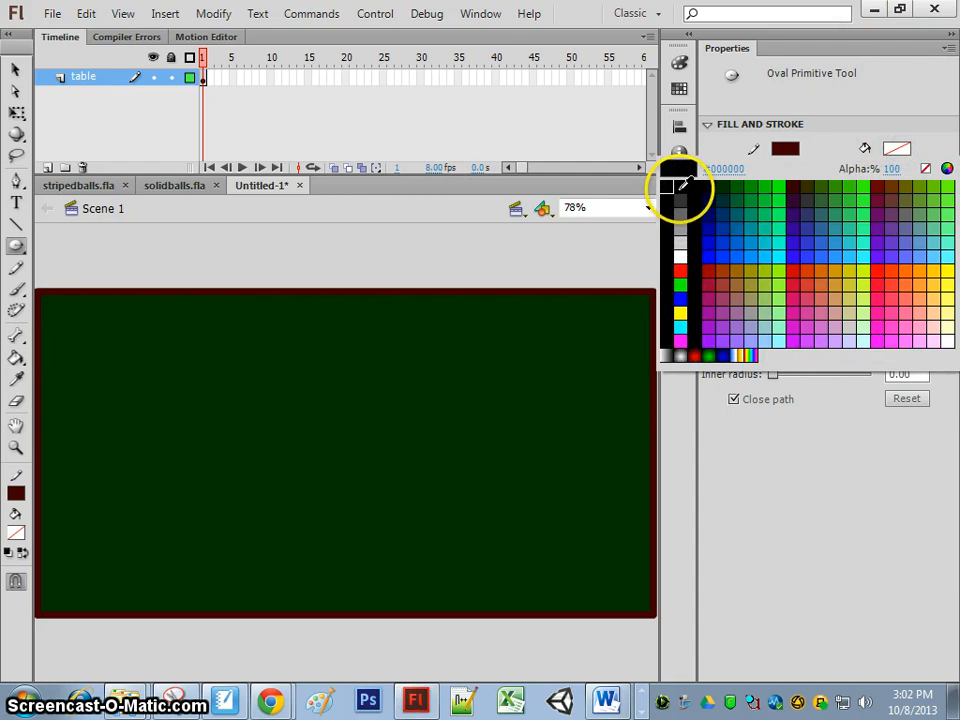
click(680, 188)
click(792, 146)
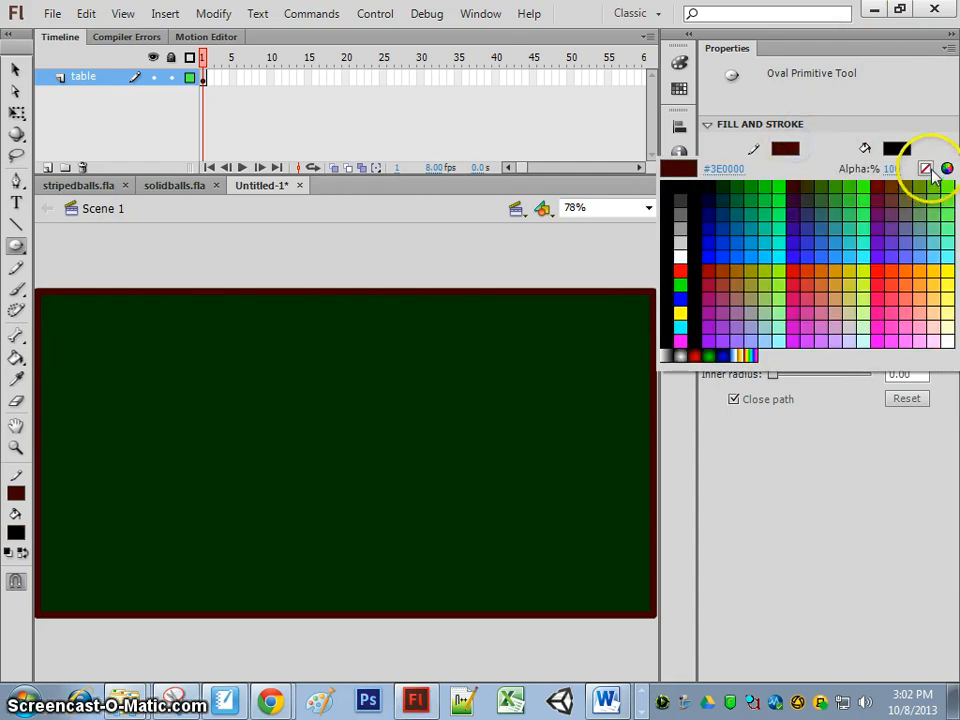
click(926, 169)
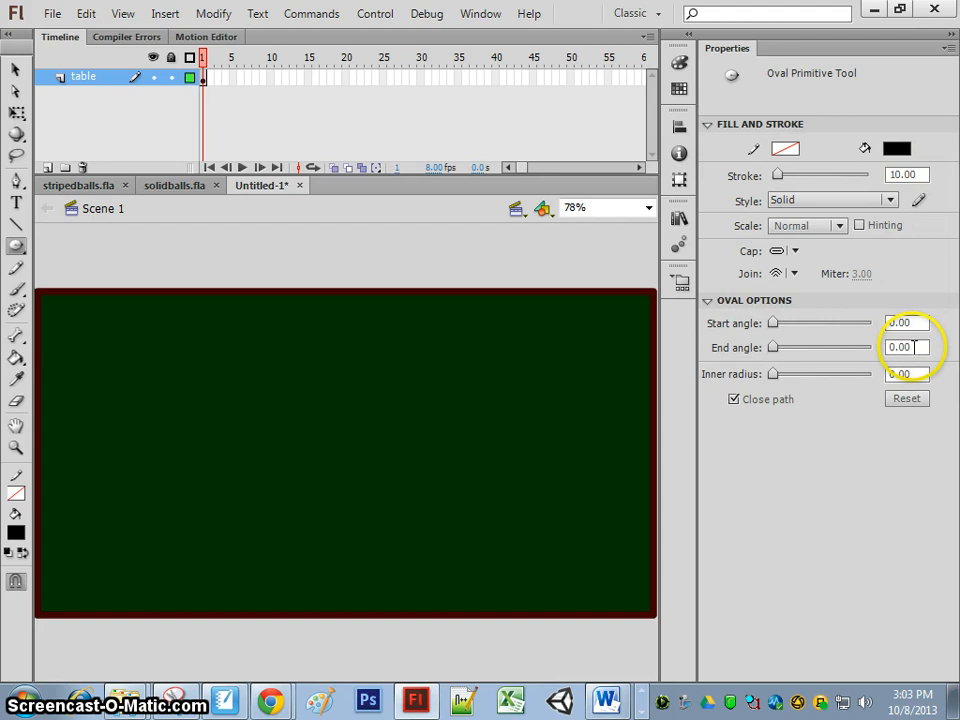
- Set the oval's end angle to 90 and draw a quarter circle about 55 px wide near the table's upper-left corner
drag(896, 345, 860, 349)
text(90)
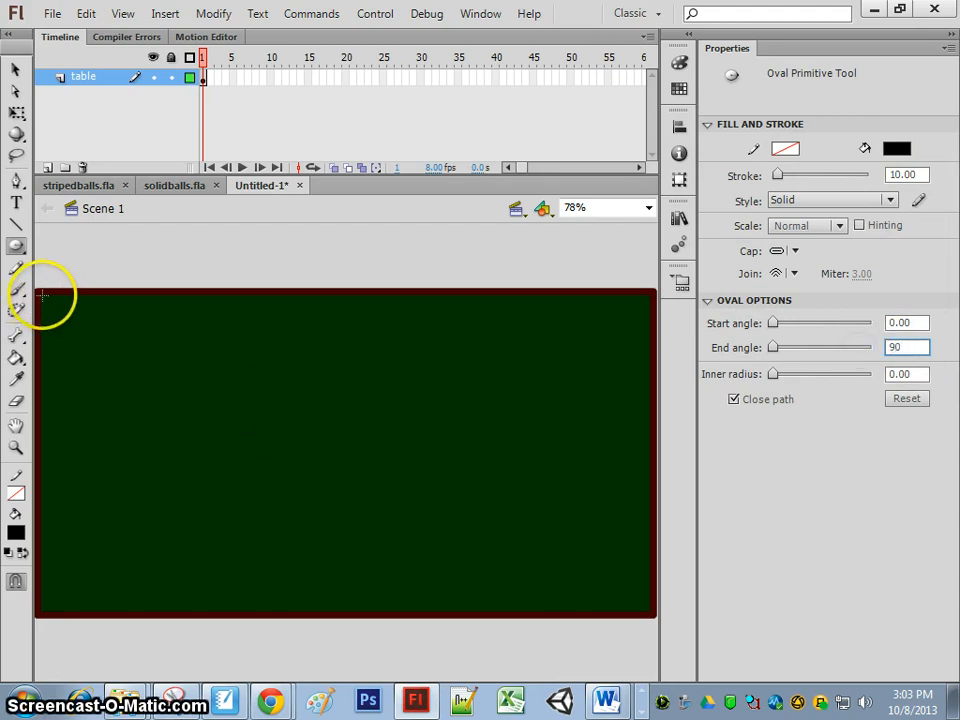
drag(51, 307, 118, 372)
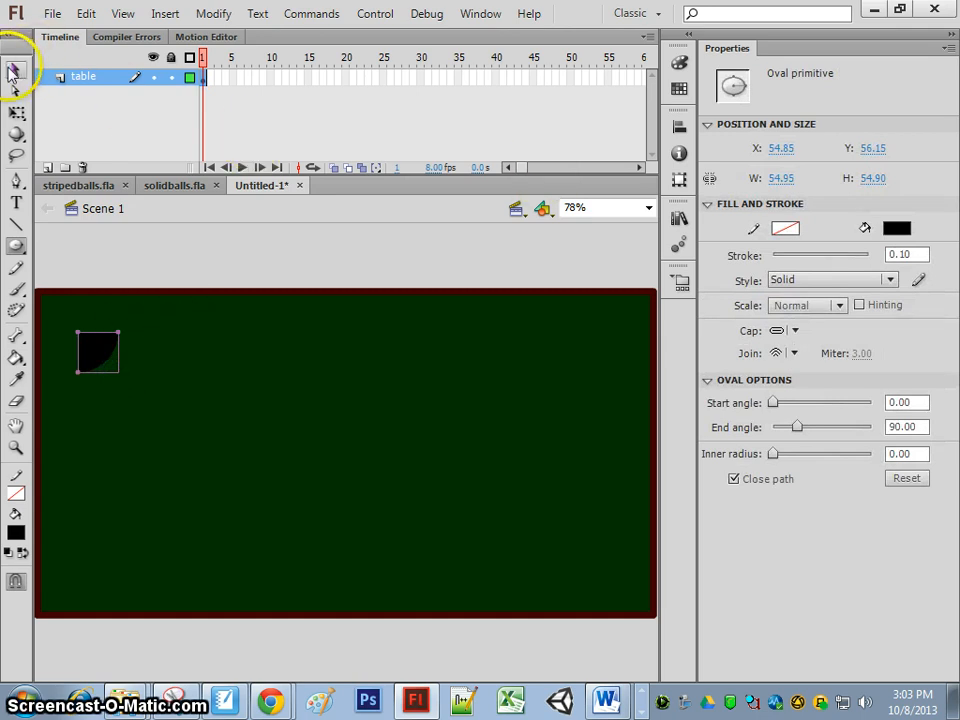
- Set the quarter circle's width and height to 50 px each
click(14, 69)
click(782, 178)
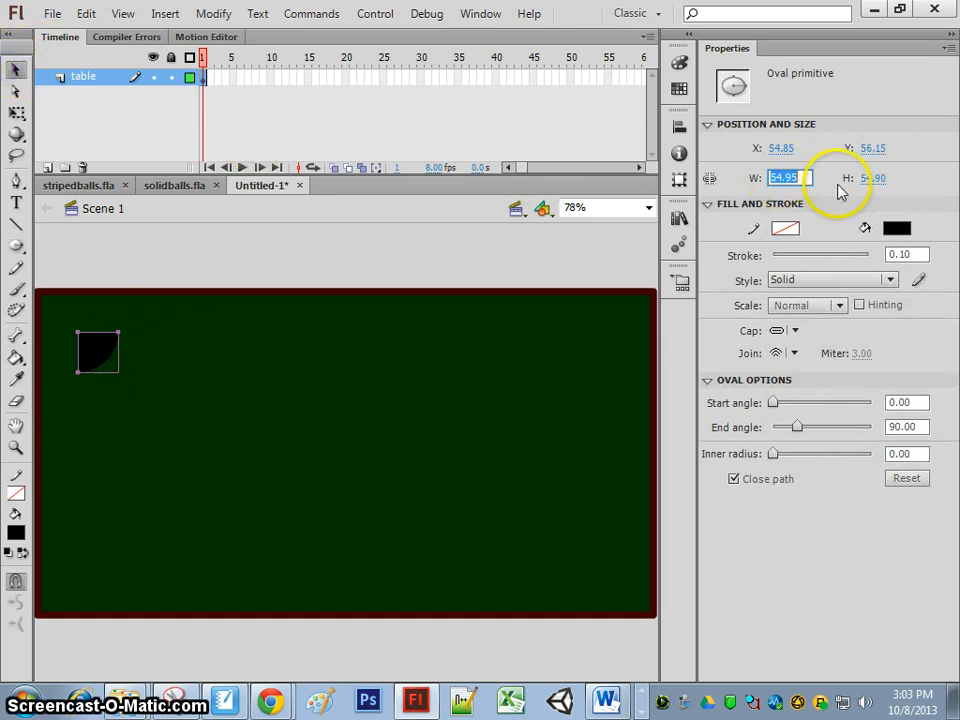
text(50)
key(Tab)
text(50)
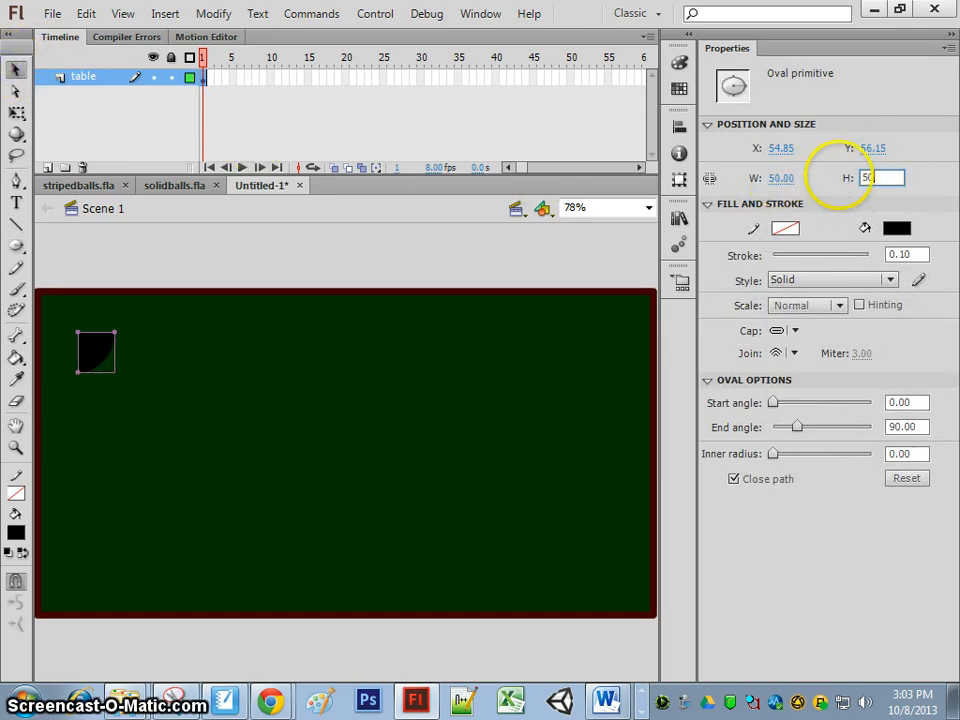
click(547, 337)
- Fit the quarter-circle pocket into the table's upper-left corner just inside the border, at about X 3.9, Y 5
drag(102, 344, 62, 305)
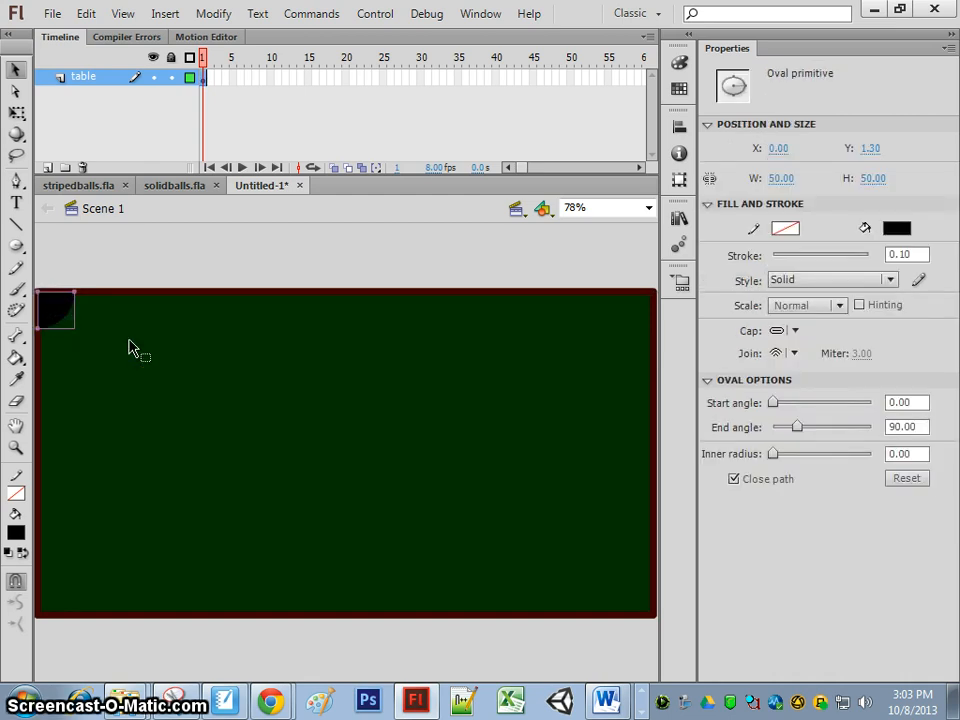
click(130, 345)
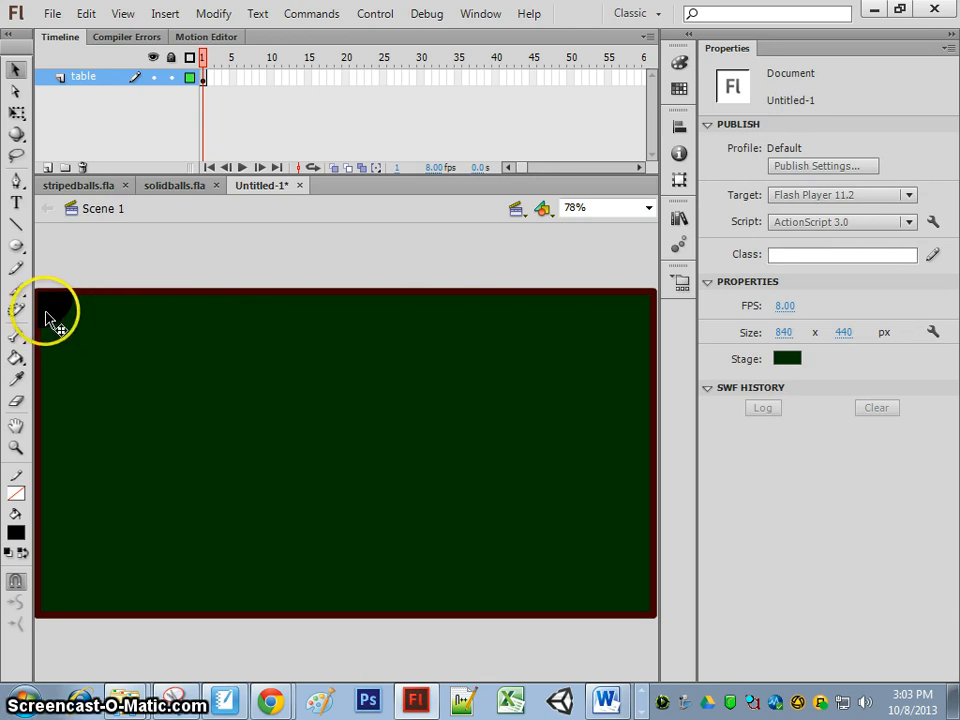
drag(56, 321, 52, 327)
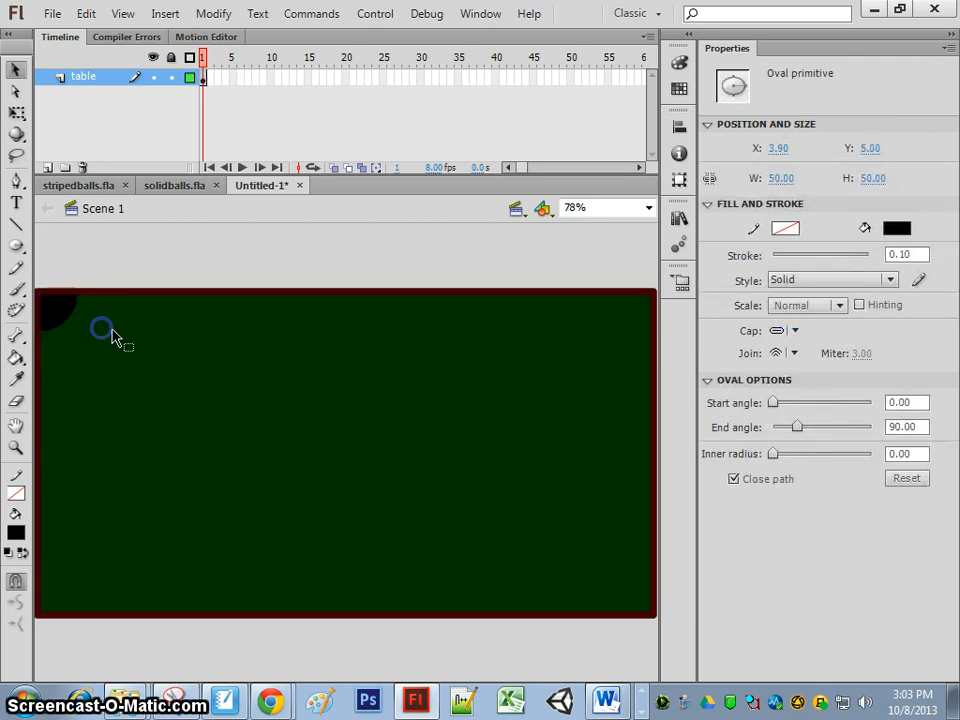
click(108, 330)
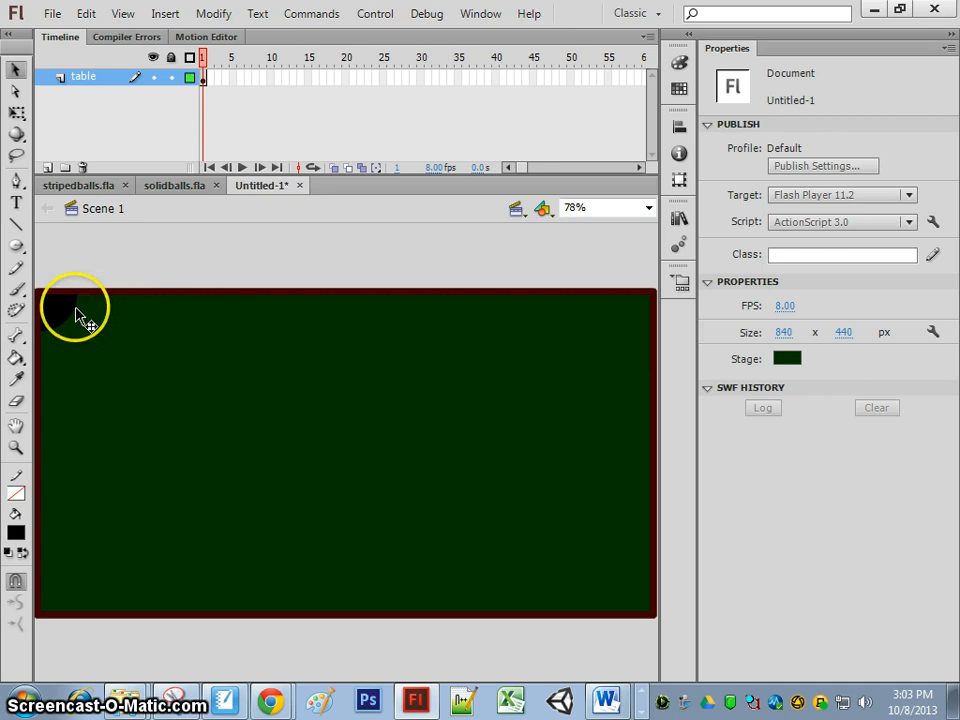
- Duplicate the corner pocket for the other corners and fit one copy, flipped horizontally, into the table's upper-right corner
click(70, 312)
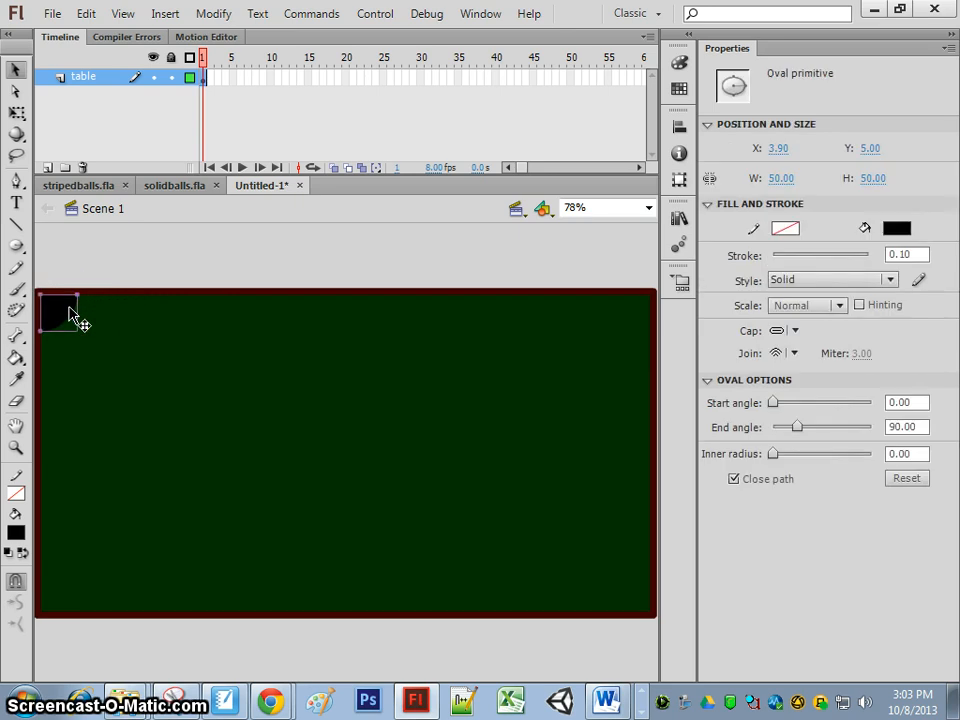
drag(70, 315, 84, 343)
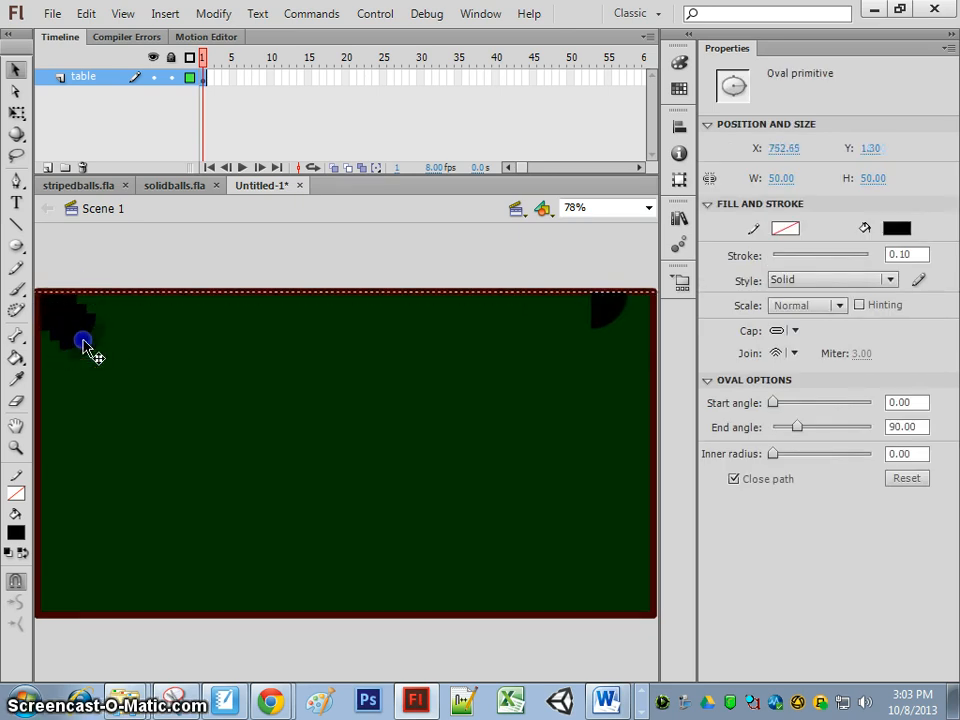
drag(594, 313, 622, 313)
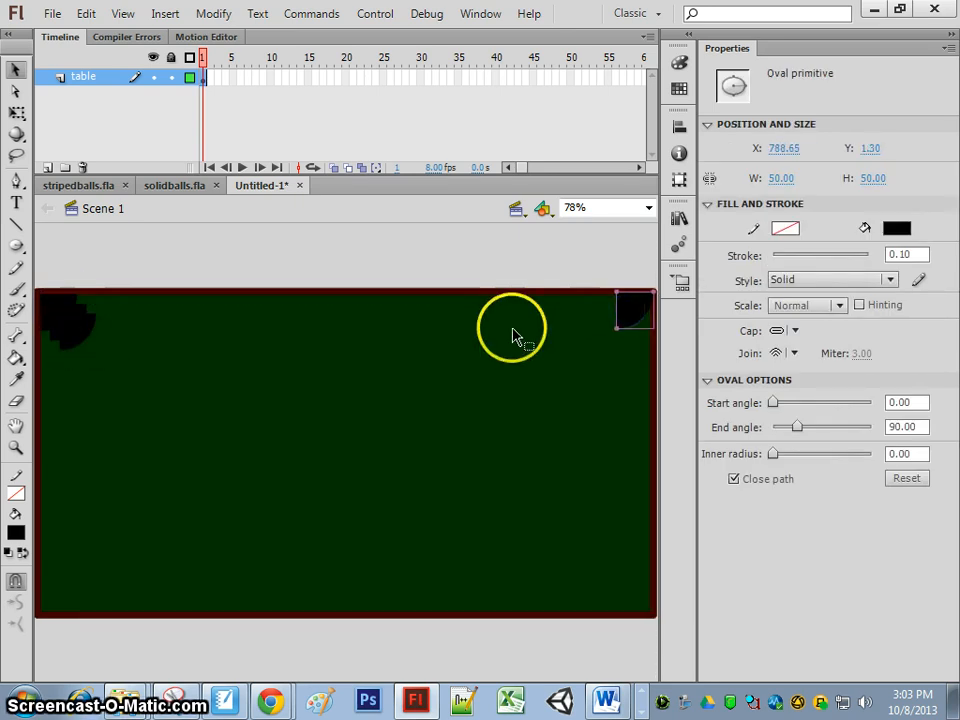
click(165, 14)
mouse_move(211, 15)
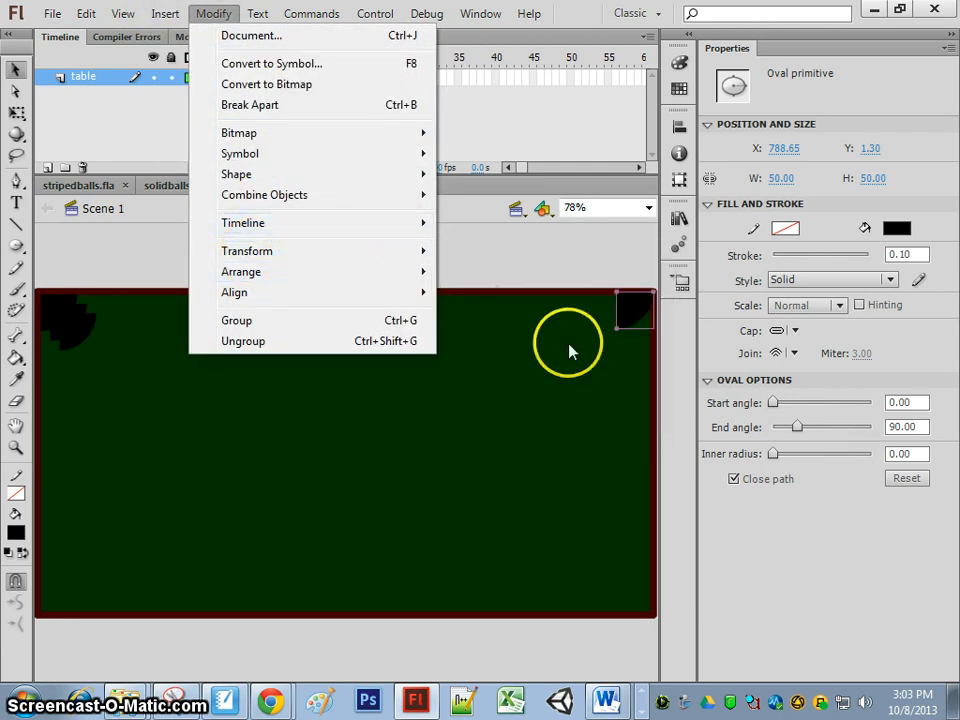
mouse_move(388, 264)
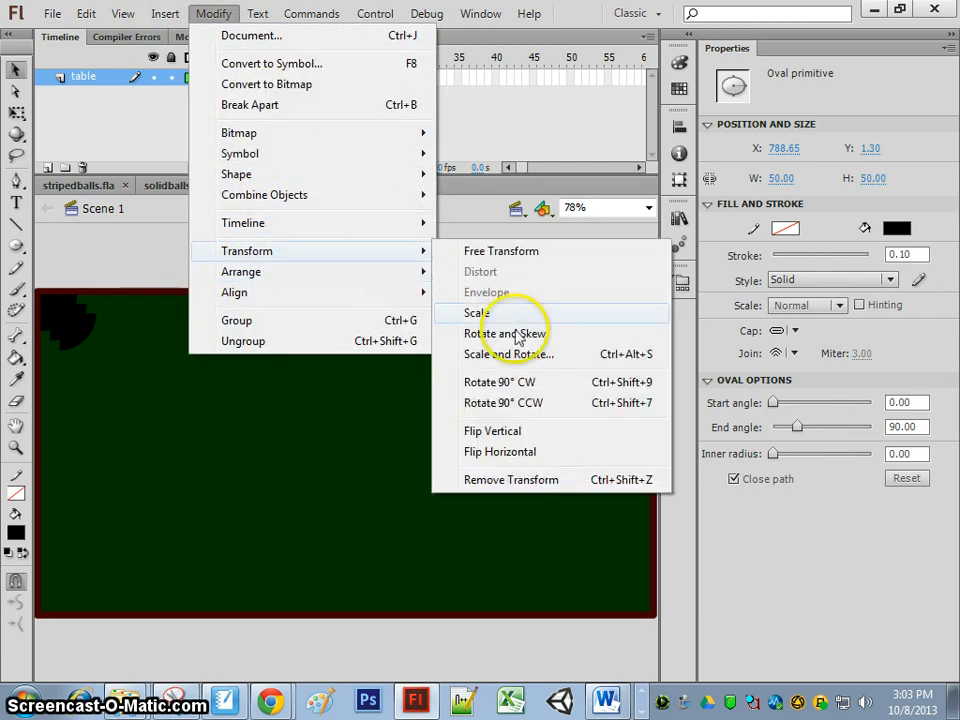
click(531, 451)
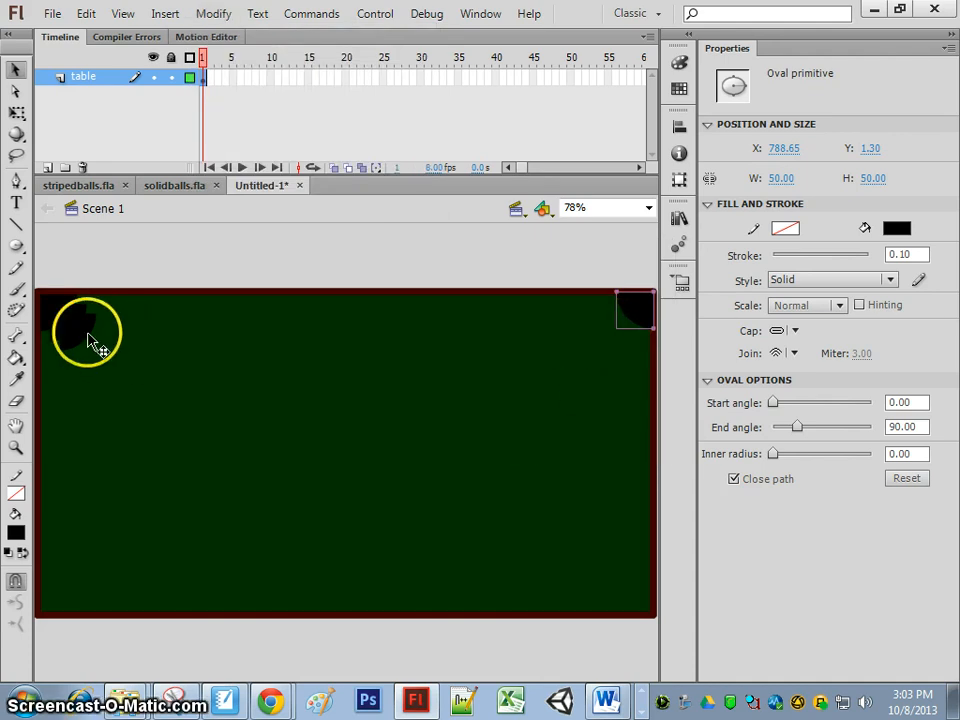
- Move another pocket copy into the table's lower-right corner and flip it both vertically and horizontally
drag(88, 340, 642, 597)
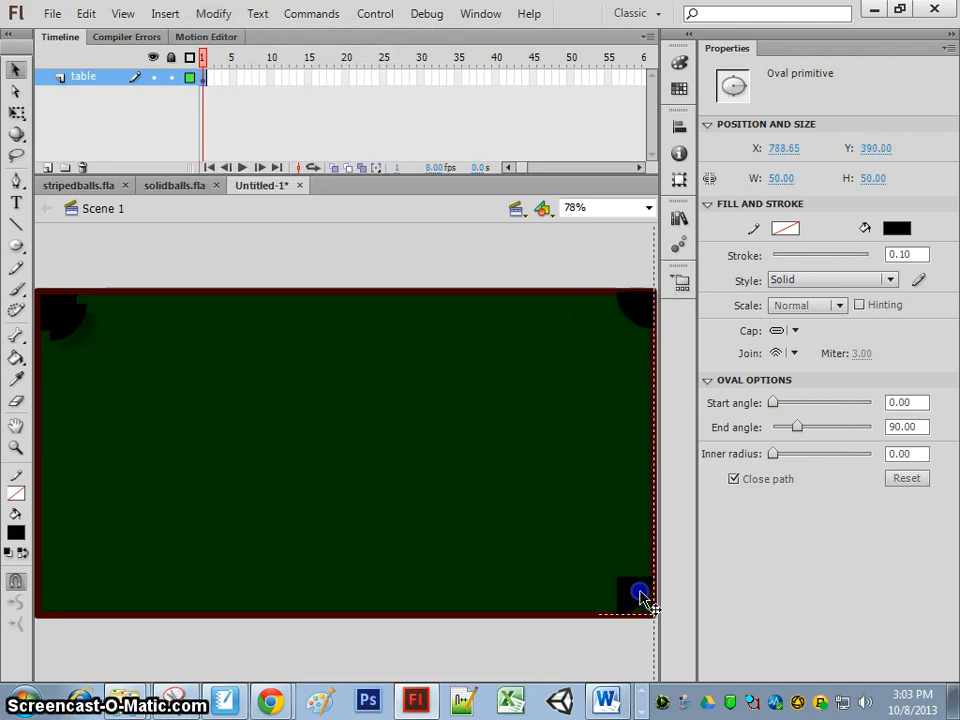
click(211, 15)
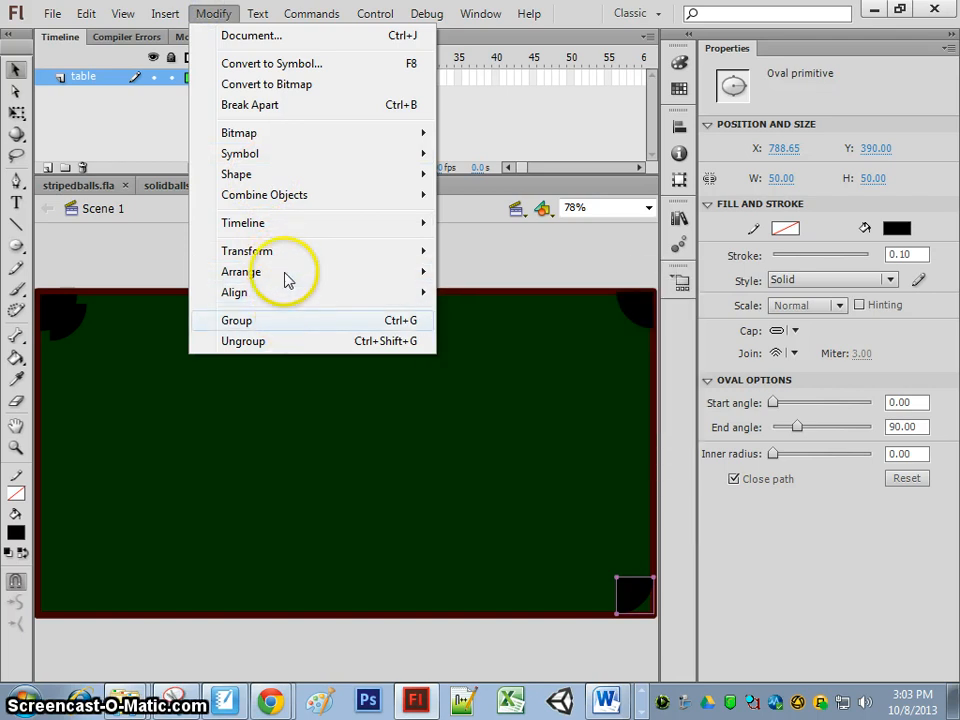
mouse_move(285, 255)
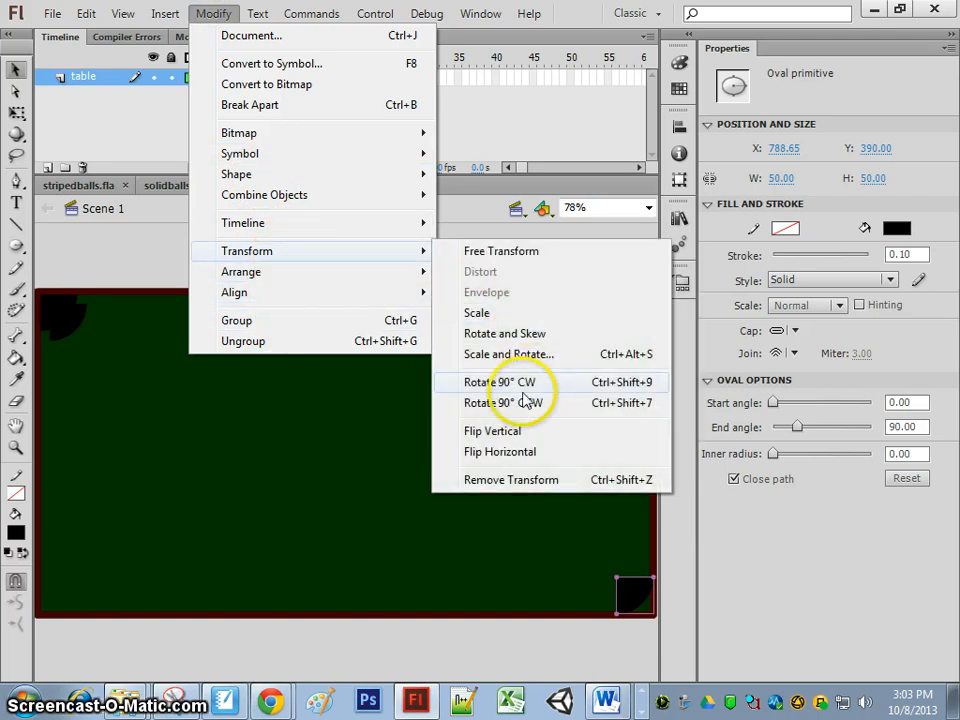
click(514, 431)
click(209, 14)
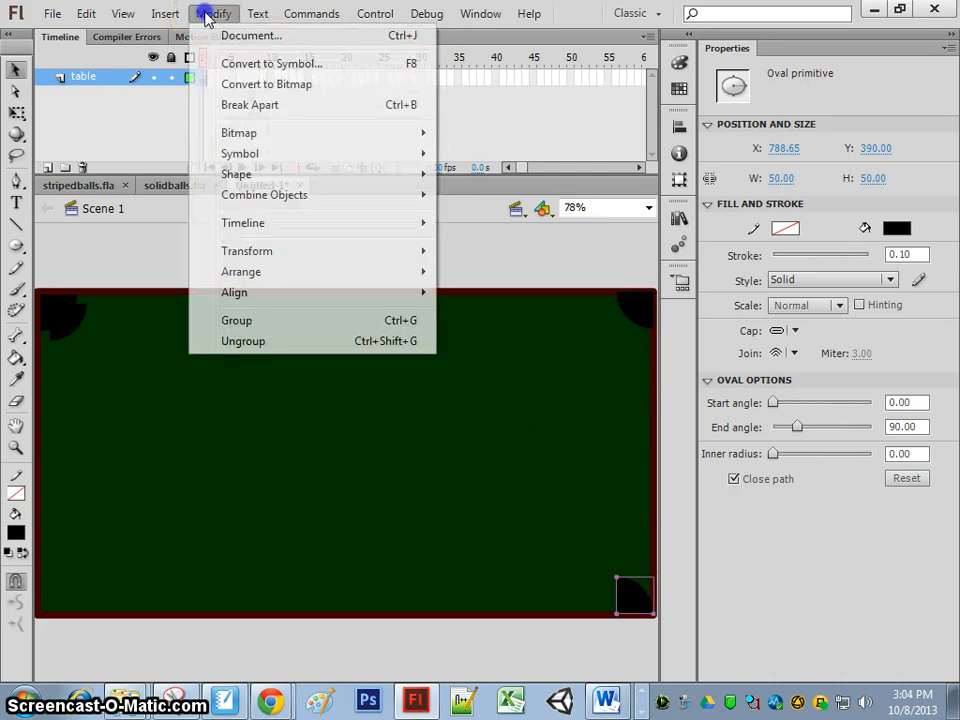
mouse_move(289, 264)
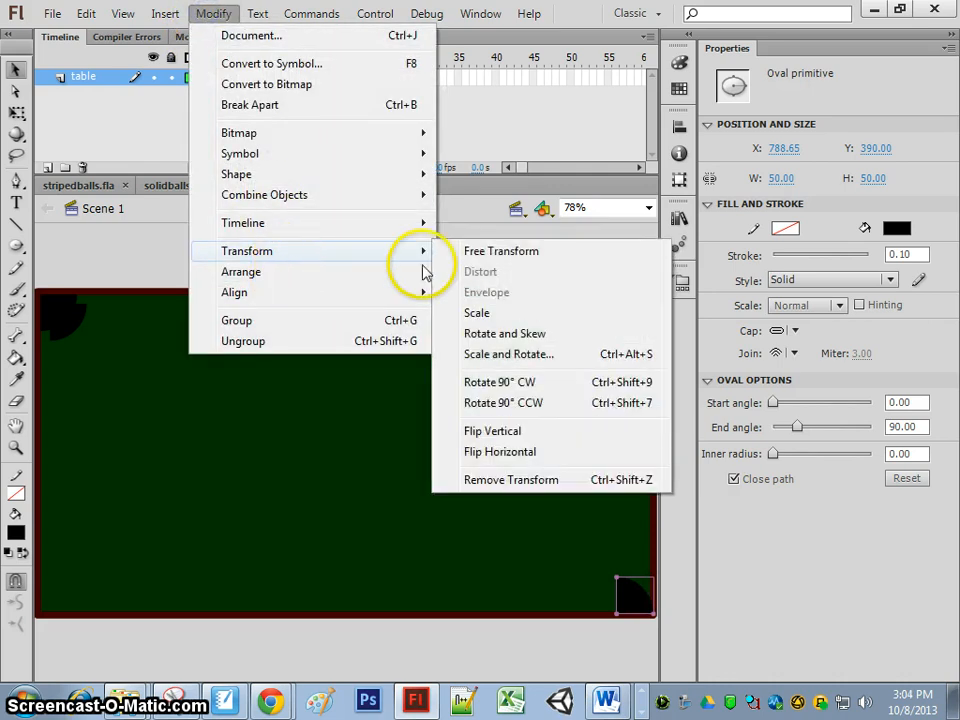
click(500, 452)
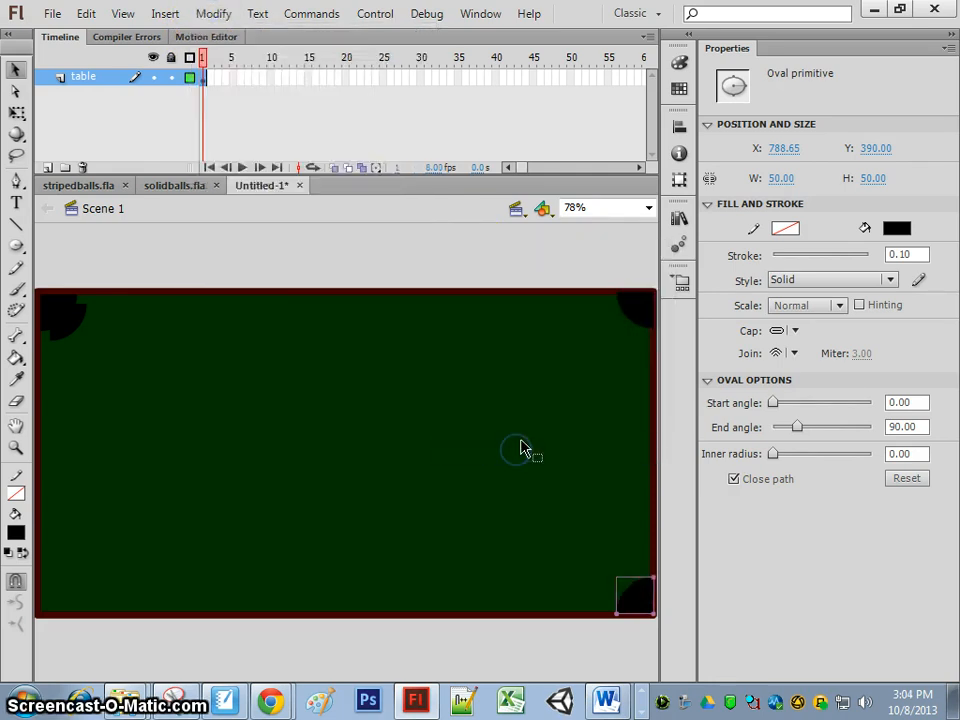
- Move the remaining pocket copy into the table's lower-left corner and flip it vertically
click(66, 322)
drag(66, 322, 52, 588)
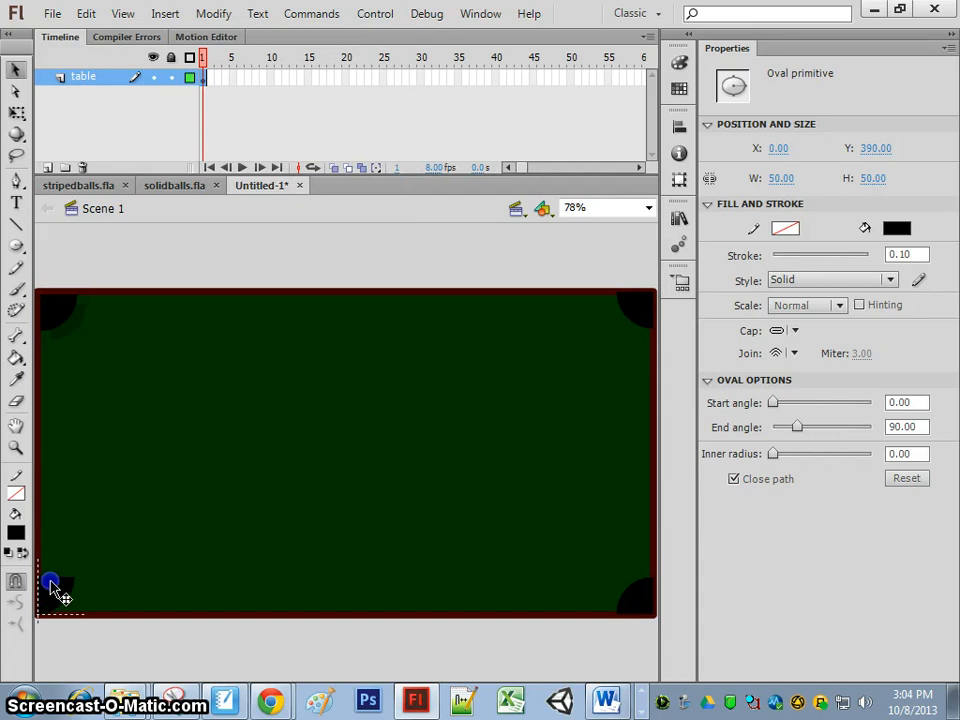
click(213, 14)
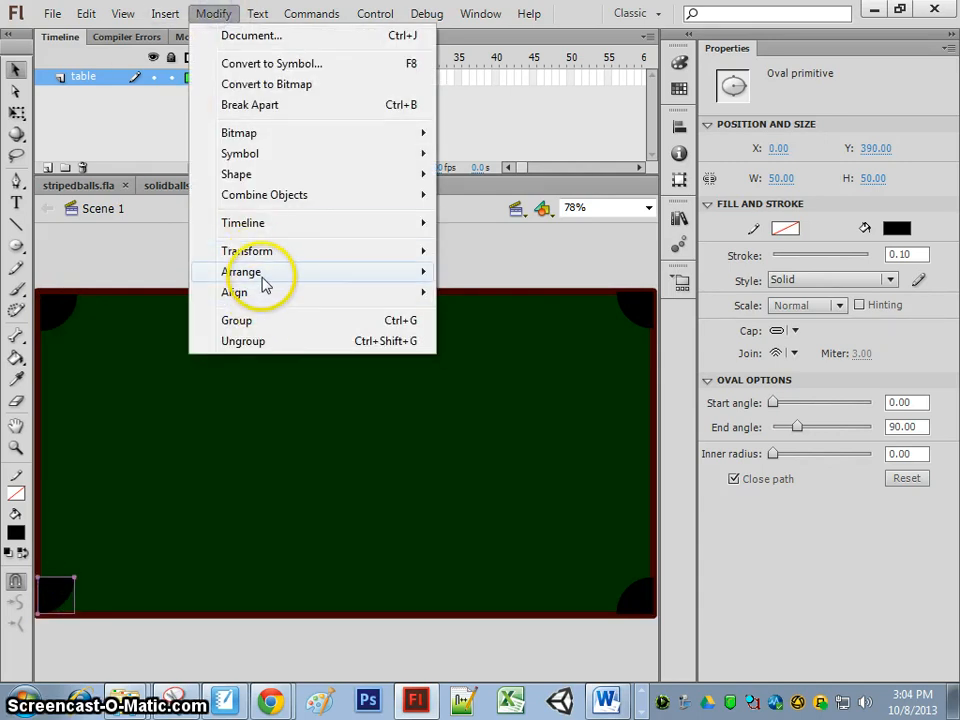
mouse_move(266, 258)
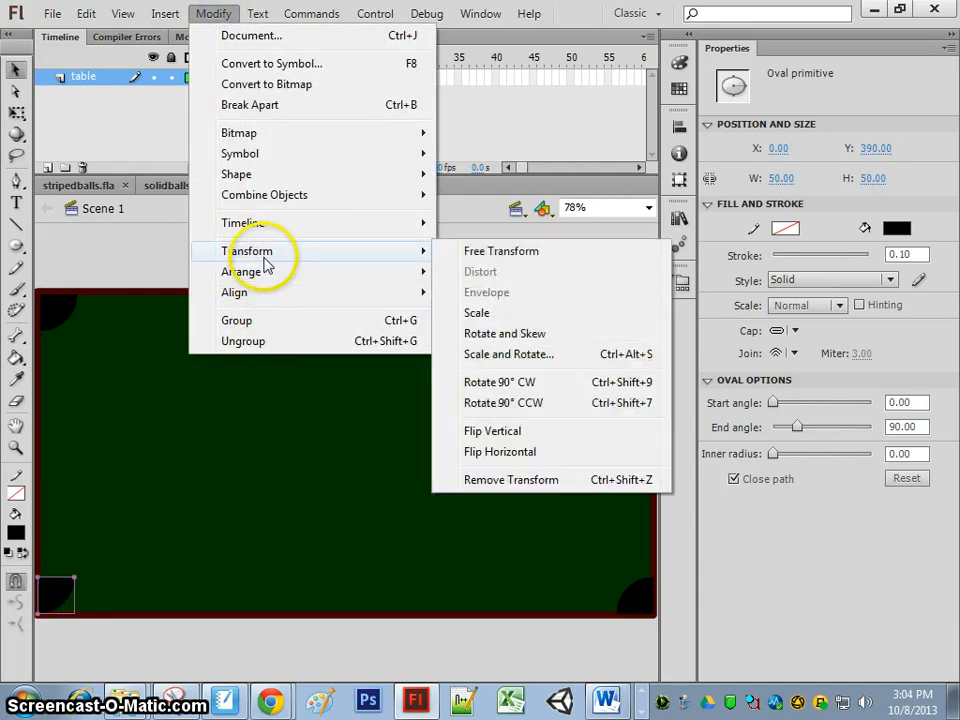
click(525, 432)
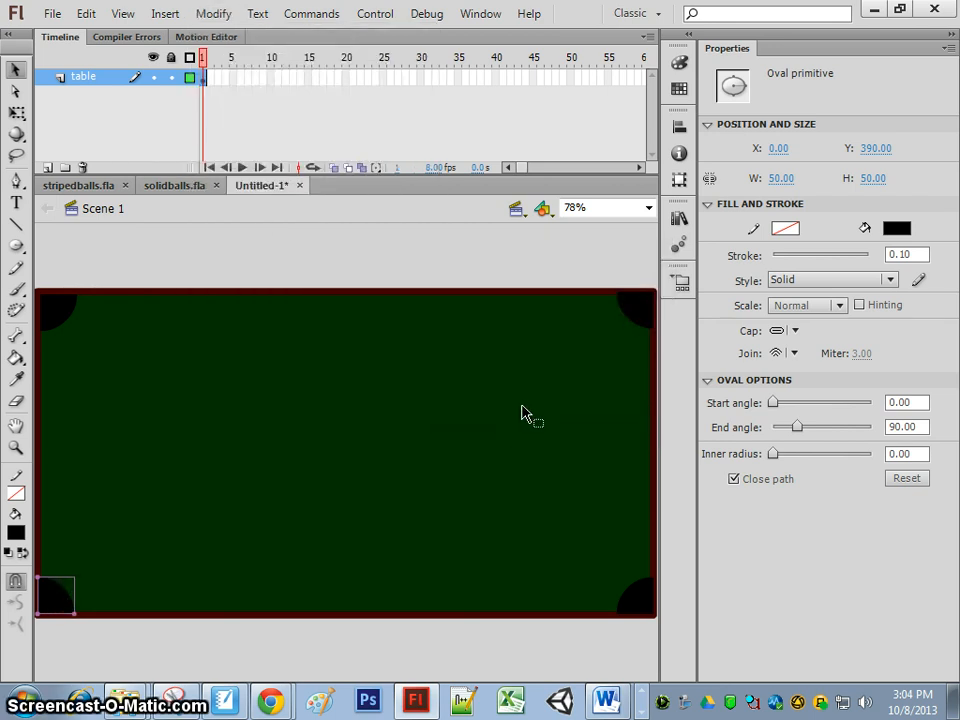
- Nudge the lower-left corner pocket just inside the border, to about X 5.2, Y 386.1
click(488, 398)
click(58, 603)
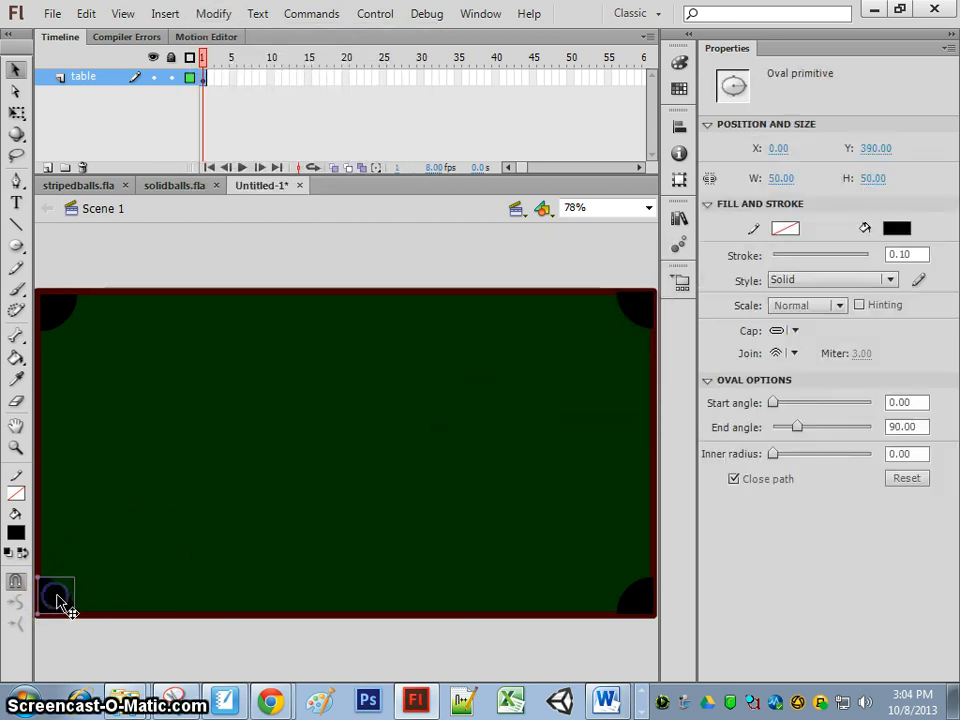
key(Right)
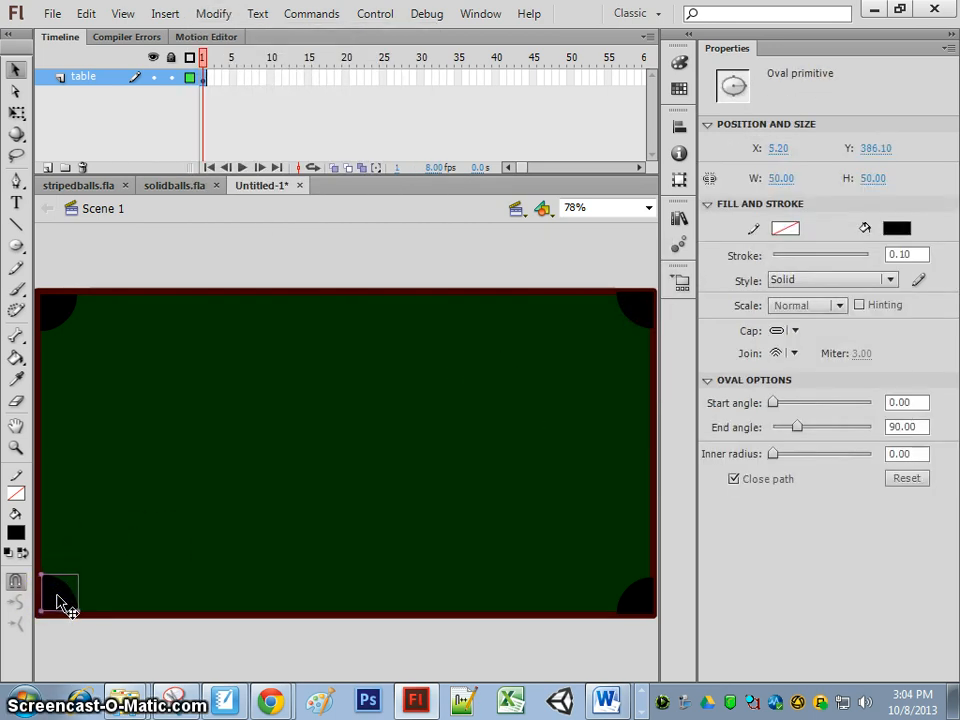
click(119, 582)
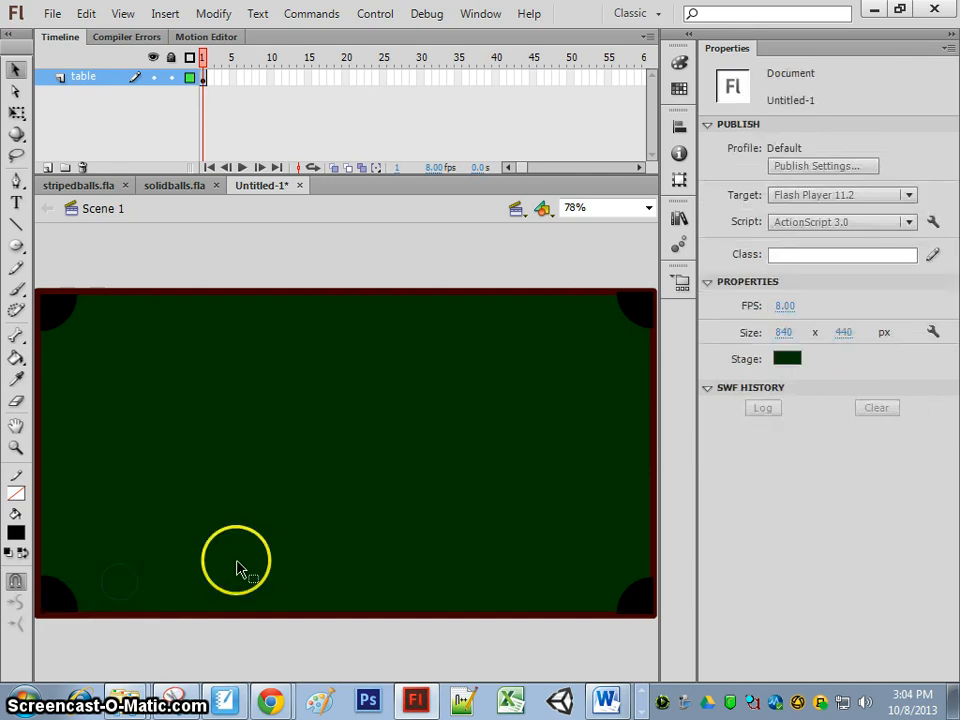
- Nudge the lower-right pocket inward to fit inside the border, and the upper-right pocket to about X 786, Y 6.5
click(640, 600)
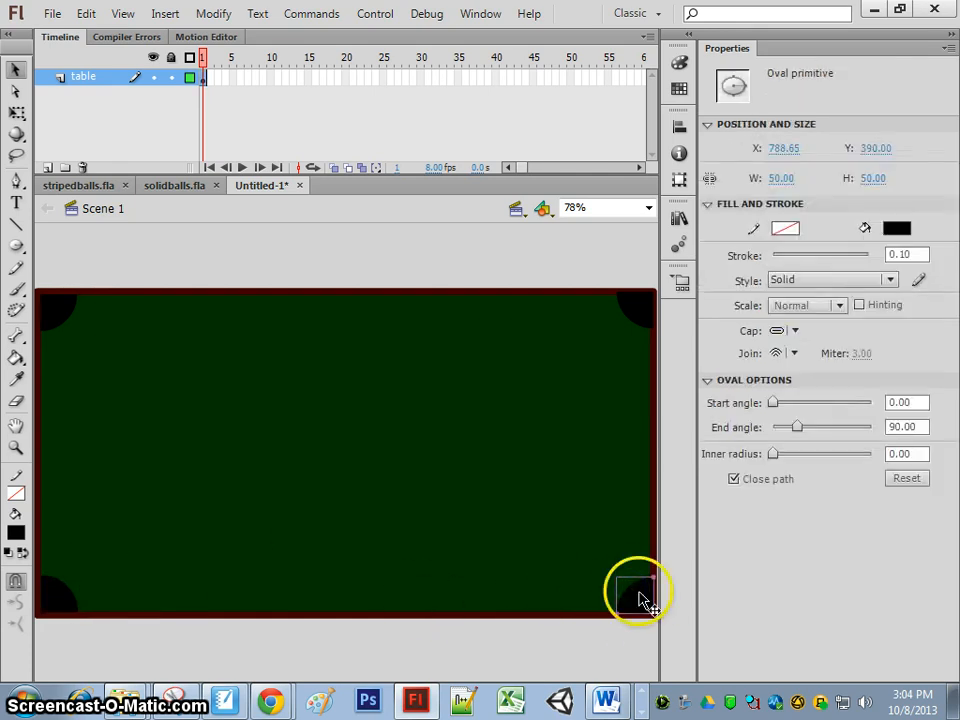
drag(640, 600, 634, 618)
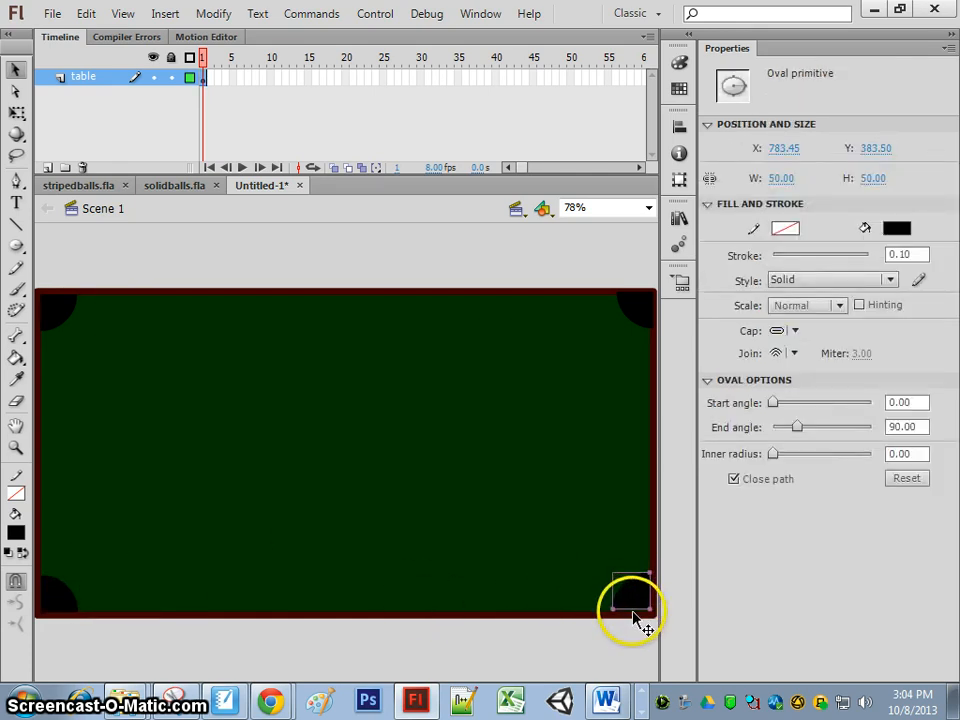
click(624, 489)
click(635, 592)
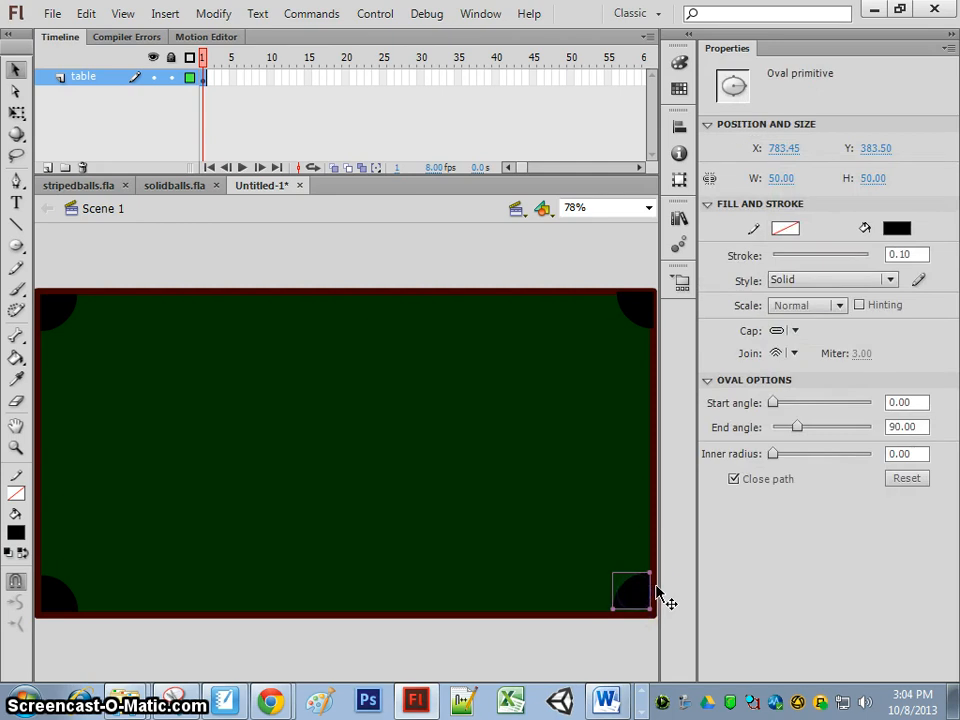
drag(660, 595, 647, 335)
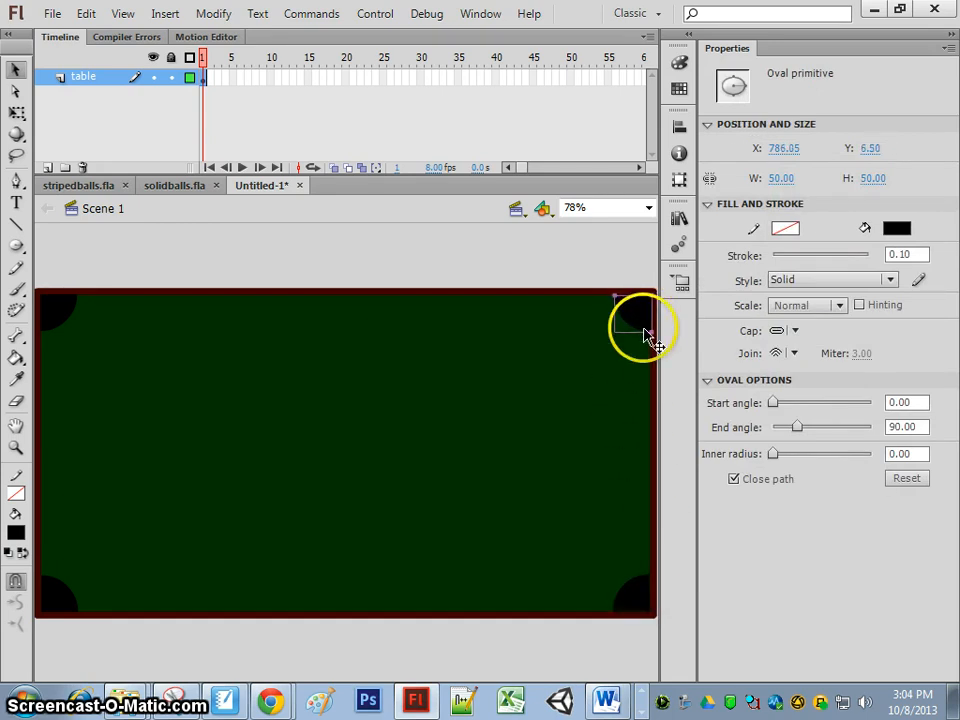
click(612, 378)
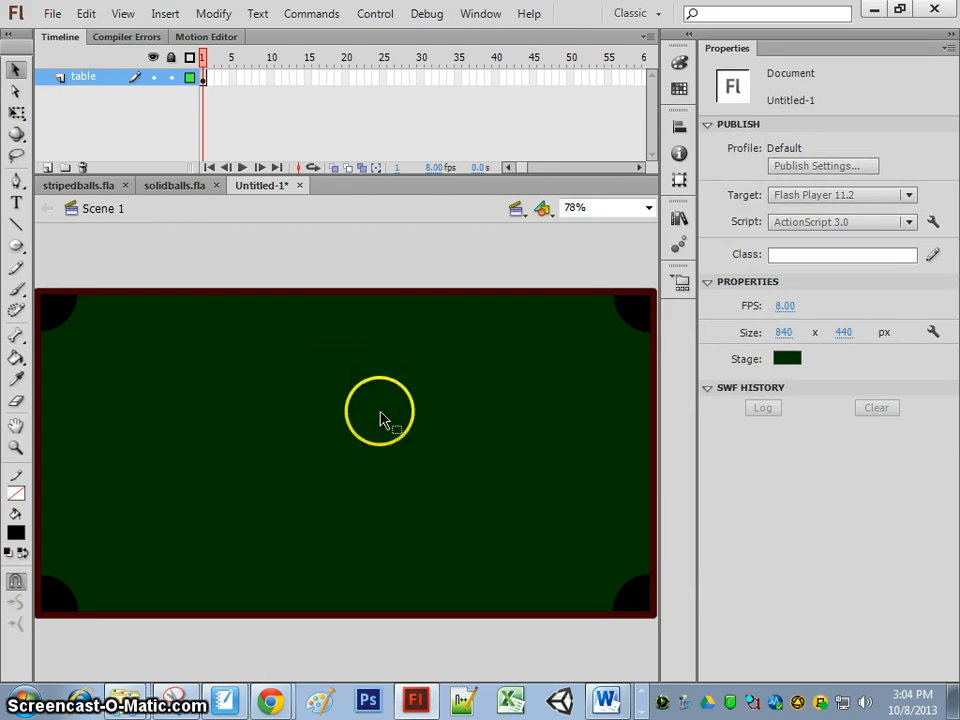
- Duplicate the upper-left corner pocket and move the copy to the middle of the table's upper edge, at about X 387, Y 0
click(60, 314)
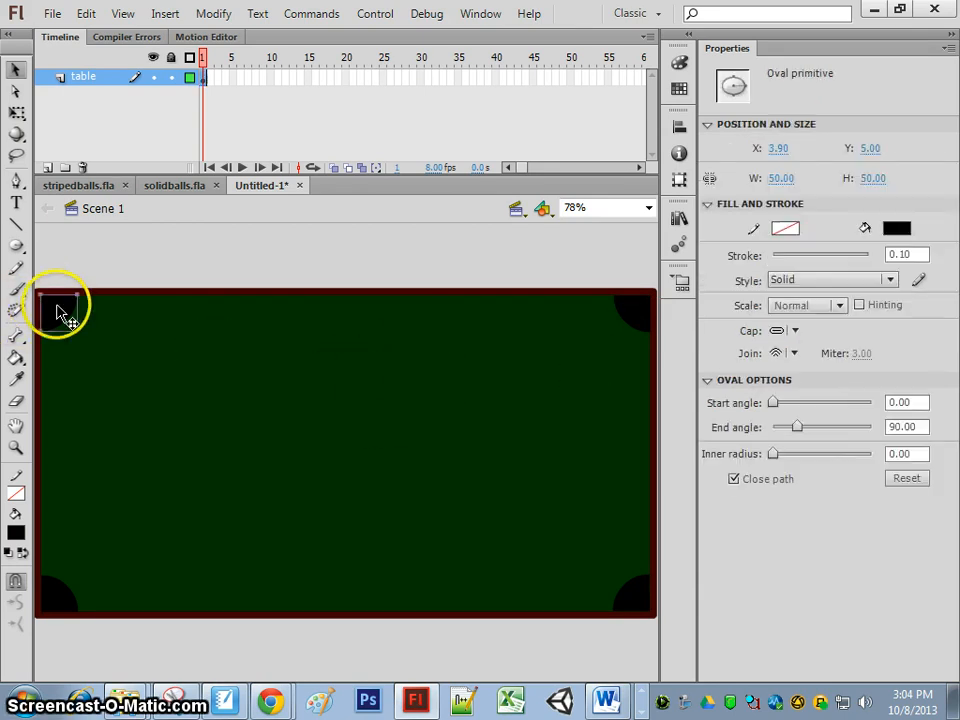
key(ctrl+d)
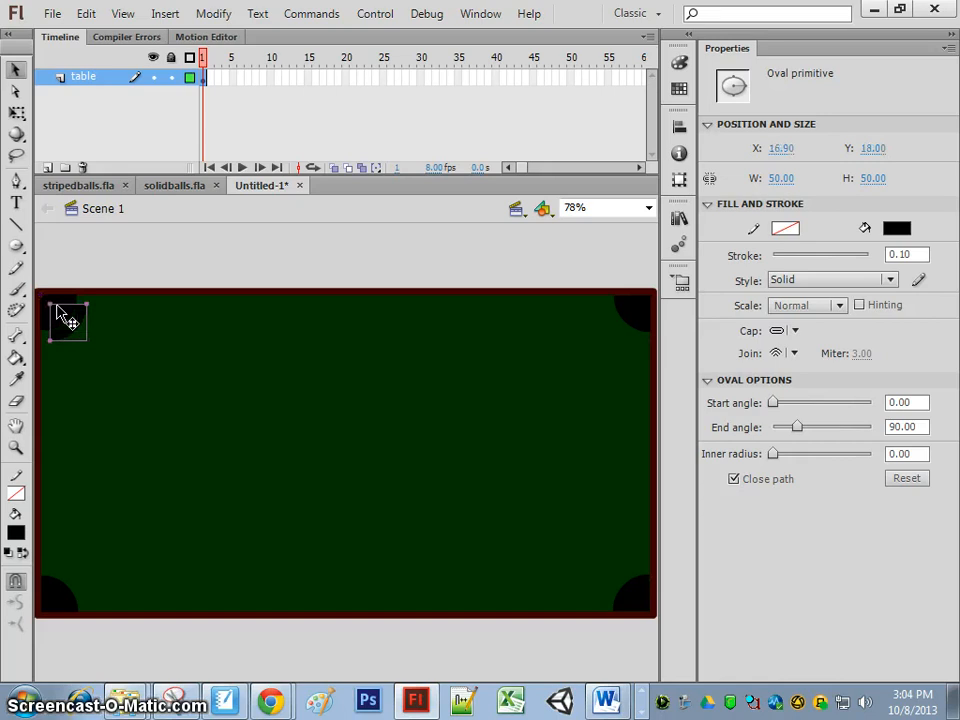
drag(69, 325, 340, 318)
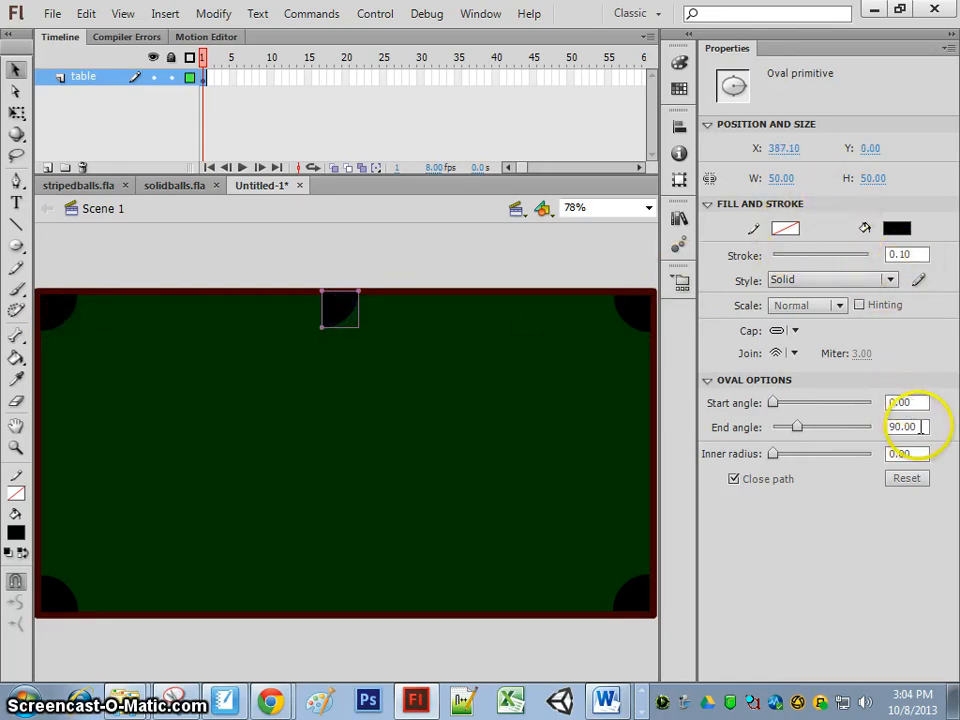
- Turn the upper middle pocket into a half circle with an end angle of 180, 80 wide and 40 high
drag(921, 428, 862, 440)
text(180)
key(Return)
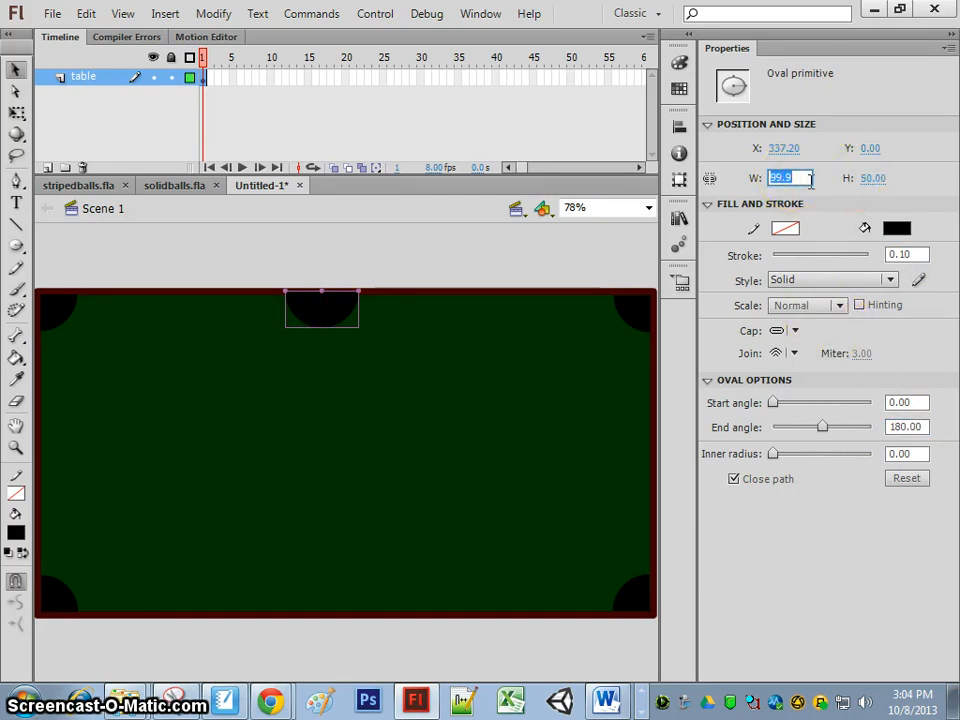
text(80)
key(Tab)
text(40)
key(Return)
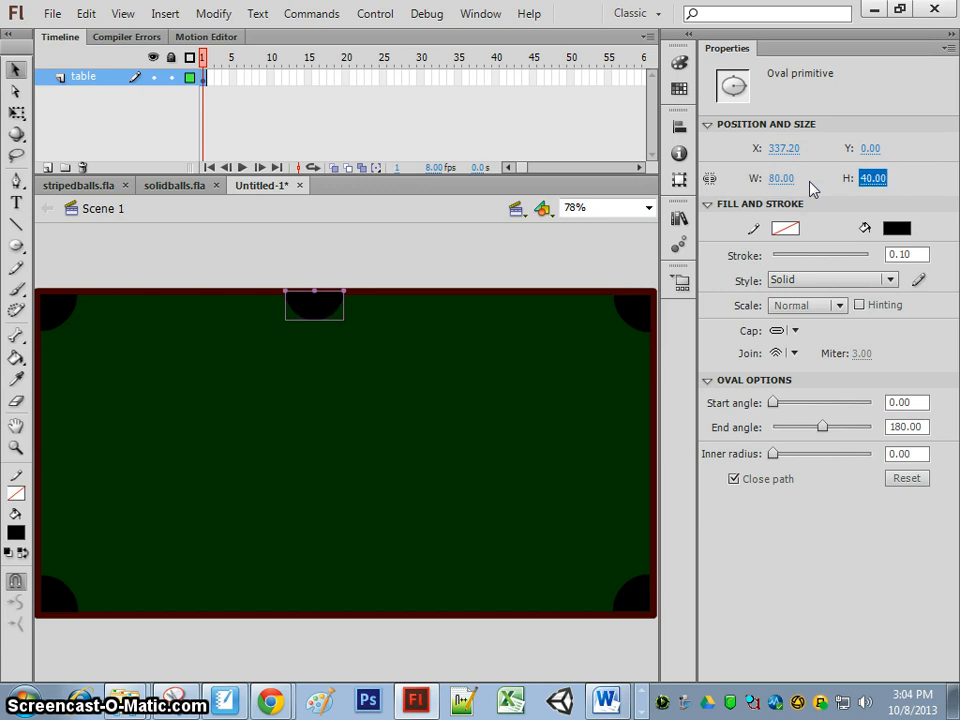
click(512, 446)
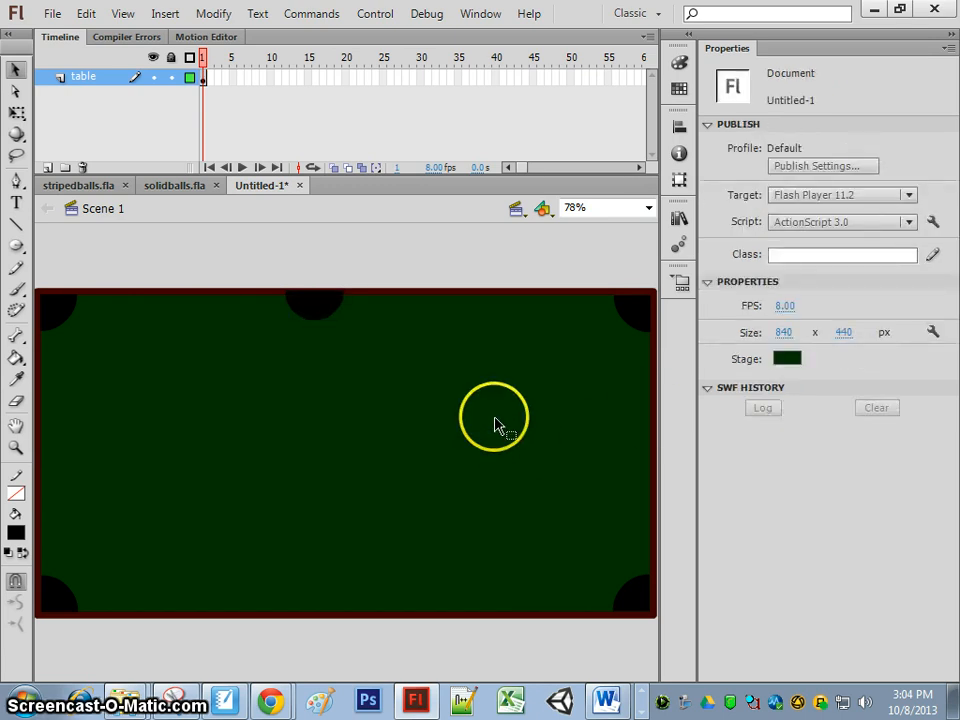
- Shift the half-circle pocket to about X 351.5, Y 1.3 and place a copy at the table's lower edge, about X 364.5, Y 392
click(330, 318)
drag(347, 321, 350, 324)
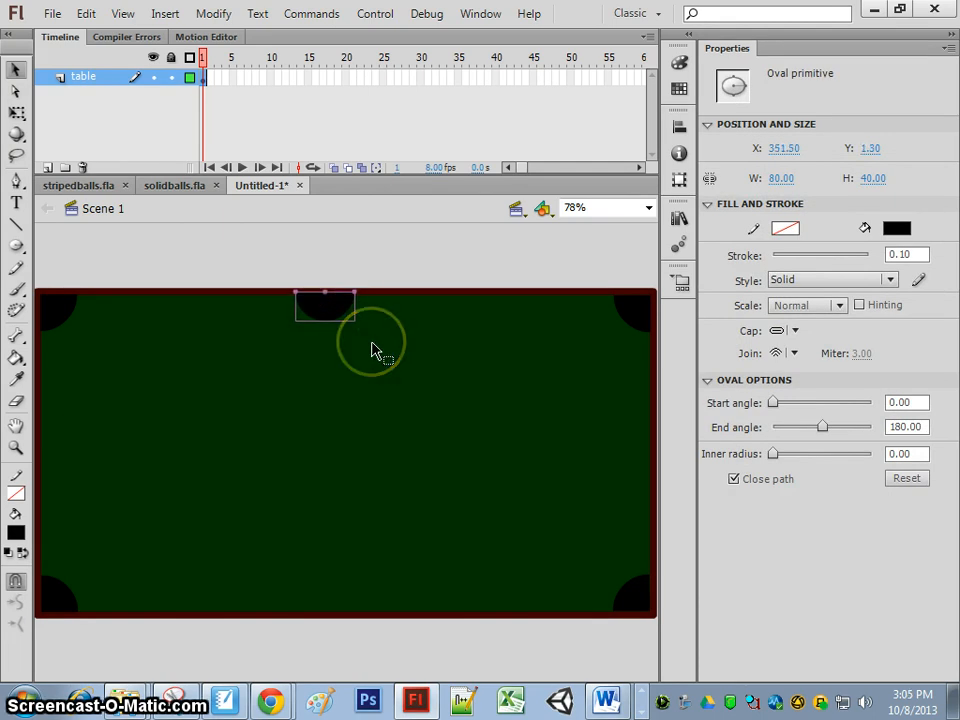
drag(340, 316, 349, 607)
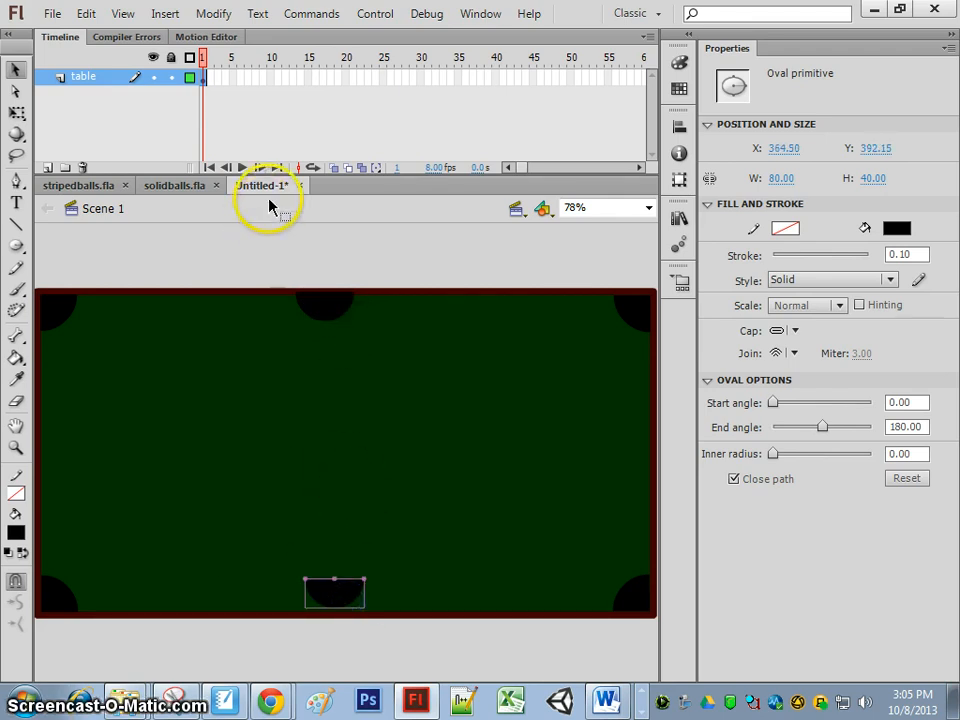
- Flip the lower middle half-circle pocket vertically
click(213, 13)
mouse_move(268, 296)
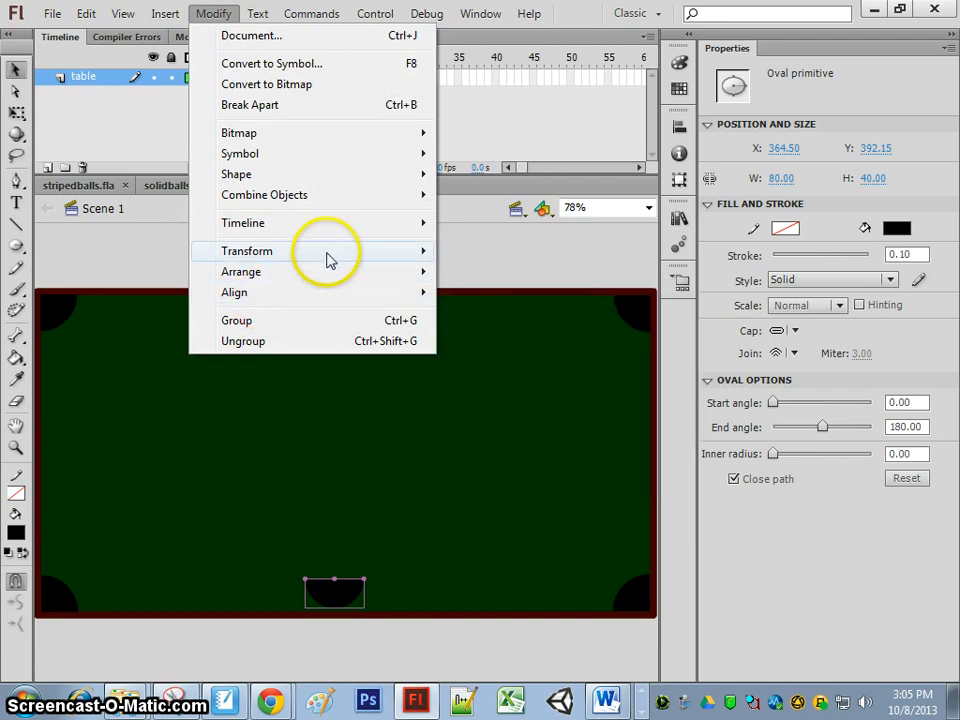
mouse_move(328, 255)
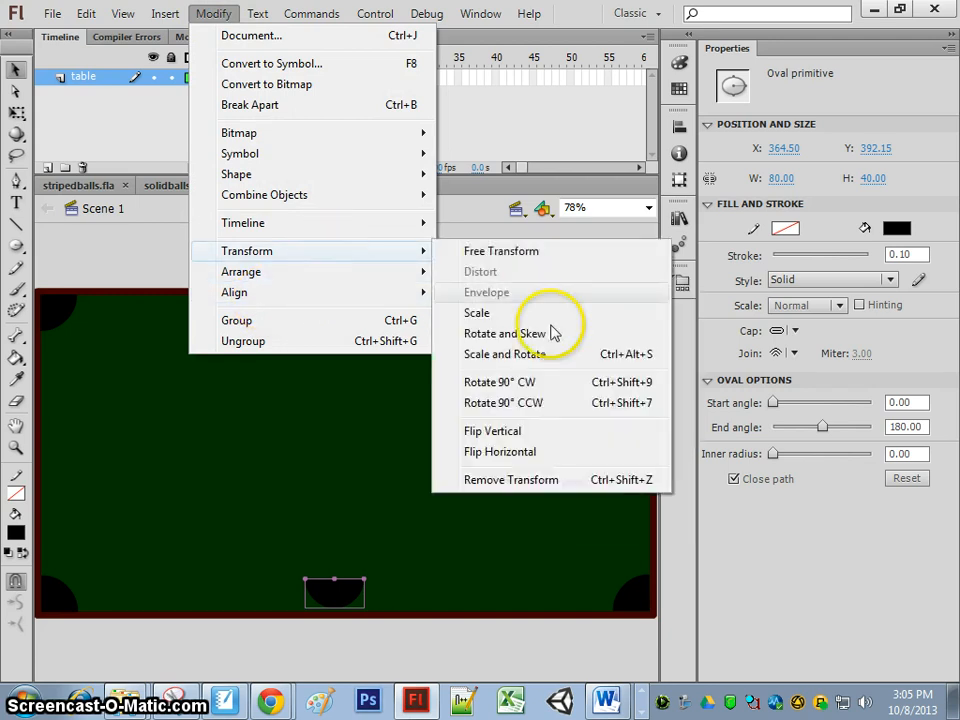
click(510, 431)
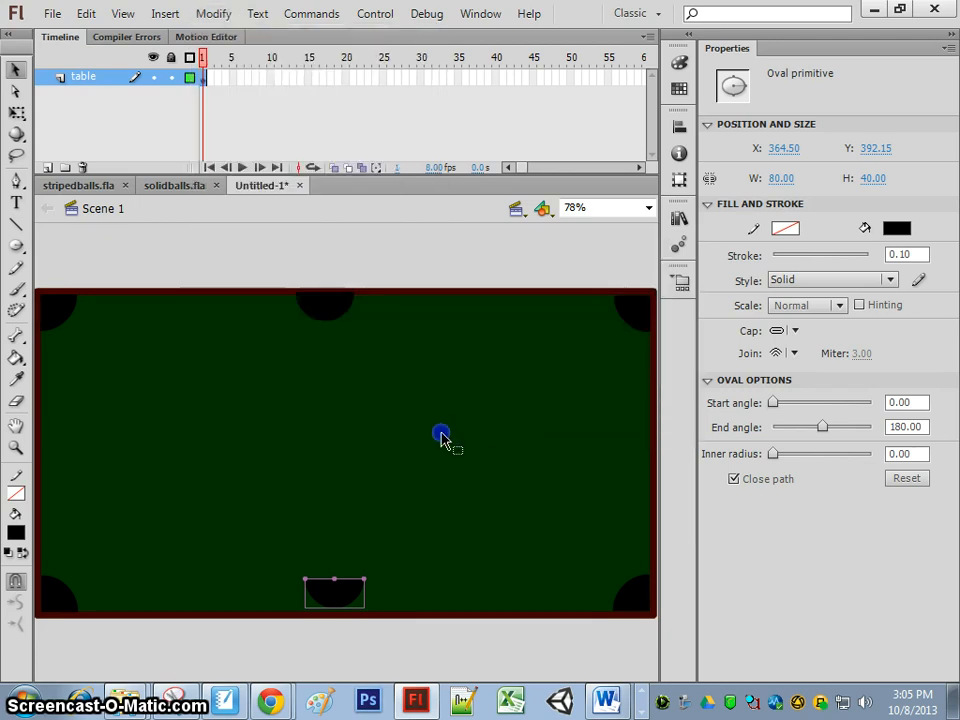
click(441, 438)
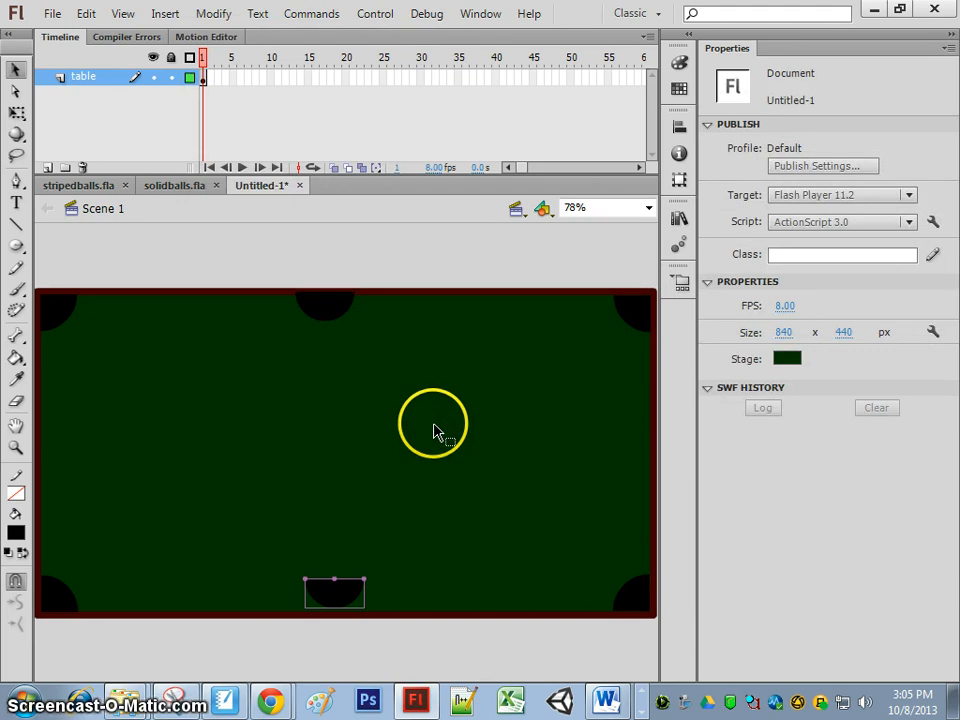
click(433, 427)
- Nudge the upper middle pocket down to about Y 3.9 and the lower middle pocket down against the lower border
click(328, 316)
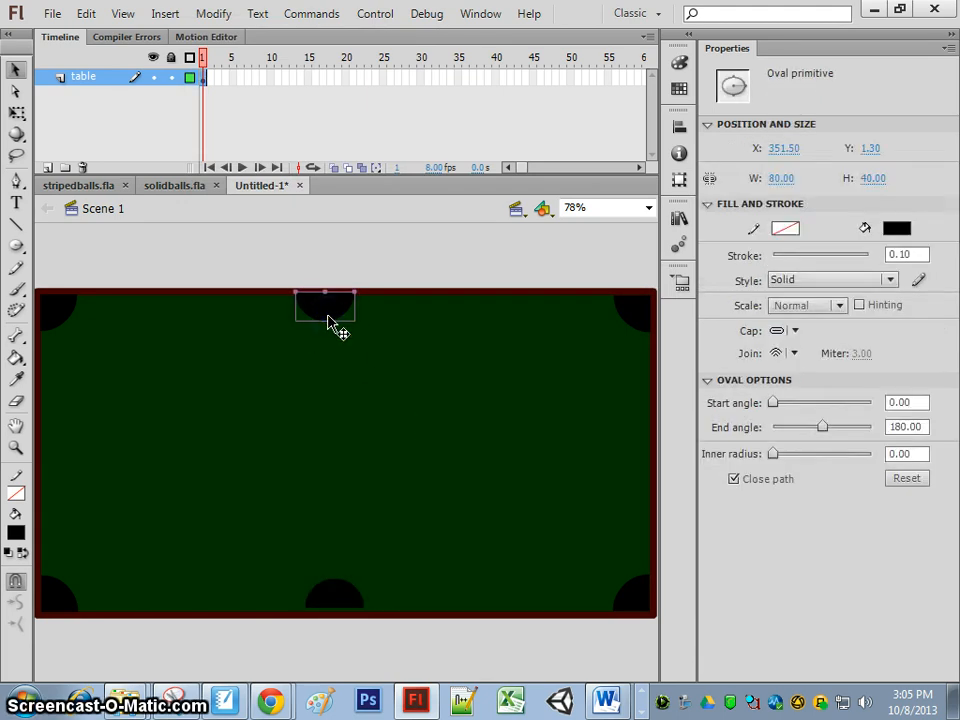
click(332, 589)
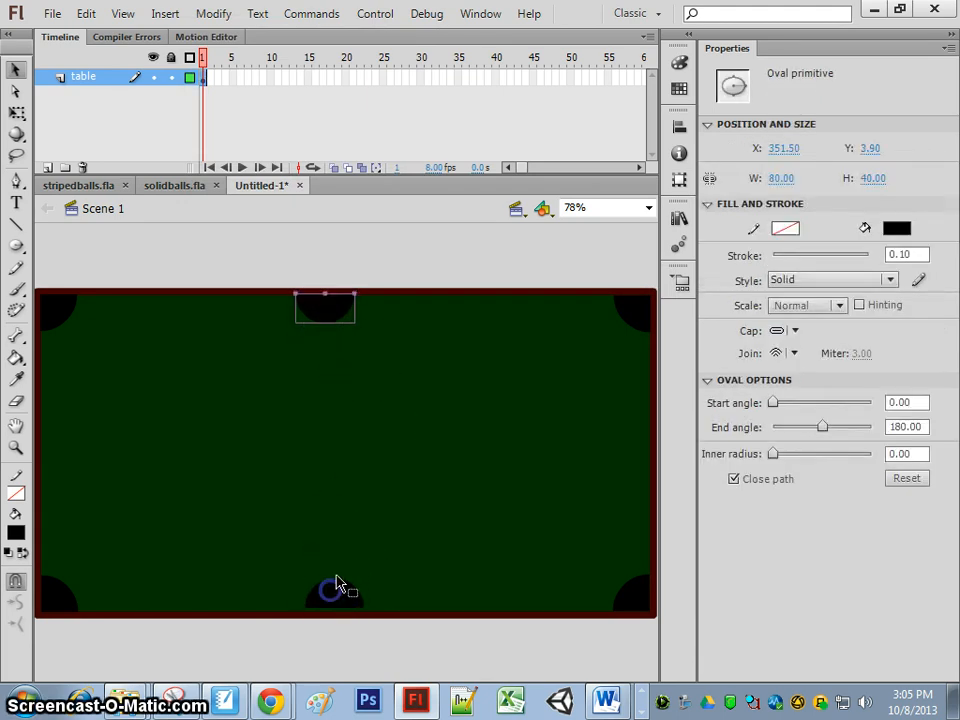
click(368, 507)
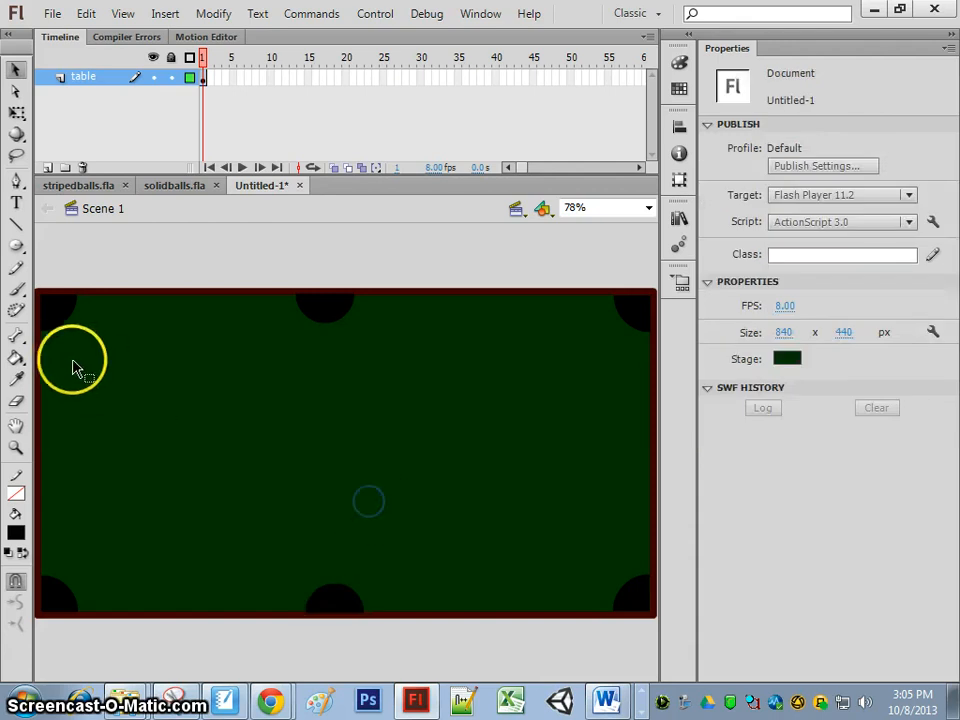
- Align the three pockets along the table's upper edge by their tops
click(64, 324)
shift+click(326, 315)
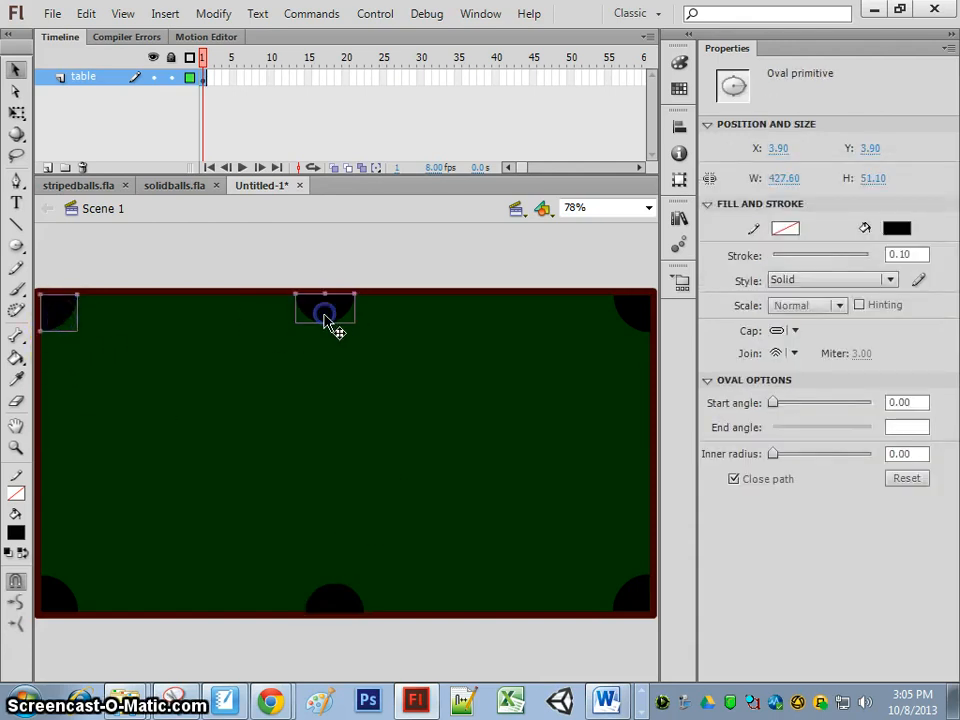
shift+click(627, 322)
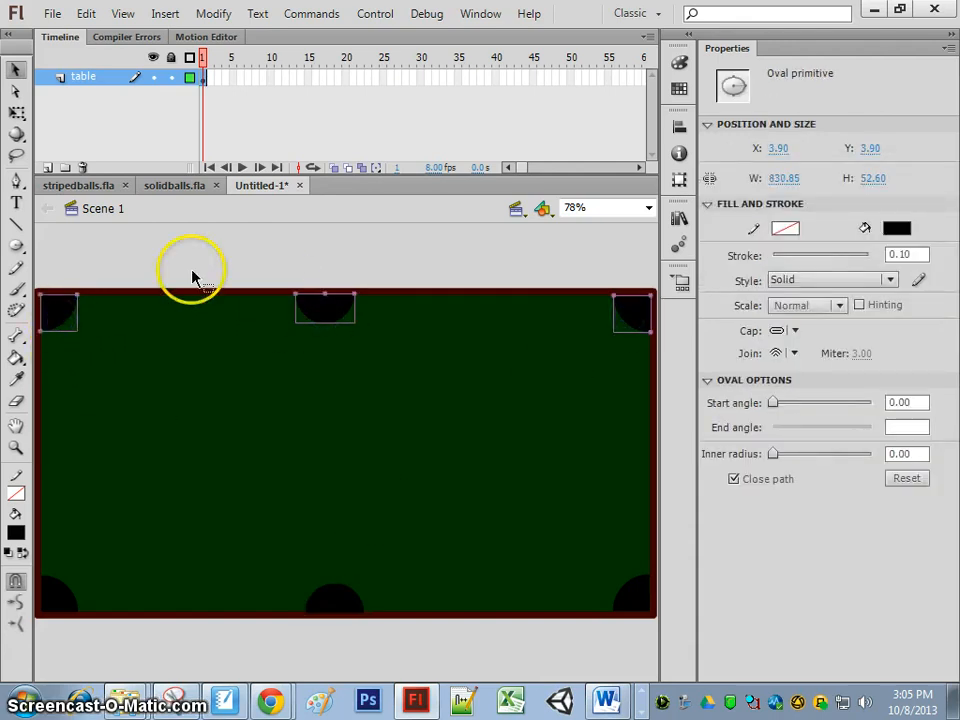
click(215, 14)
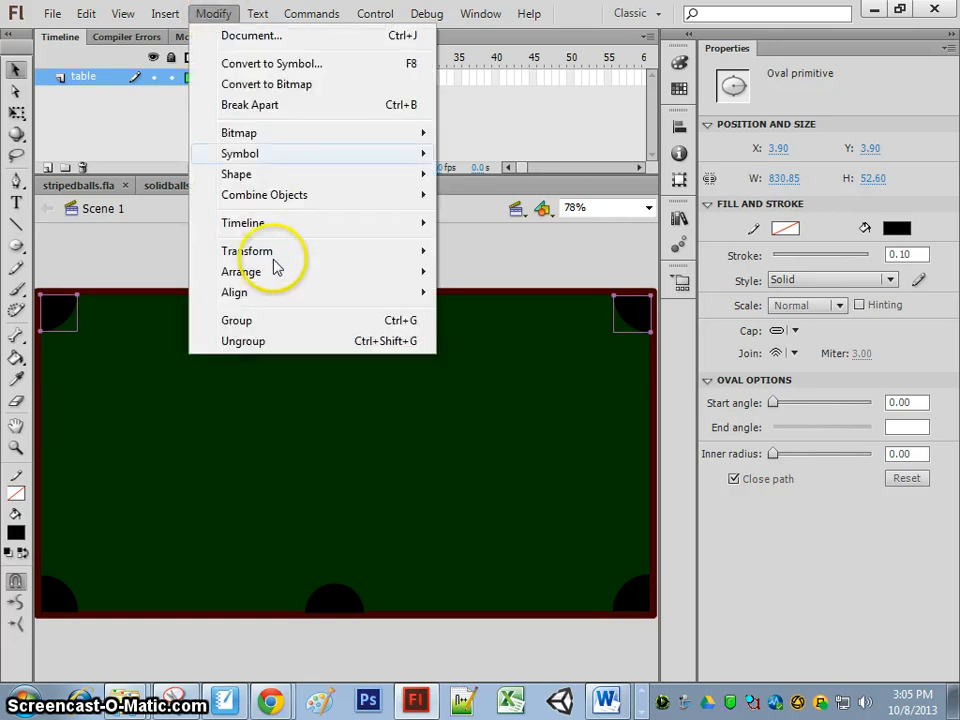
mouse_move(289, 300)
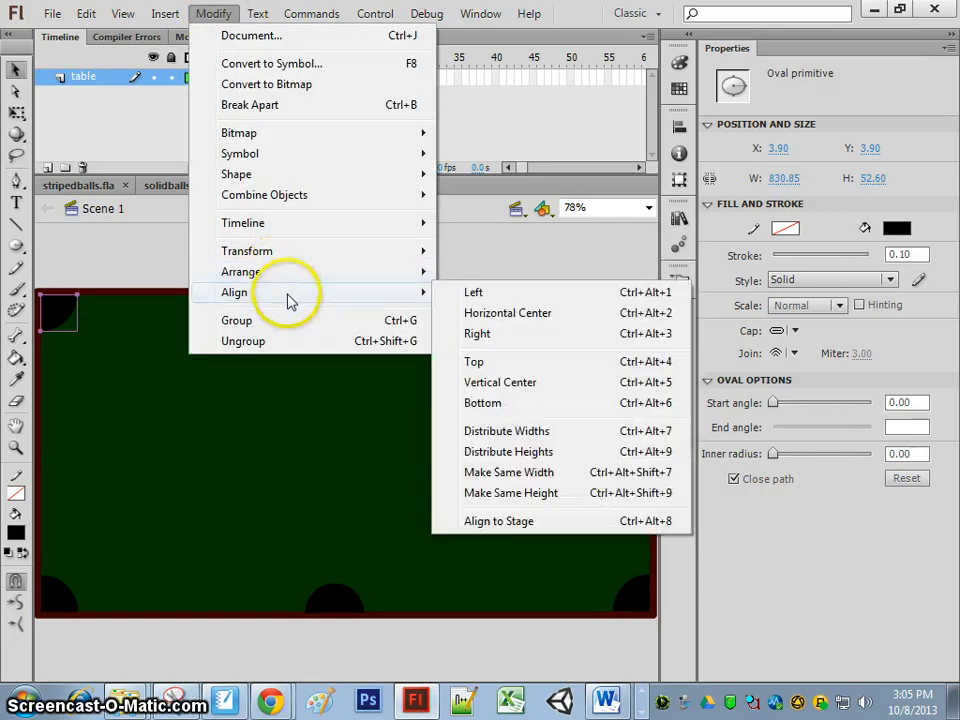
click(499, 362)
- Distribute the widths of the three upper pockets so the middle one is evenly spaced between the corners
click(216, 13)
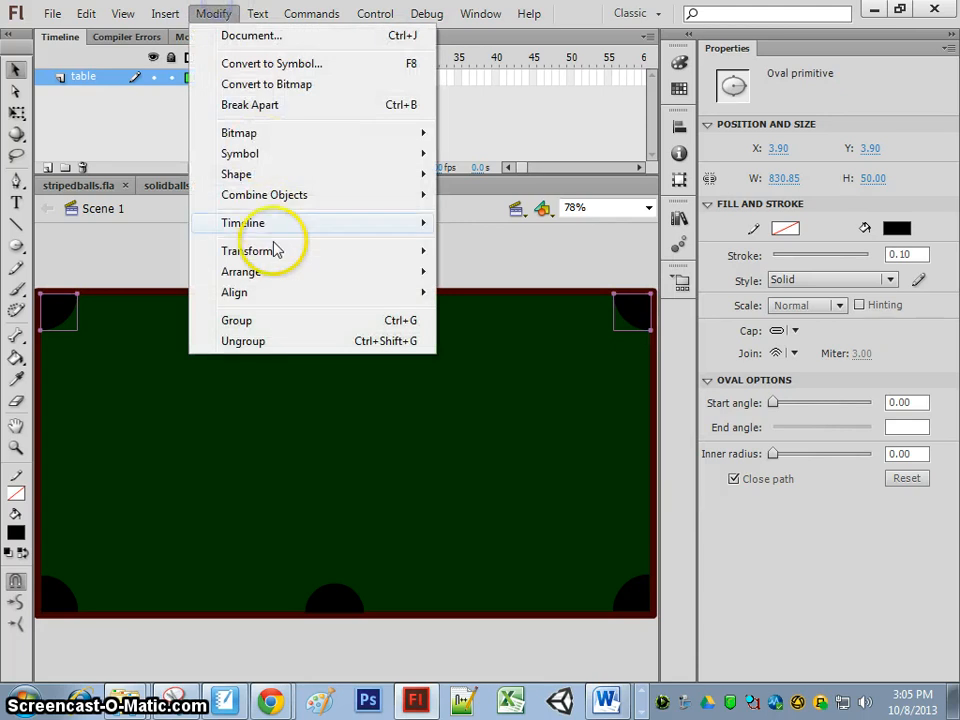
mouse_move(285, 300)
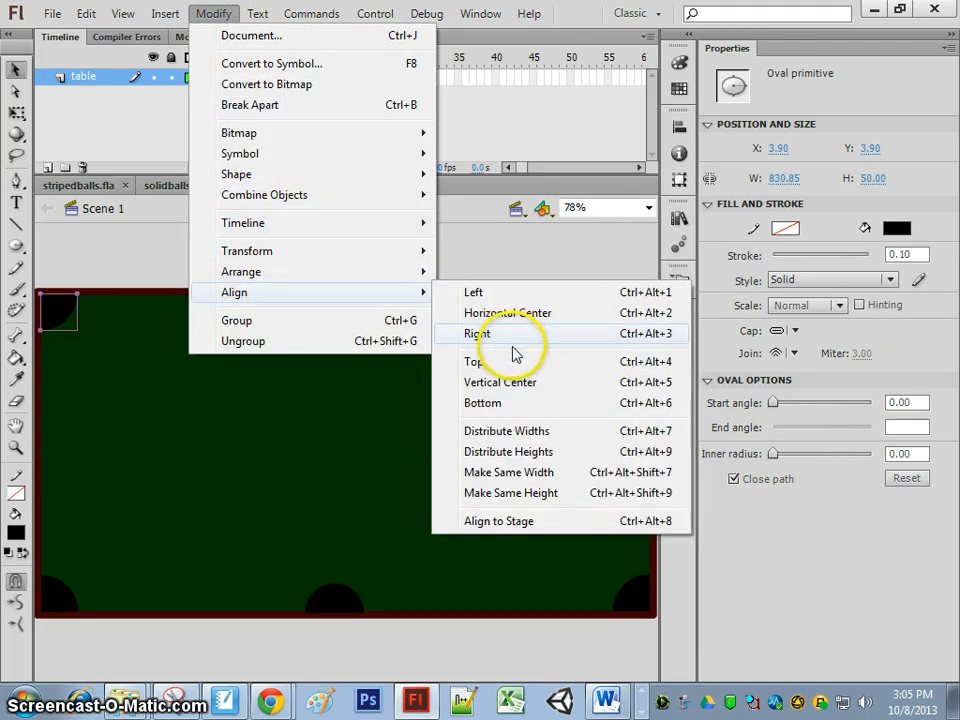
click(529, 432)
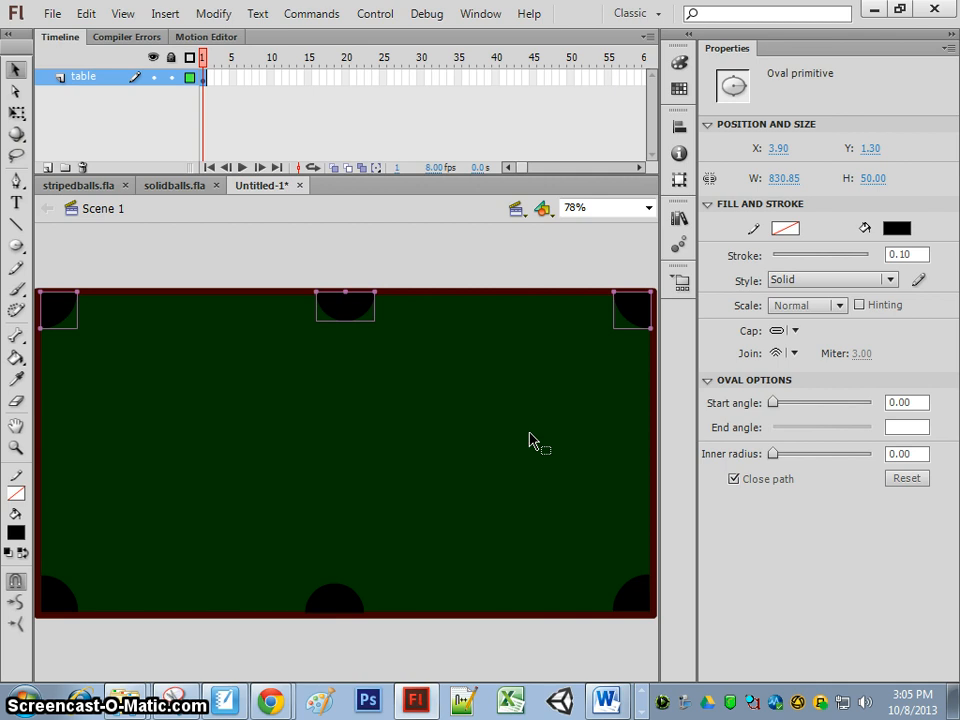
- Nudge the three upper pockets down together to Y 5.2, just inside the border
key(Down)
key(Down)
key(Down)
key(Down)
key(Down)
key(Down)
key(Down)
key(Up)
key(Up)
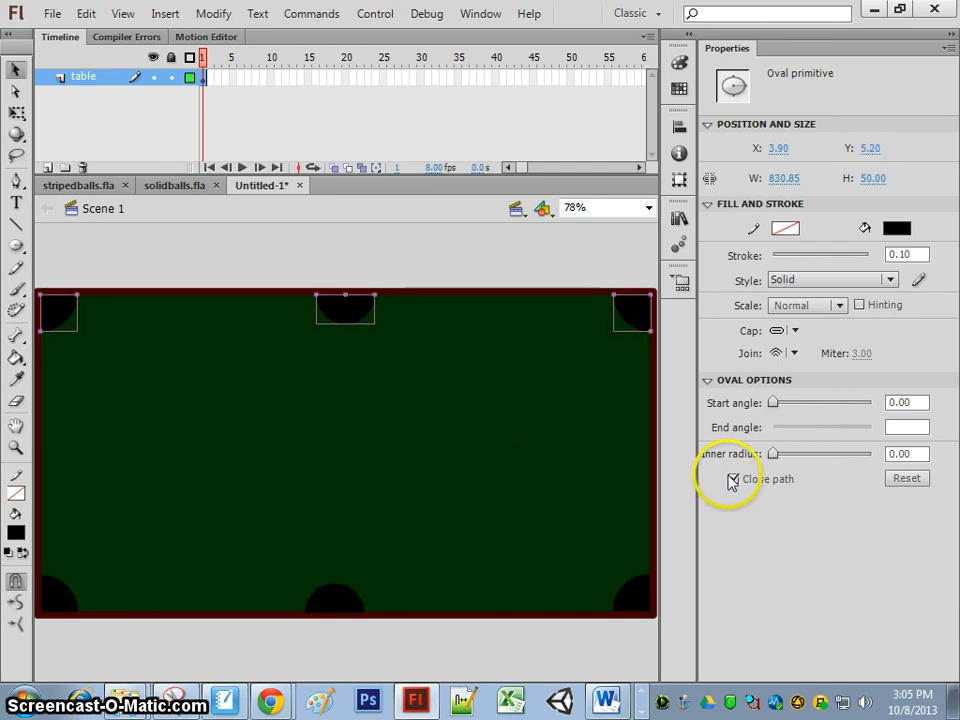
click(540, 456)
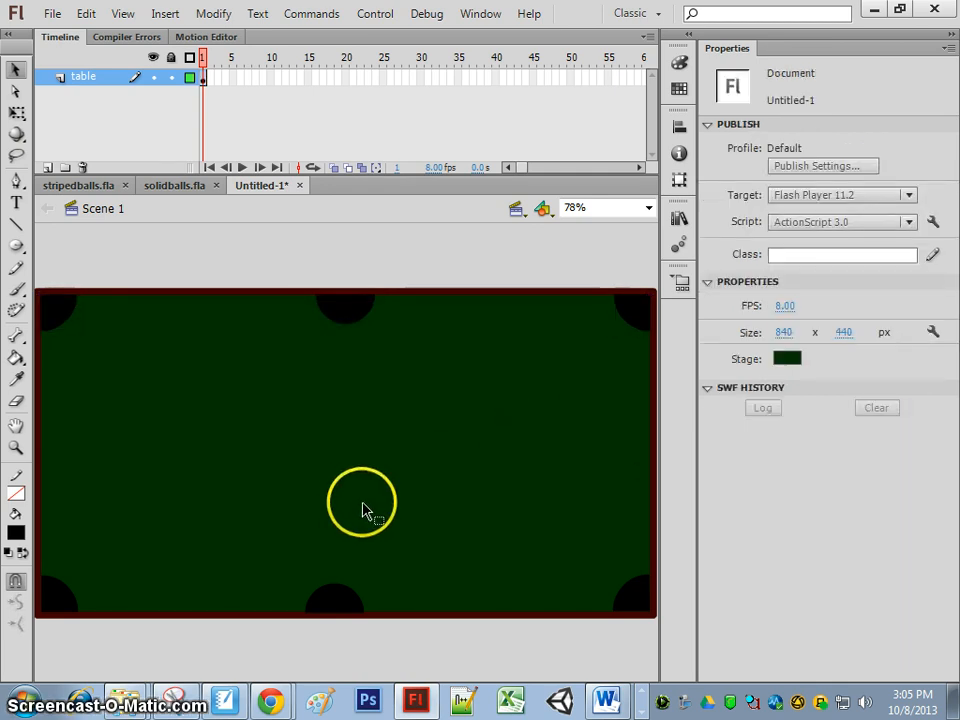
- Align the three pockets along the table's lower edge by their bottoms
click(58, 604)
shift+click(333, 600)
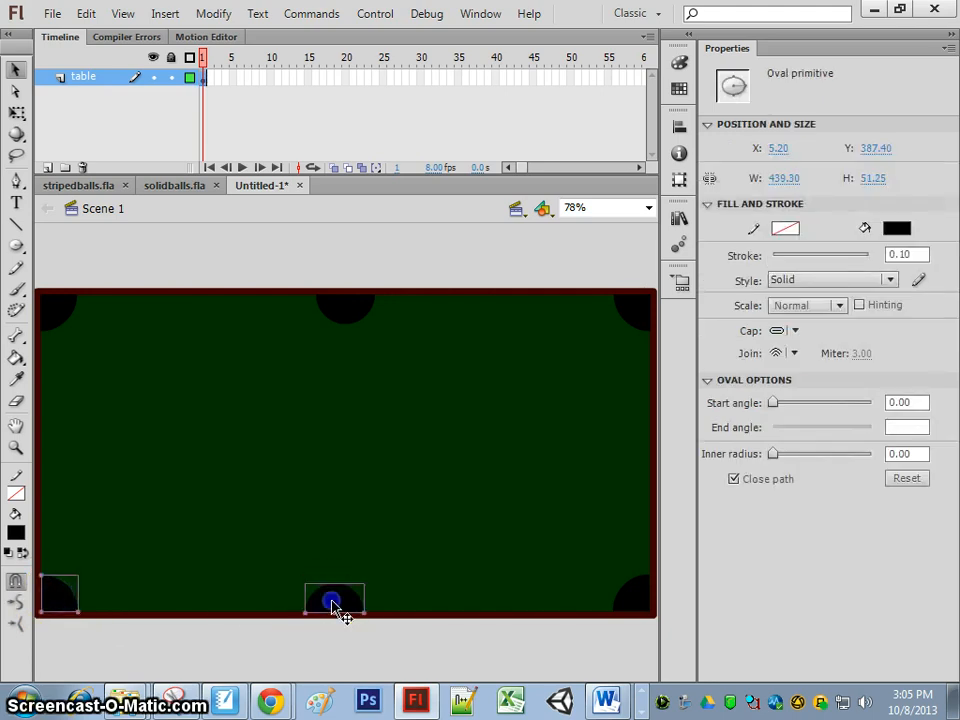
shift+click(643, 597)
click(527, 503)
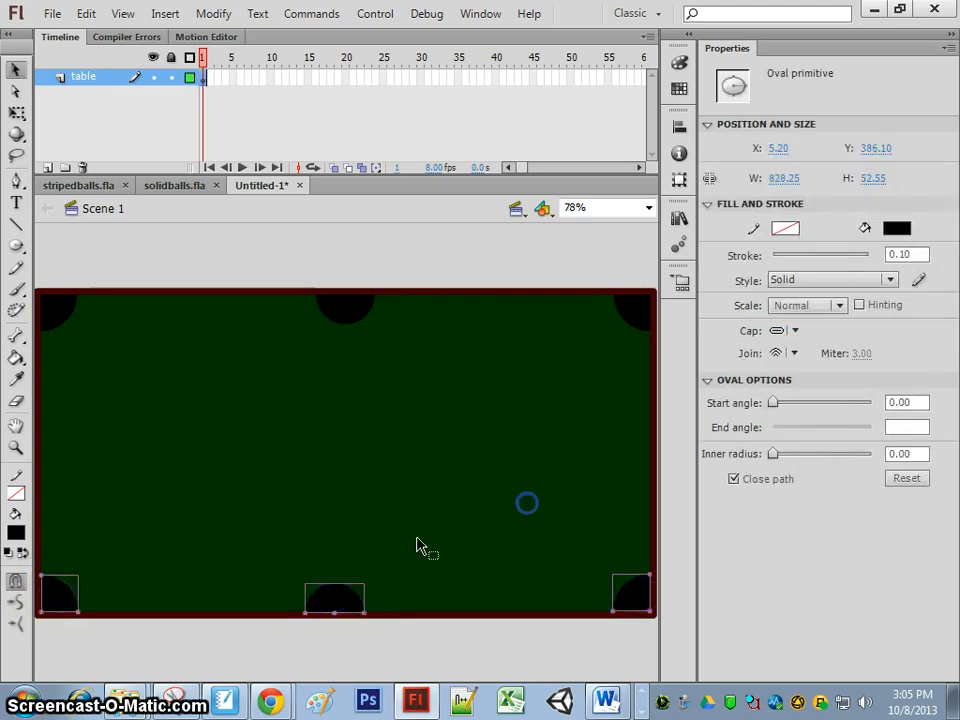
drag(56, 527, 643, 606)
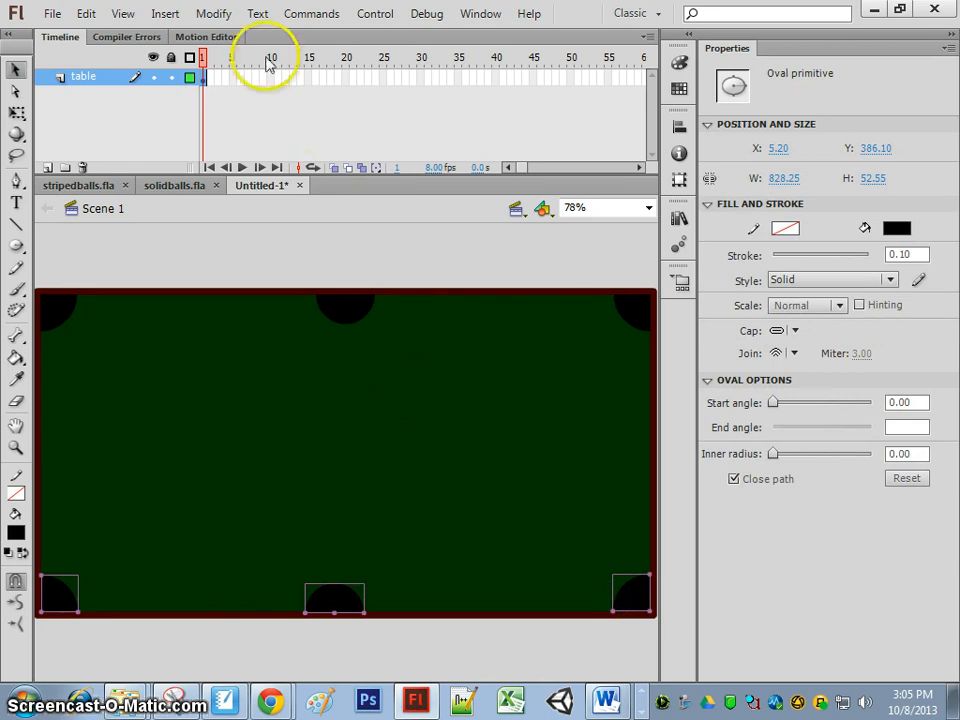
click(215, 14)
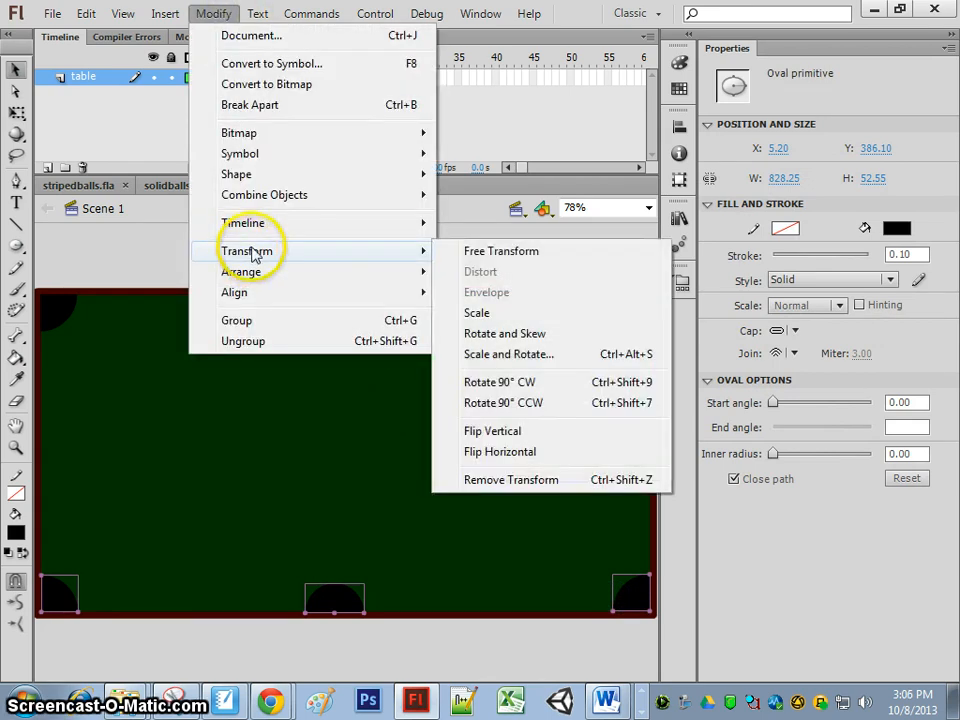
mouse_move(249, 294)
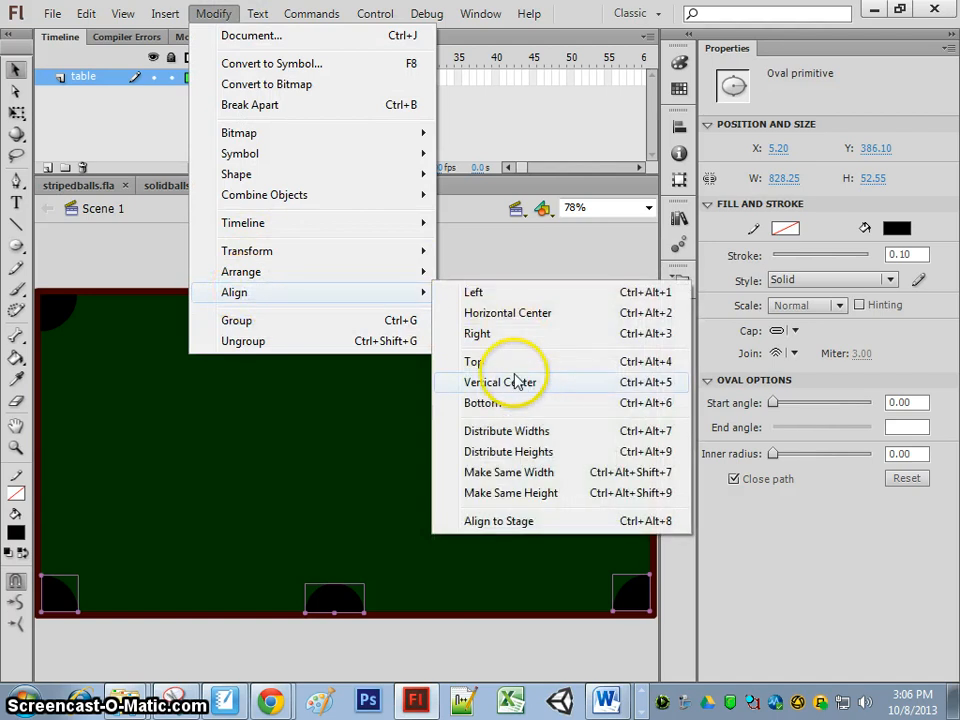
click(490, 403)
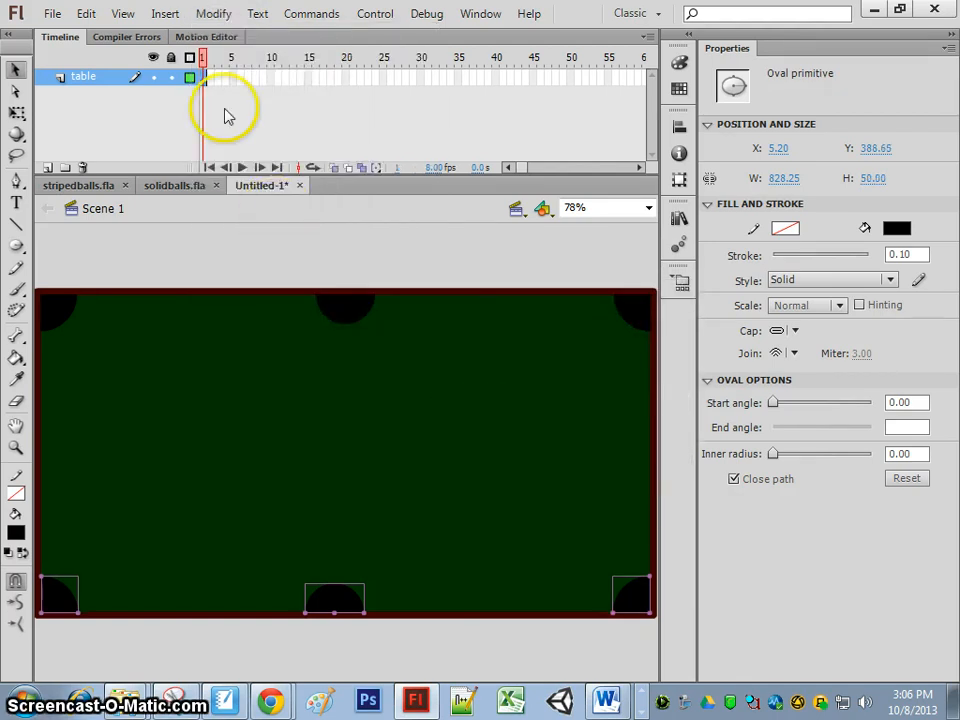
- Distribute the widths of the three lower pockets so the middle one sits evenly between the corners
click(214, 14)
mouse_move(262, 300)
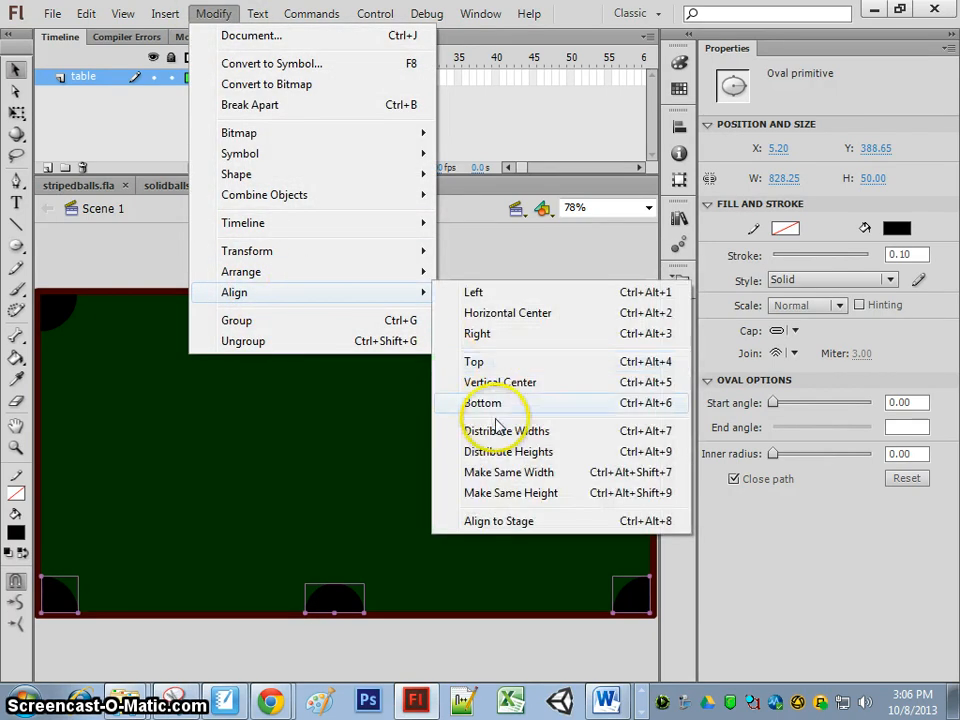
click(505, 432)
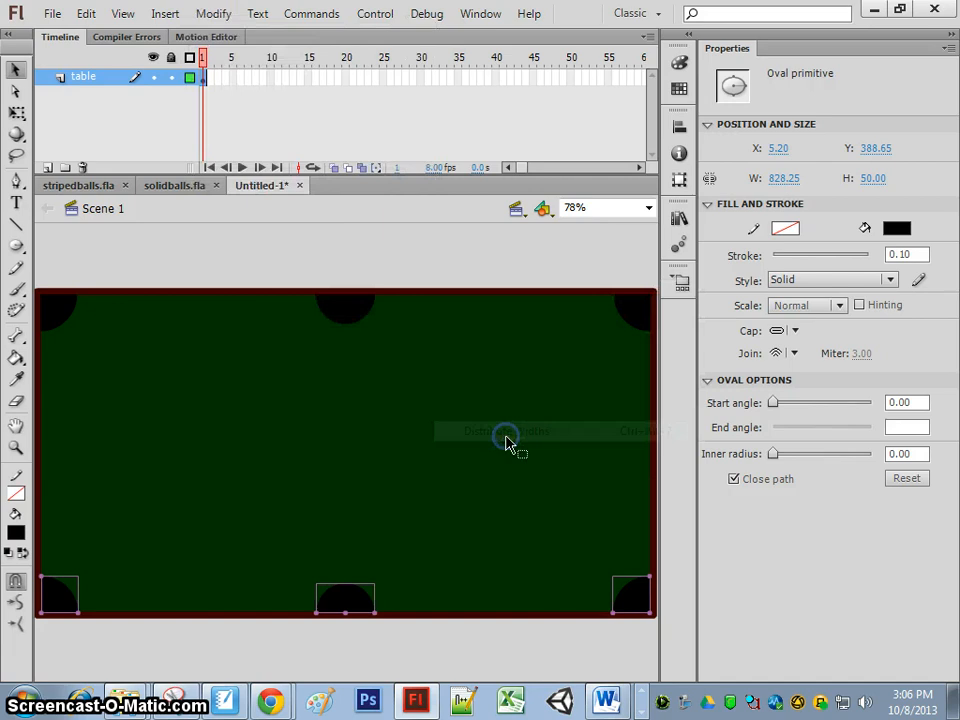
click(400, 433)
- Save the pool table document as pooltable_best in the flash folder
click(50, 14)
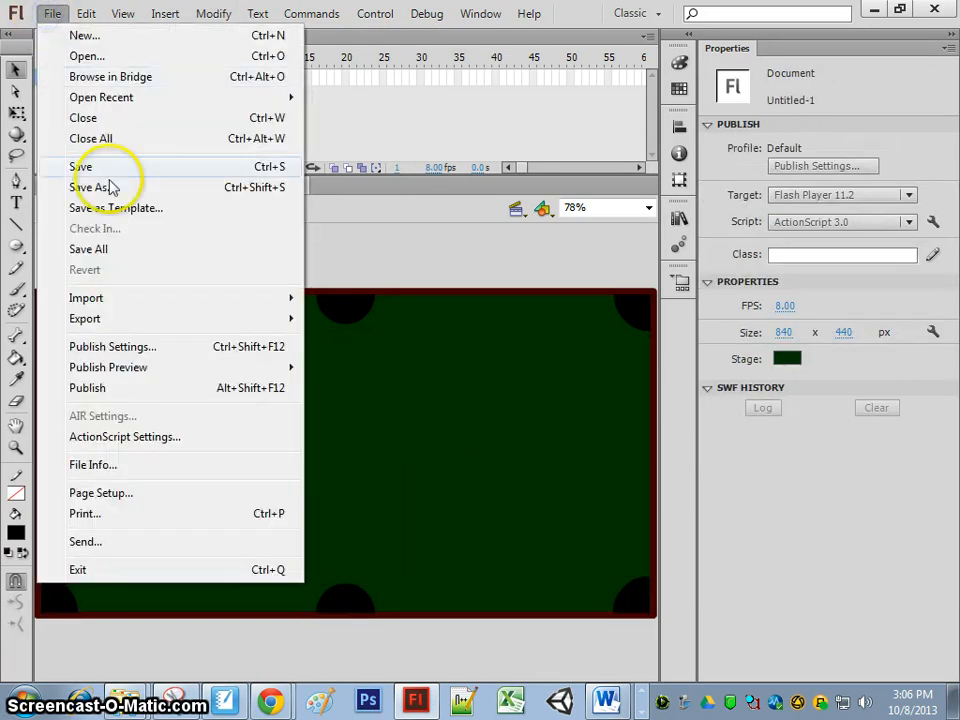
click(116, 187)
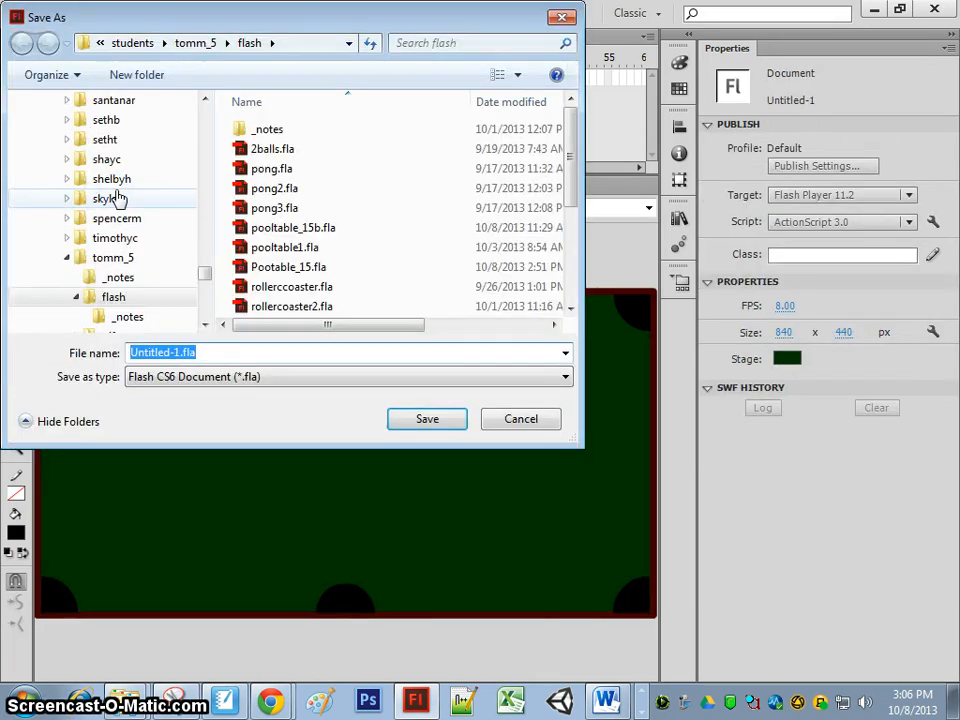
text(POO)
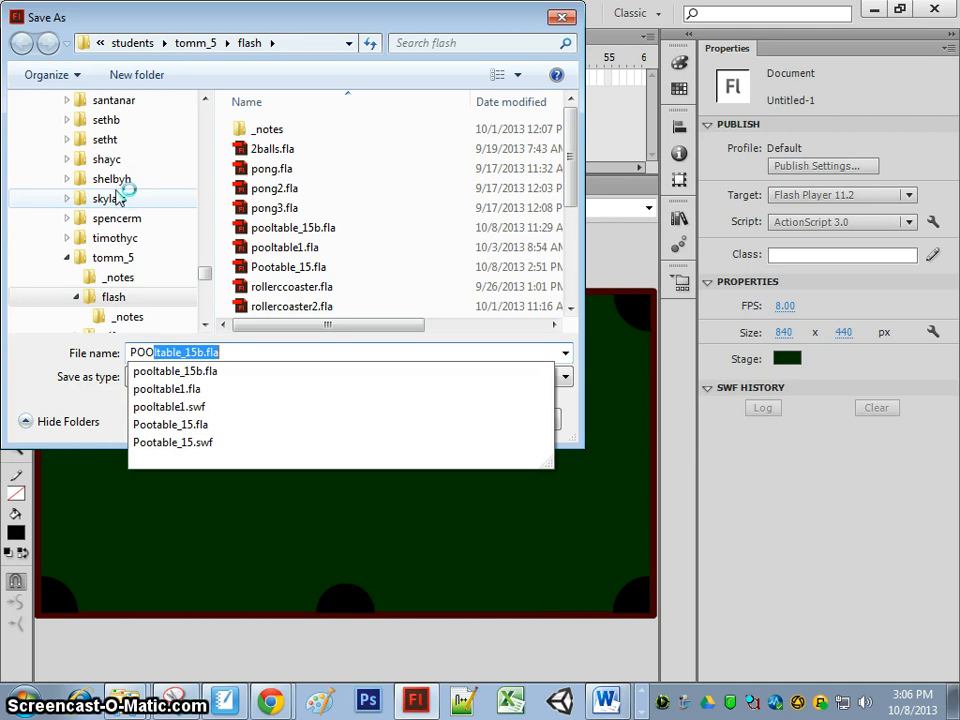
key(BackSpace)
key(BackSpace)
key(BackSpace)
key(BackSpace)
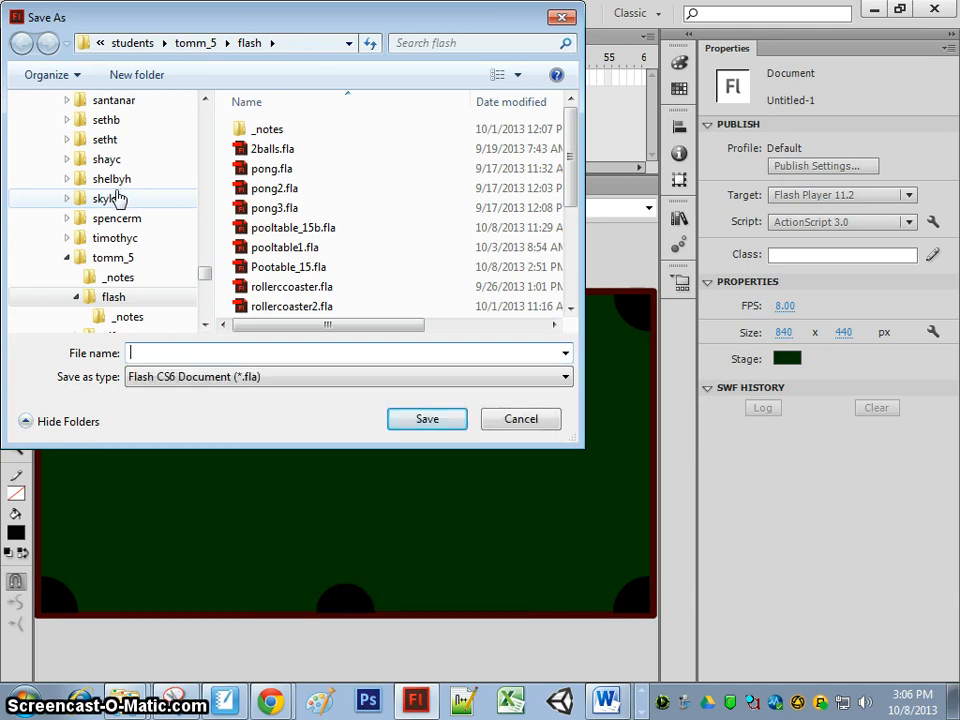
text(pool)
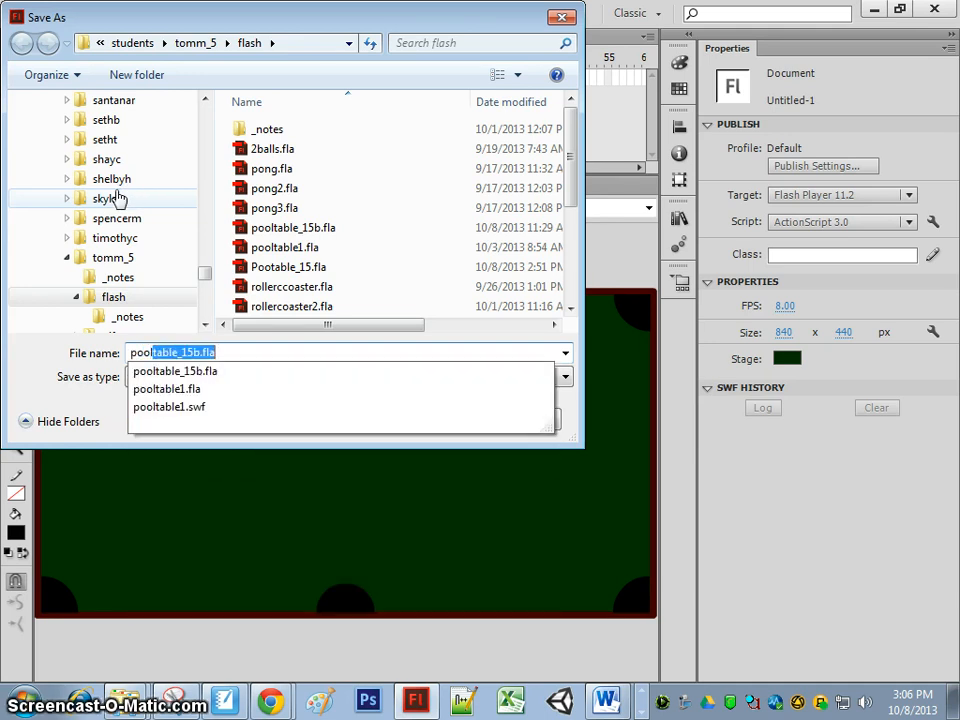
text(table_bes)
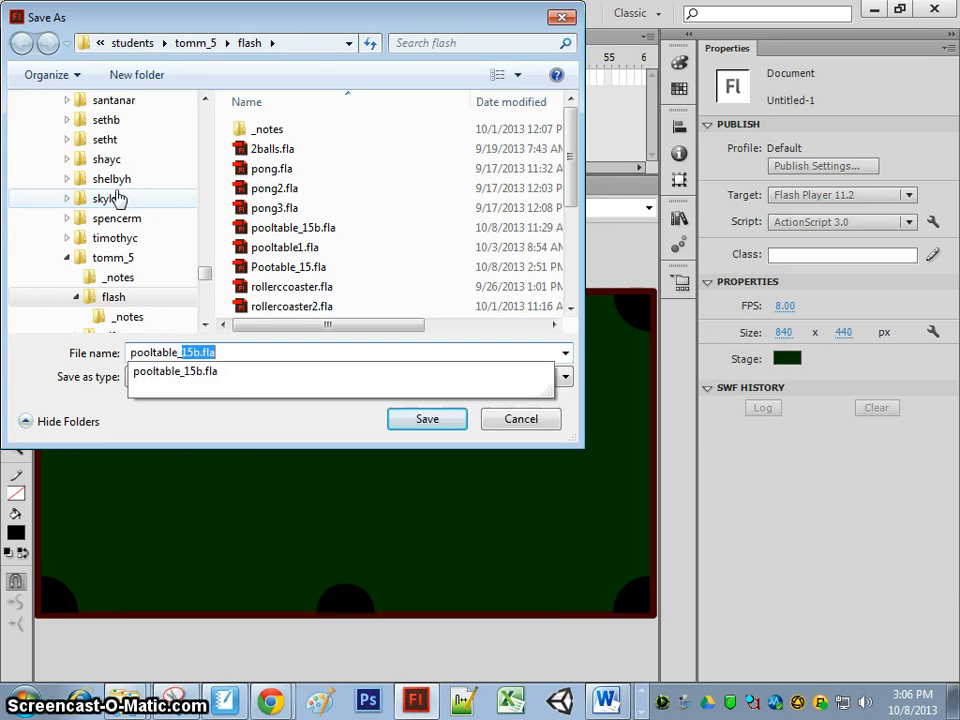
text(t)
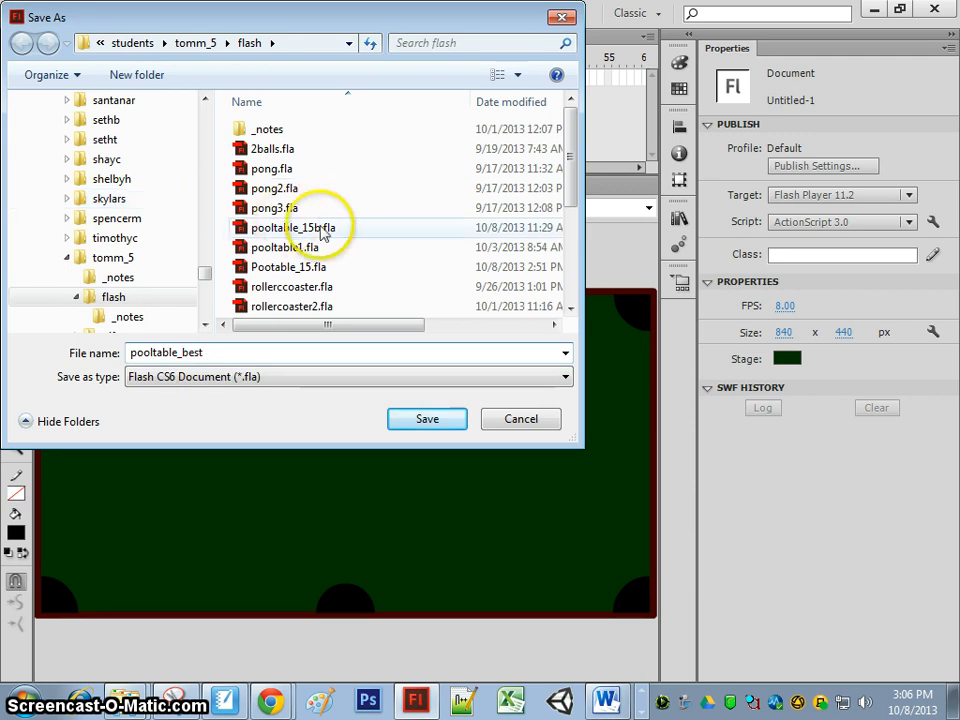
click(427, 418)
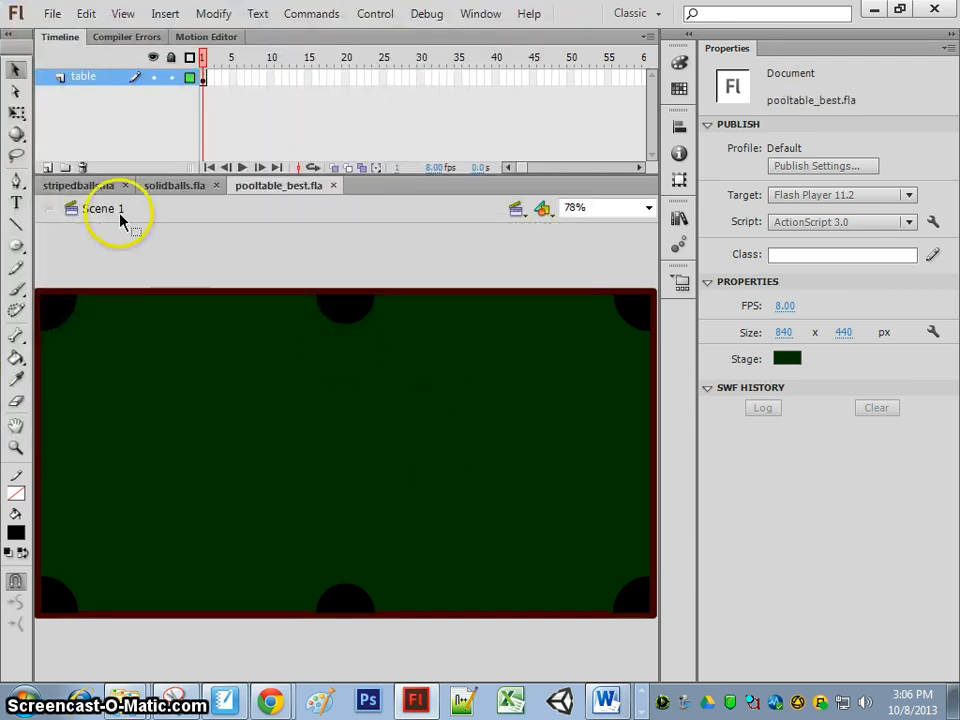
- Add six new layers above the table layer and enlarge the timeline to fit all the layers
click(47, 168)
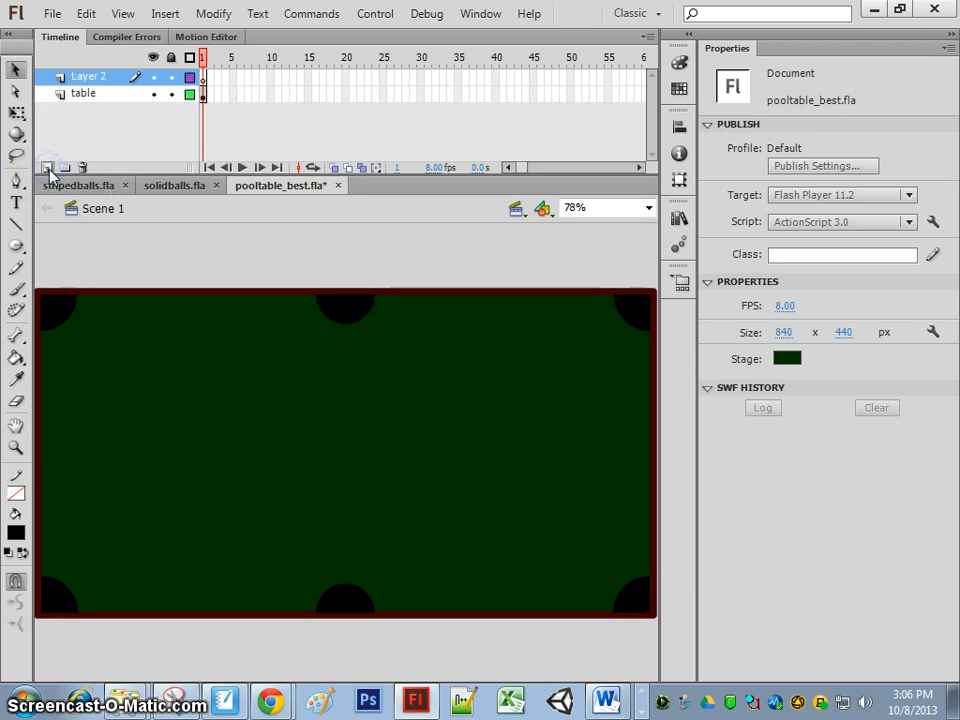
click(47, 168)
click(47, 168)
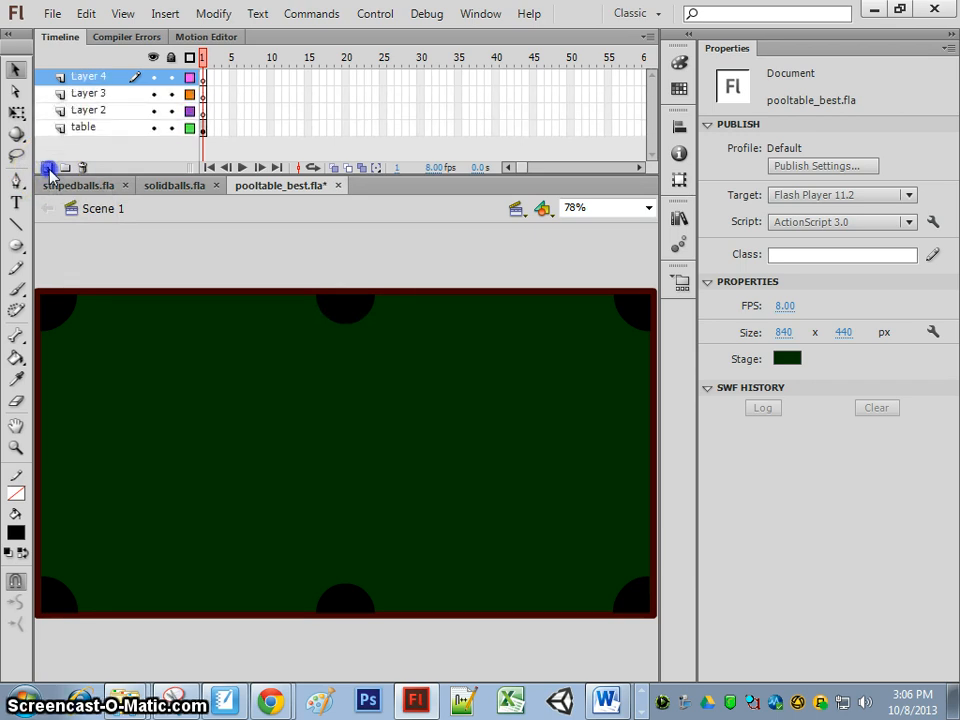
click(47, 168)
click(47, 168)
click(47, 168)
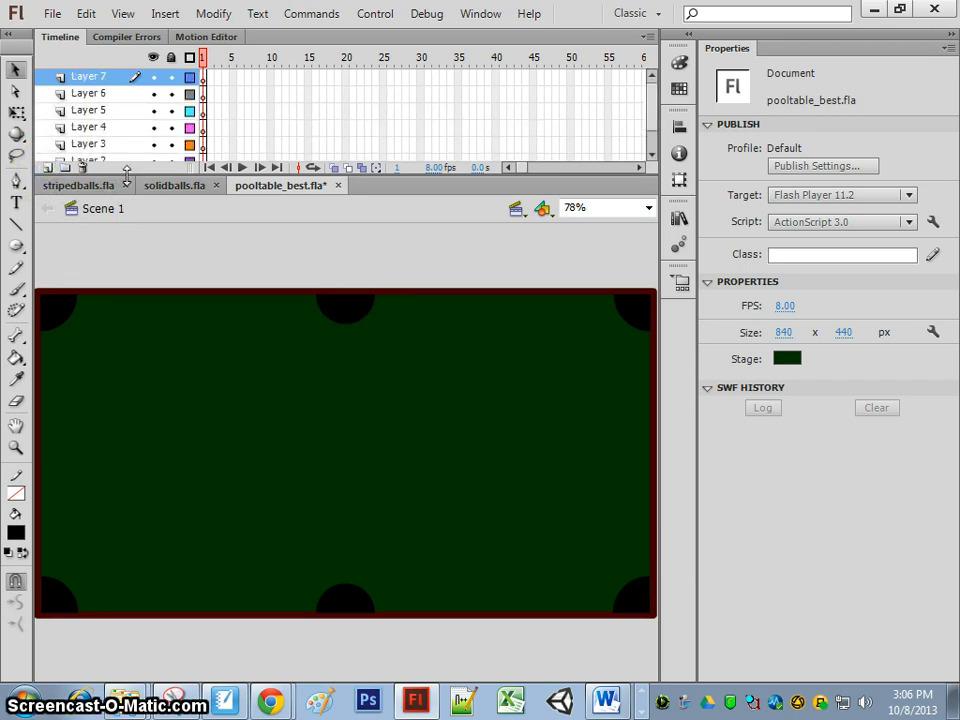
drag(126, 175, 133, 210)
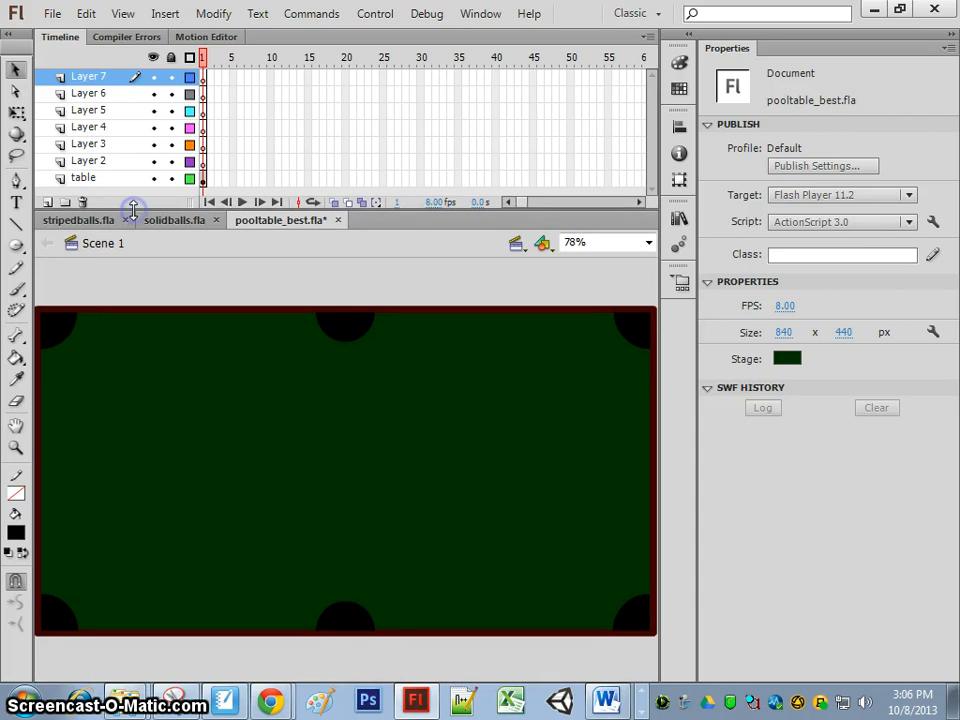
- Rename the three layers directly above the table layer, from lowest to highest, as rack, stick and white
click(110, 168)
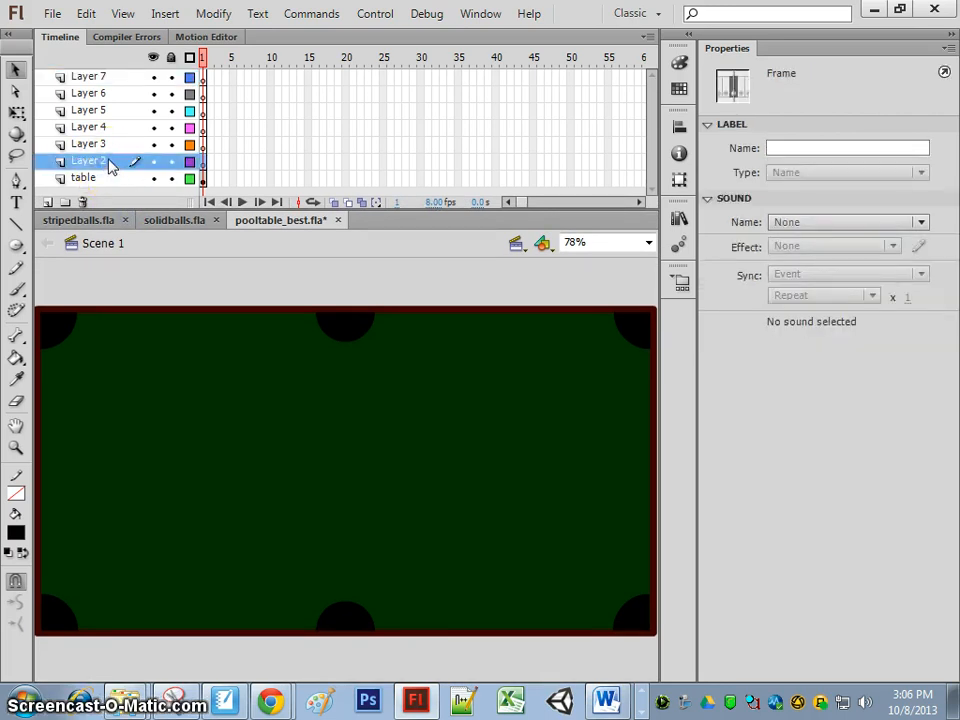
double_click(110, 163)
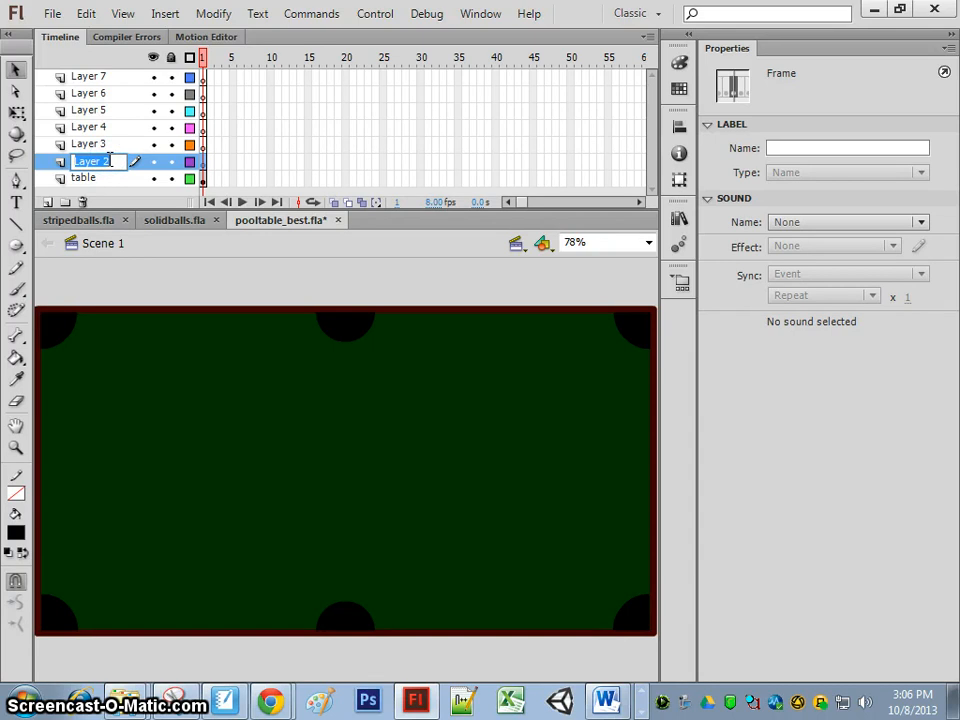
double_click(106, 143)
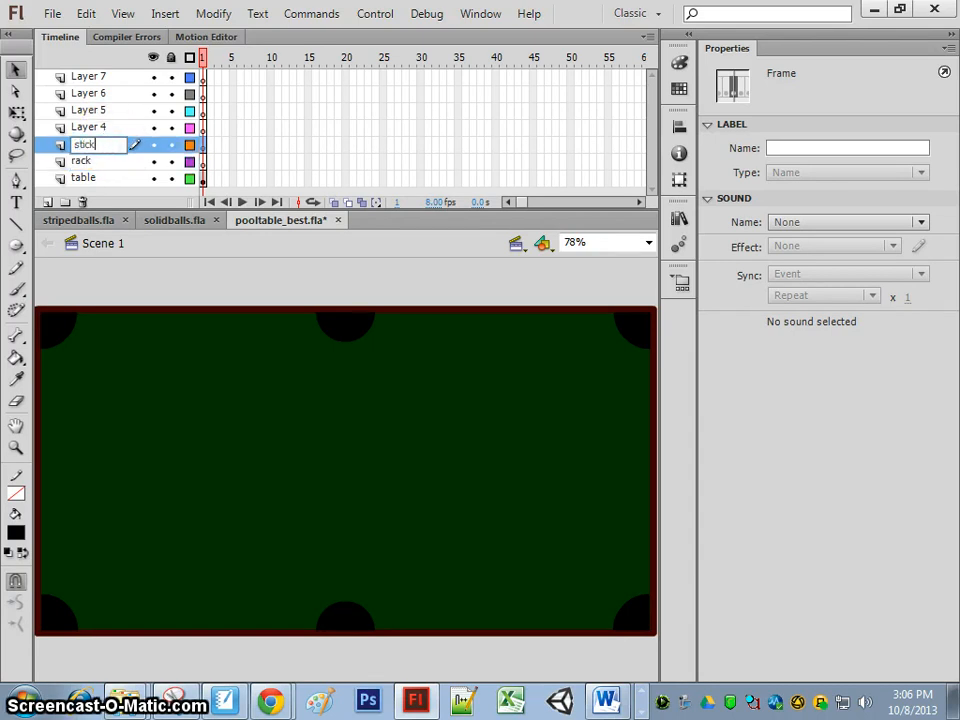
click(87, 130)
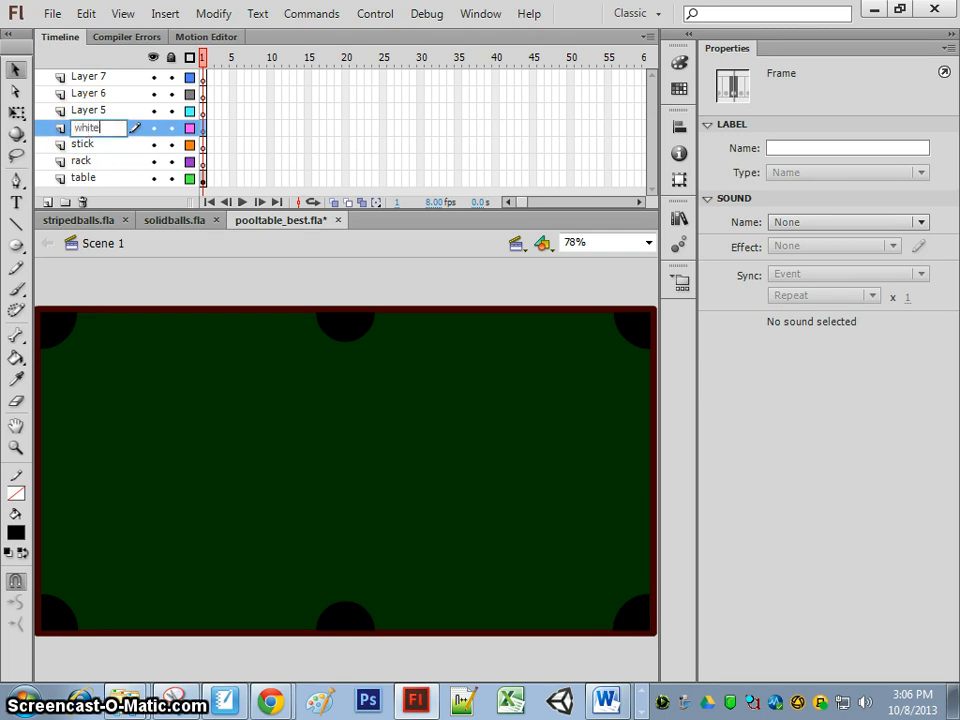
text(white)
- Rename the three layers above the white layer, from lowest to highest, as 1, 2 and 3
double_click(100, 111)
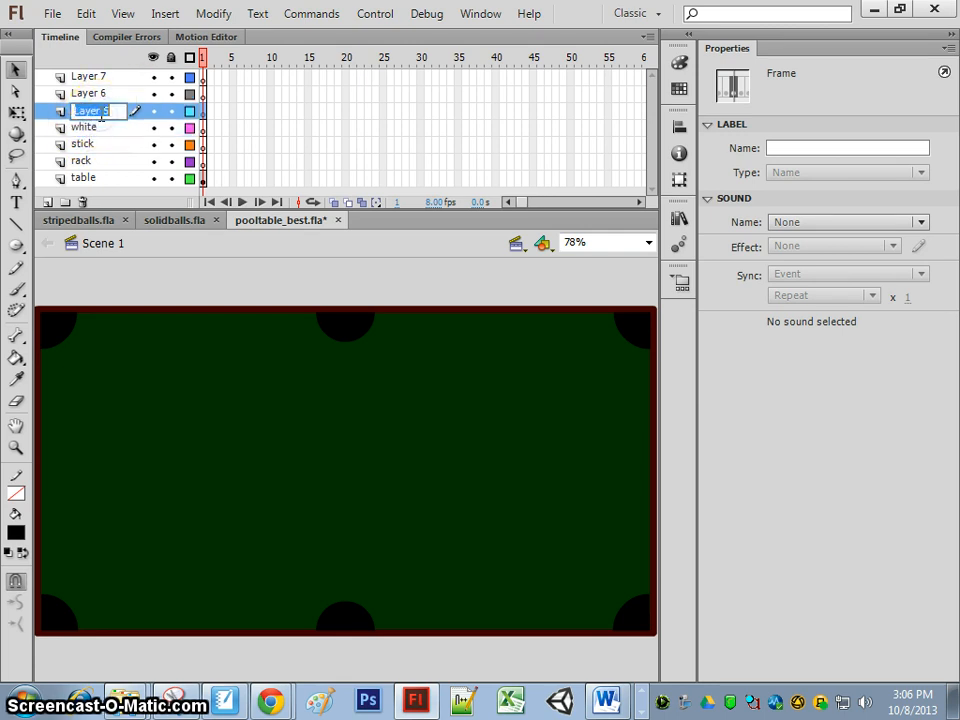
text(1)
double_click(100, 92)
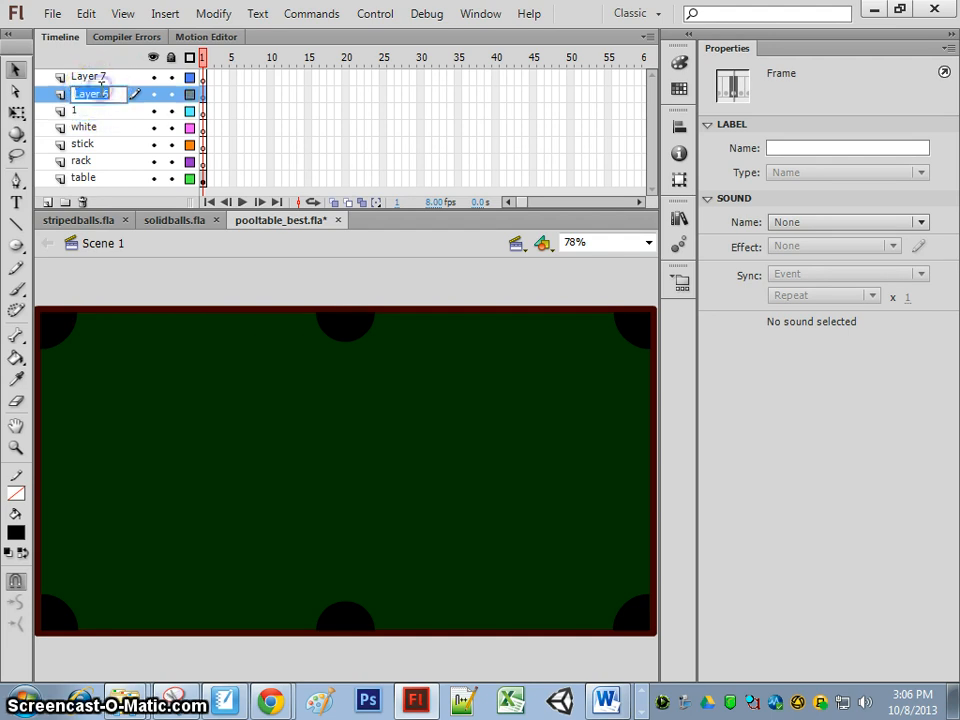
text(2)
double_click(99, 79)
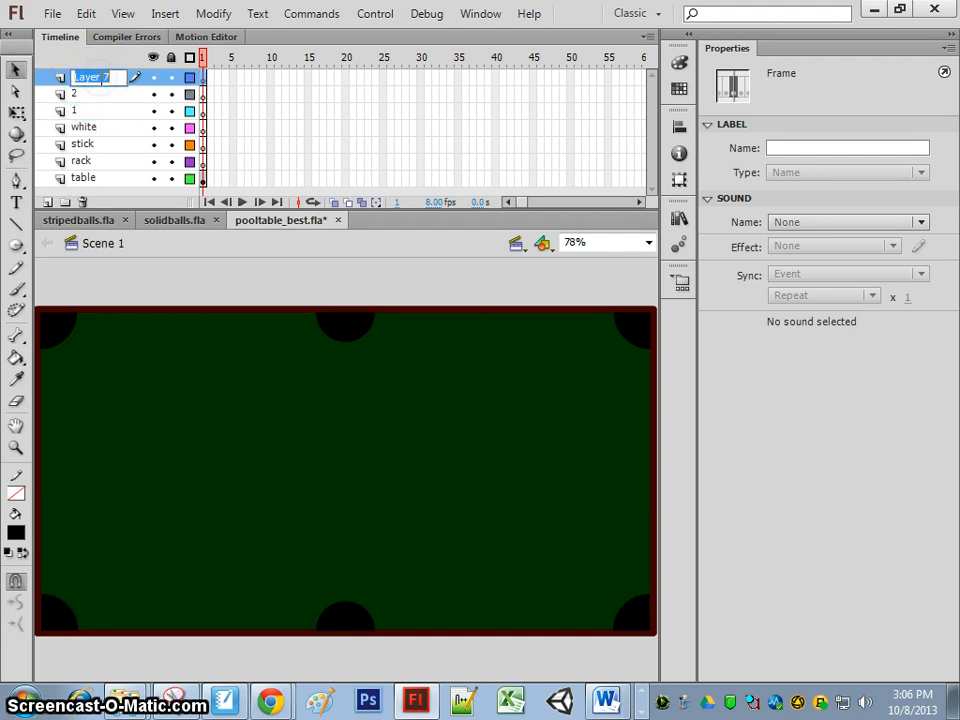
text(3)
- Add three more layers above layer 3 and name them, from lowest to highest, 4, 5 and 6
click(48, 203)
click(48, 203)
click(48, 203)
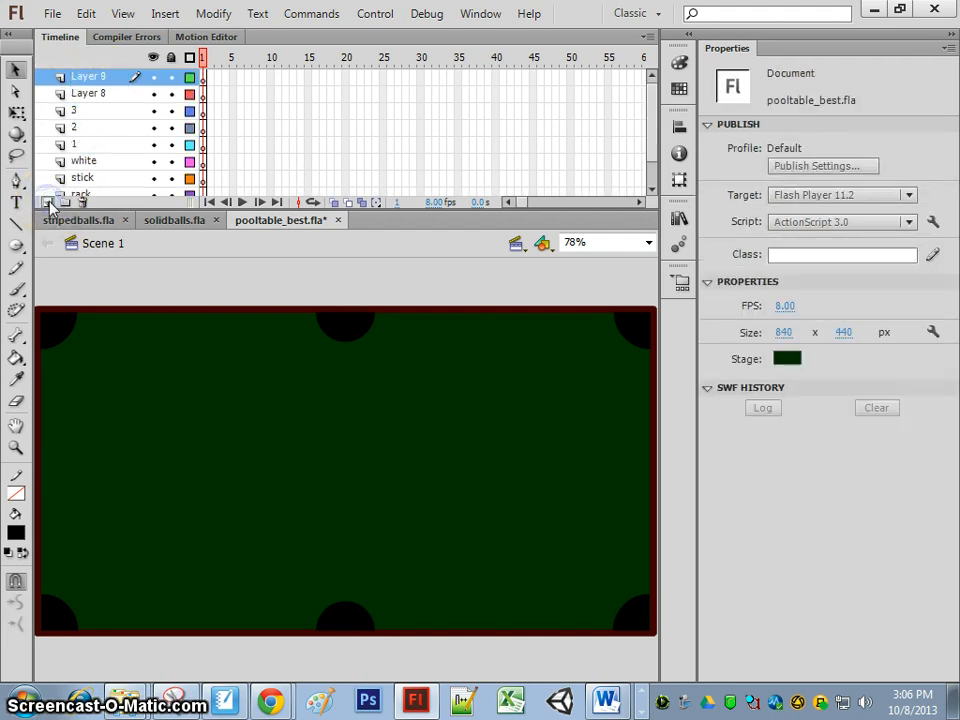
click(48, 203)
double_click(88, 110)
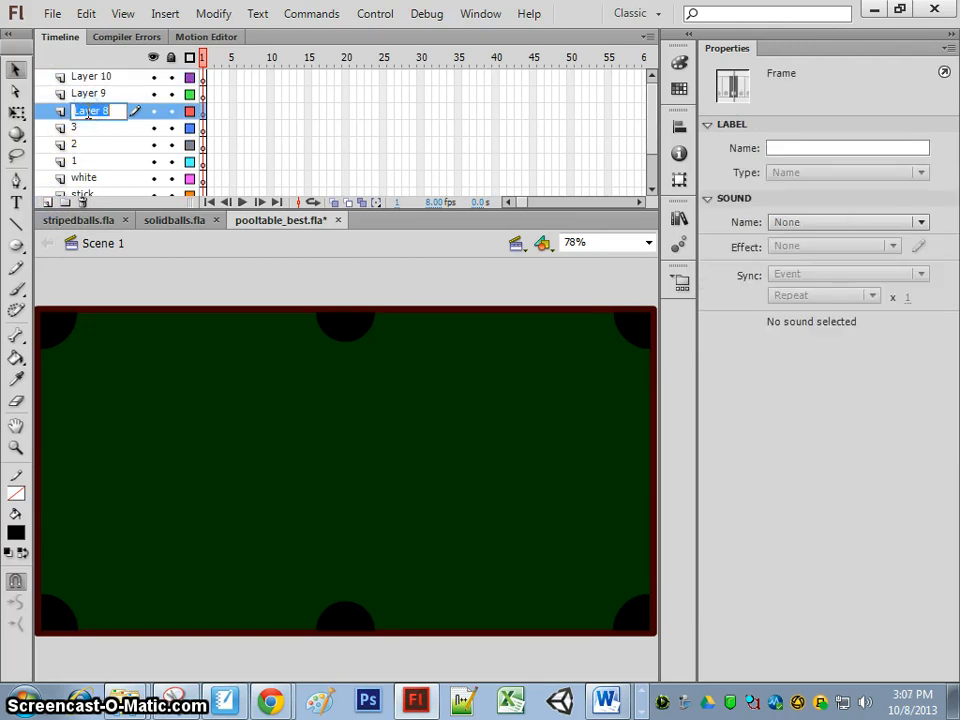
text(4)
double_click(90, 94)
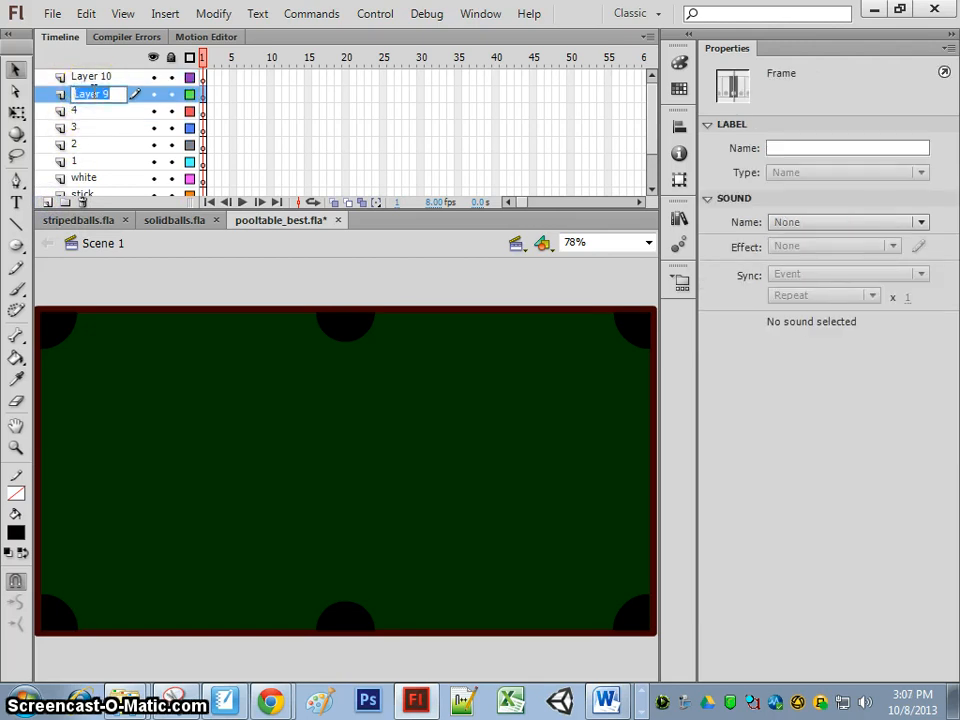
text(5)
double_click(93, 78)
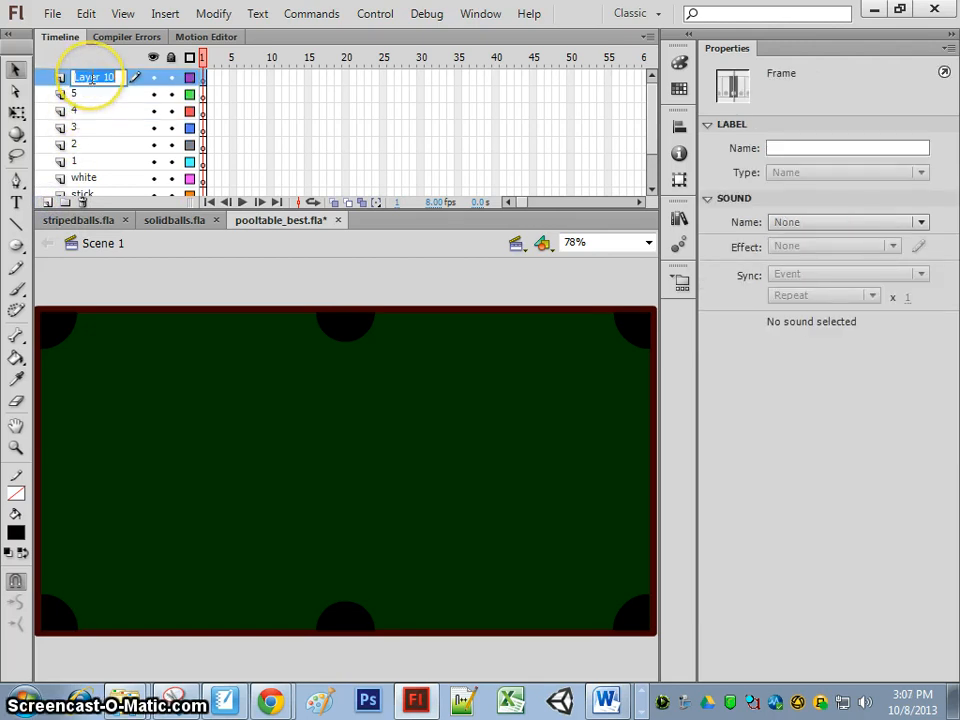
text(6)
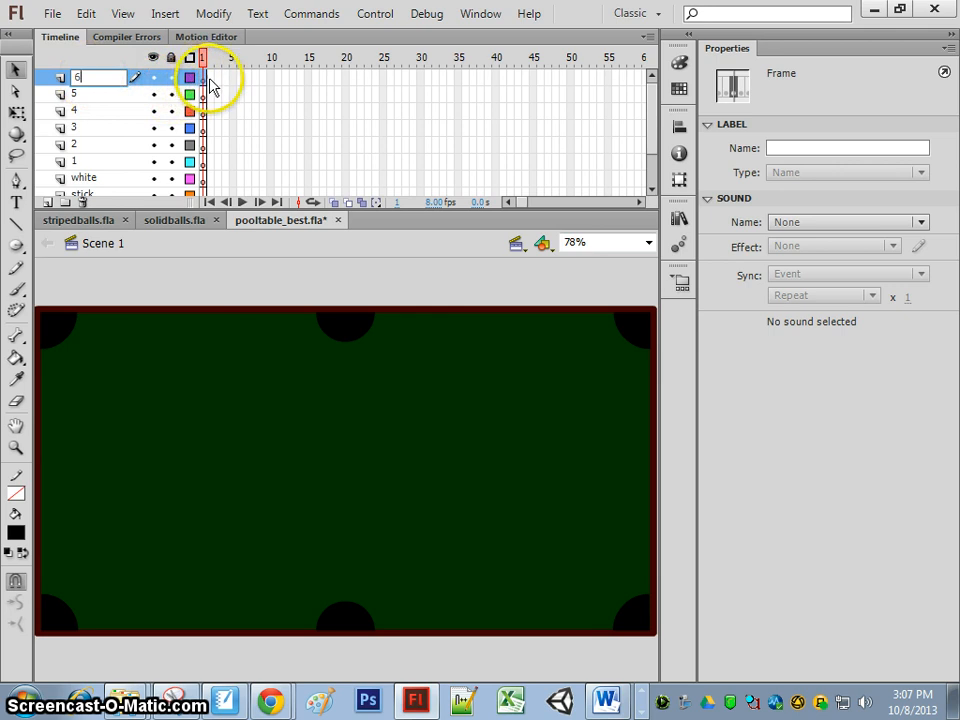
click(86, 100)
- Draw a white circle about 63 px across without a stroke on the white layer, in the left half of the table
scroll(306, 171, down, 3)
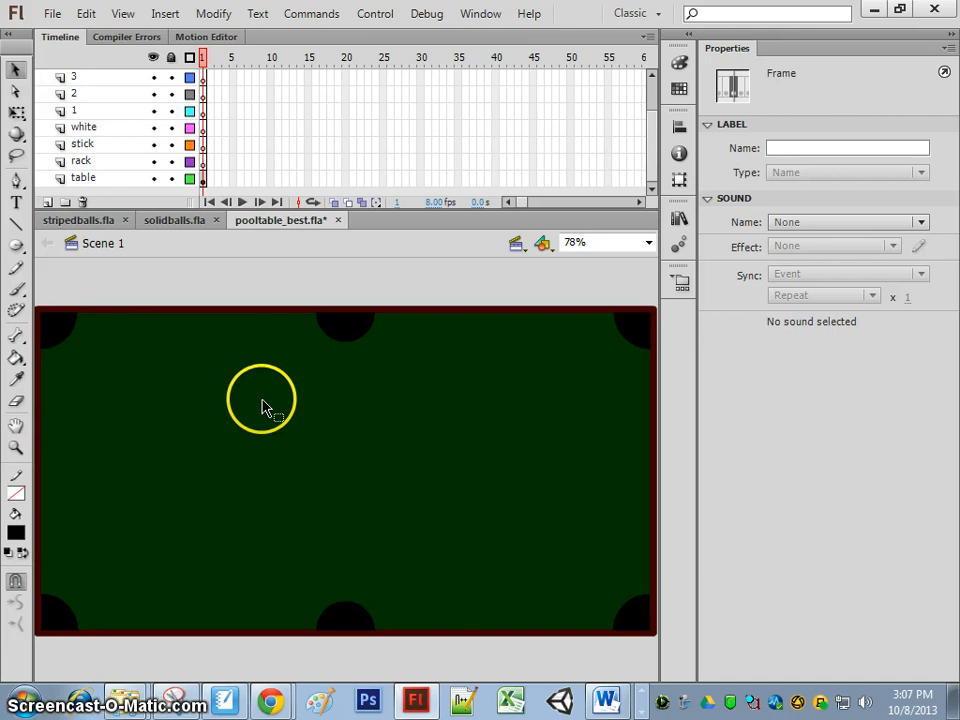
click(107, 127)
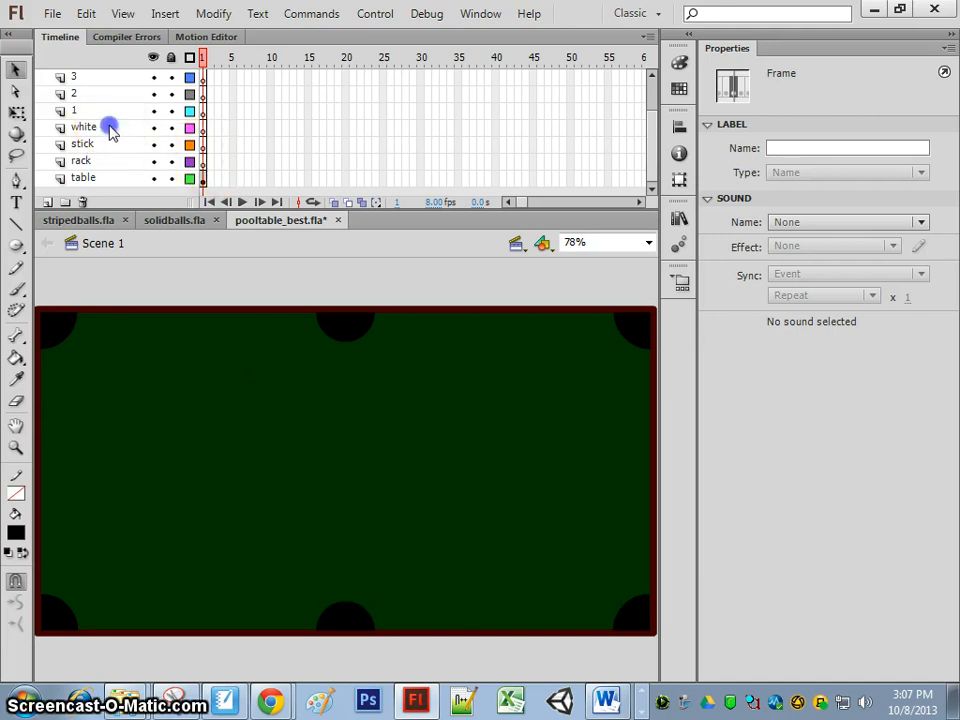
click(204, 129)
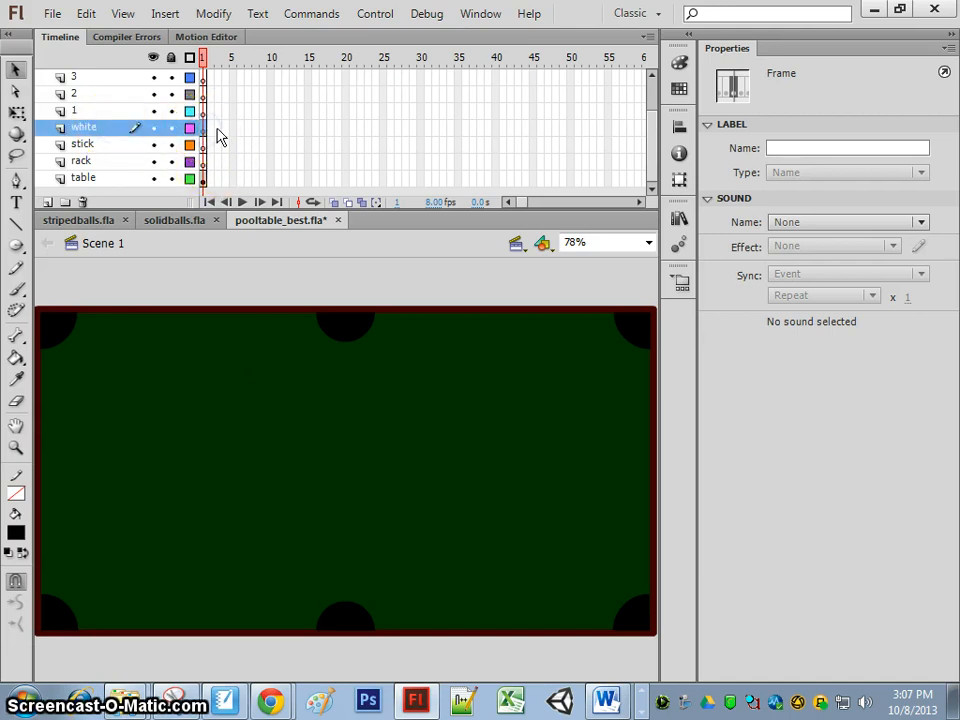
click(16, 245)
drag(16, 245, 15, 246)
click(73, 264)
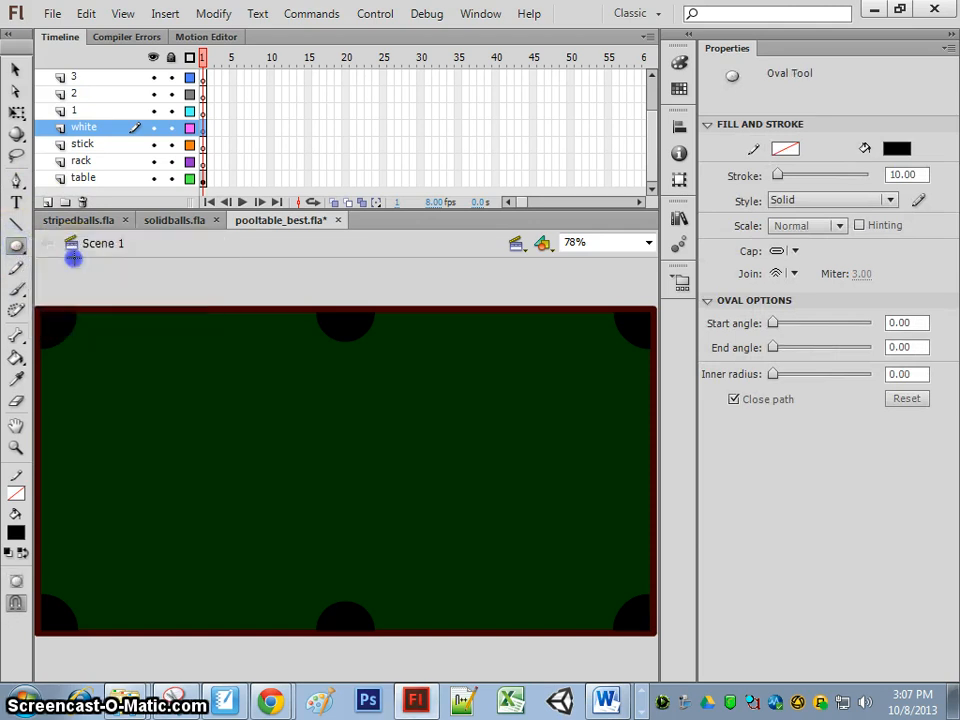
click(896, 148)
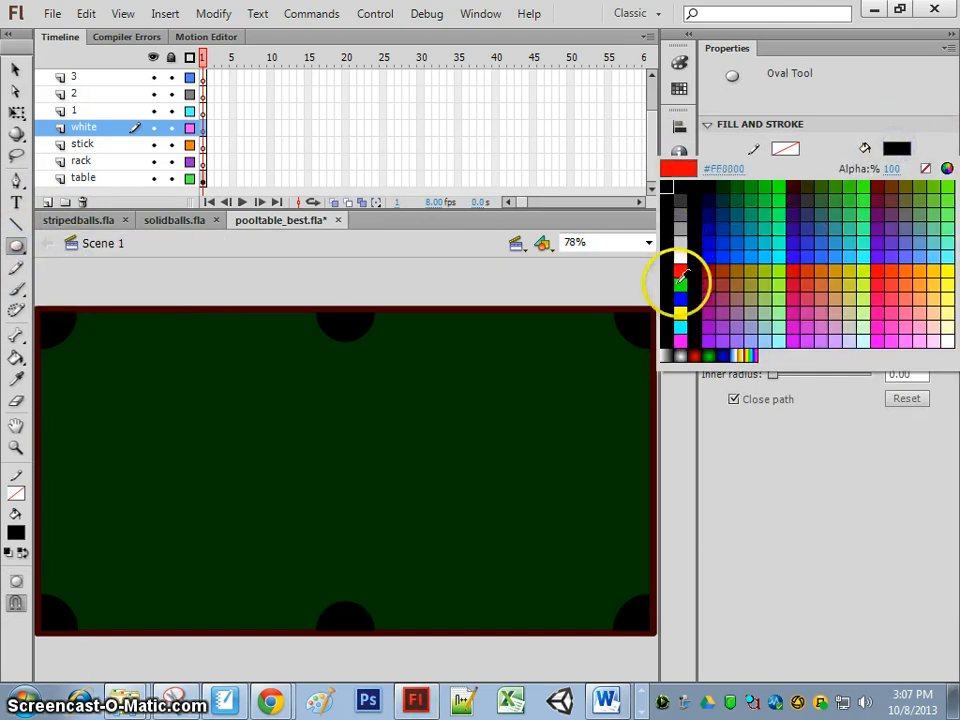
click(682, 262)
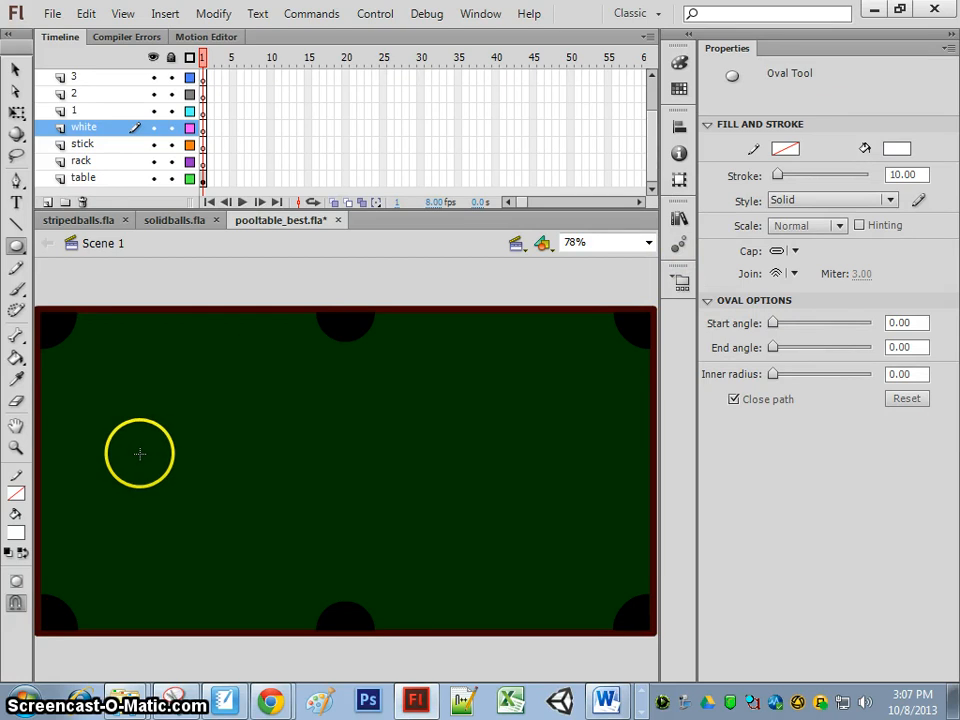
drag(155, 459, 192, 490)
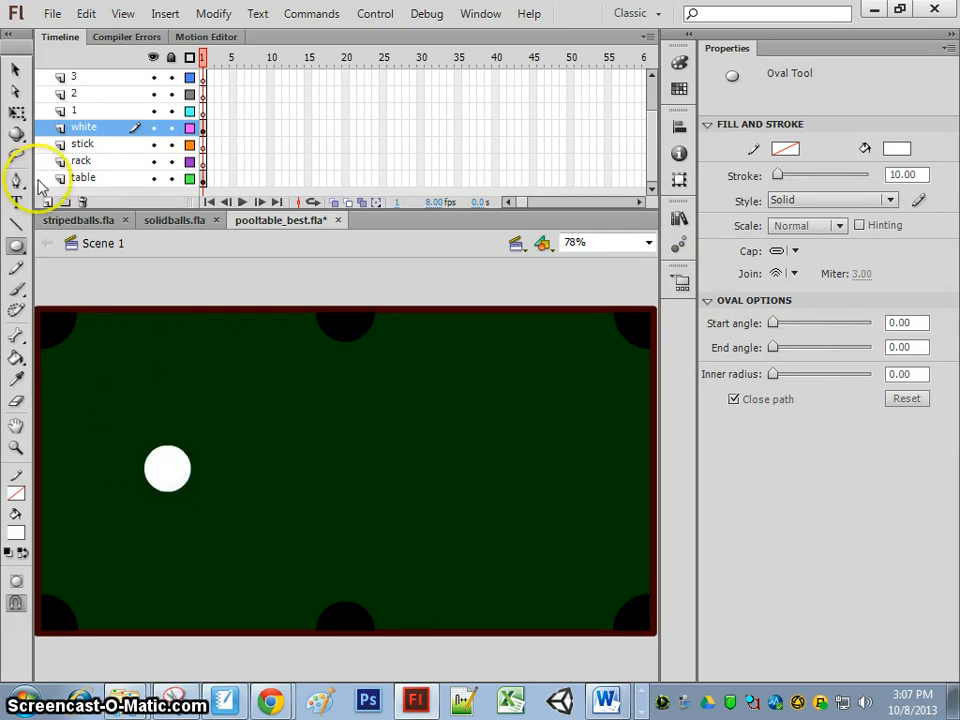
- Set the white ball's width and height to 45 px
click(15, 68)
click(180, 459)
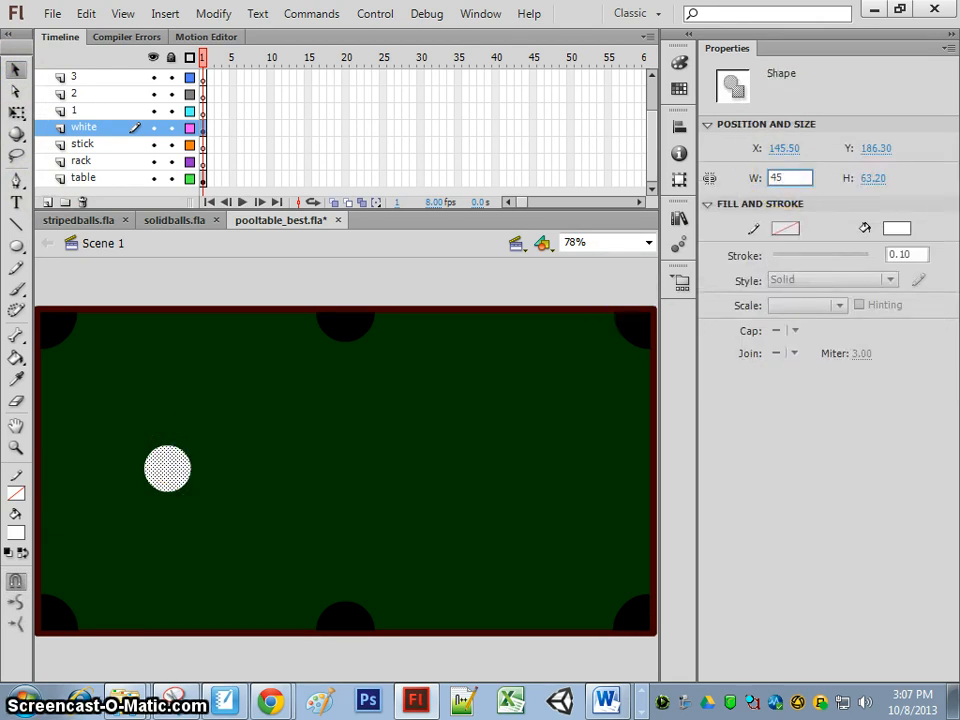
text(45)
key(Tab)
text(45)
key(Return)
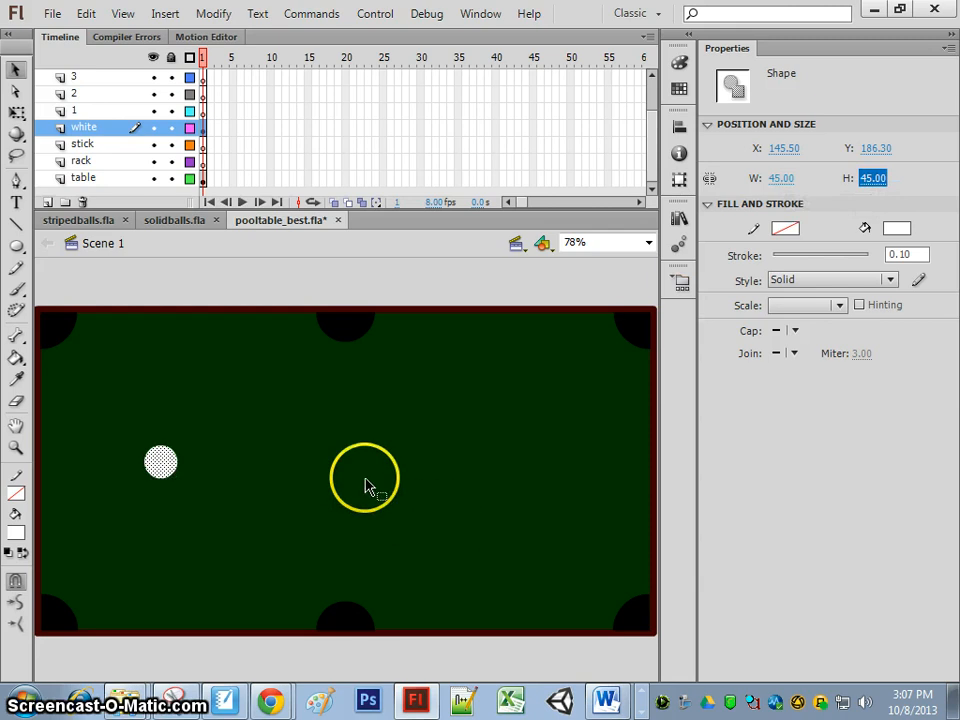
- Convert the white ball to a graphic symbol, keeping the default name
click(163, 459)
right_click(163, 459)
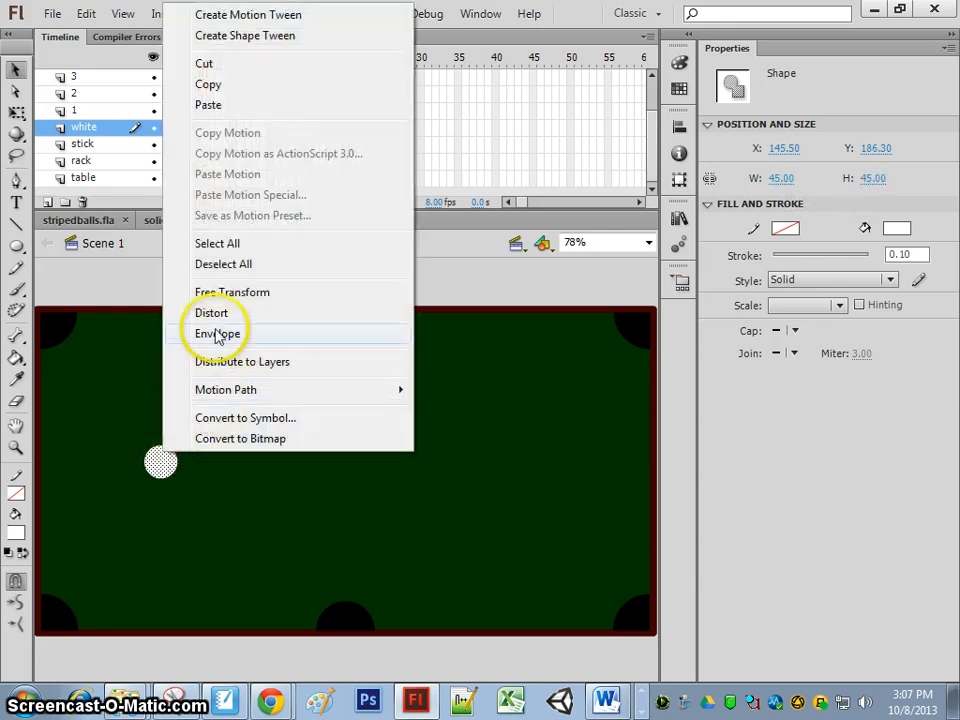
click(231, 418)
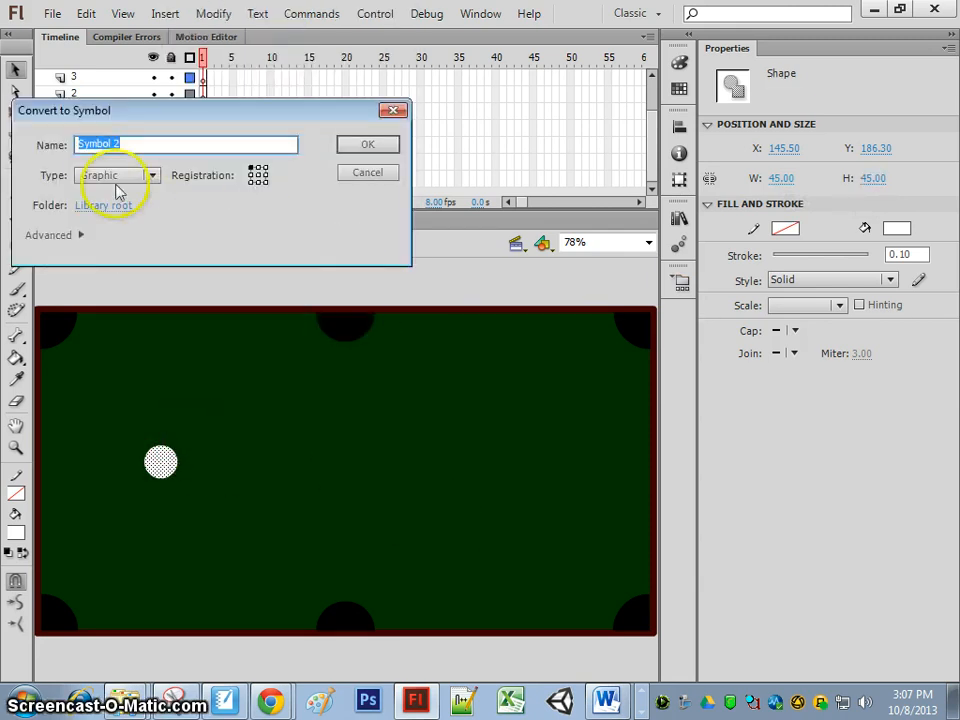
click(368, 145)
click(364, 437)
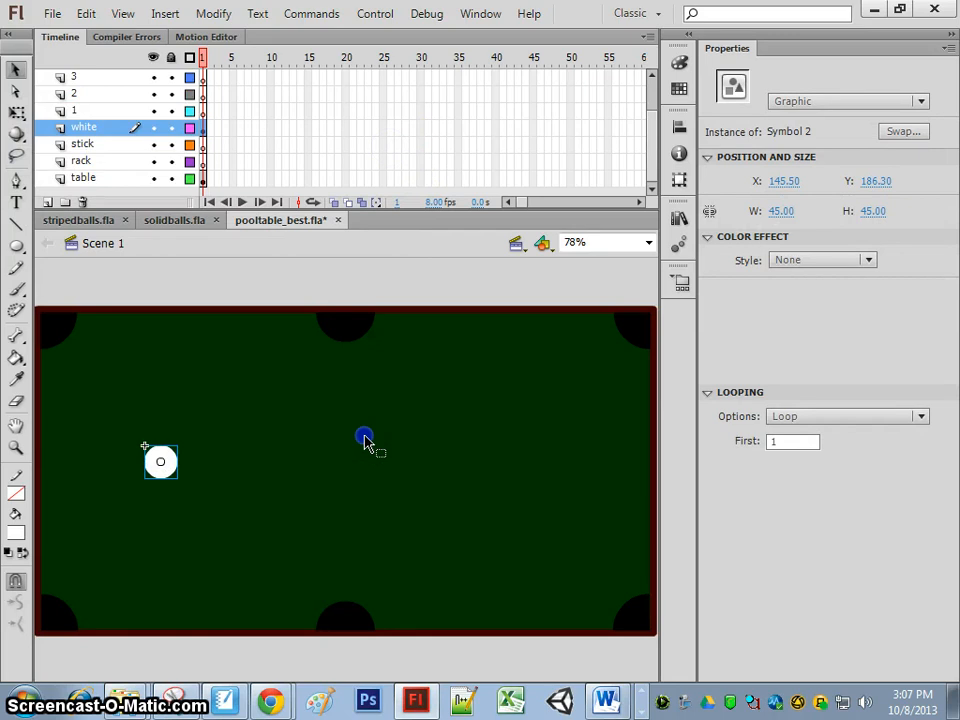
- Centre the white ball vertically between the two left corner pockets by distributing the heights of all three objects
click(170, 465)
click(57, 622)
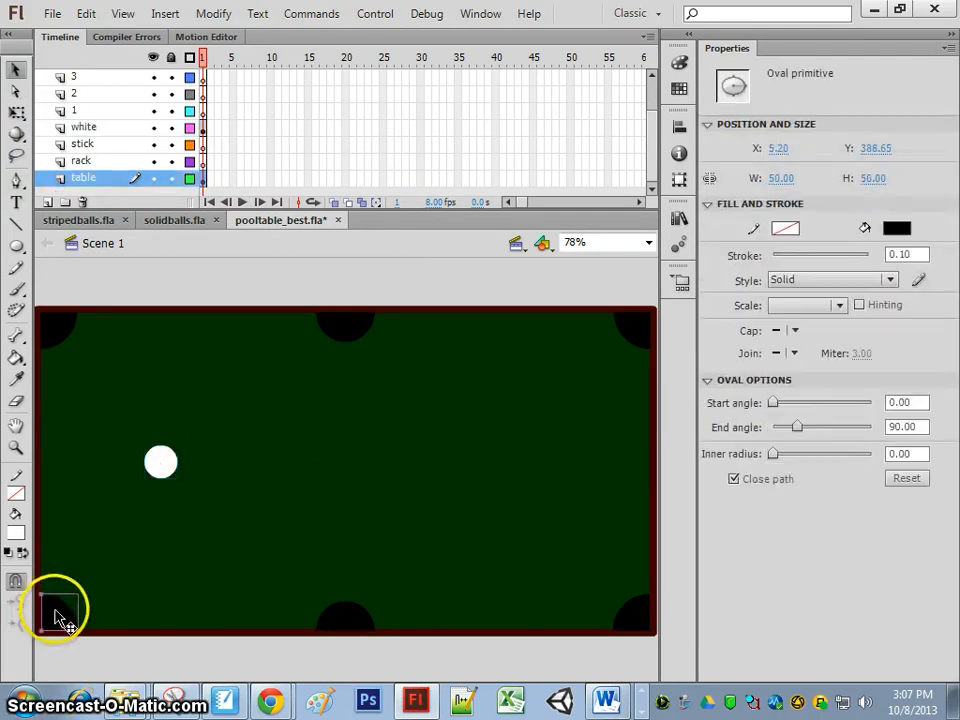
shift+click(162, 463)
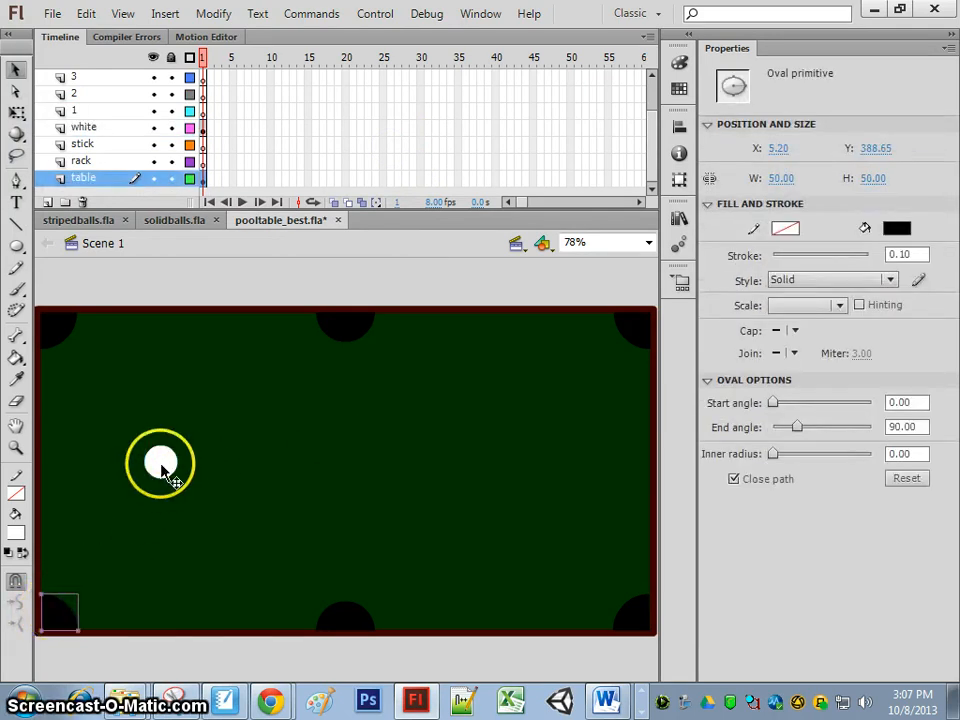
shift+click(58, 333)
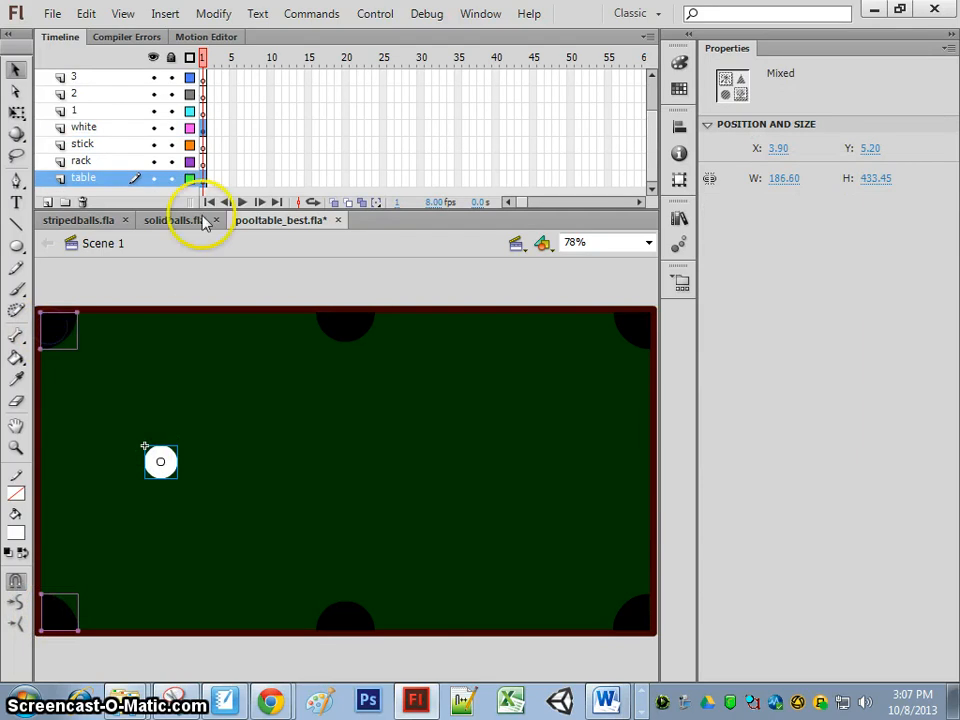
click(216, 14)
mouse_move(276, 294)
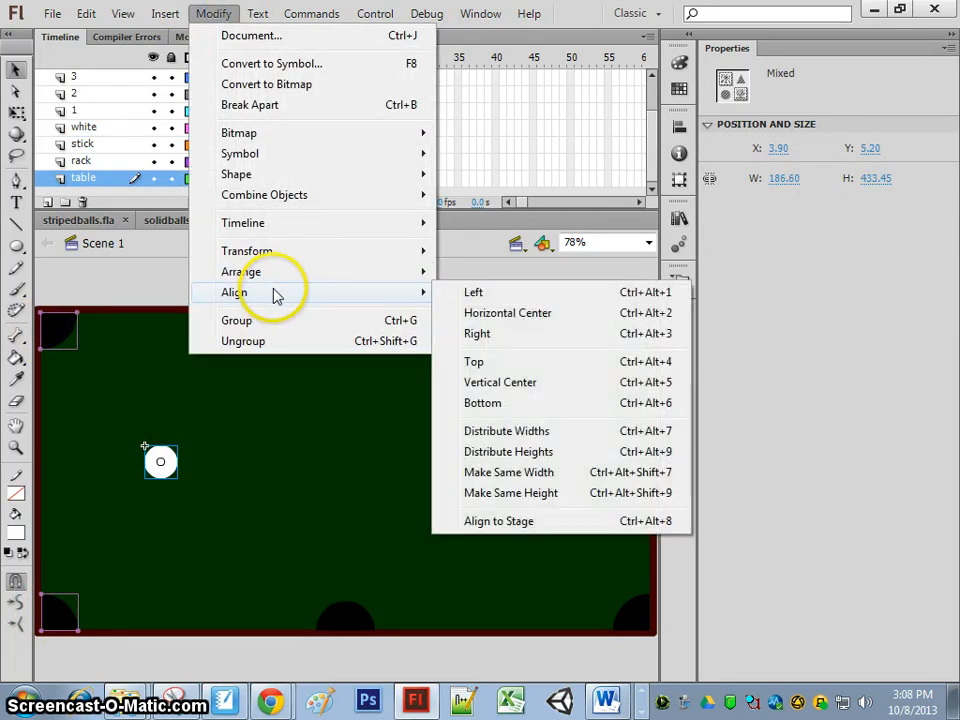
click(541, 455)
click(306, 451)
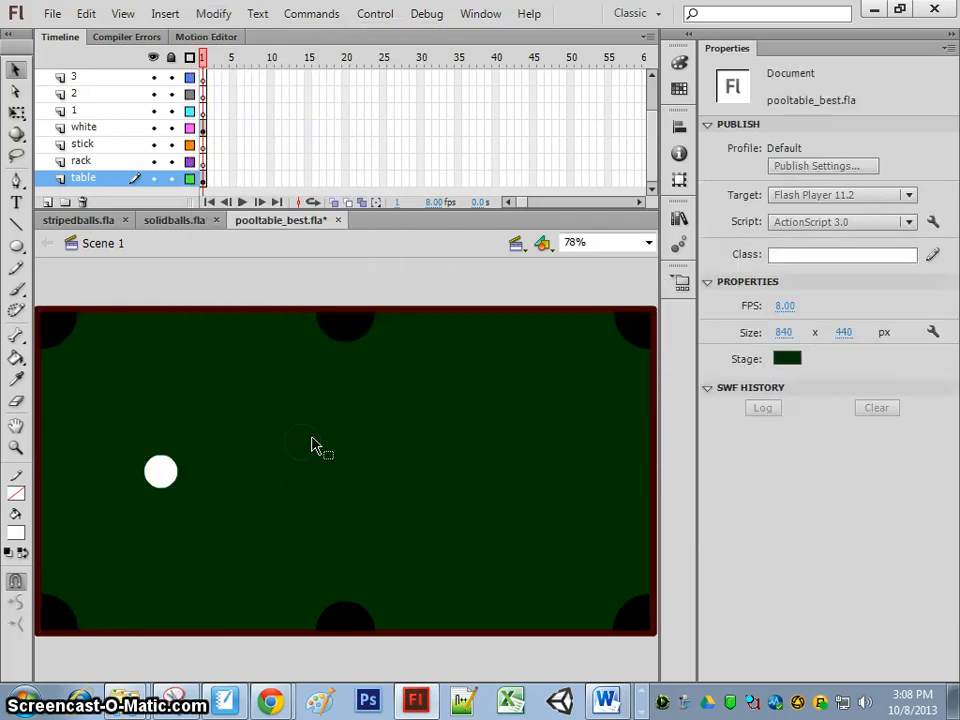
- Nudge the white ball horizontally towards the middle of the table
click(170, 485)
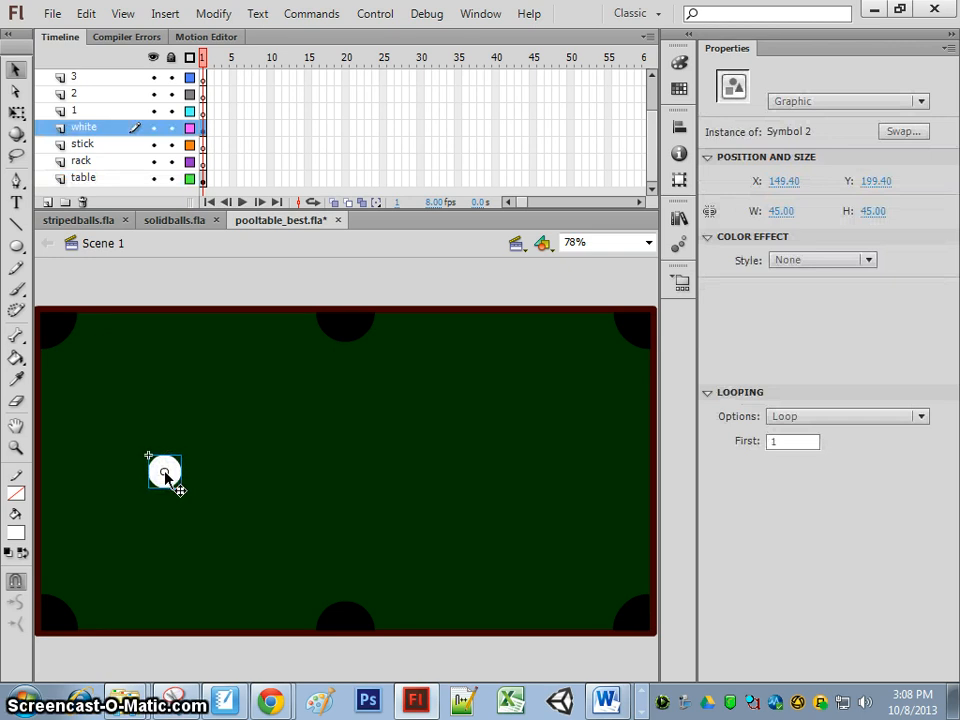
key(Right)
key(Right)
key(Right)
key(Right)
key(Right)
key(Right)
key(Right)
key(Right)
key(Right)
key(Right)
key(Right)
key(Right)
key(Right)
key(Right)
key(Right)
key(Right)
key(Right)
key(Right)
key(Right)
key(Right)
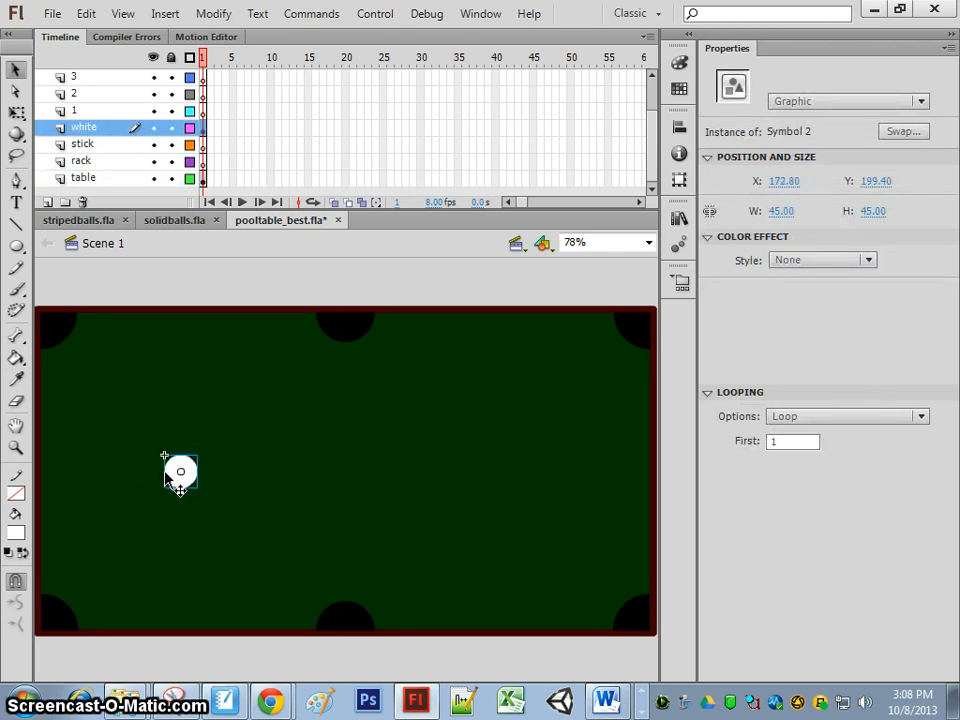
click(172, 385)
- Space the white ball evenly between the upper-left and upper-middle pockets by distributing the widths of the three objects
click(183, 480)
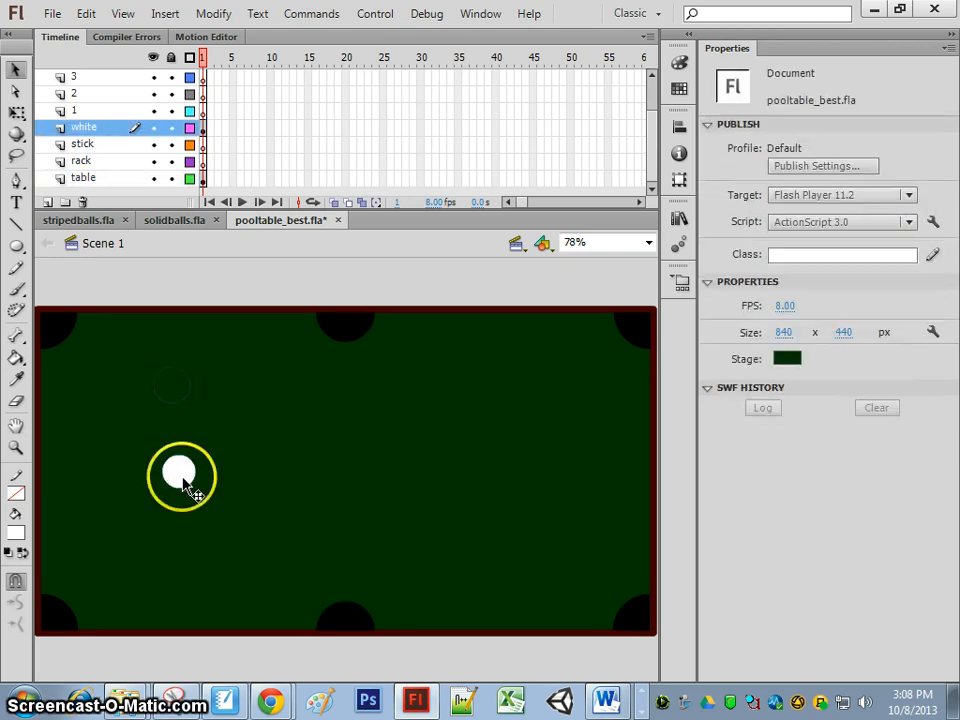
shift+click(60, 333)
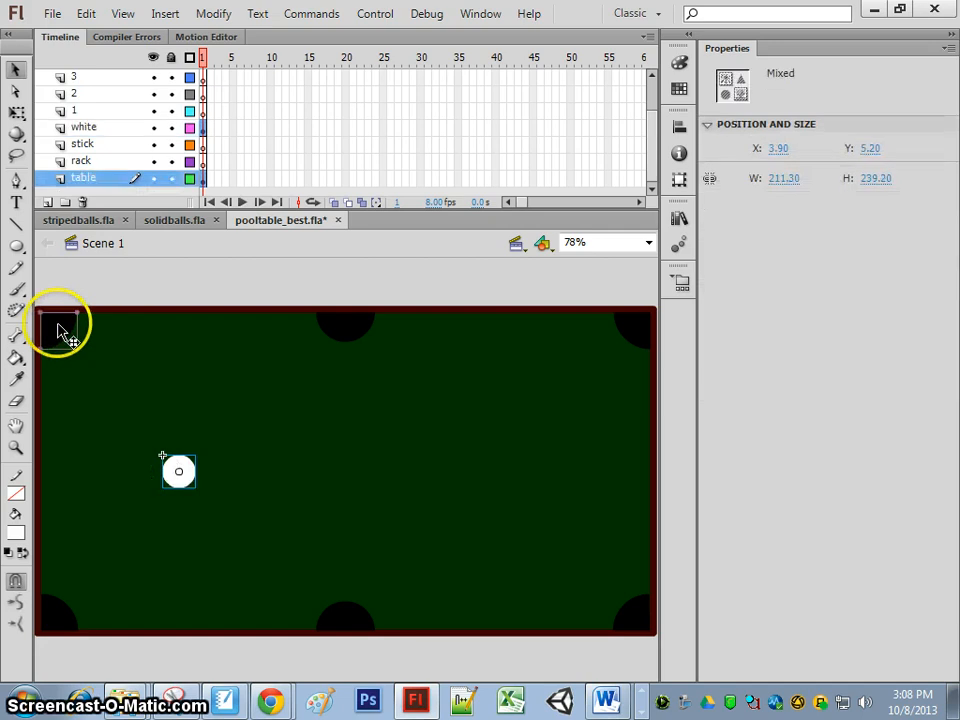
shift+click(343, 328)
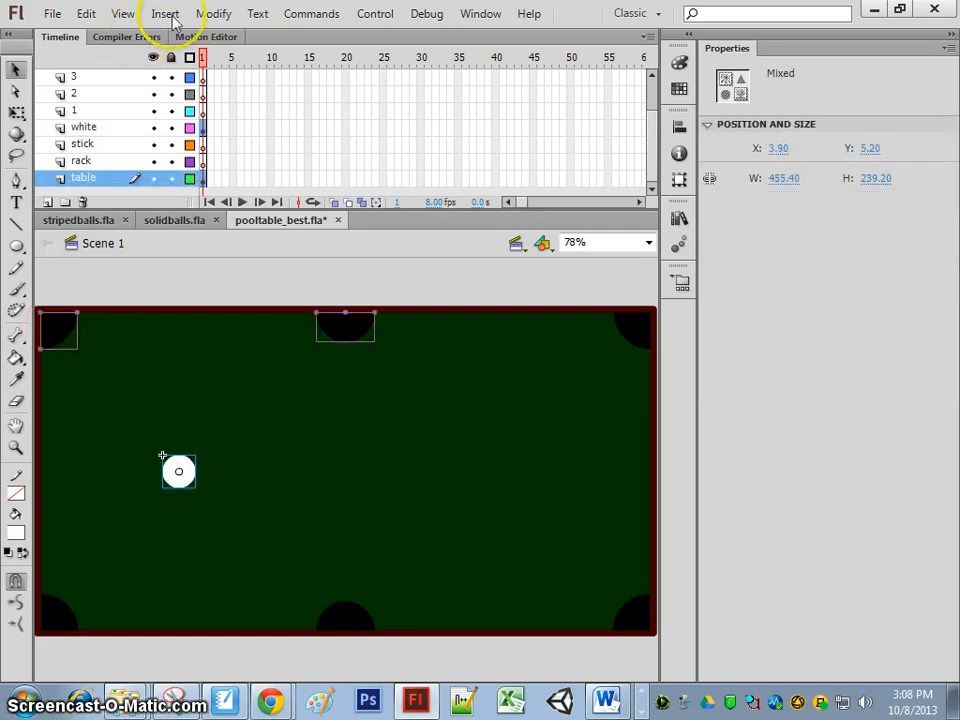
click(214, 13)
mouse_move(282, 300)
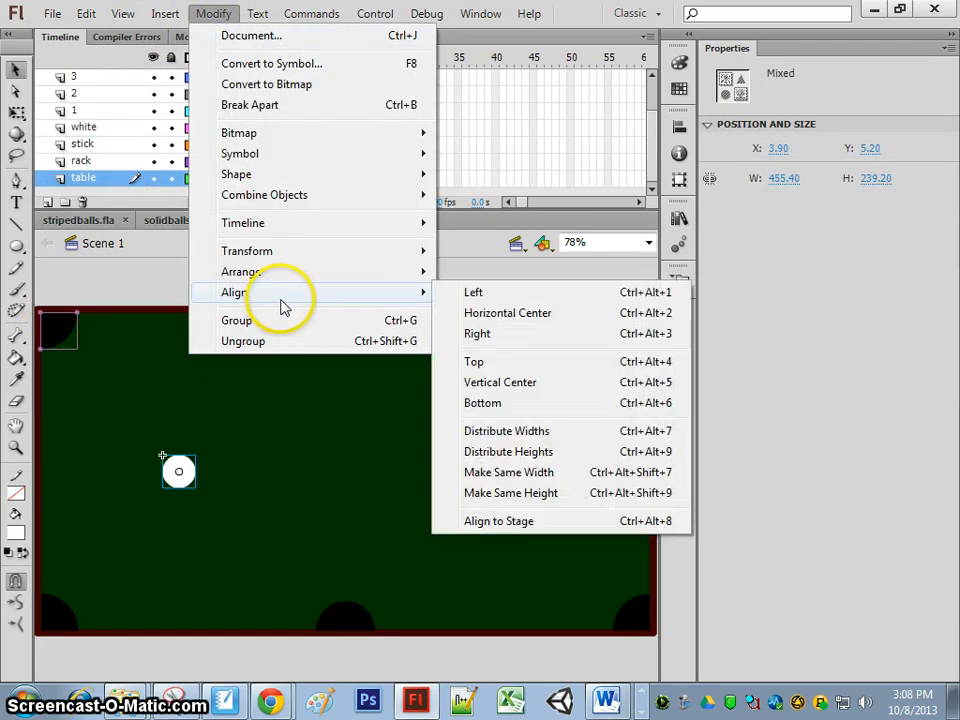
click(485, 431)
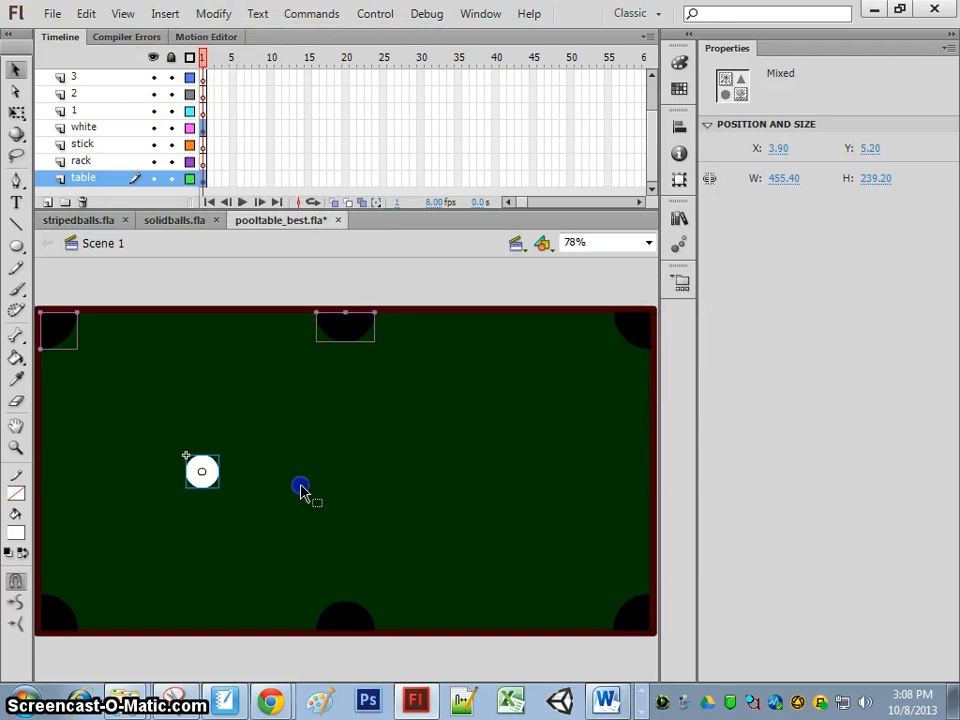
click(302, 490)
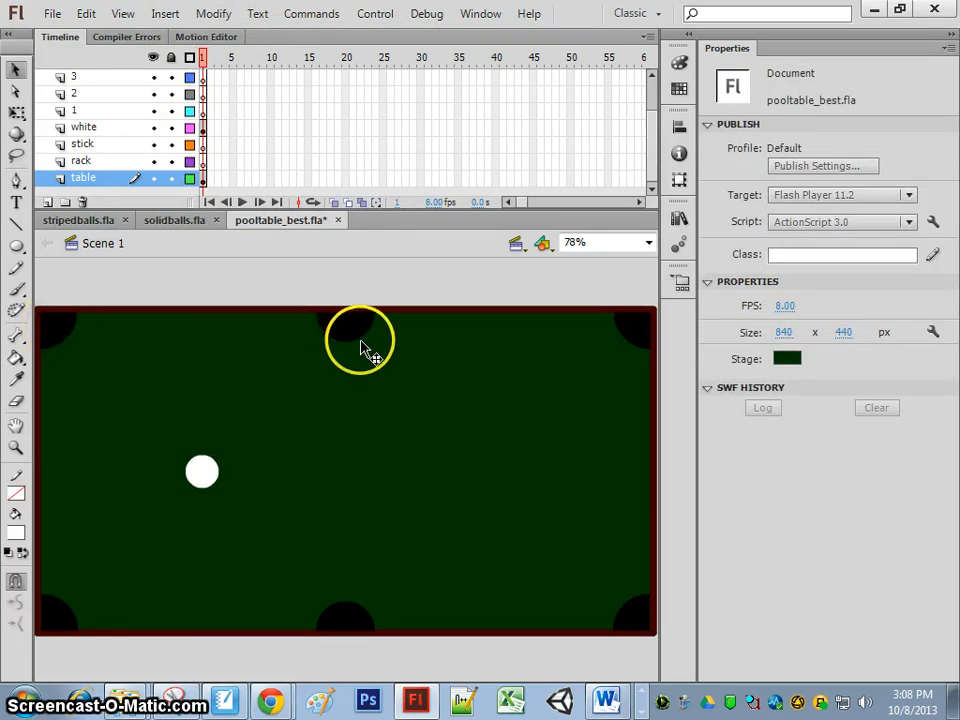
- Save the pool table document with the positioned white ball
click(124, 131)
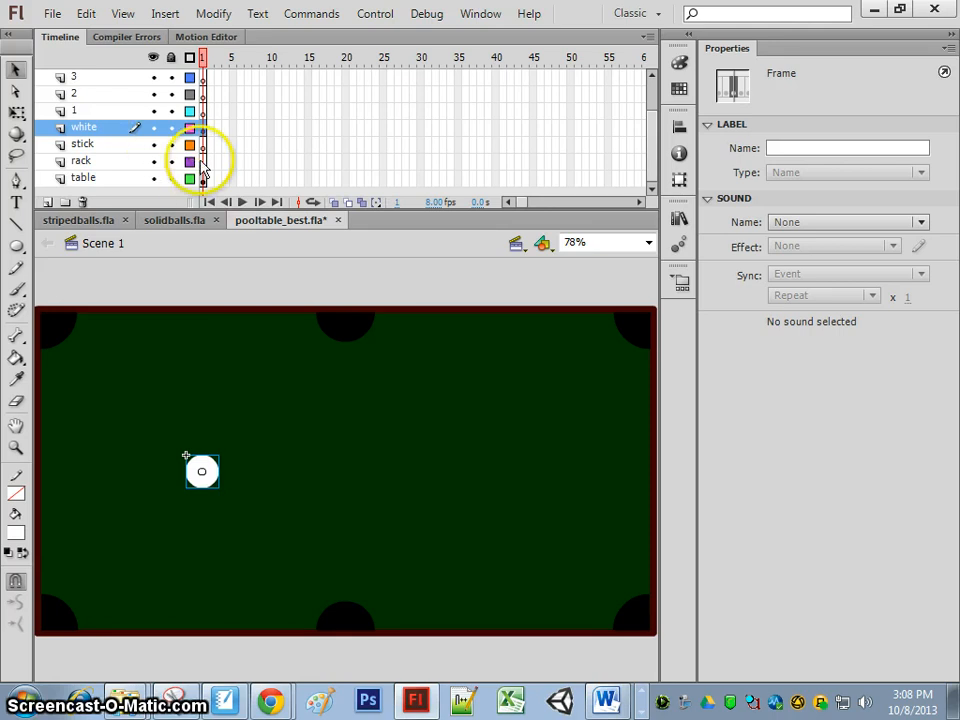
click(55, 15)
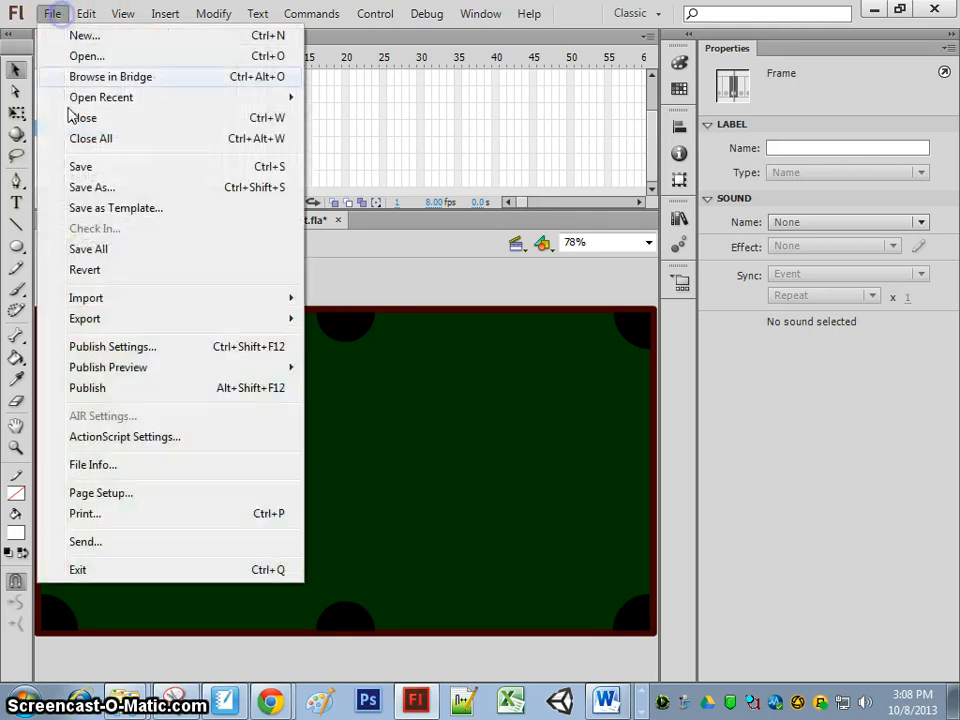
click(98, 165)
- Copy ball 1 from solidballs.fla onto layer 1, putting duplicate library items into a folder, and place it in the table's right half
click(87, 145)
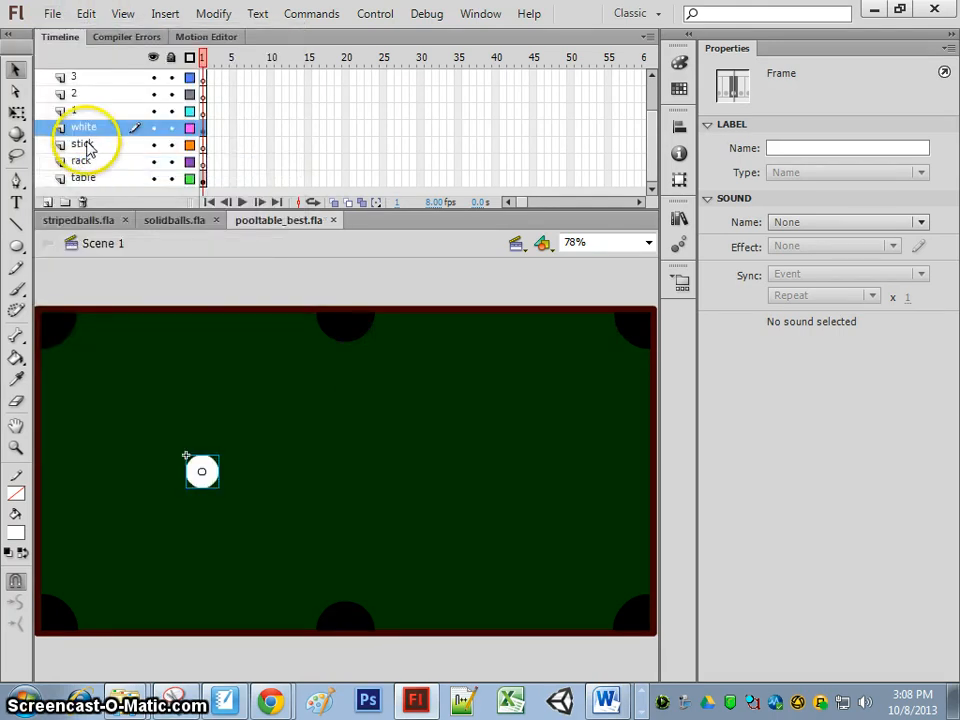
click(88, 112)
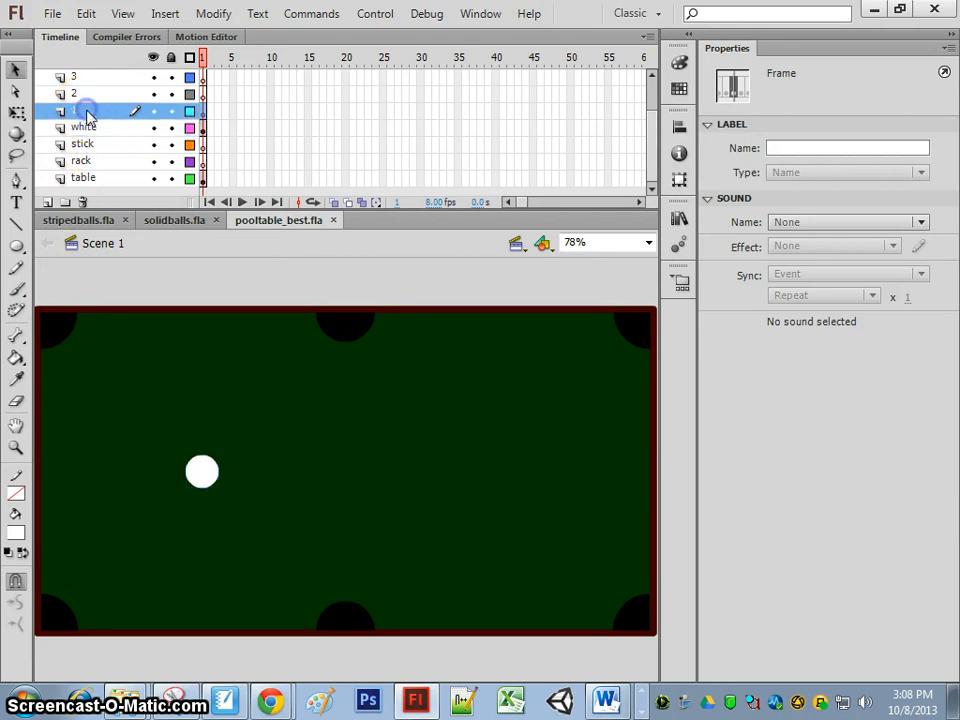
click(171, 221)
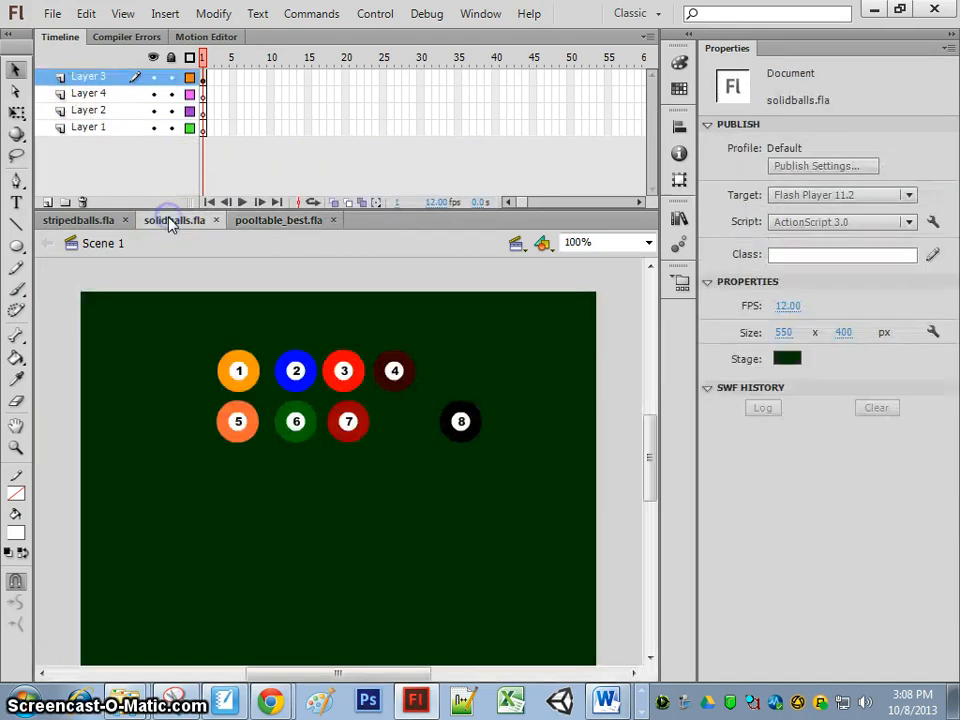
click(240, 367)
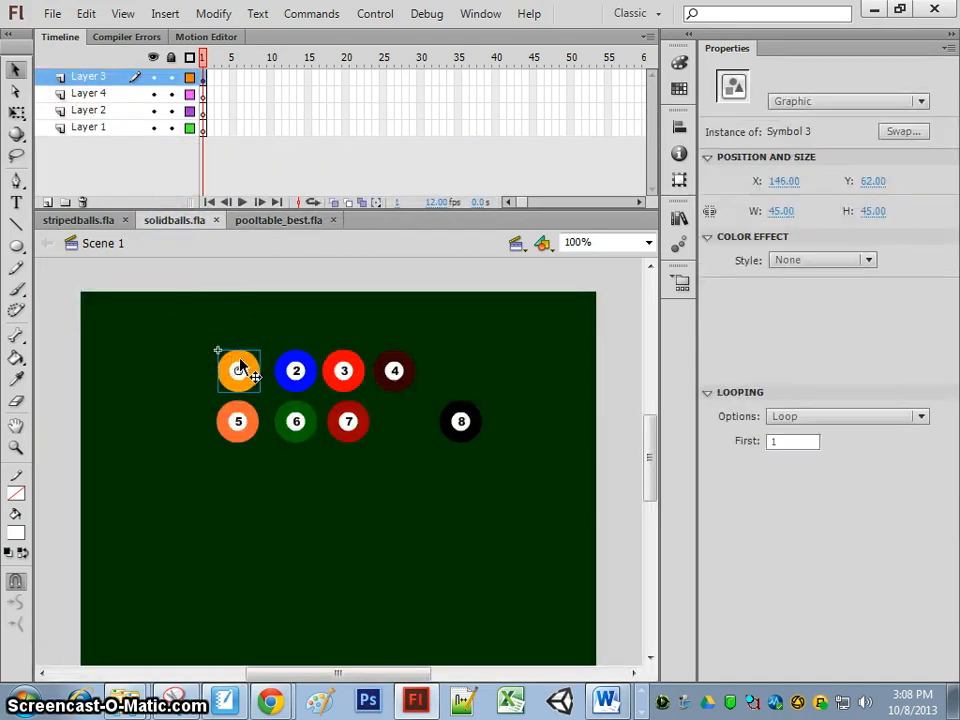
click(290, 223)
key(ctrl+v)
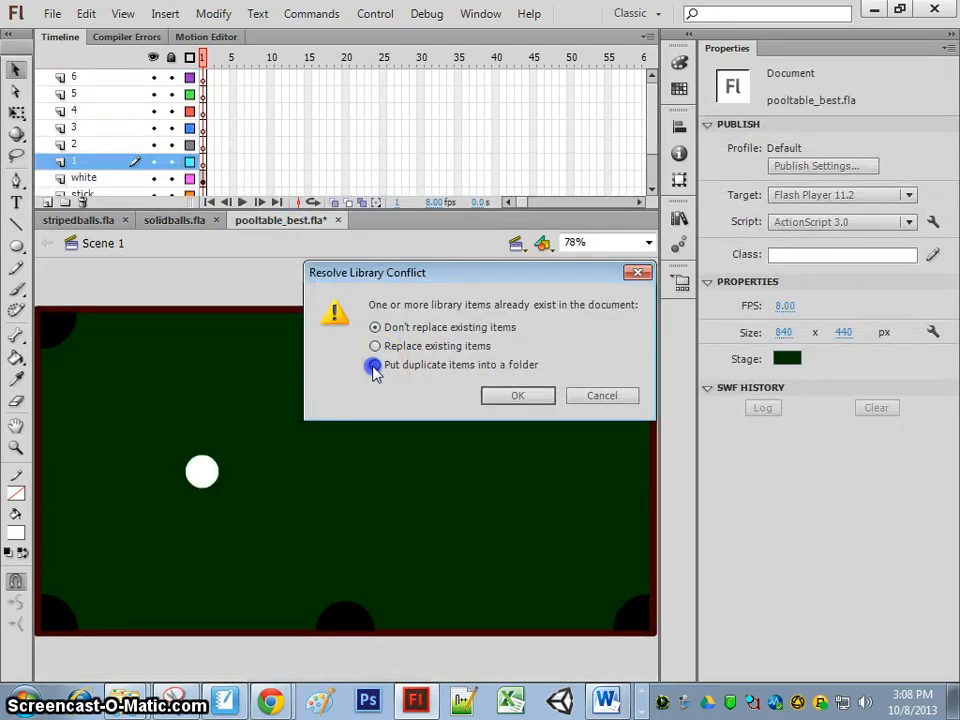
click(520, 396)
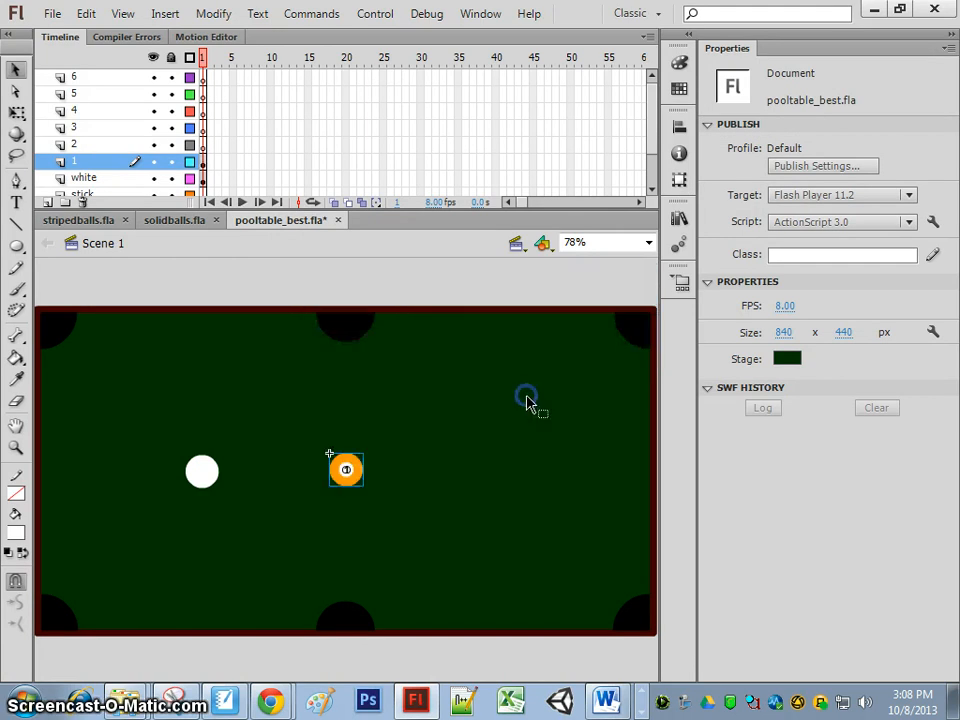
click(360, 468)
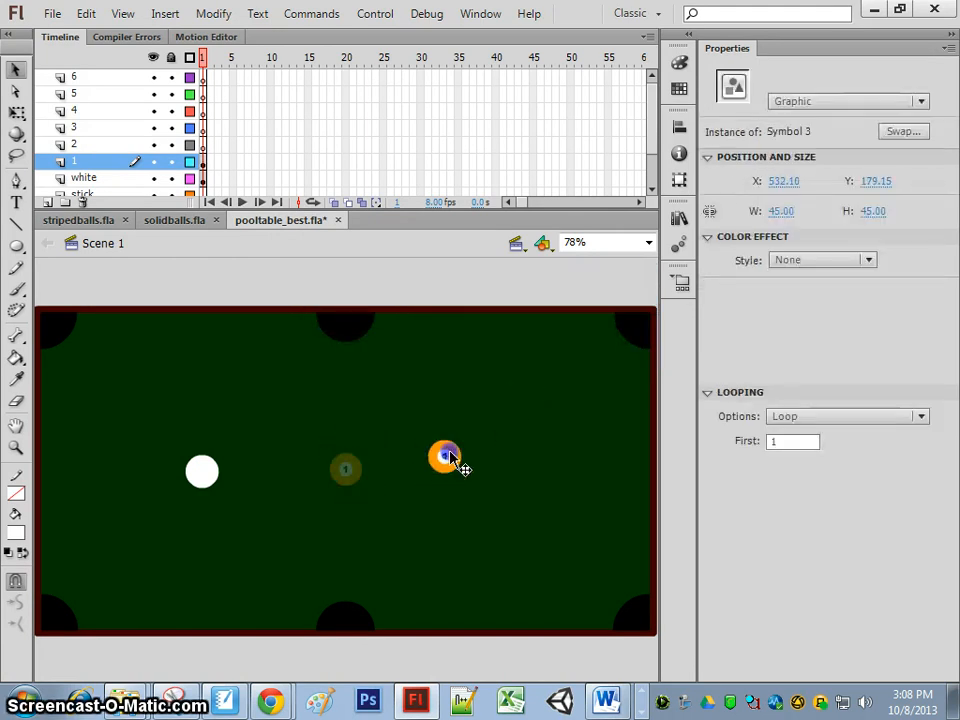
drag(451, 456, 451, 452)
- Copy ball 2 in solidballs.fla and return to the pool table document
click(166, 219)
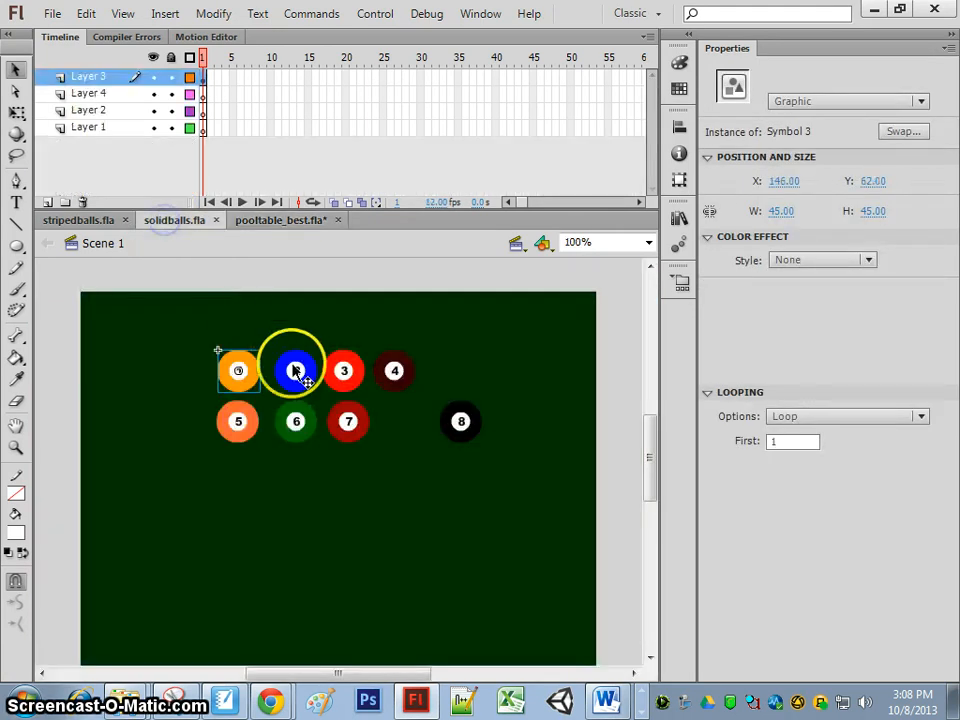
click(298, 372)
key(ctrl+c)
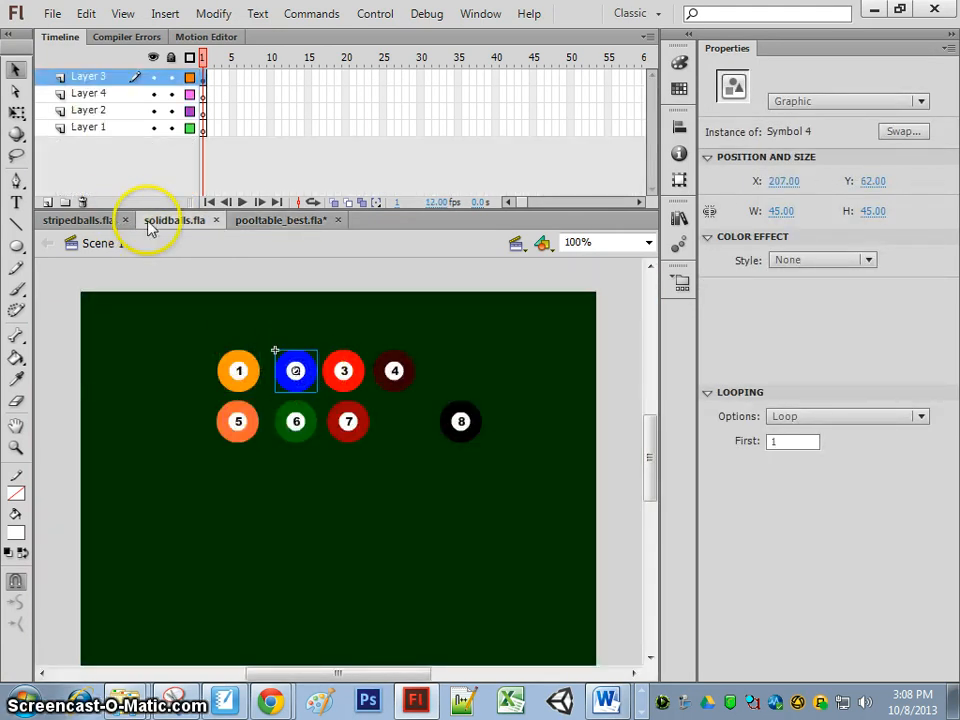
click(264, 220)
key(ctrl+v)
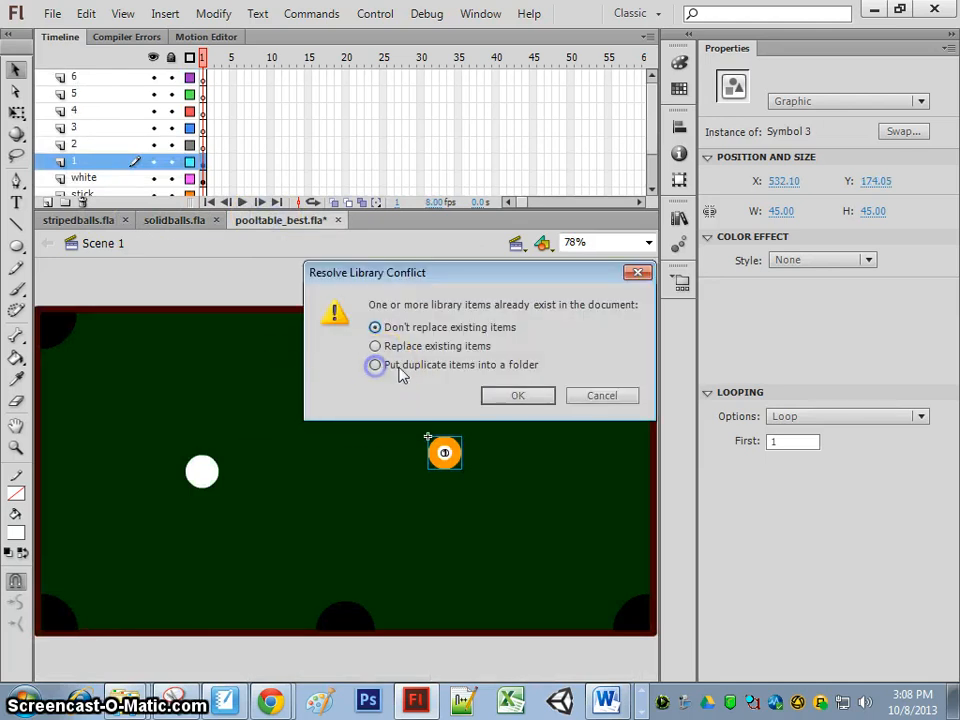
click(528, 396)
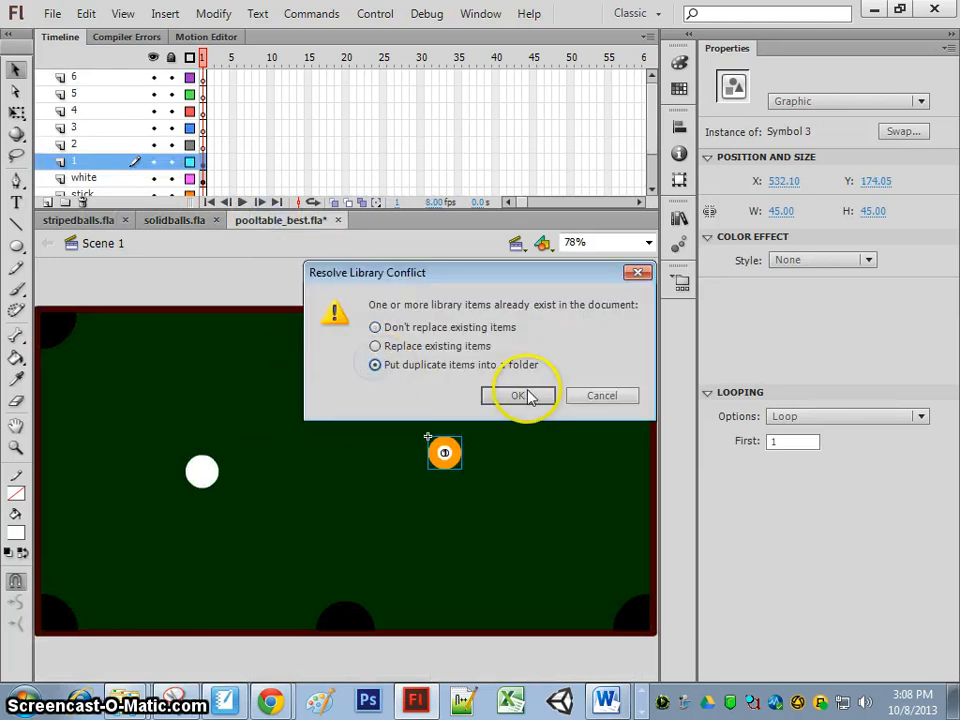
click(604, 397)
- Paste ball 2 onto layer 2 with duplicate library items put into a folder, and place it at about X 637, Y 82
click(98, 147)
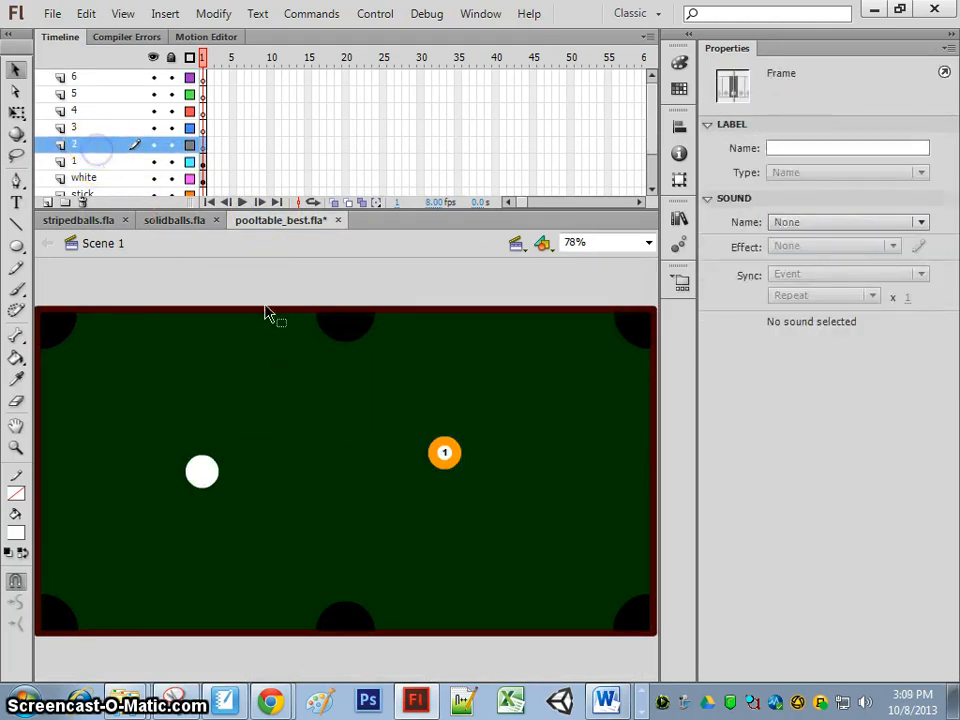
key(ctrl+v)
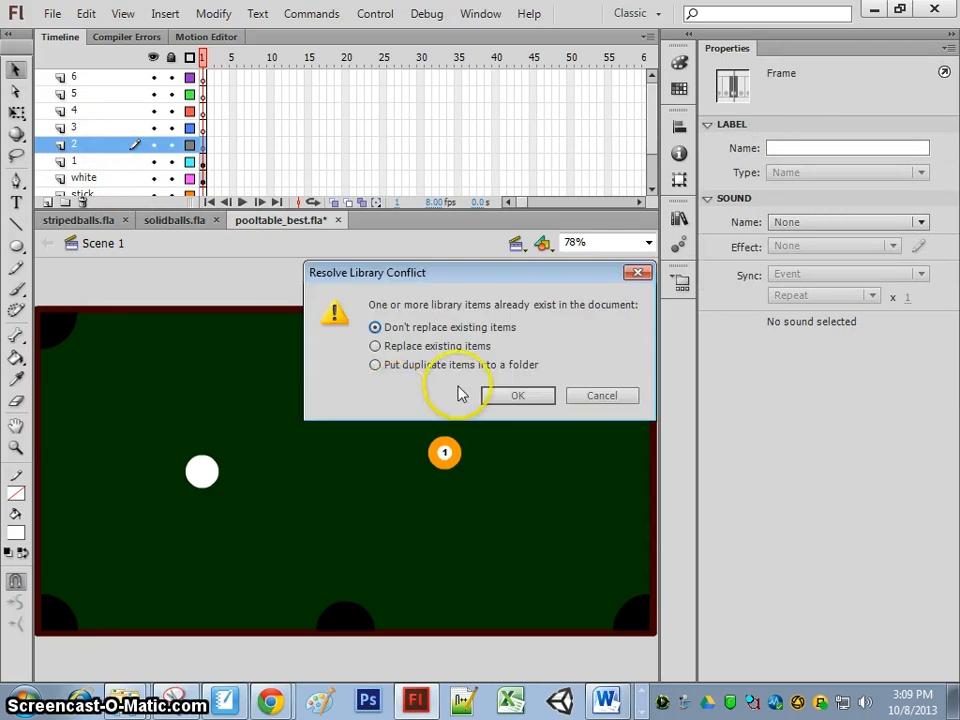
click(375, 365)
click(528, 399)
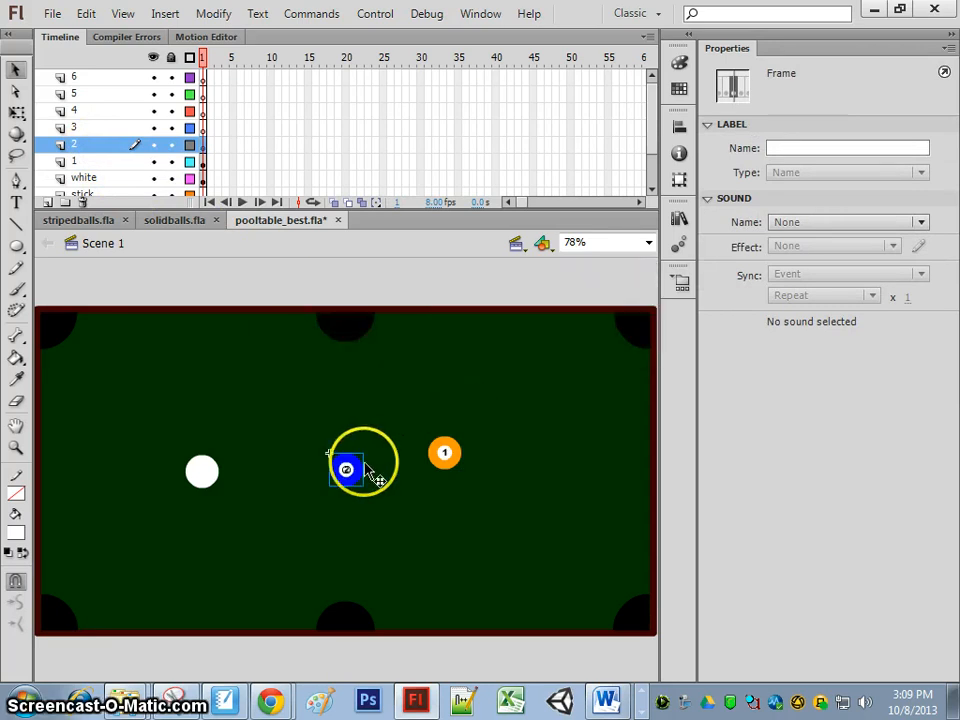
drag(342, 467, 517, 383)
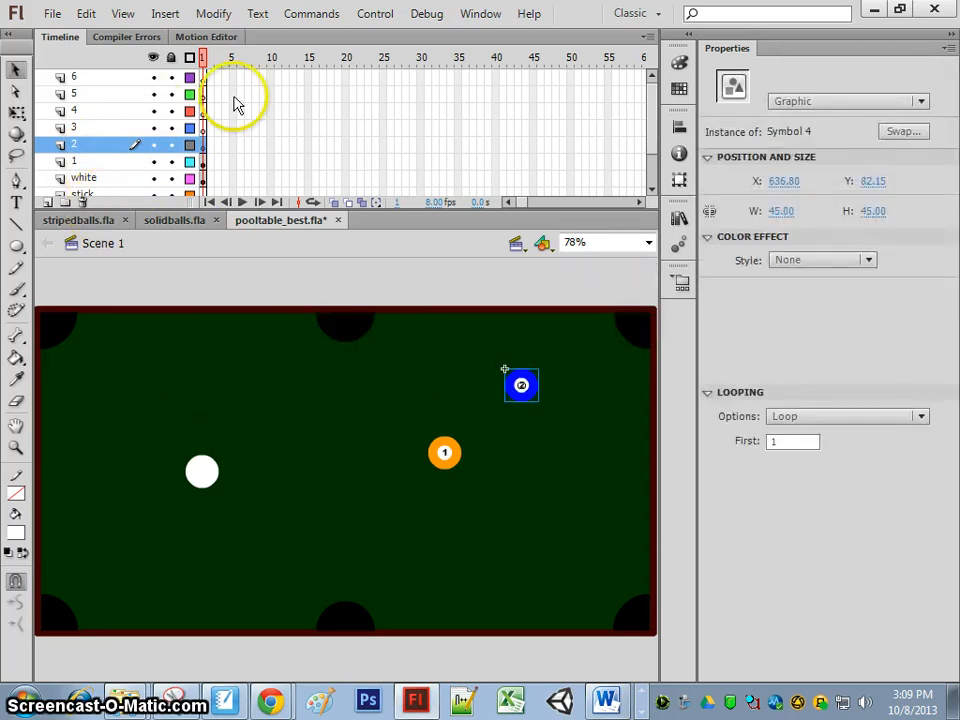
- Copy ball 3 from solidballs.fla onto layer 3, putting duplicate items into a folder, and place it right of ball 1 at the same height
click(178, 221)
click(346, 368)
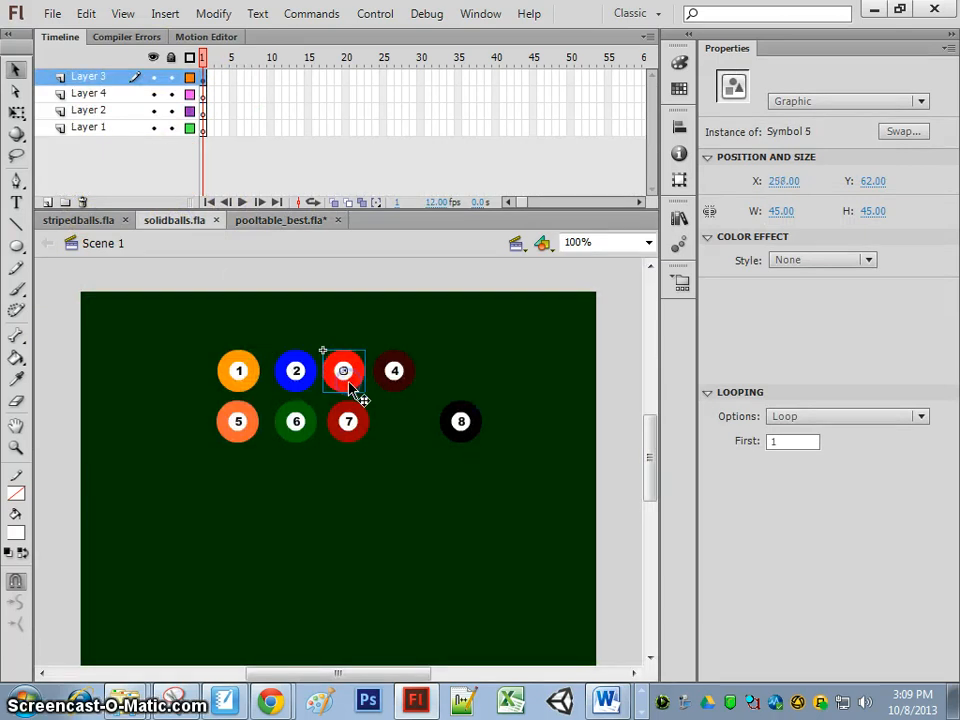
click(272, 222)
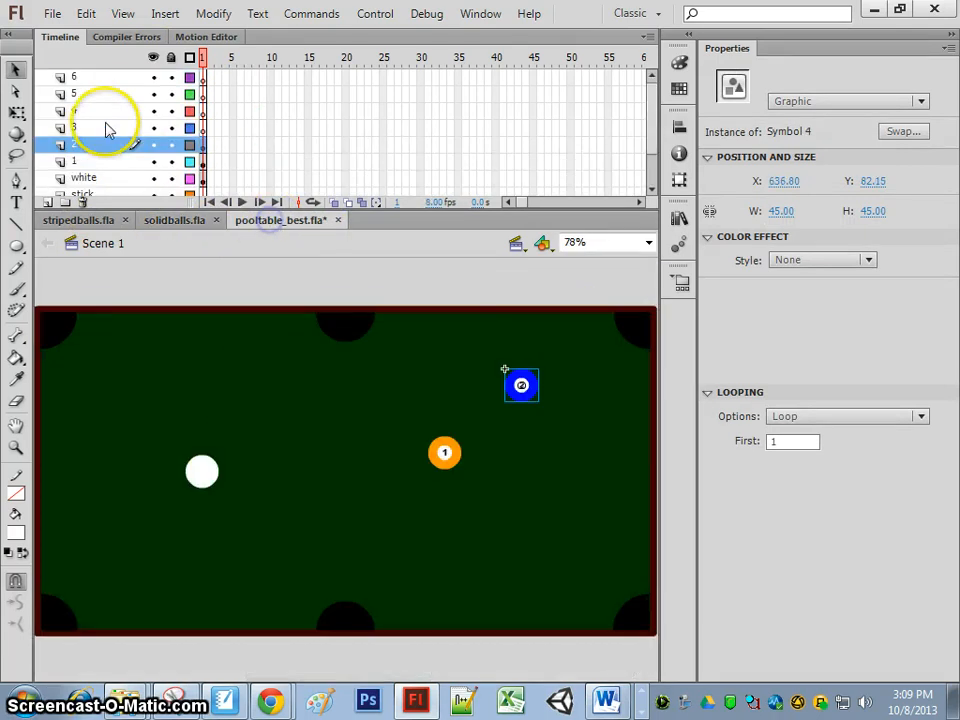
click(92, 128)
key(ctrl+v)
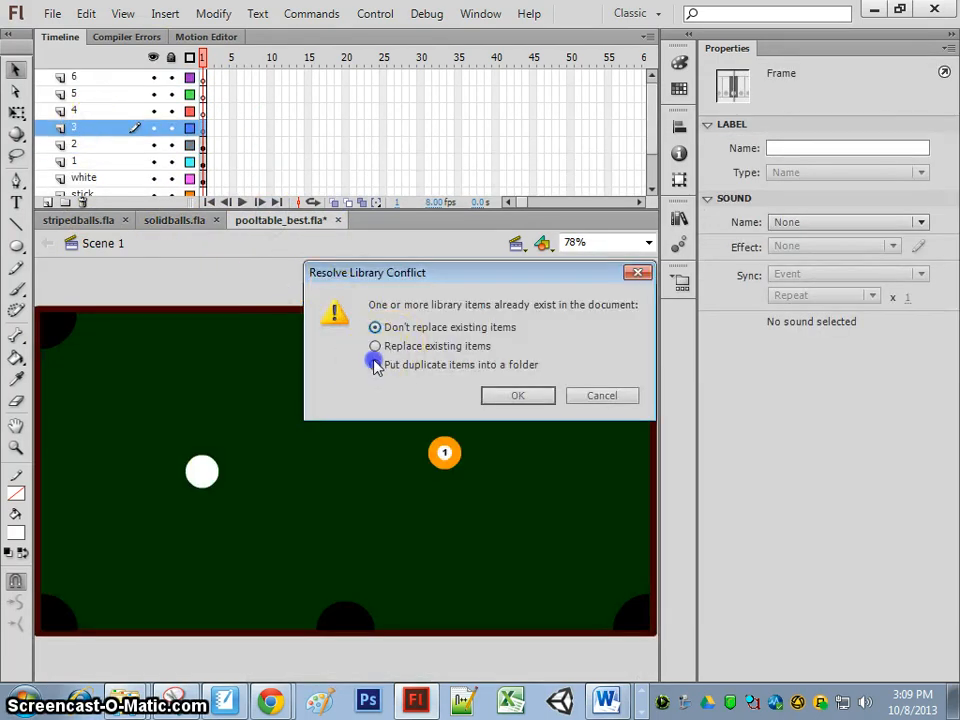
click(514, 396)
drag(349, 476, 564, 467)
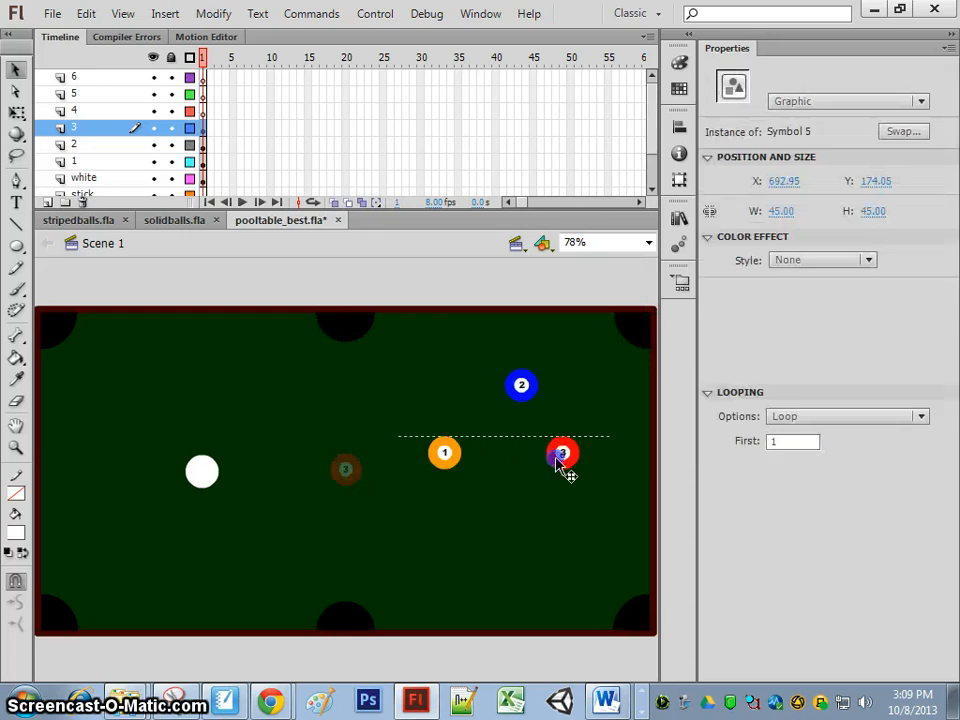
- Copy ball 4 from solidballs.fla onto layer 4, putting duplicate items into a folder, and place it below and between balls 1 and 3
click(101, 112)
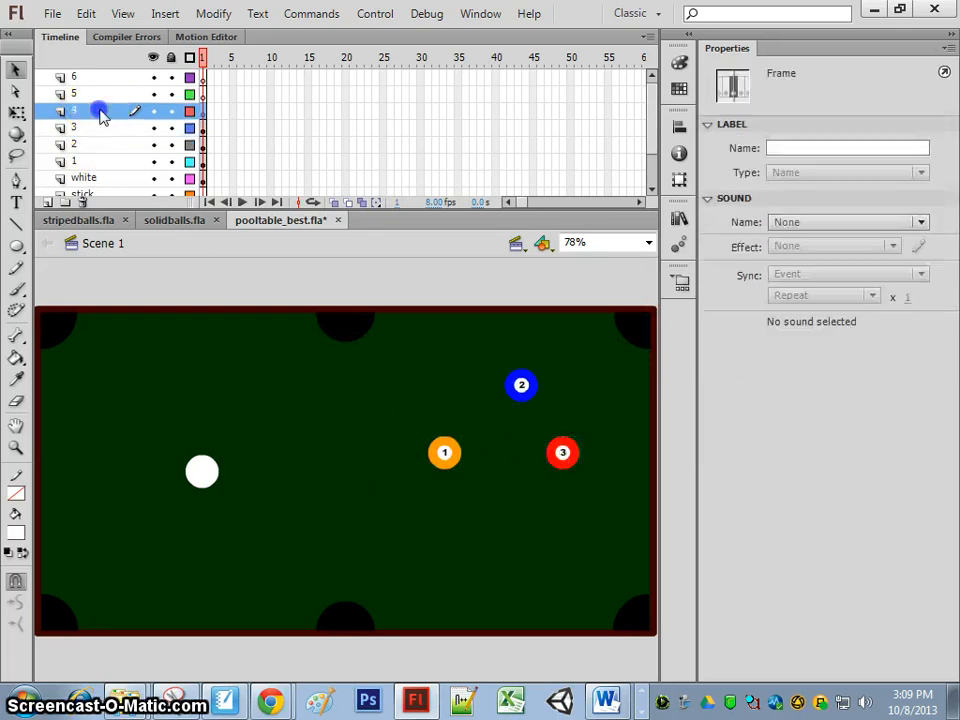
click(176, 222)
click(405, 386)
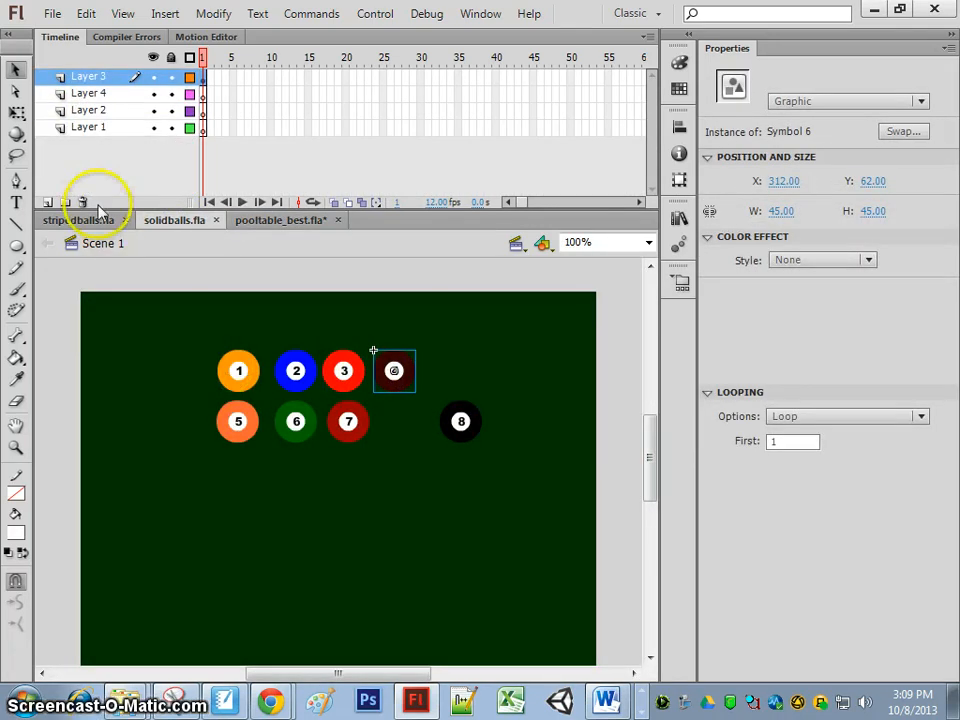
click(272, 222)
key(ctrl+v)
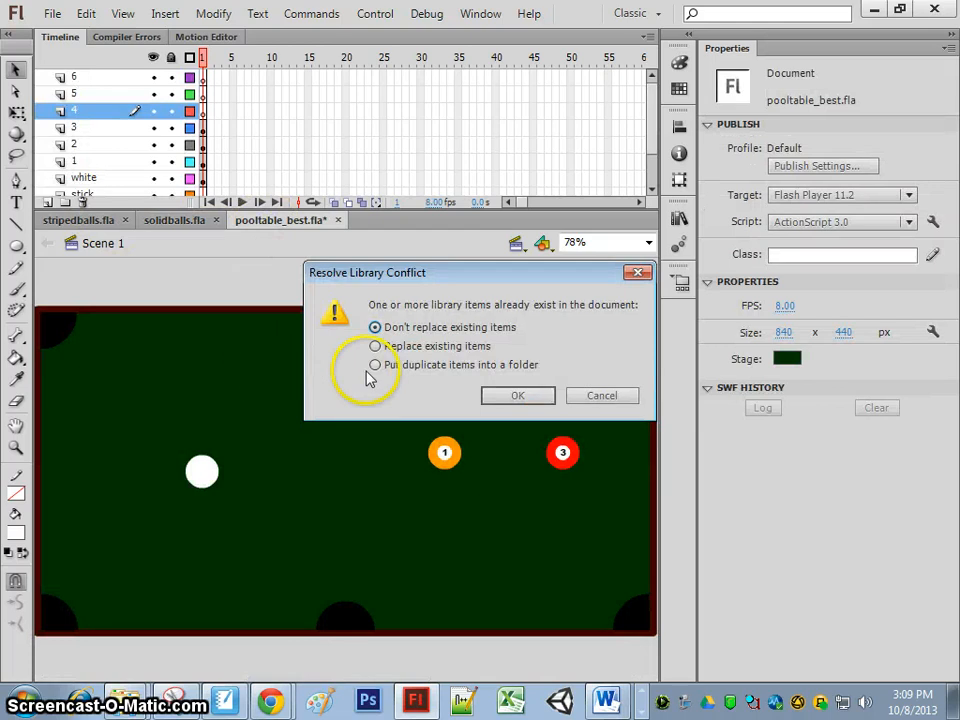
click(518, 397)
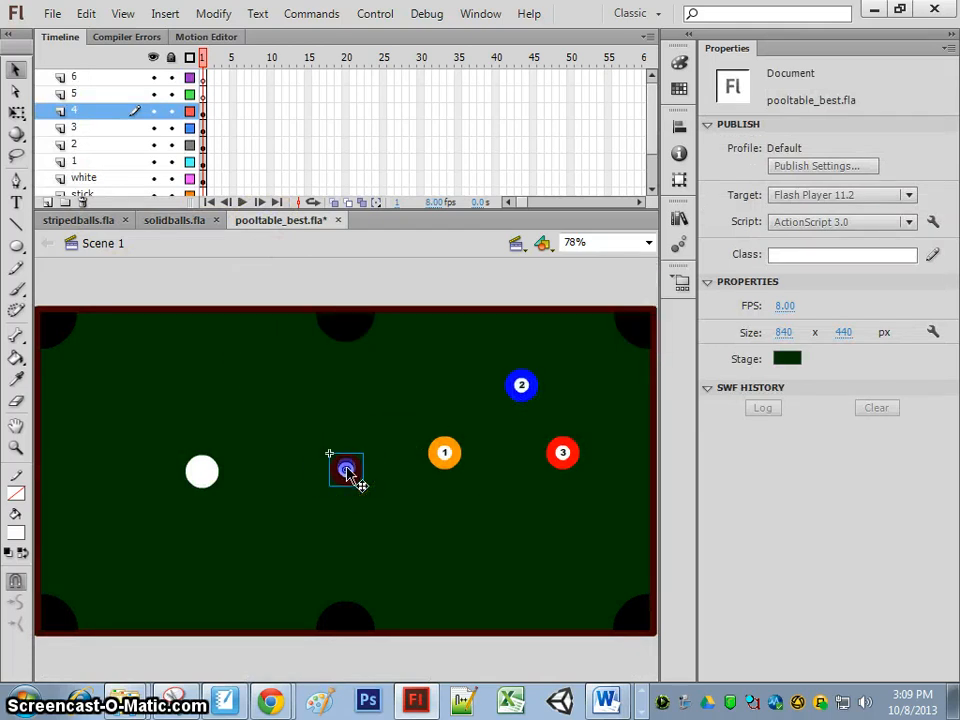
drag(340, 458, 484, 476)
- Copy ball 5 from solidballs.fla onto layer 5, putting duplicate items into a folder, and place it at about X 561, Y 30
click(186, 223)
click(249, 433)
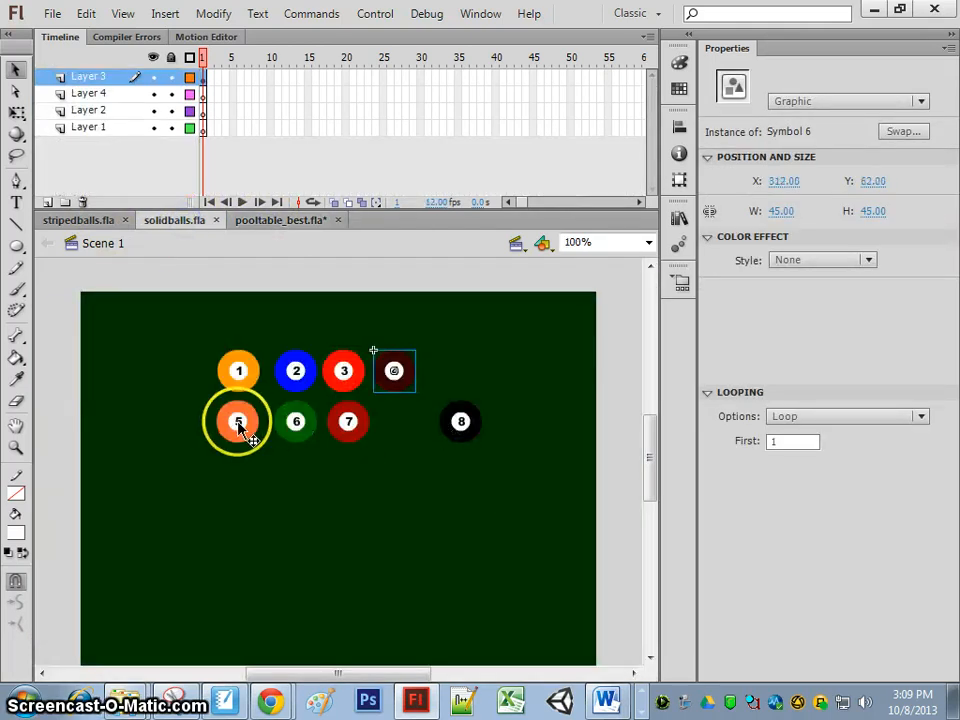
click(240, 428)
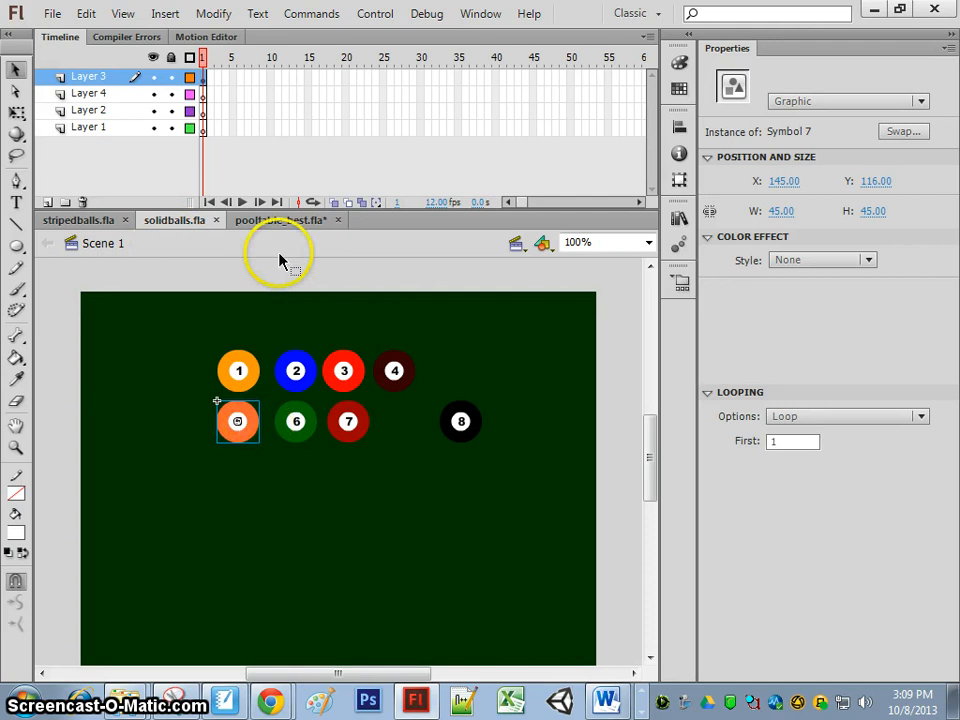
click(300, 220)
click(100, 94)
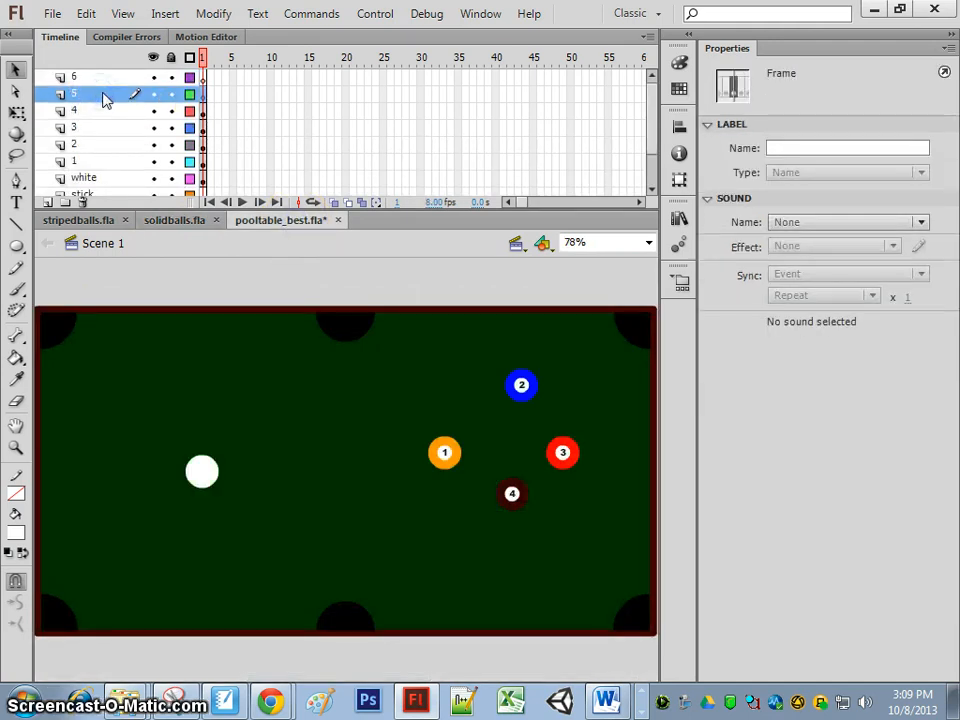
key(ctrl+v)
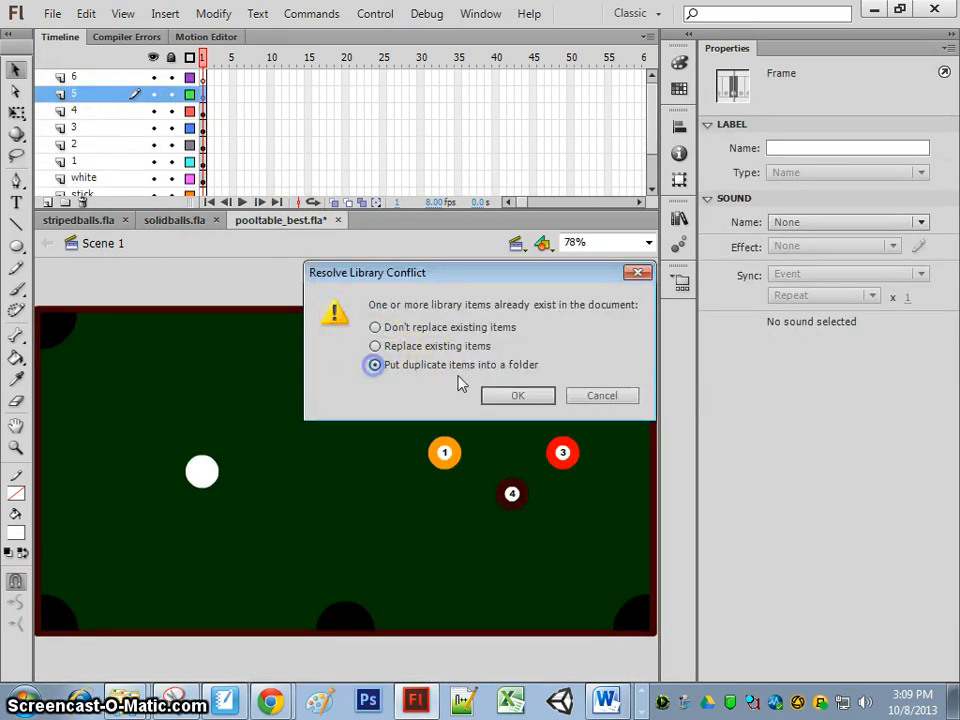
click(517, 395)
drag(358, 467, 470, 348)
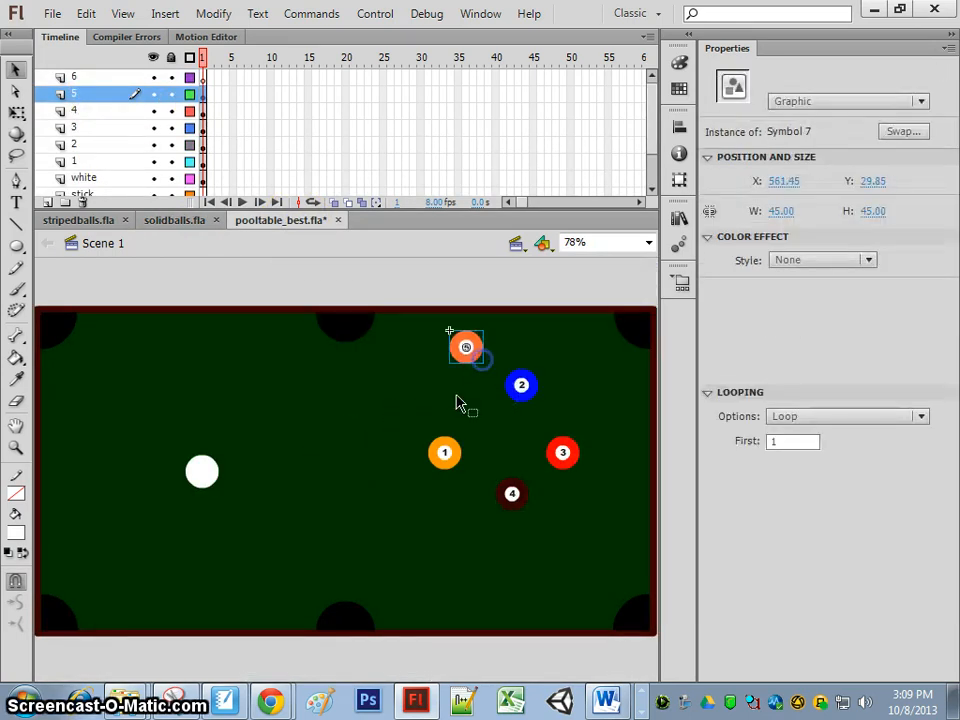
- Copy ball 6 from solidballs.fla onto layer 6 of the pool table and place it at about X 720, Y 69
click(94, 77)
click(176, 222)
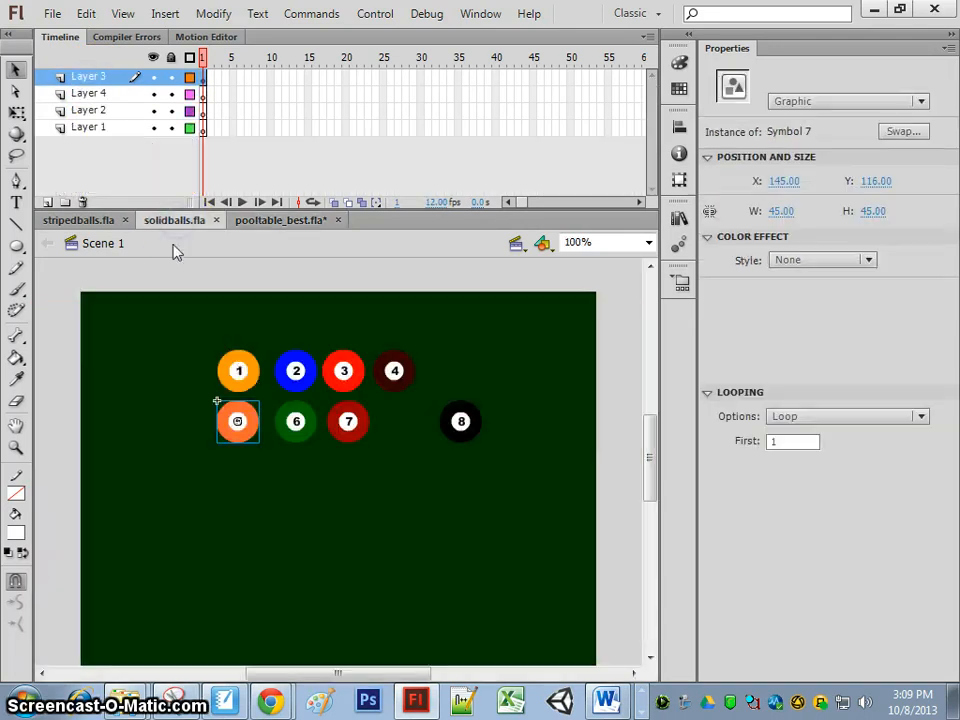
click(296, 420)
click(280, 221)
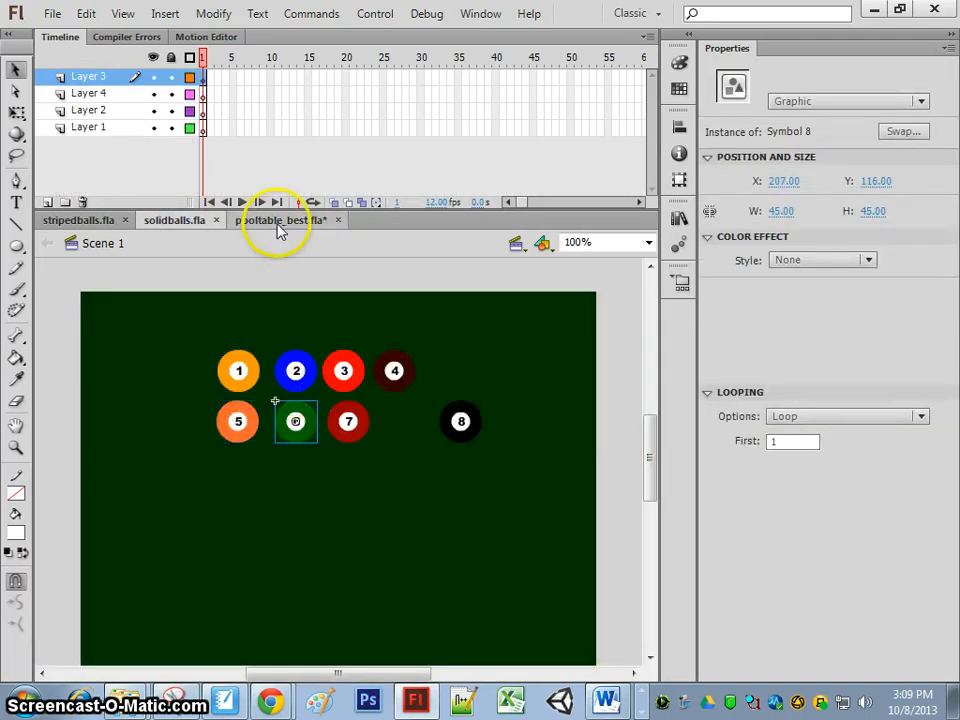
click(275, 400)
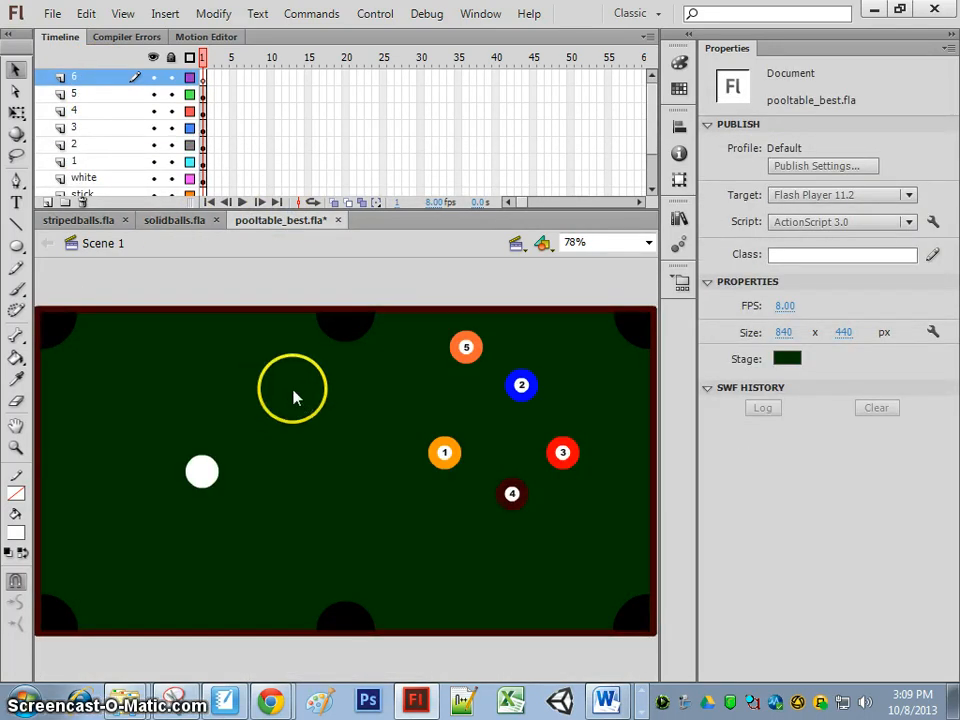
key(ctrl+v)
click(515, 396)
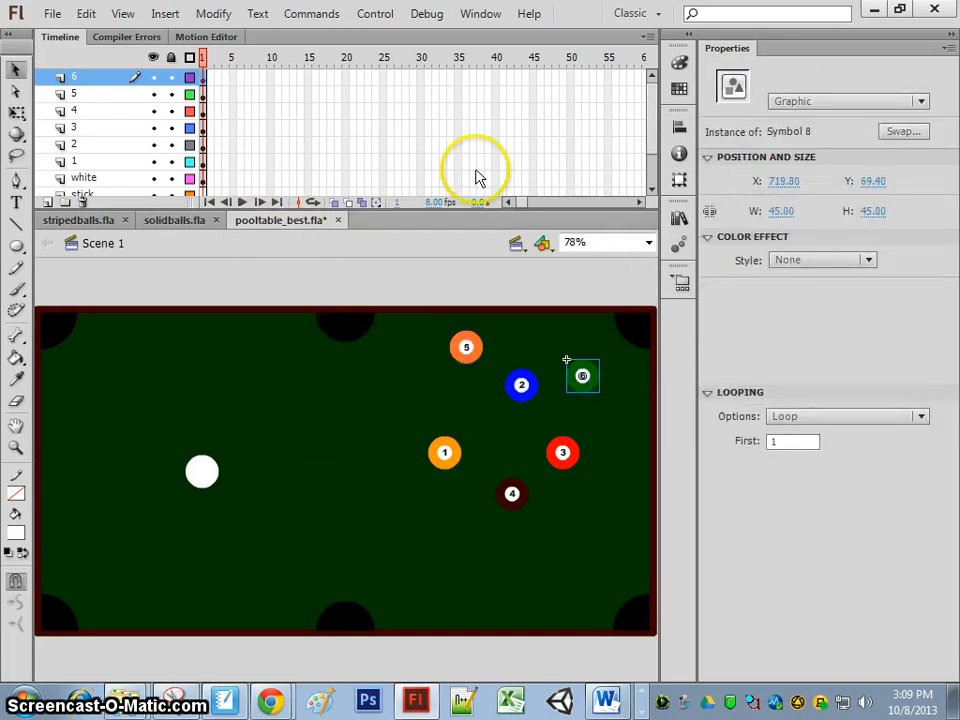
- Add seven new layers above layer 6 in the pool table document
click(48, 202)
click(48, 202)
click(48, 202)
click(48, 202)
click(48, 202)
click(48, 202)
click(48, 202)
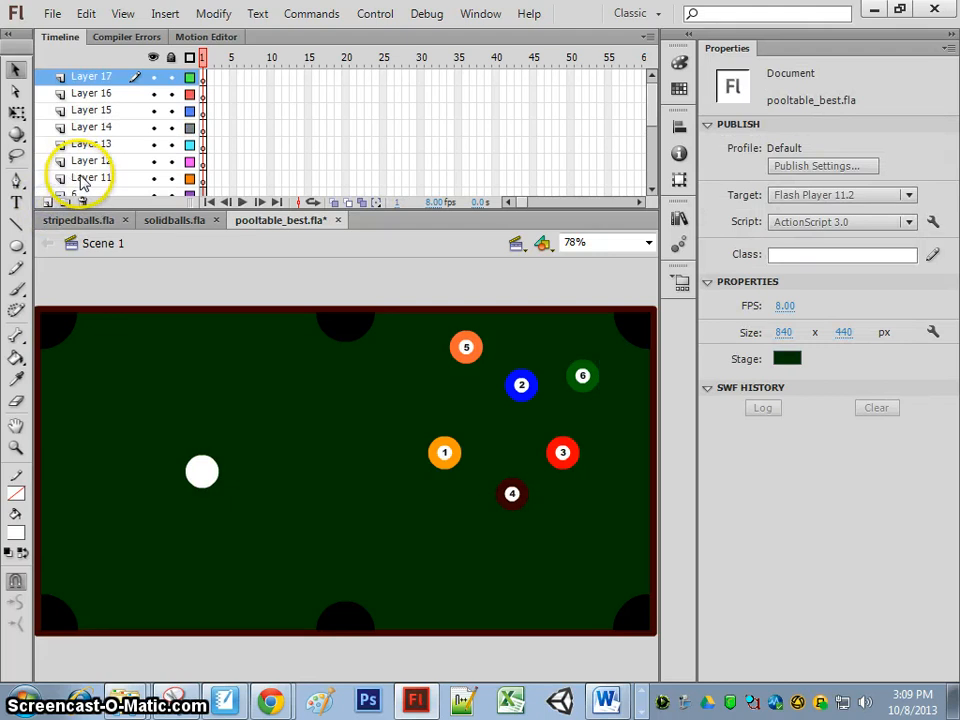
- Rename the three lowest new layers above layer 6, from the lowest upwards, as 8, 9 and 10
double_click(92, 178)
text(8)
click(88, 160)
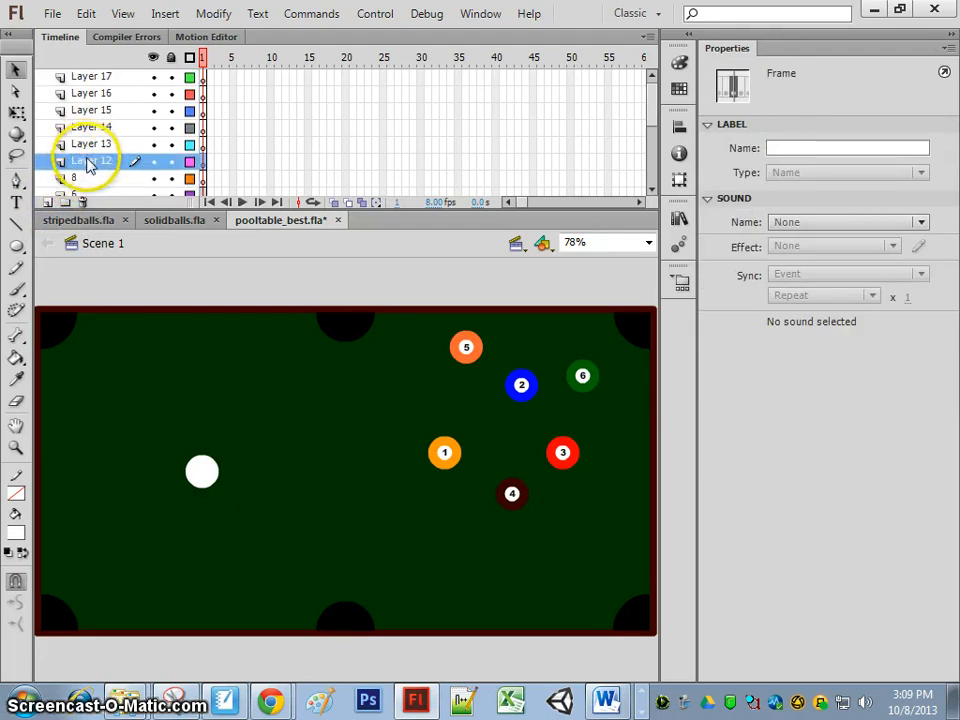
text(9)
double_click(88, 144)
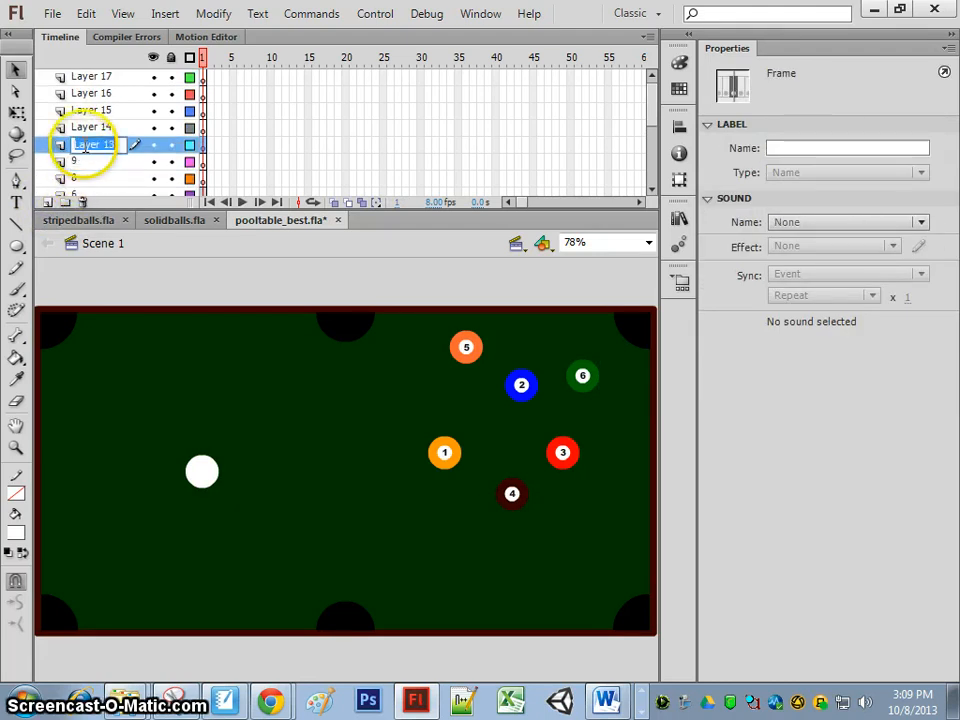
text(10)
- Rename the four remaining new layers above layer 10, from the lowest upwards, as 11, 11, 12 and 13
click(82, 130)
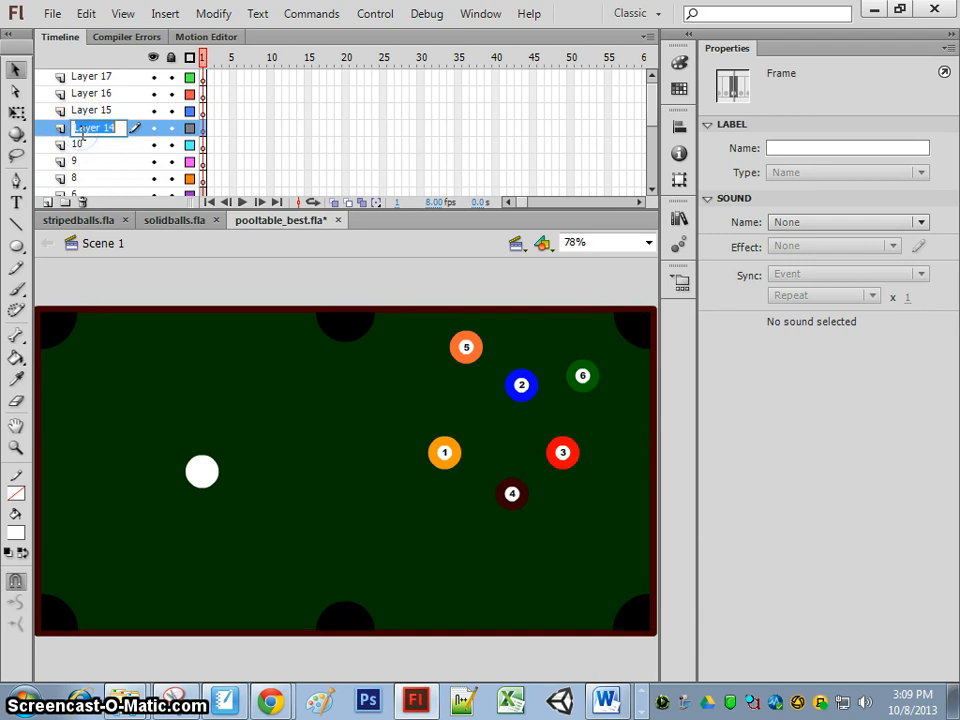
text(11)
click(83, 115)
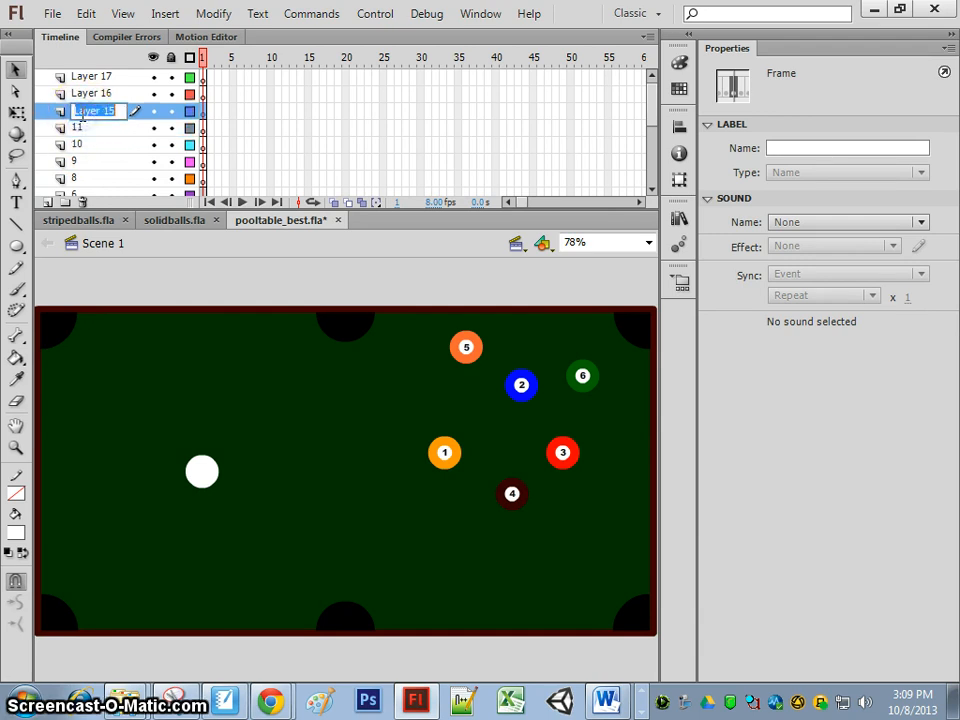
text(11)
double_click(83, 94)
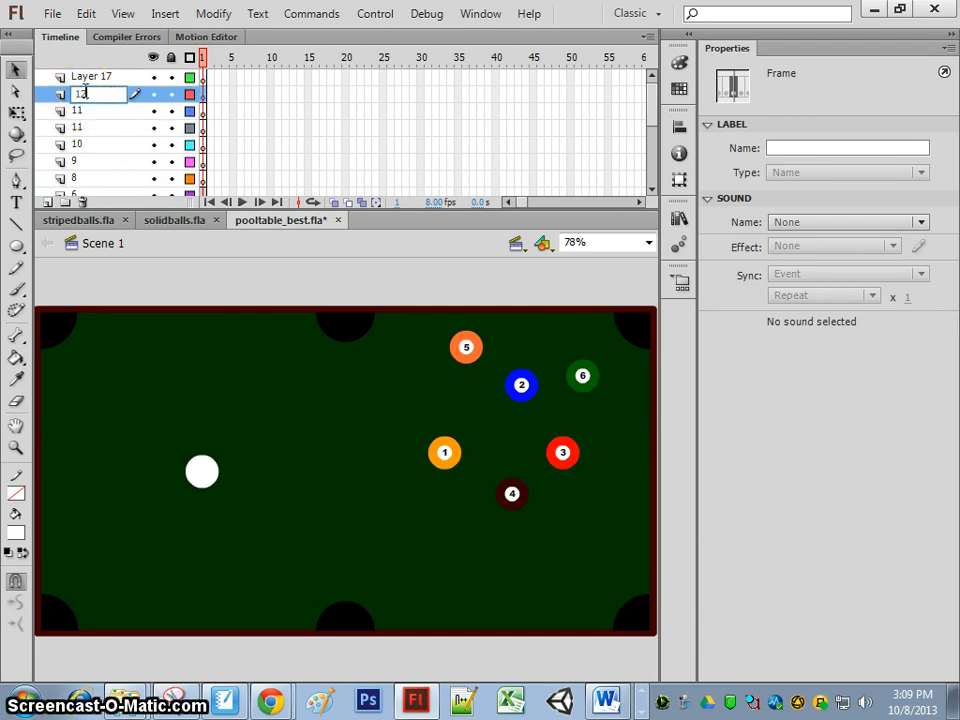
text(12)
double_click(86, 80)
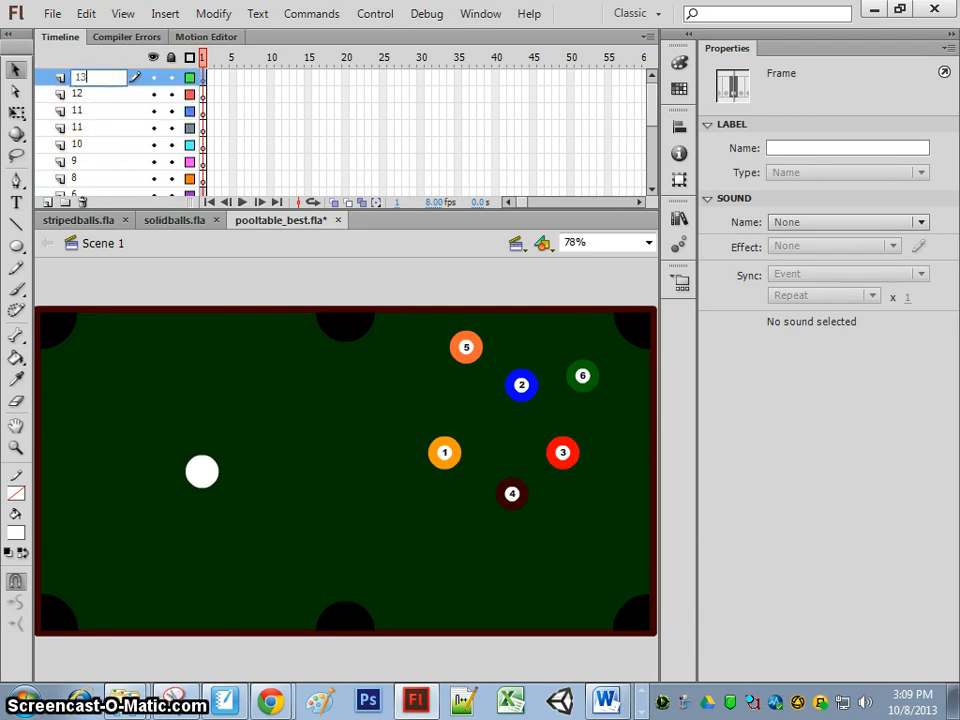
- Add two more layers above layer 13 and name them 14 and 15 from the lower one upwards
double_click(47, 199)
click(97, 95)
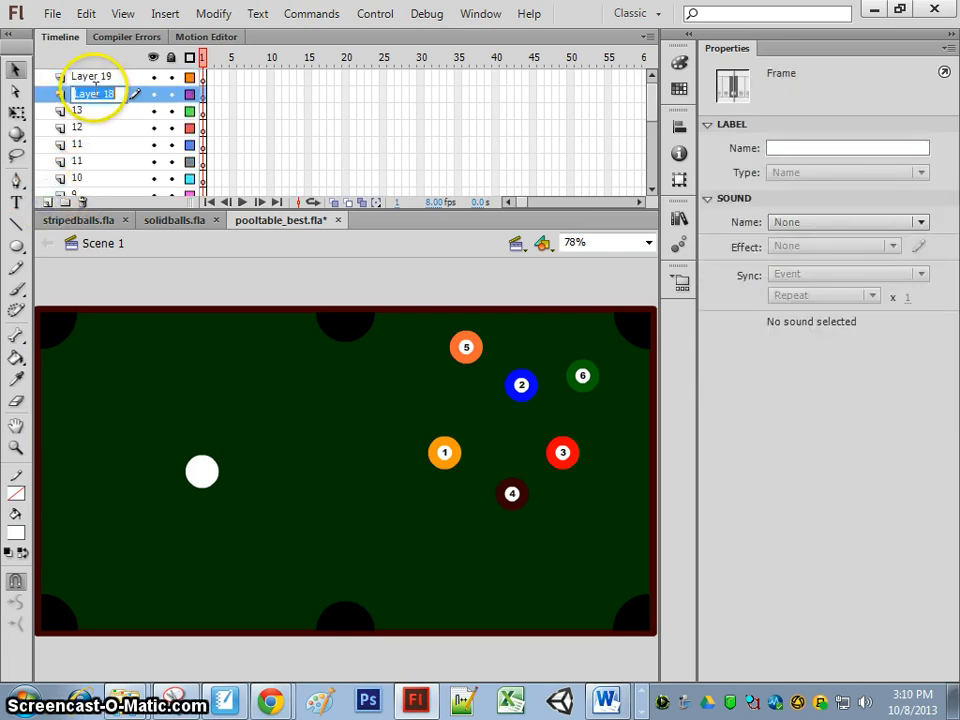
text(14)
double_click(97, 78)
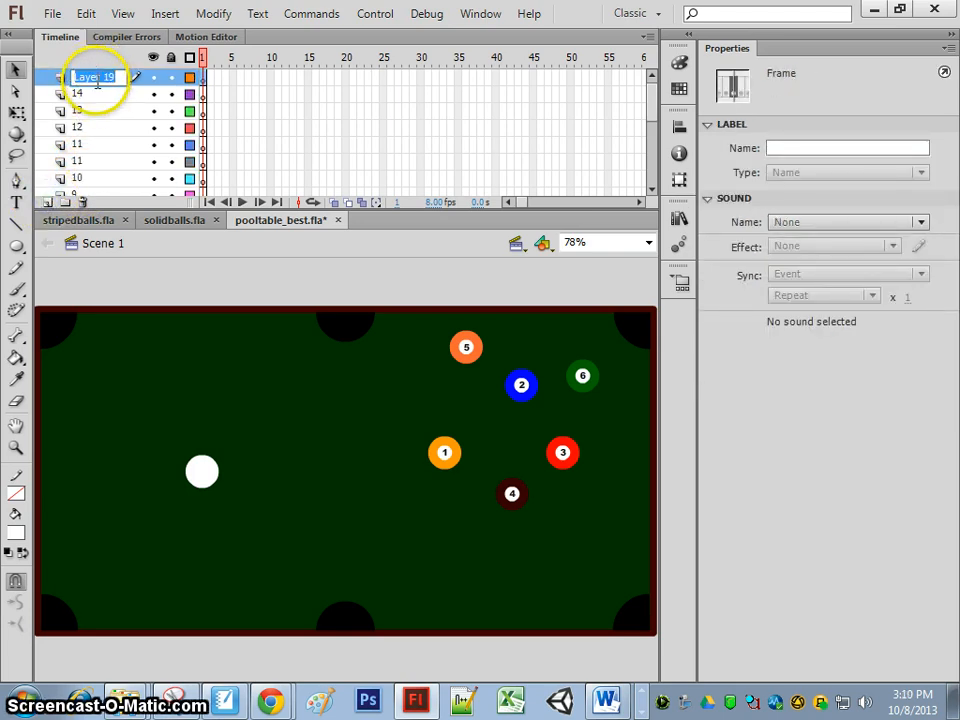
text(15)
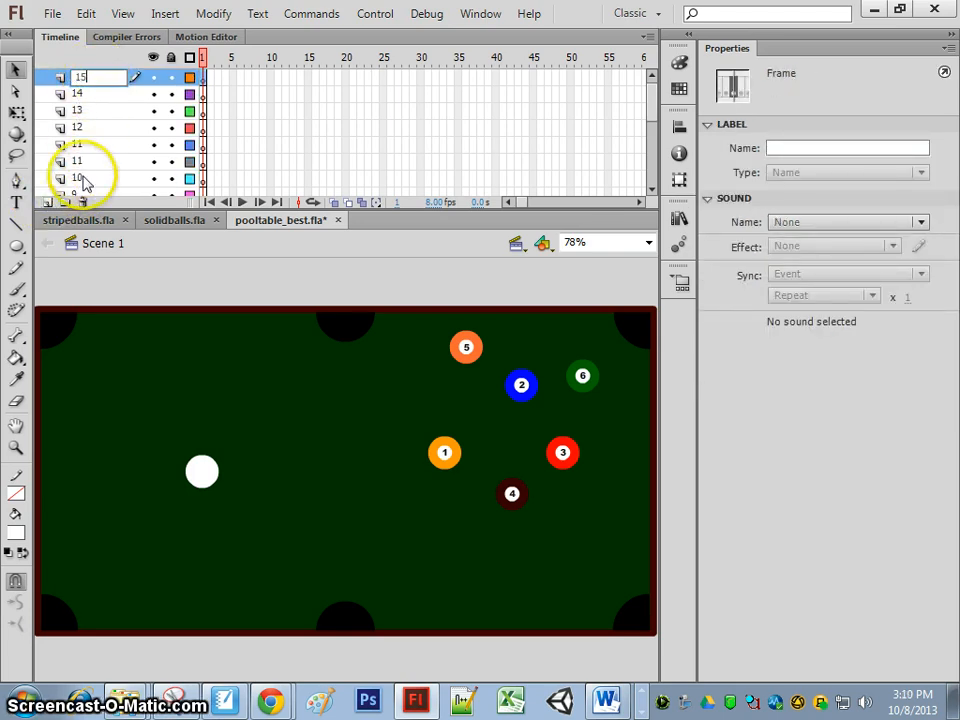
- Insert a new layer between layers 6 and 8 in the pool table document and name it 7
click(186, 341)
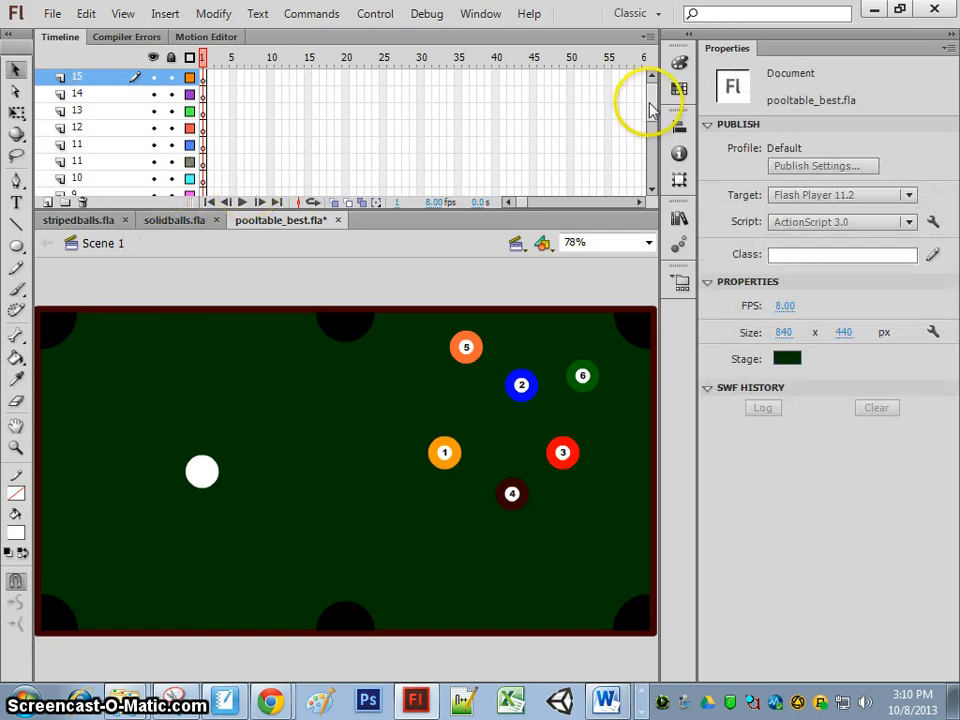
mouse_move(650, 108)
mouse_down()
mouse_move(650, 133)
mouse_move(649, 122)
mouse_up()
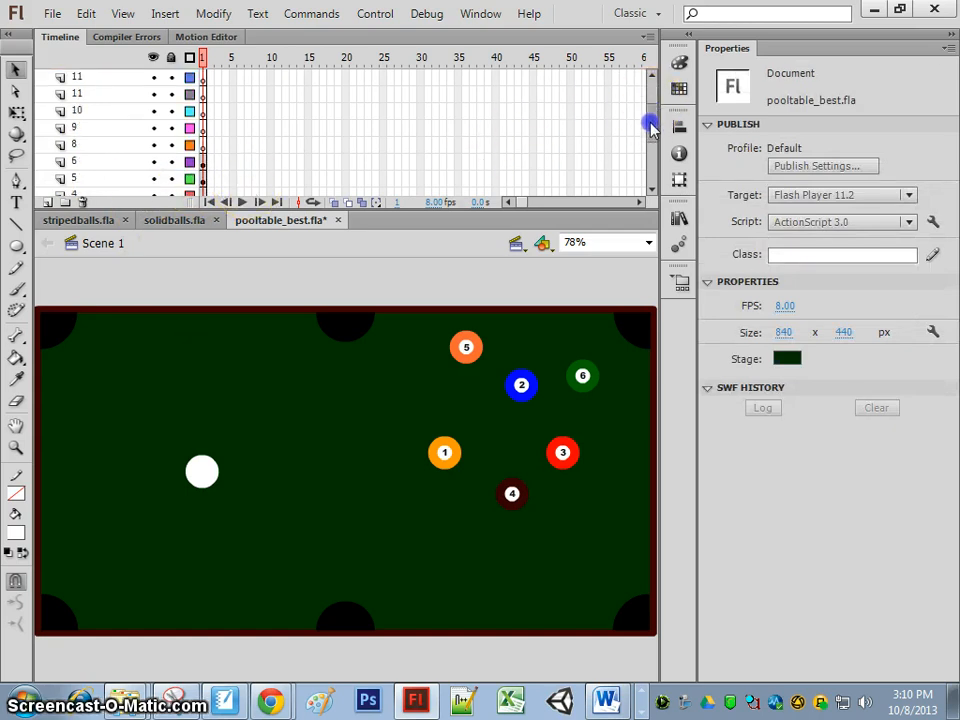
click(107, 152)
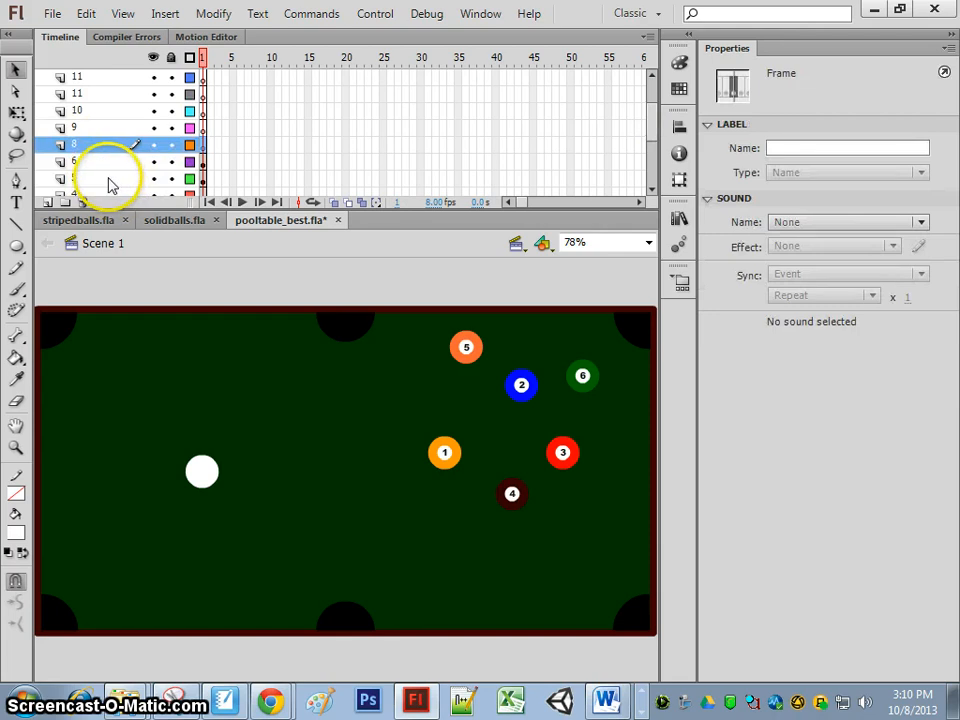
click(179, 228)
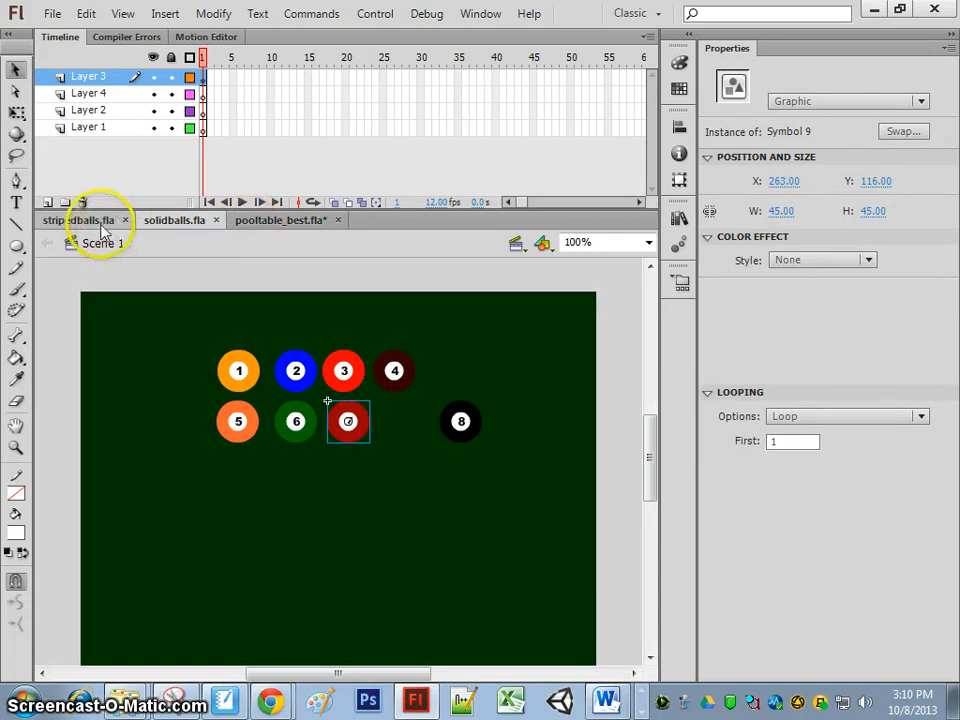
click(293, 220)
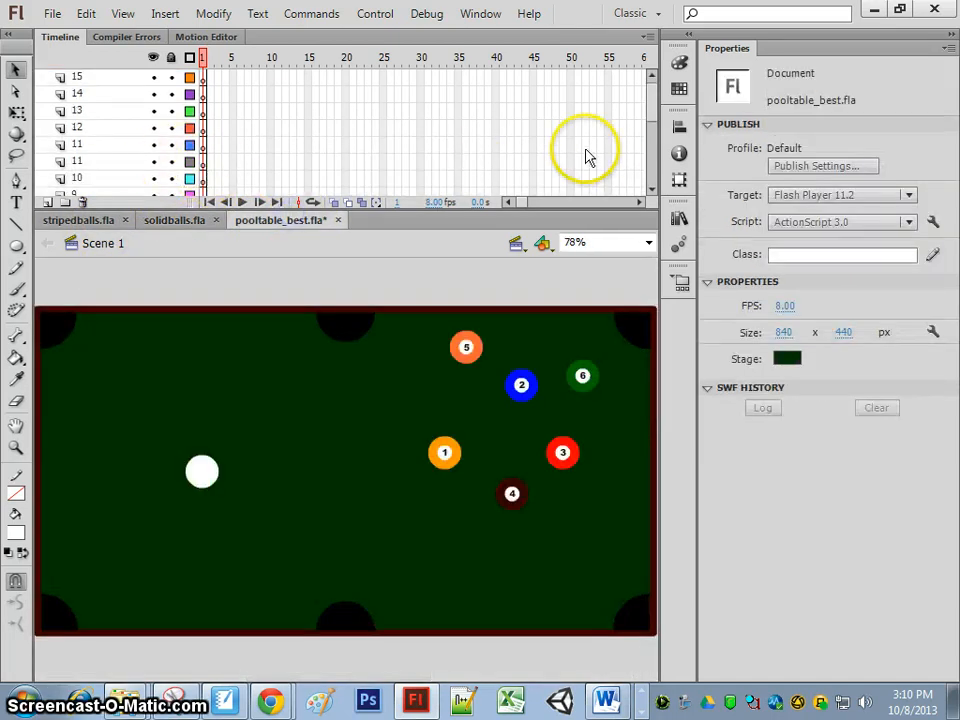
click(652, 189)
click(652, 189)
click(652, 189)
click(652, 189)
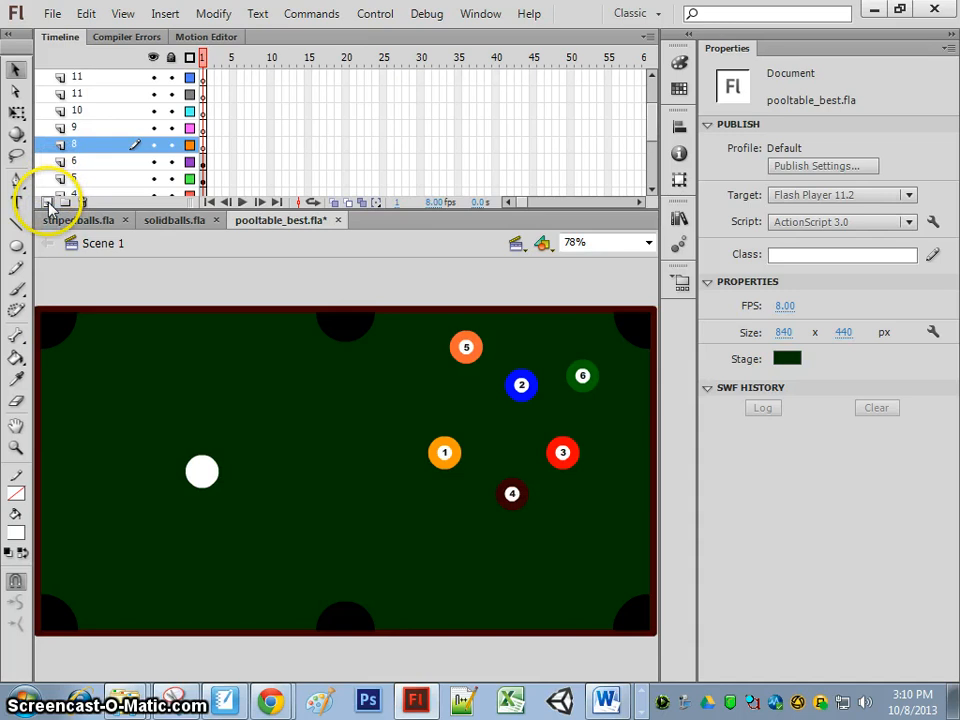
click(86, 148)
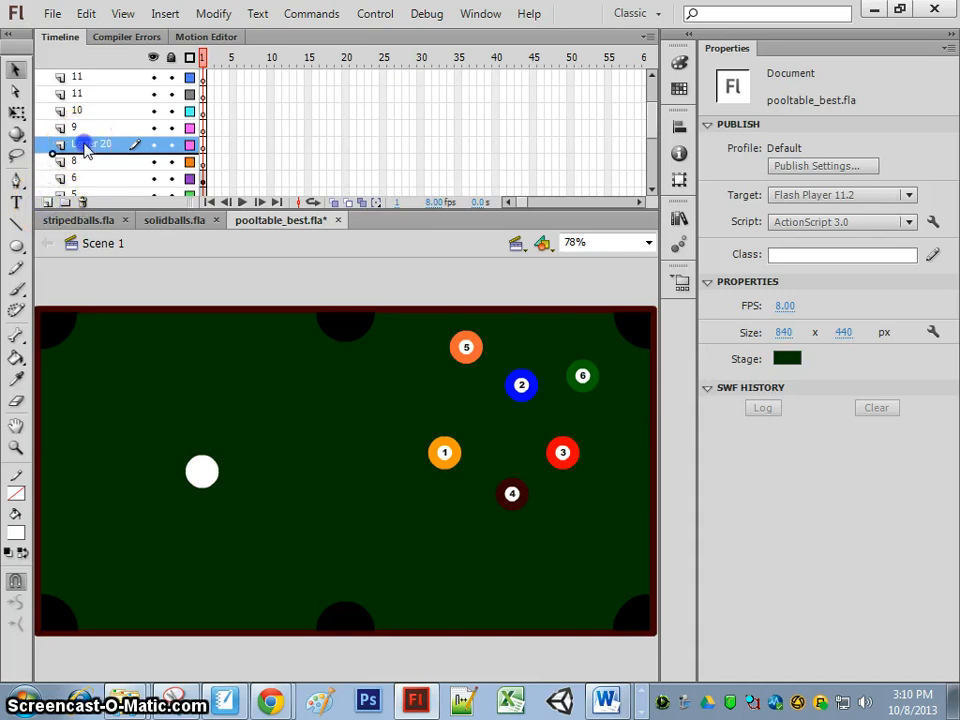
drag(86, 148, 86, 174)
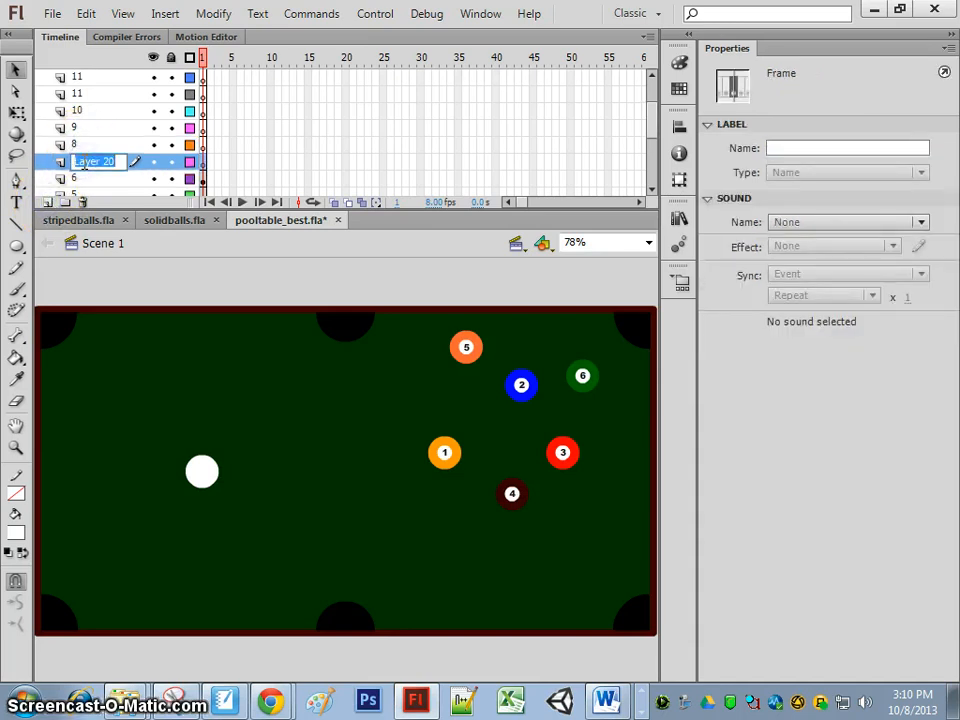
click(64, 168)
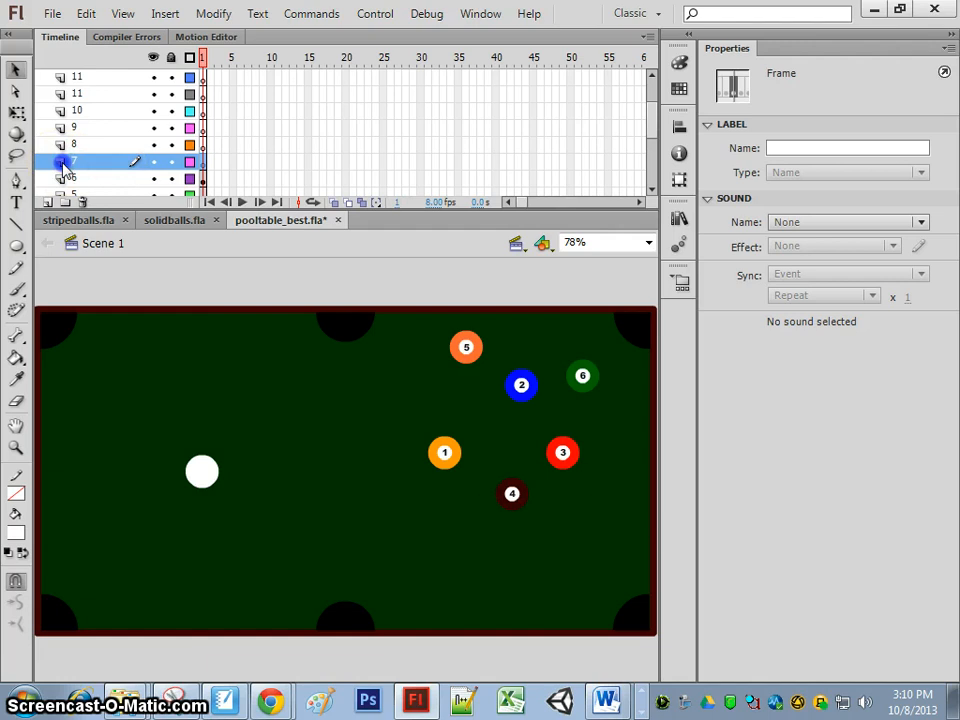
- Paste the 7 ball onto layer 7 with duplicates in a folder, place it below the 3 ball, and shift the 1 ball to about X 499, Y 174
drag(107, 260, 296, 279)
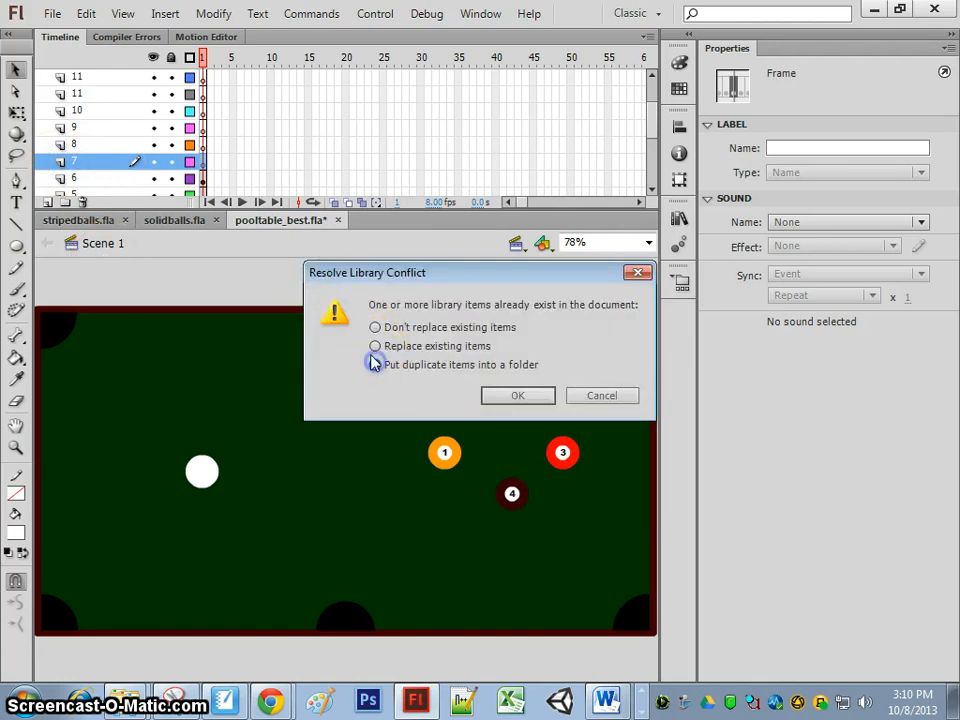
click(517, 396)
drag(350, 470, 565, 537)
click(560, 528)
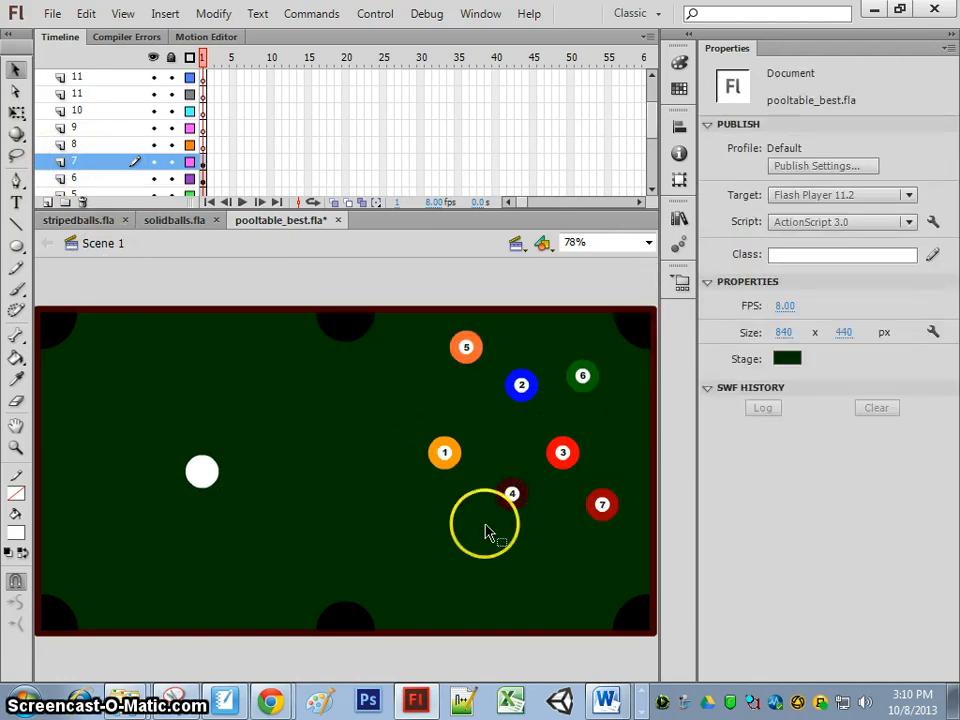
right_click(447, 450)
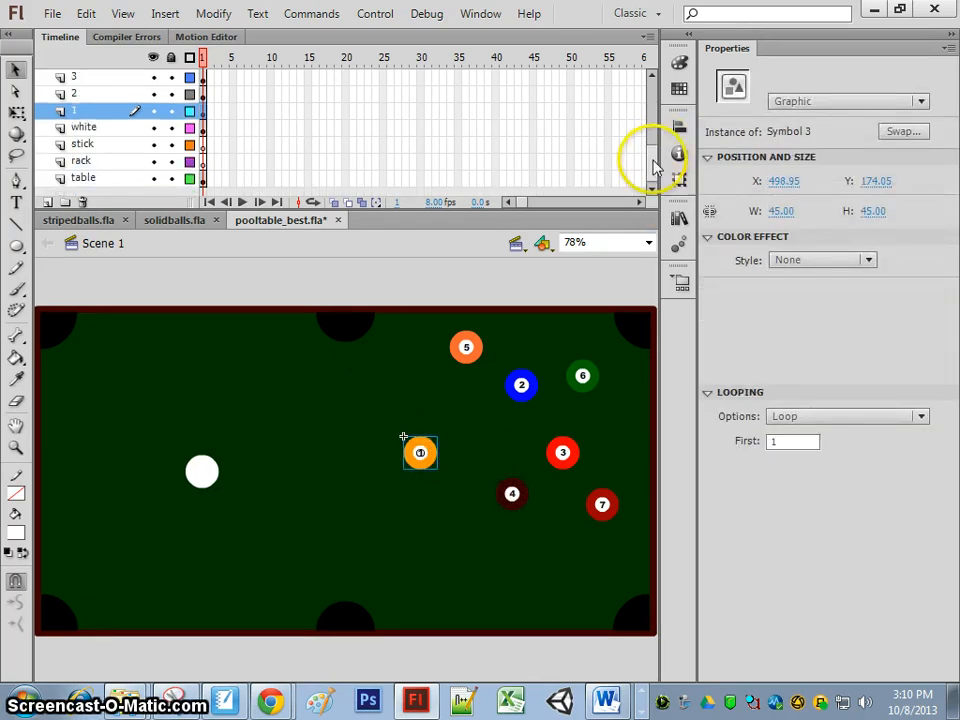
- With layer 9 active, save the document and paste the 9 ball from stripedballs.fla, with duplicates in a folder, at about X 541, Y 197
drag(652, 160, 646, 110)
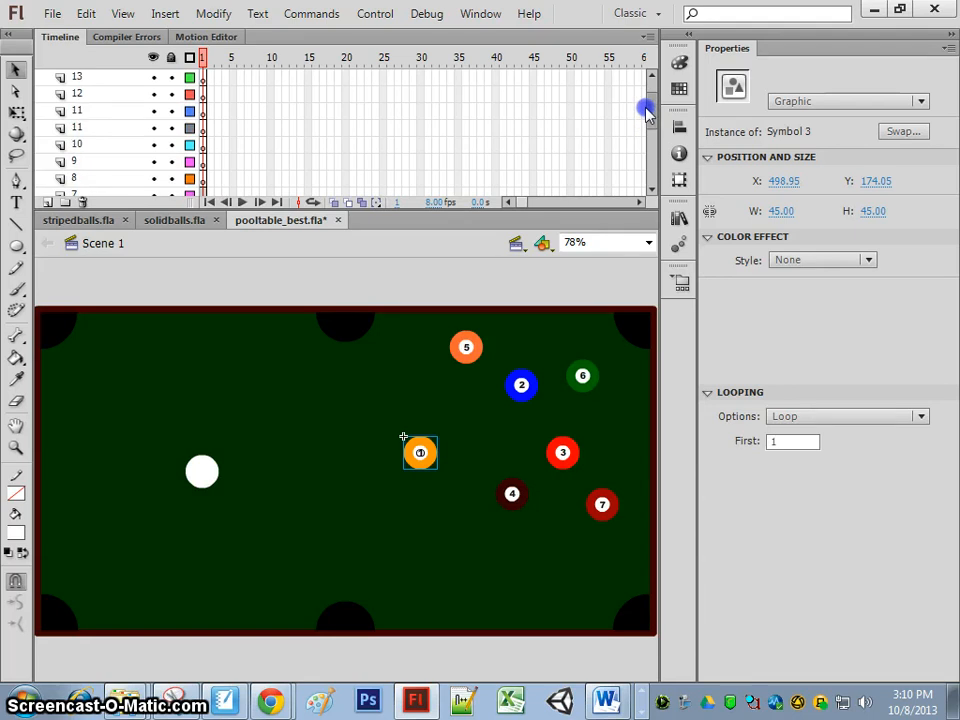
click(80, 160)
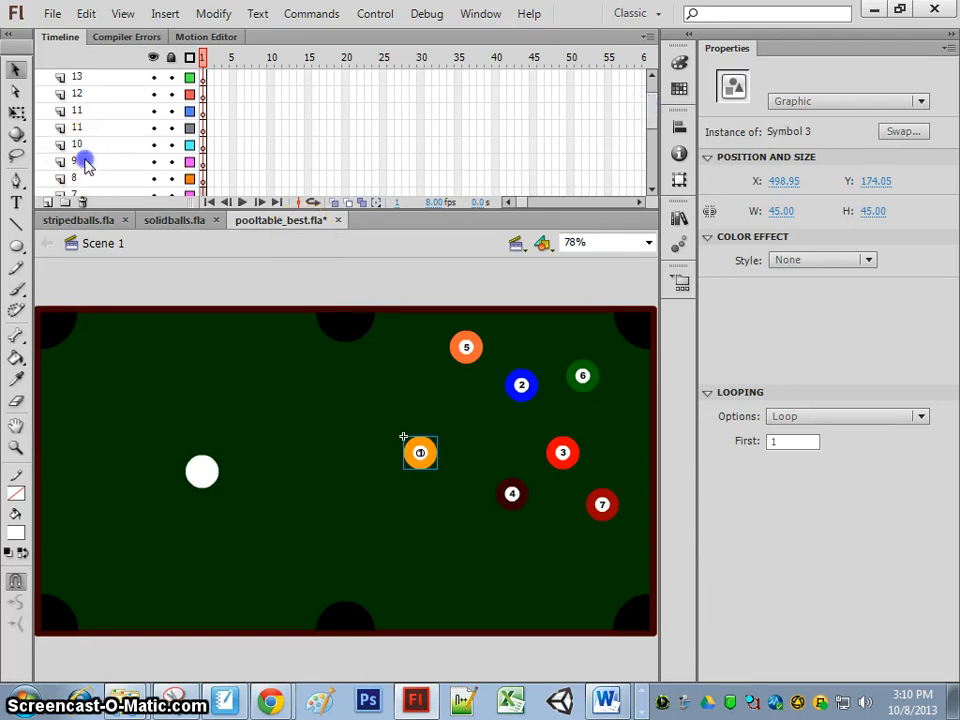
click(82, 221)
key(ctrl+s)
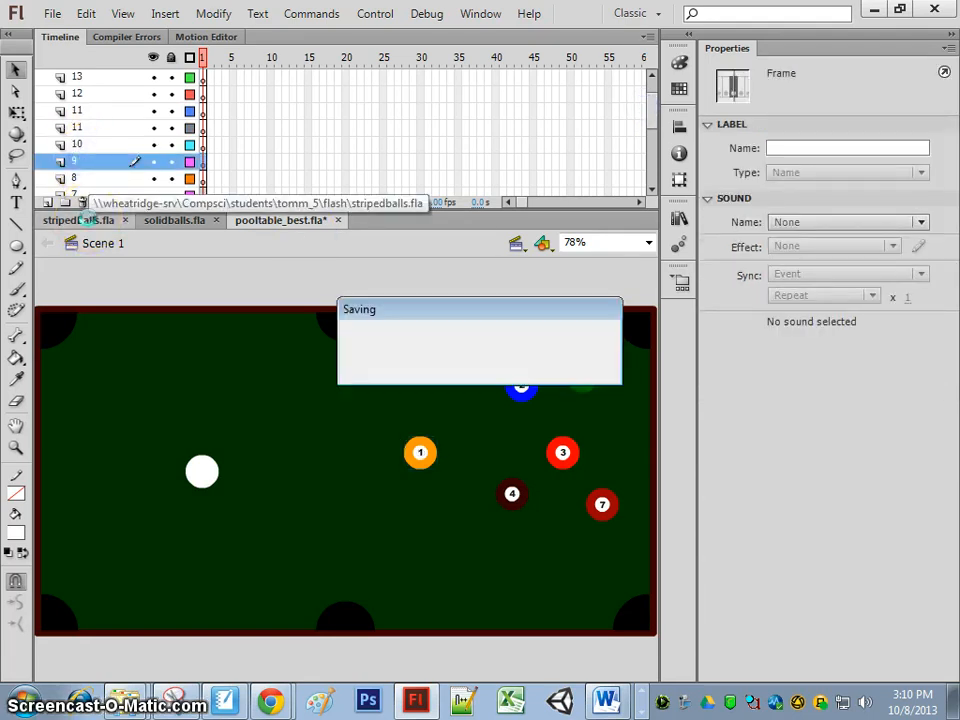
click(90, 222)
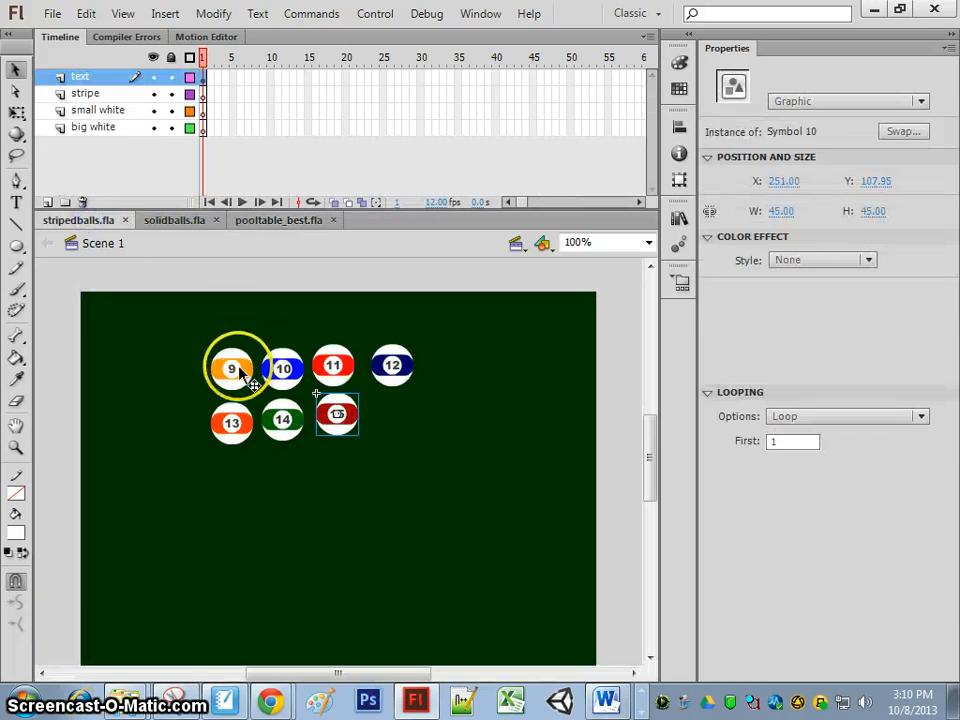
click(285, 222)
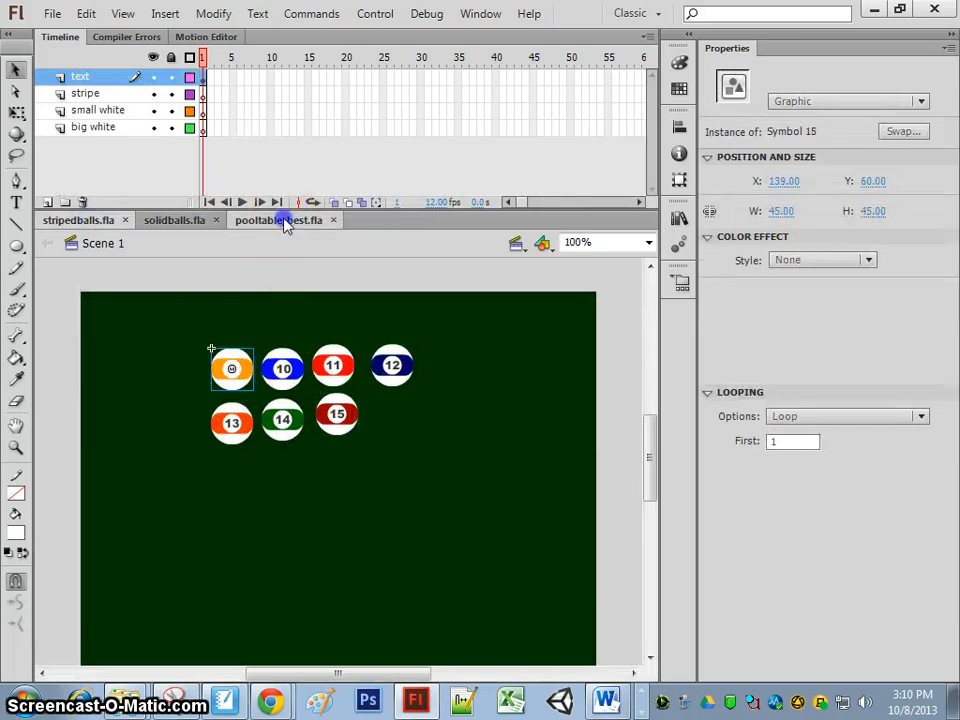
key(ctrl+v)
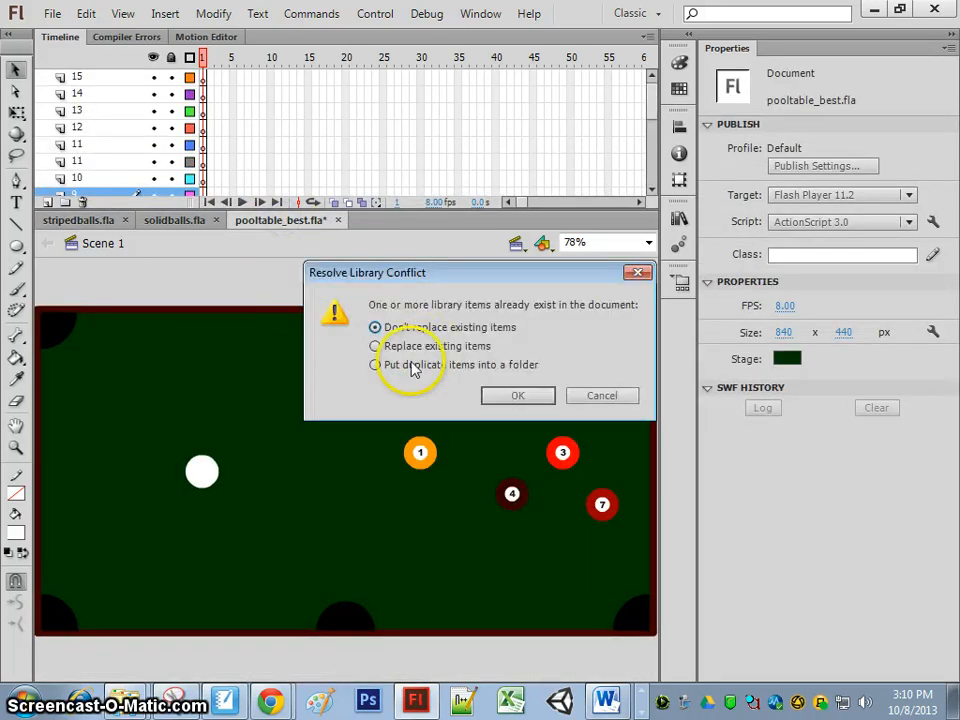
click(375, 367)
click(516, 396)
drag(345, 470, 432, 475)
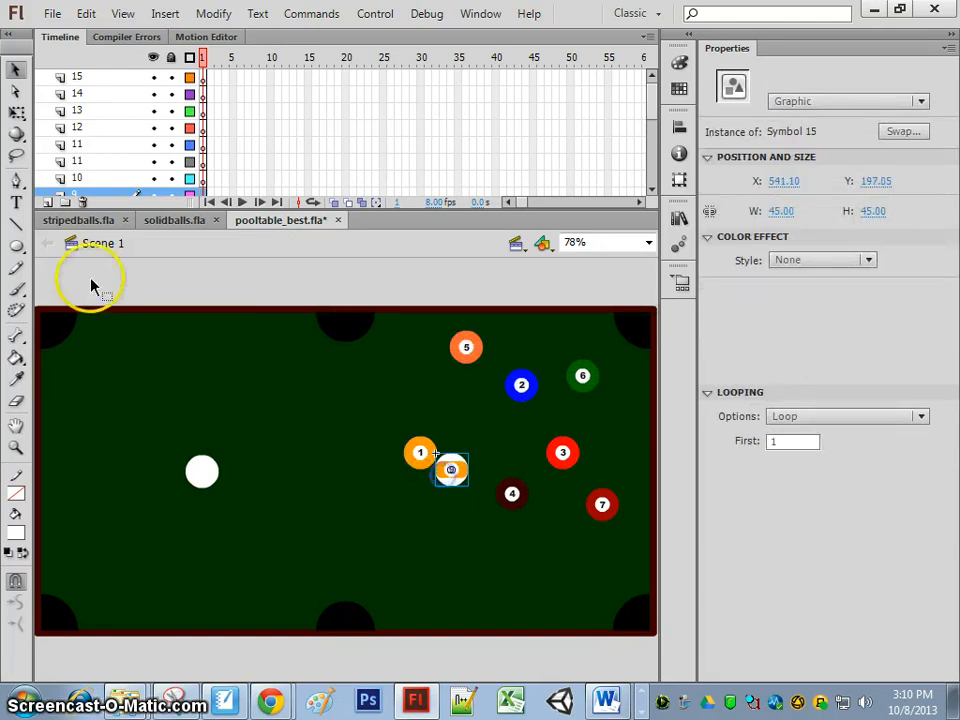
- Copy the 10 ball from stripedballs.fla onto layer 10, with duplicates in a folder, and place it at about X 541, Y 152
click(107, 221)
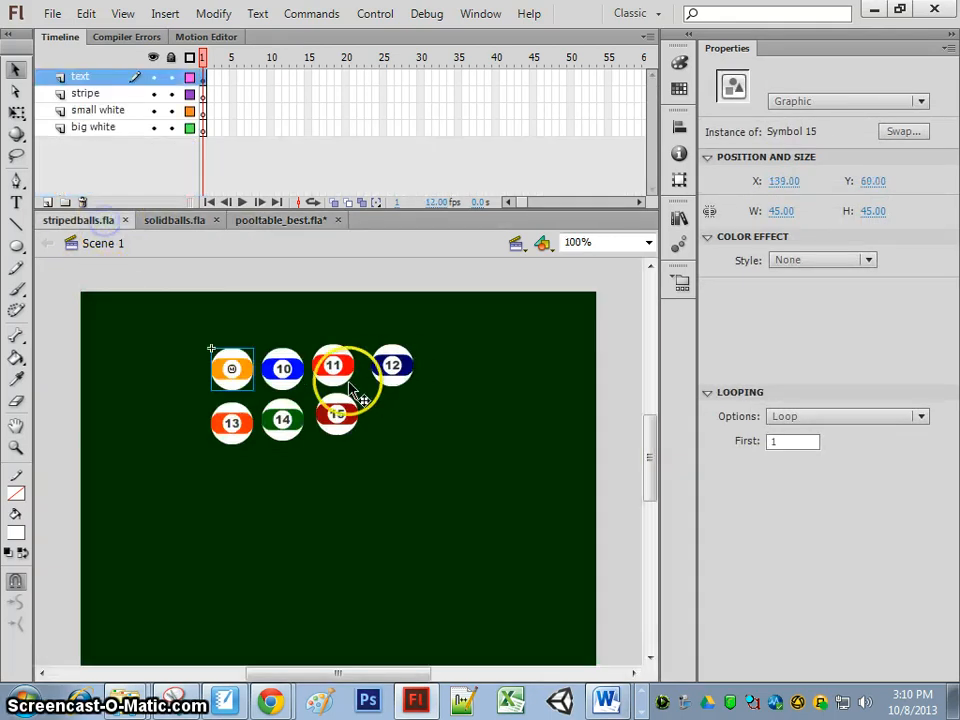
click(284, 368)
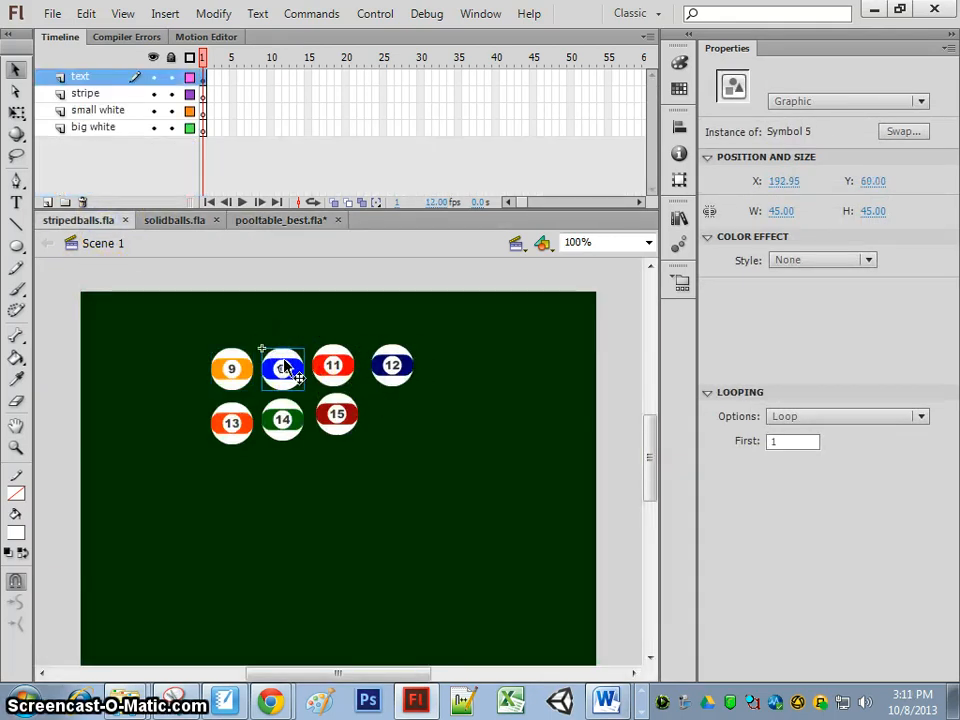
click(268, 222)
click(84, 177)
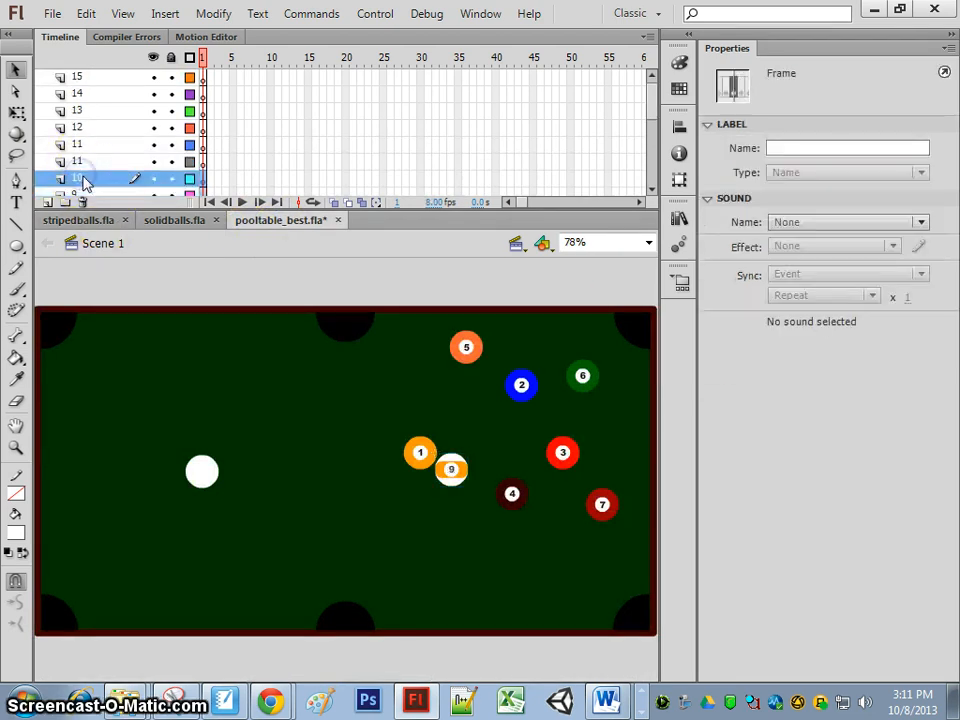
key(ctrl+shift+v)
click(374, 365)
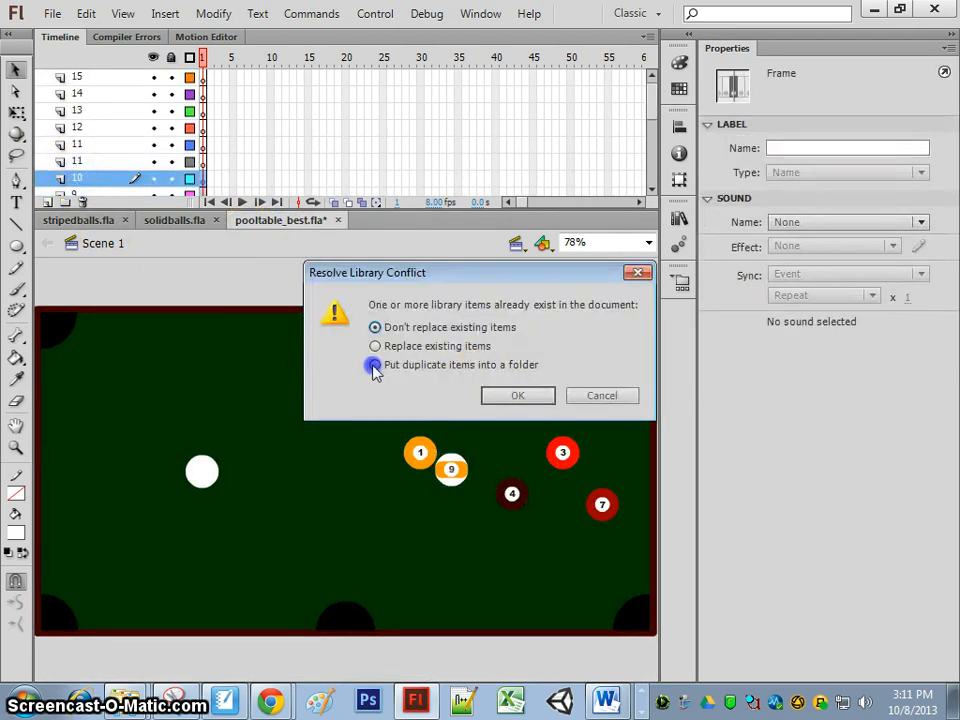
click(508, 397)
drag(354, 480, 452, 438)
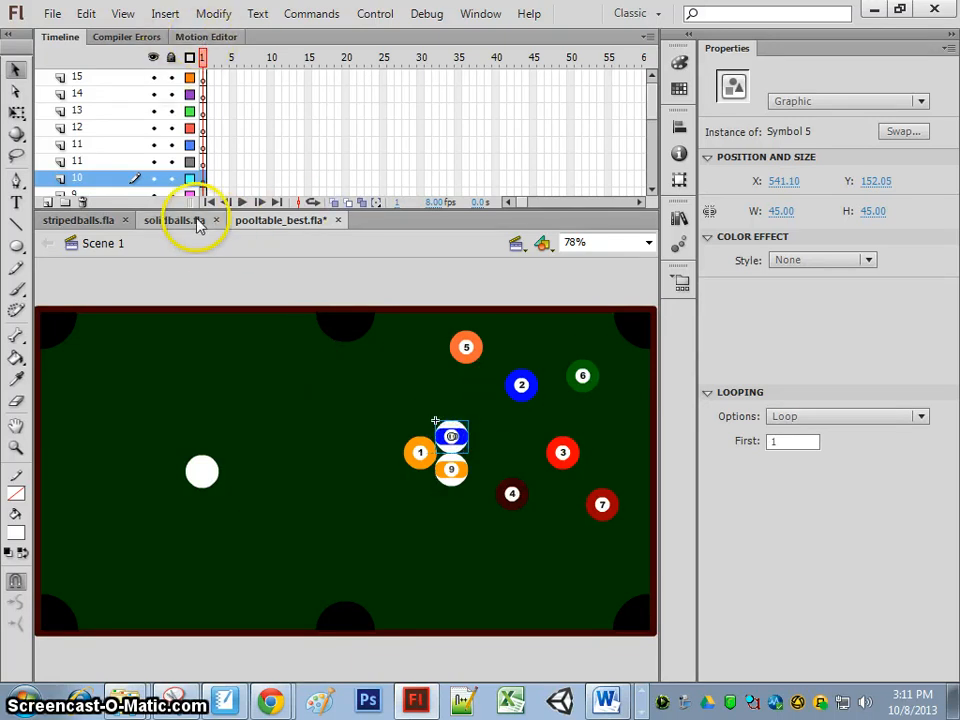
- Copy the 11 ball from stripedballs.fla onto the lower layer 11 at about X 586, Y 114, and move the 4 ball diagonally below the 9 ball
click(100, 220)
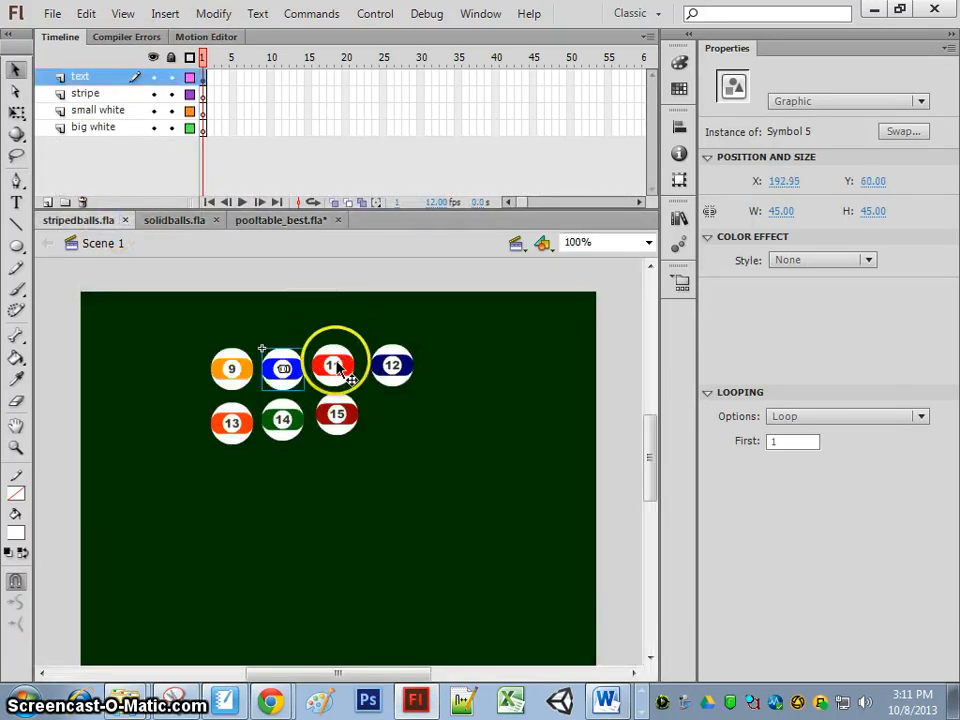
click(290, 221)
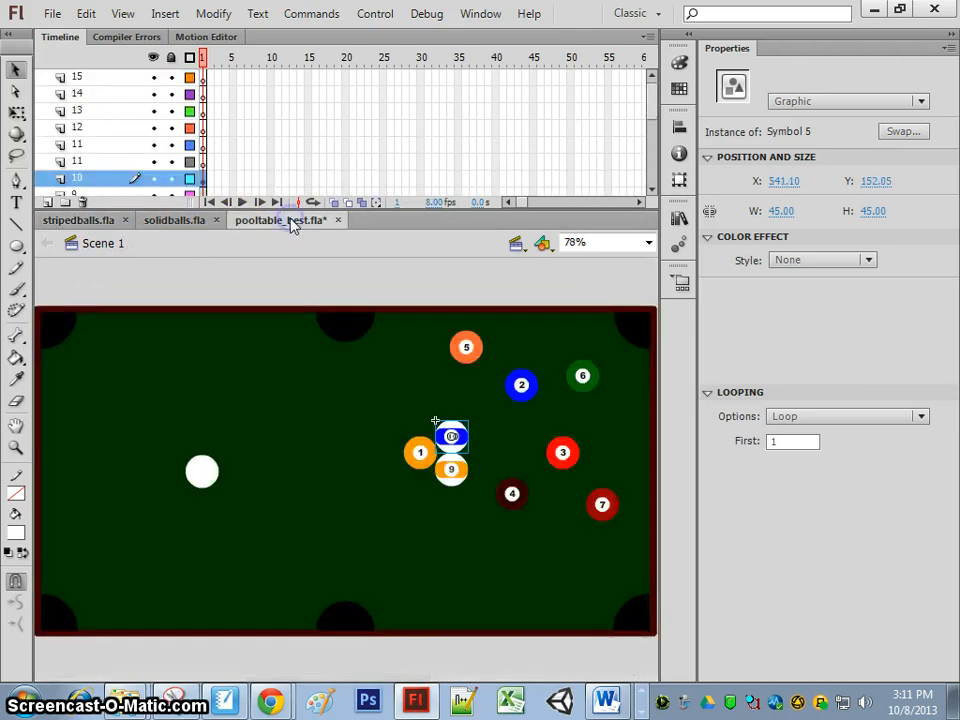
click(79, 160)
key(ctrl+v)
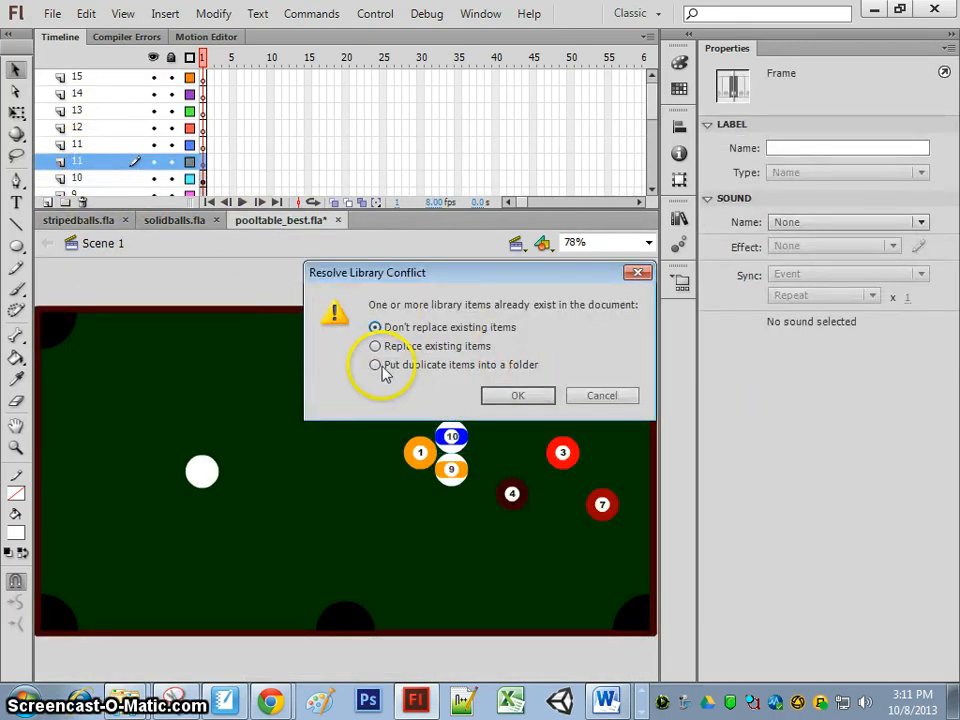
click(500, 397)
drag(343, 463, 481, 486)
drag(521, 437, 487, 411)
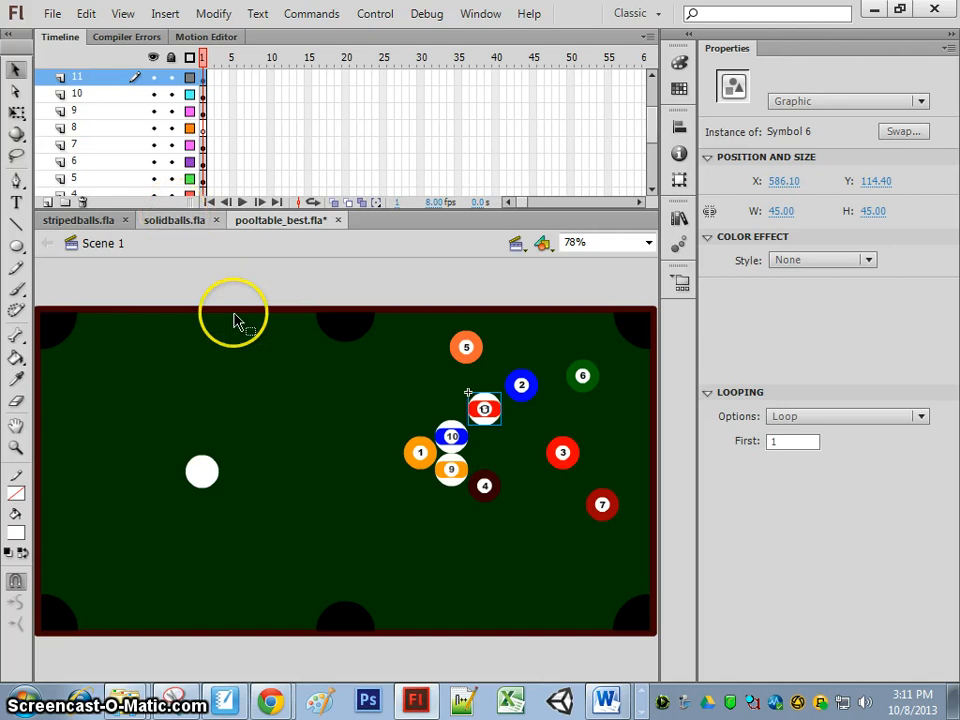
click(257, 397)
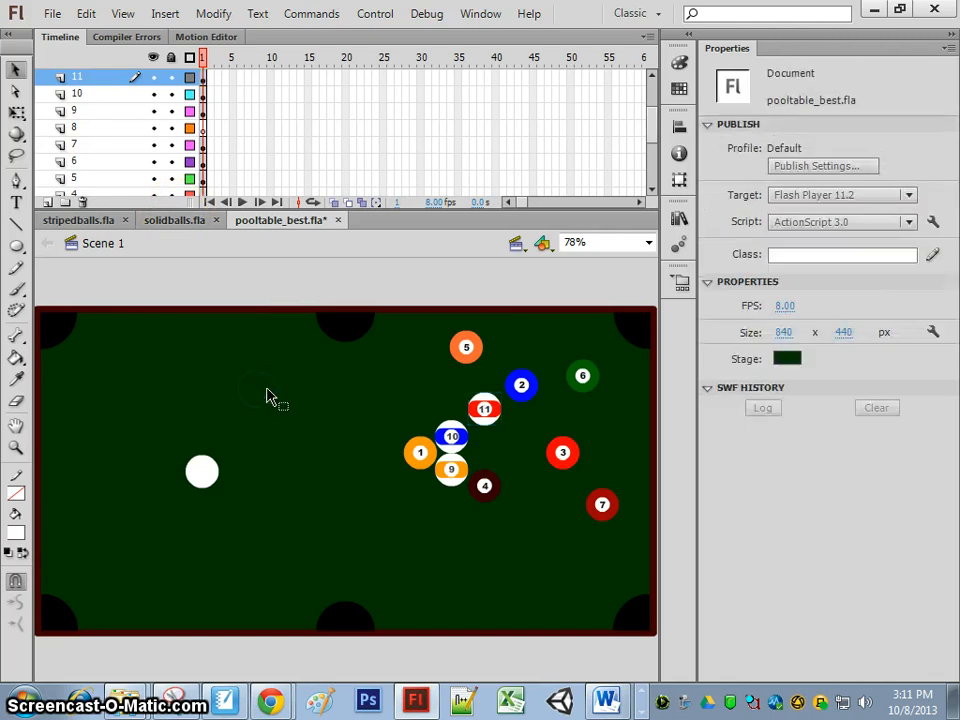
- With layer 8 active in the pool table document, copy the 8 ball from solidballs.fla, keeping the original in place
click(88, 130)
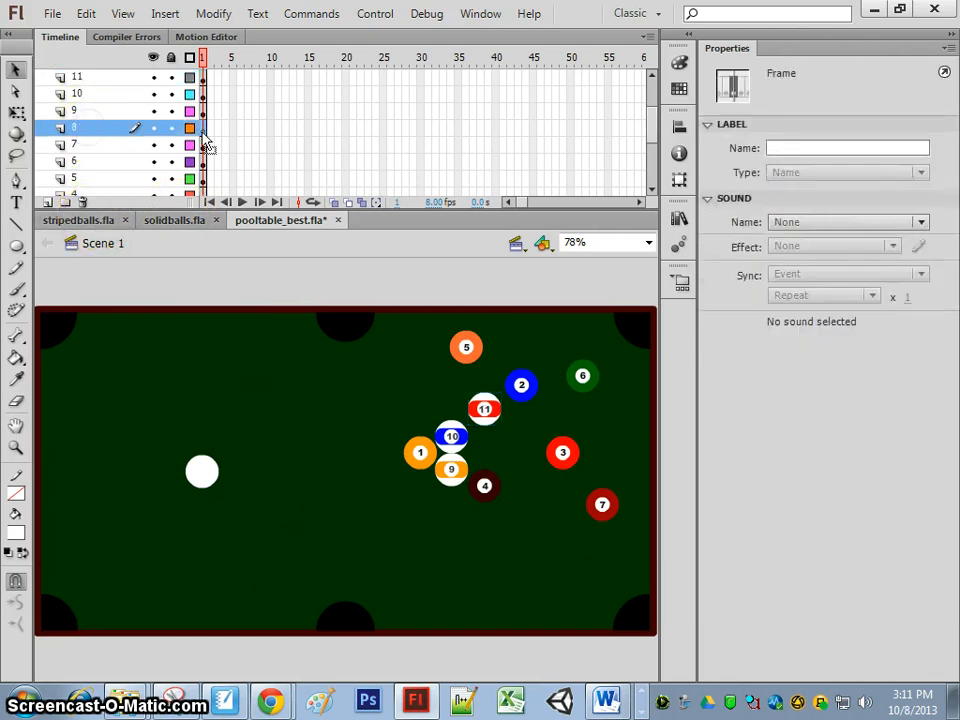
click(173, 220)
click(461, 430)
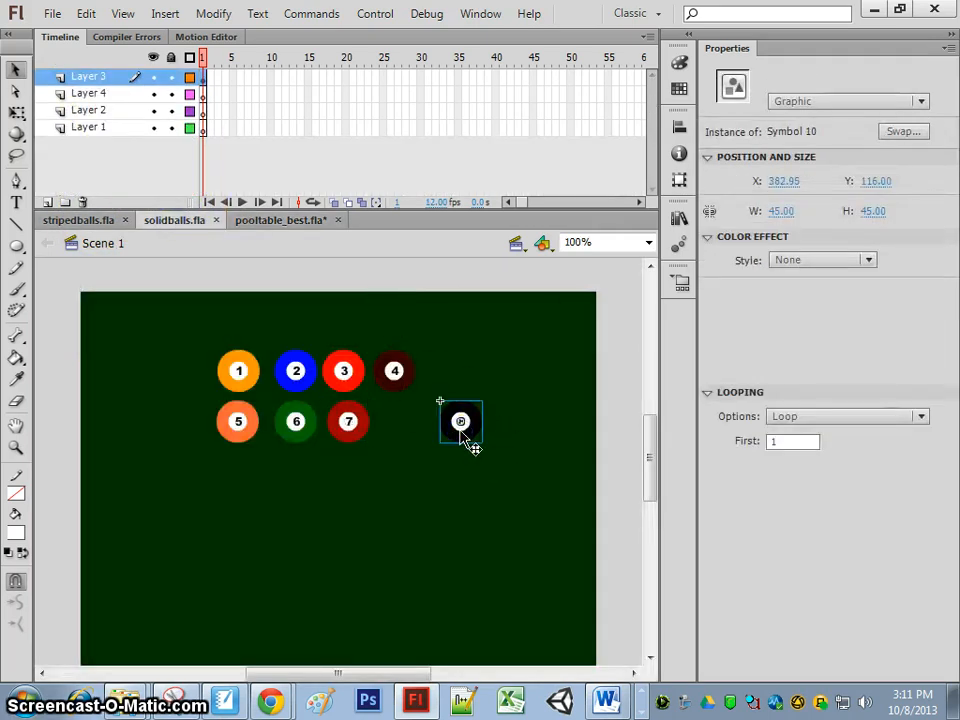
key(Delete)
click(441, 427)
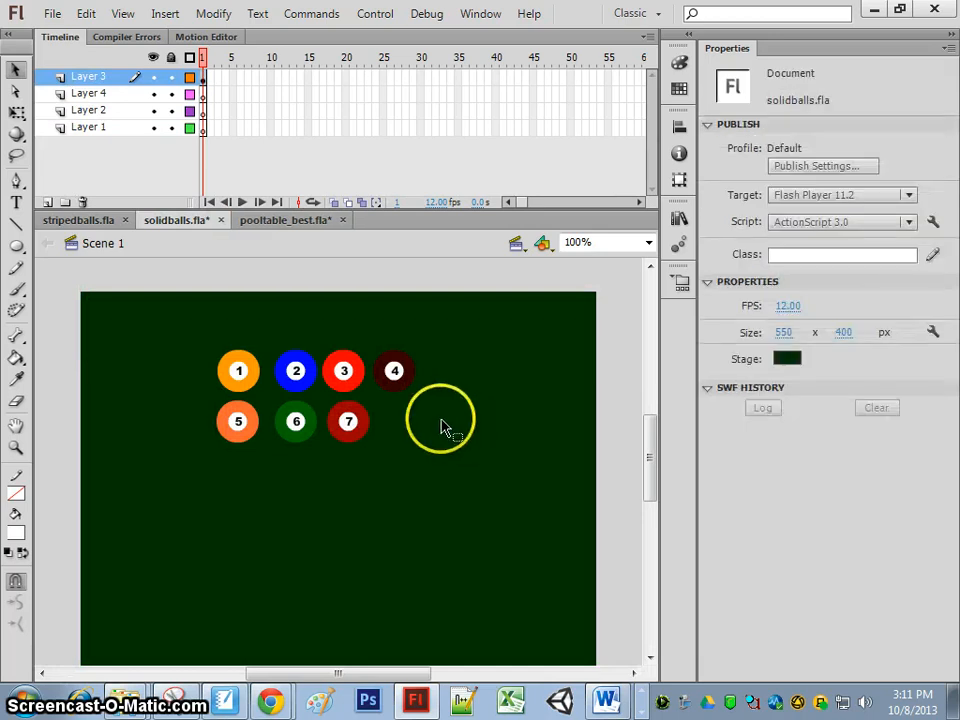
key(ctrl+z)
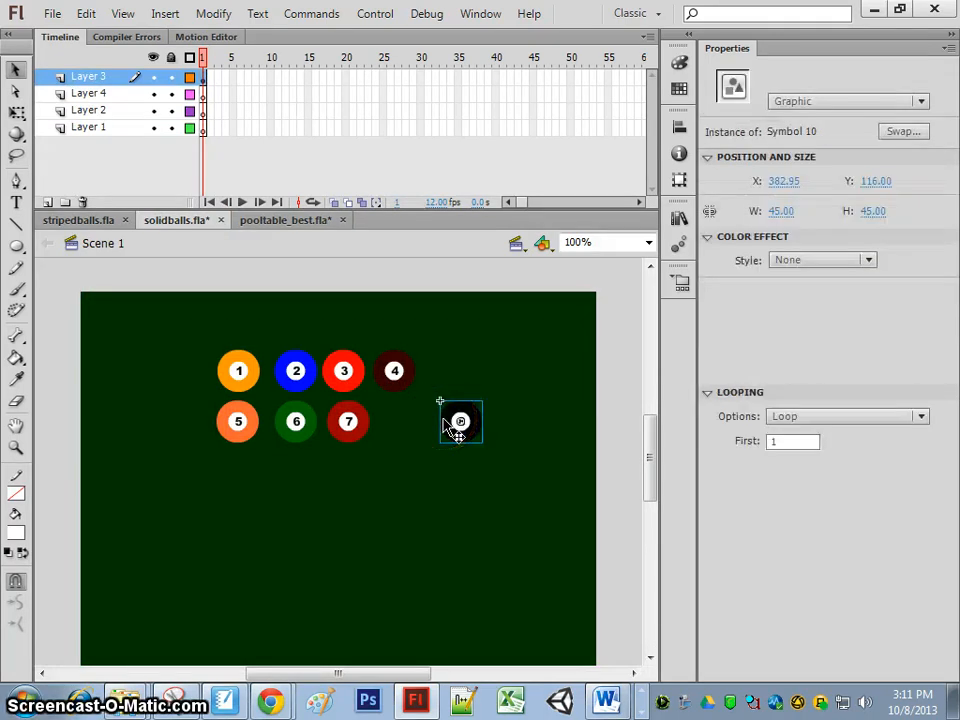
- Paste the 8 ball onto layer 8 of pooltable_best.fla with duplicates in a folder, and place it directly above the 4 ball
click(275, 222)
scroll(156, 179, down, 1)
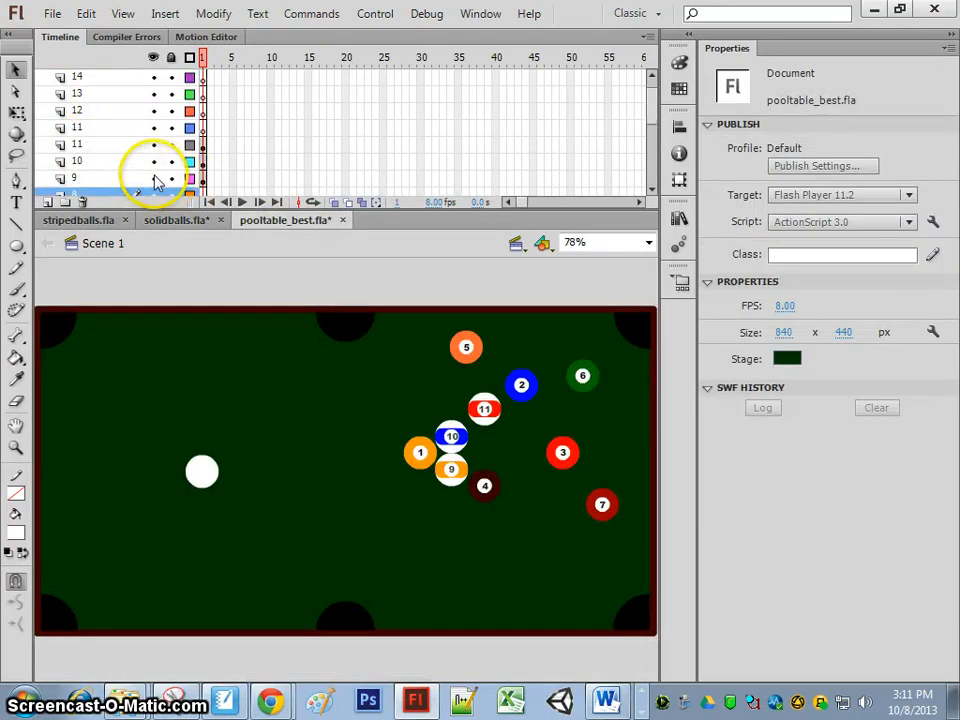
scroll(109, 190, down, 1)
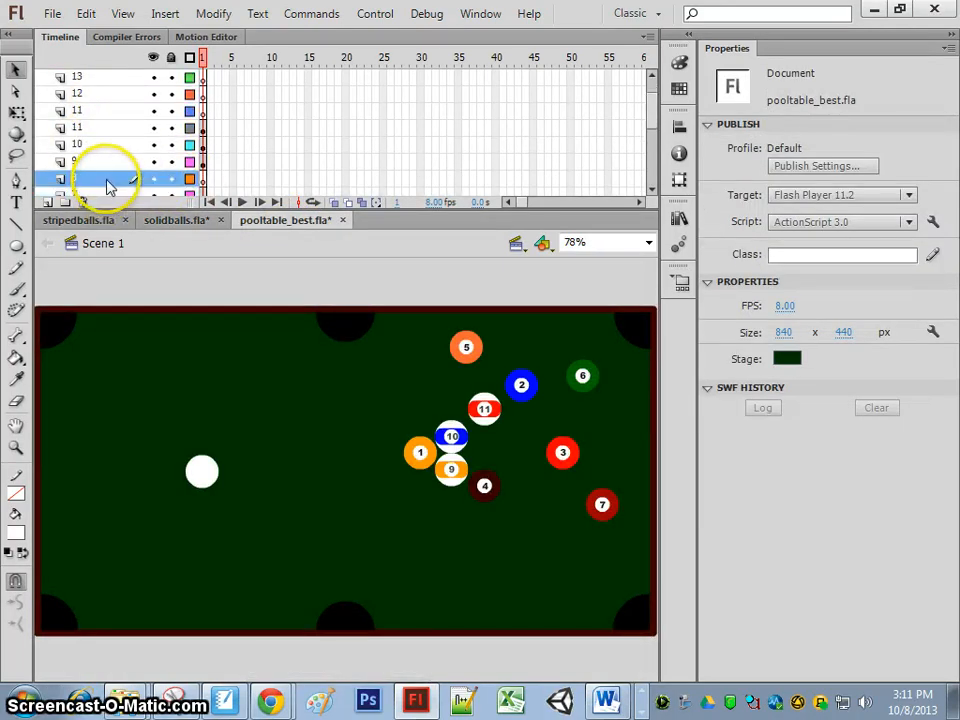
key(ctrl+v)
click(375, 364)
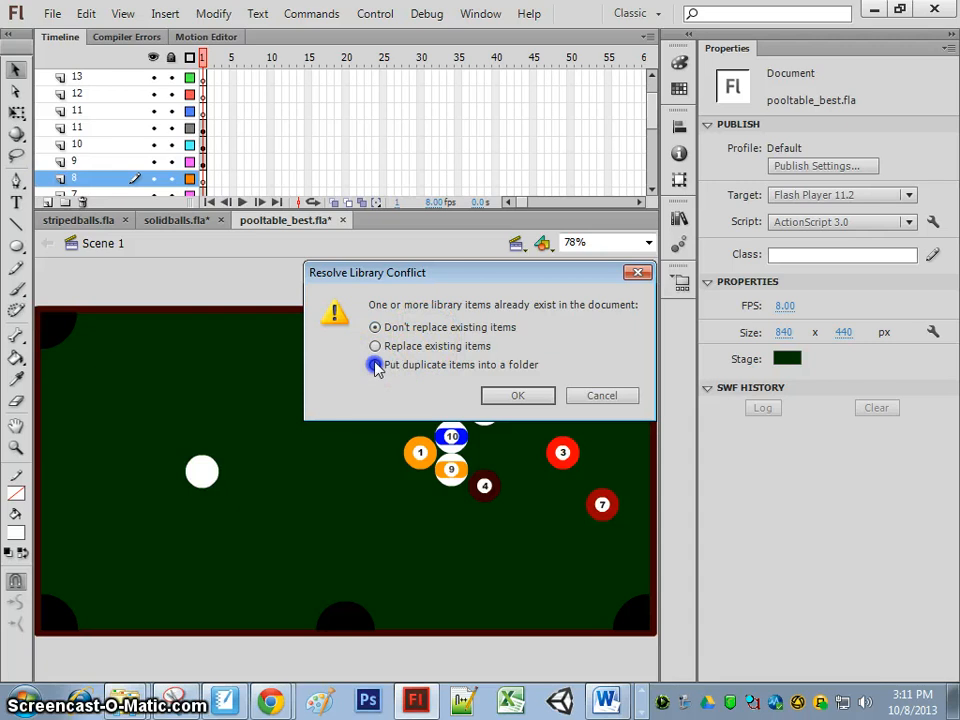
click(512, 396)
drag(347, 470, 473, 470)
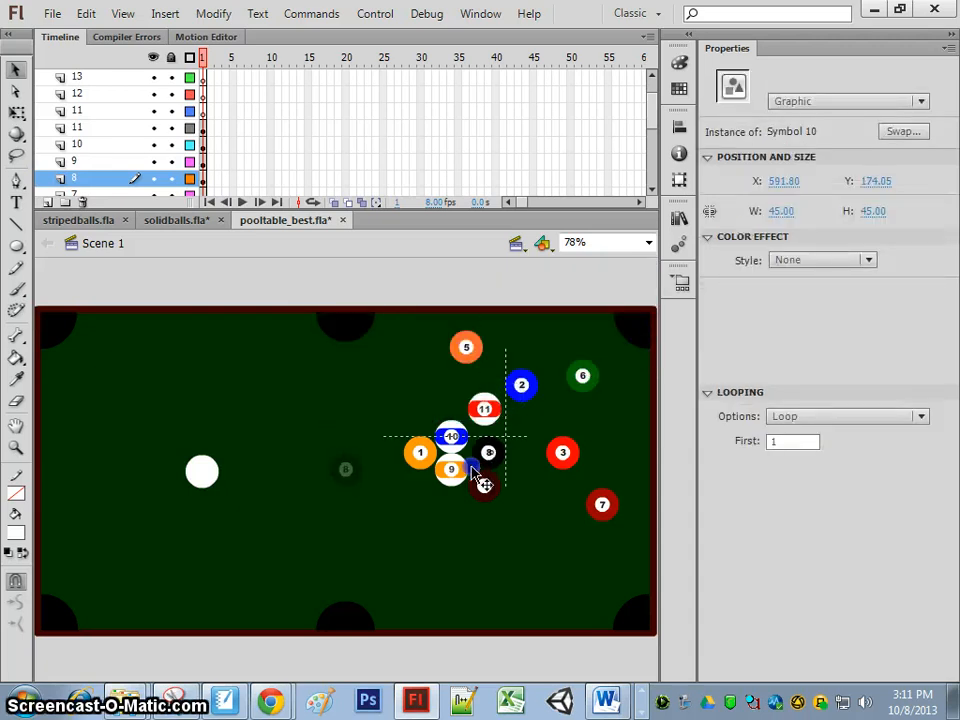
click(529, 468)
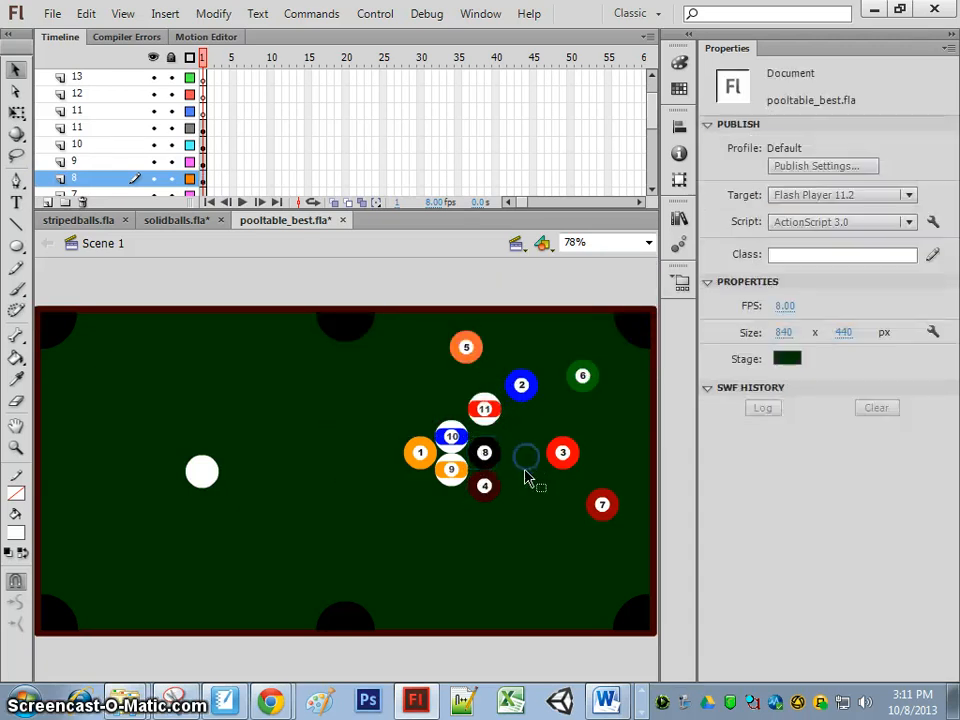
- Move the 11 ball out of its rack position and place the 5 ball directly above the 8 ball
click(486, 405)
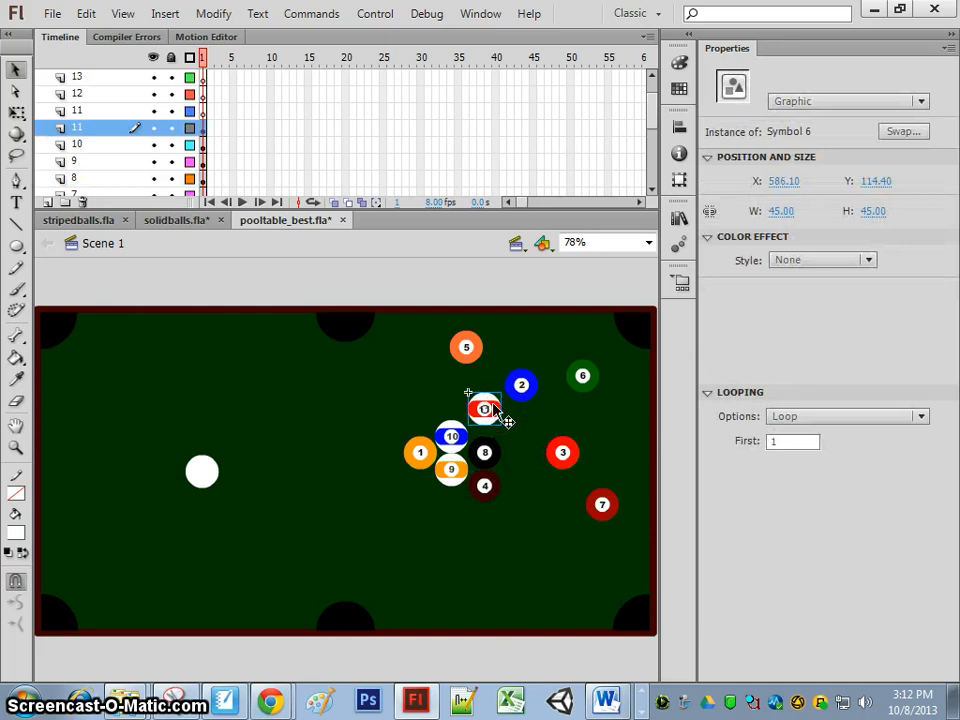
mouse_move(493, 411)
mouse_down()
mouse_move(493, 421)
mouse_move(476, 419)
mouse_move(490, 414)
mouse_move(486, 400)
mouse_up()
drag(465, 345, 484, 419)
- Start the rack's fourth column with the 11 ball at about X 631, Y 241 and the 3 ball at about X 631, Y 192
drag(561, 454, 562, 455)
drag(456, 394, 533, 505)
drag(561, 454, 525, 462)
click(536, 399)
click(521, 497)
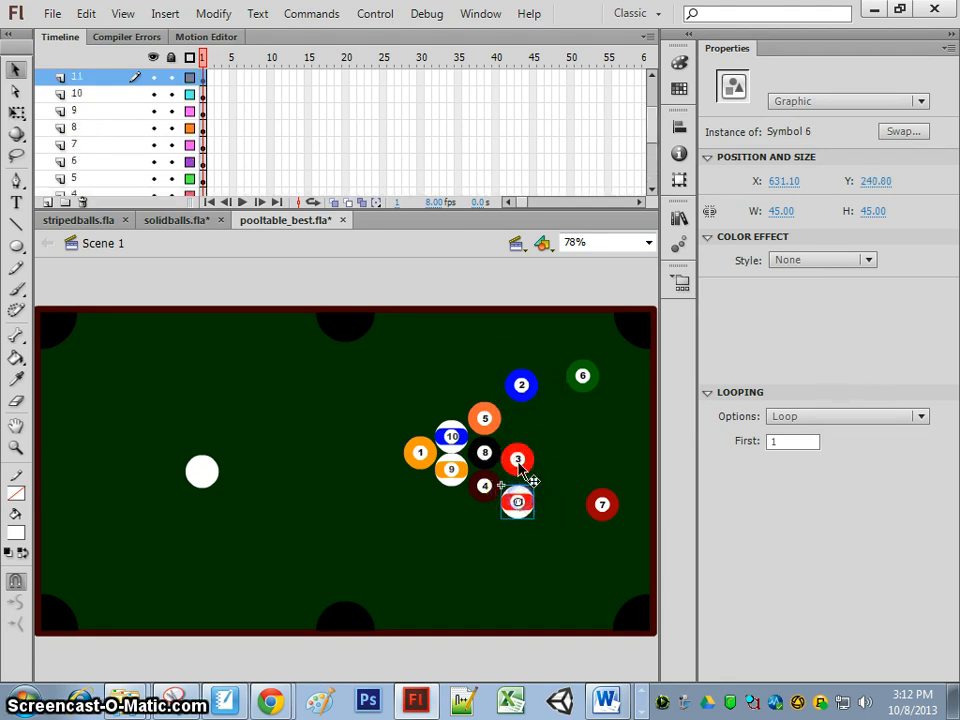
click(516, 462)
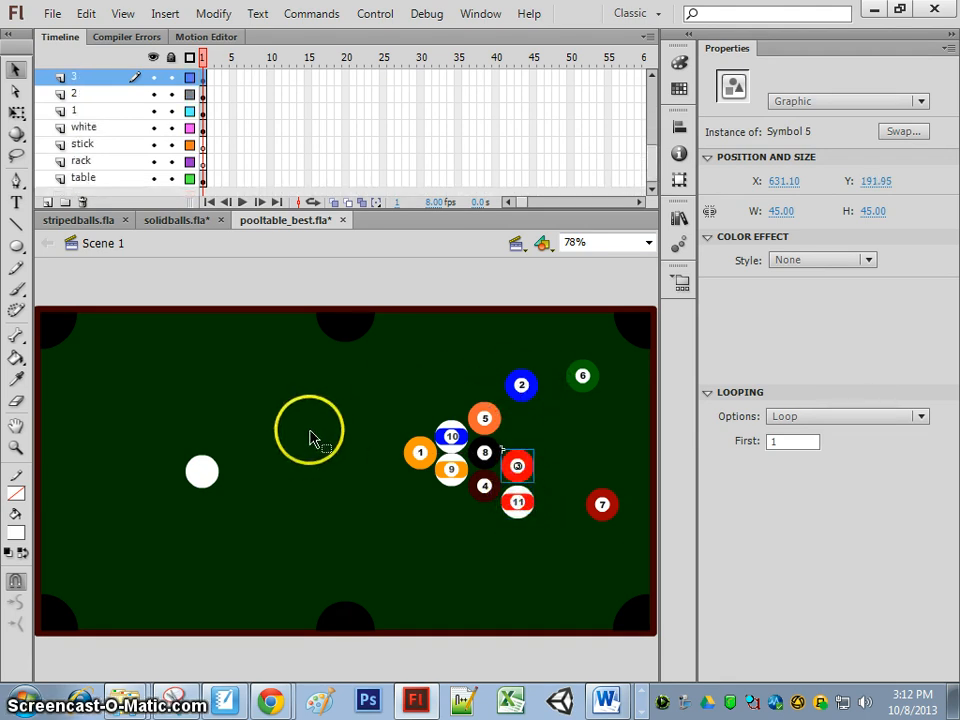
click(340, 425)
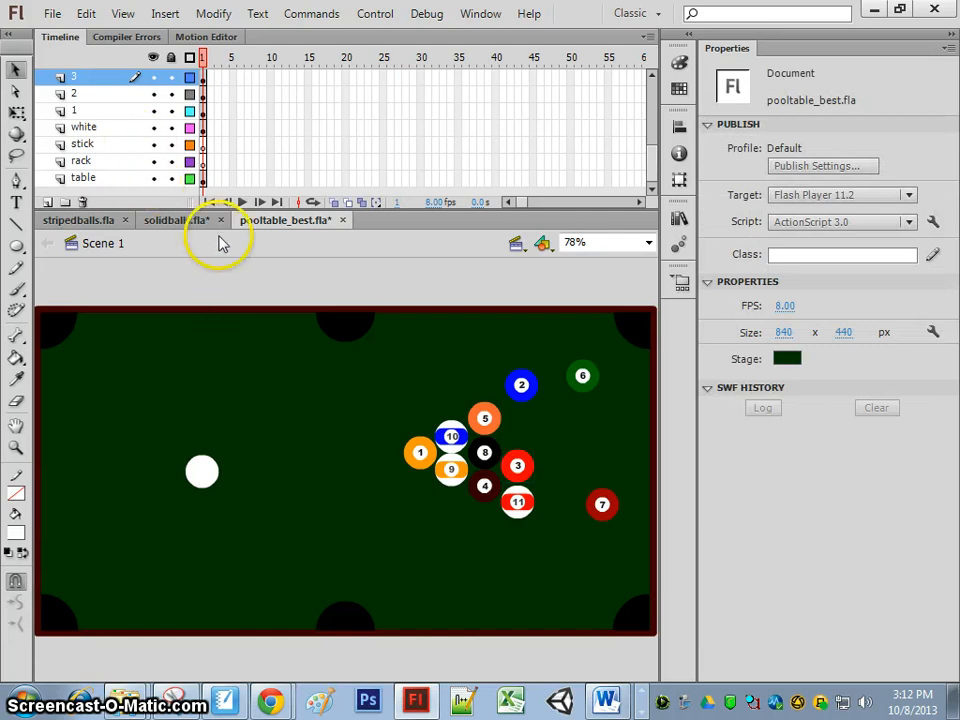
- Delete the empty duplicate layer 11 directly below layer 12
drag(656, 156, 645, 94)
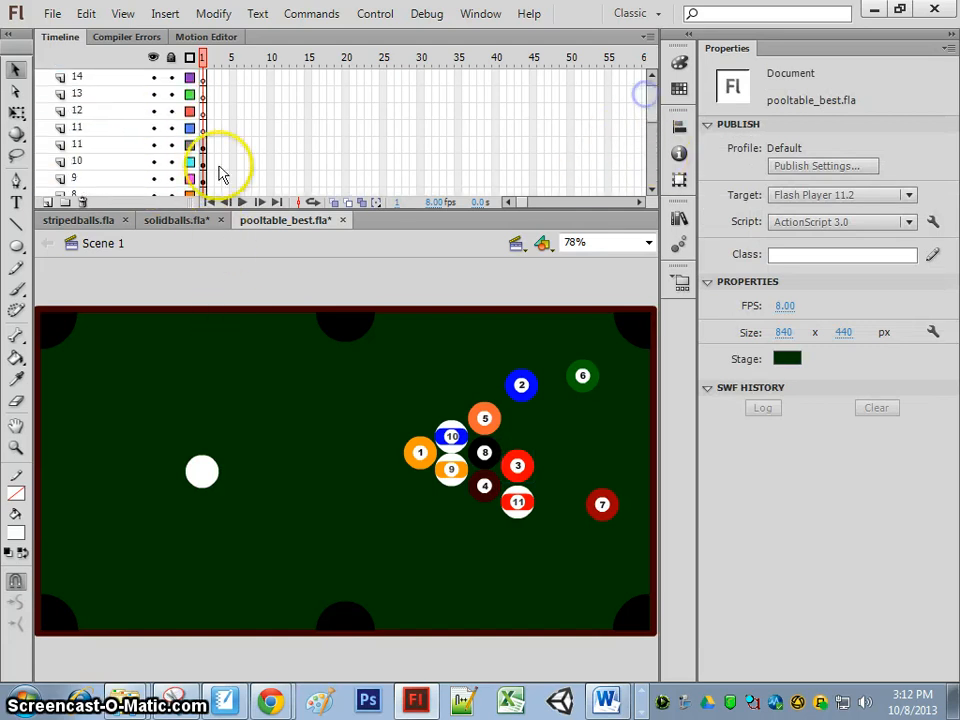
click(84, 147)
drag(84, 150, 82, 130)
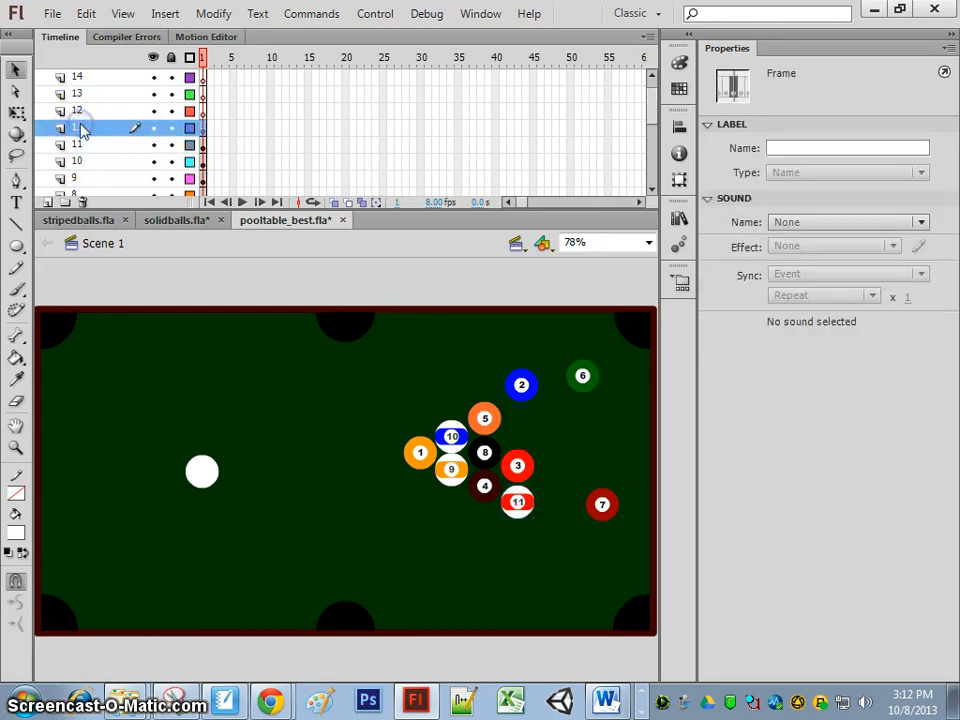
right_click(82, 130)
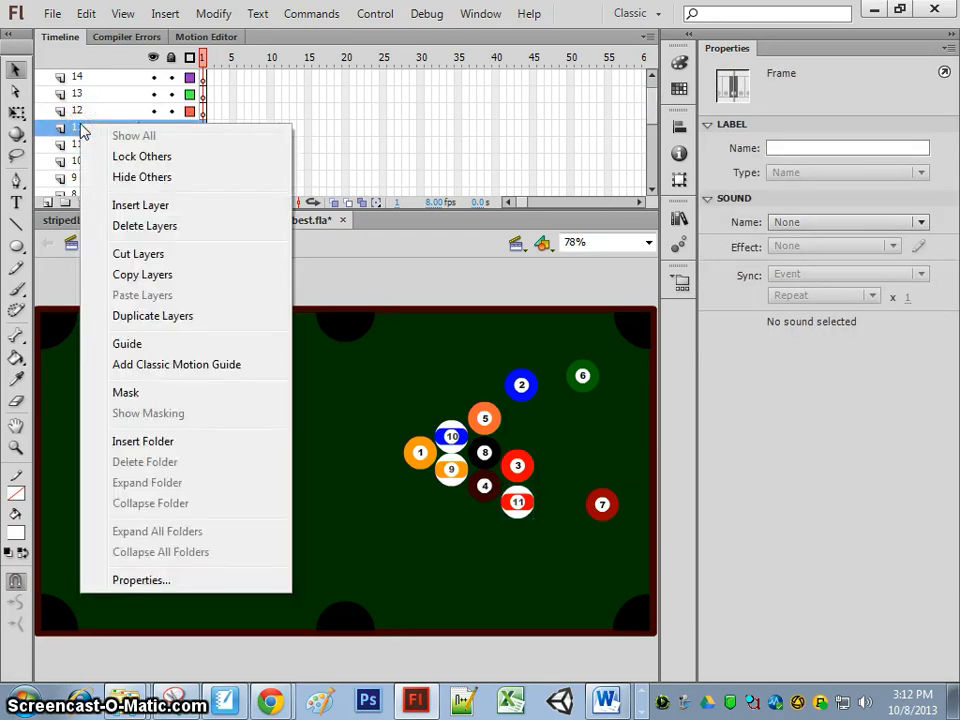
click(126, 217)
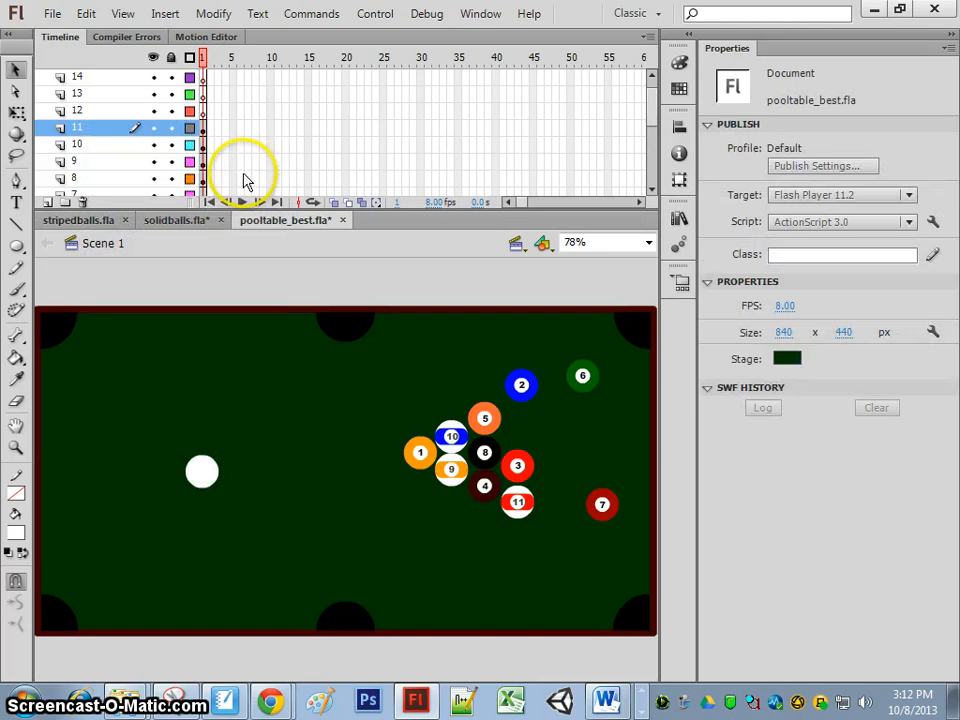
- Copy the 12 ball from stripedballs.fla onto layer 12, with duplicates in a folder, and place it directly above the 3 ball
click(98, 113)
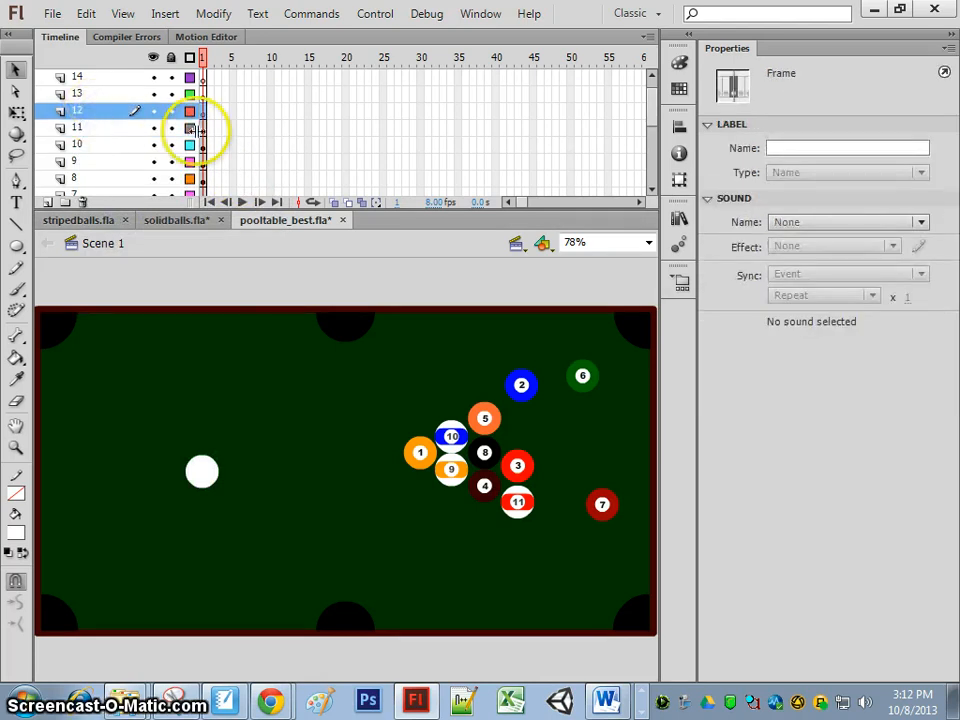
click(86, 219)
click(399, 368)
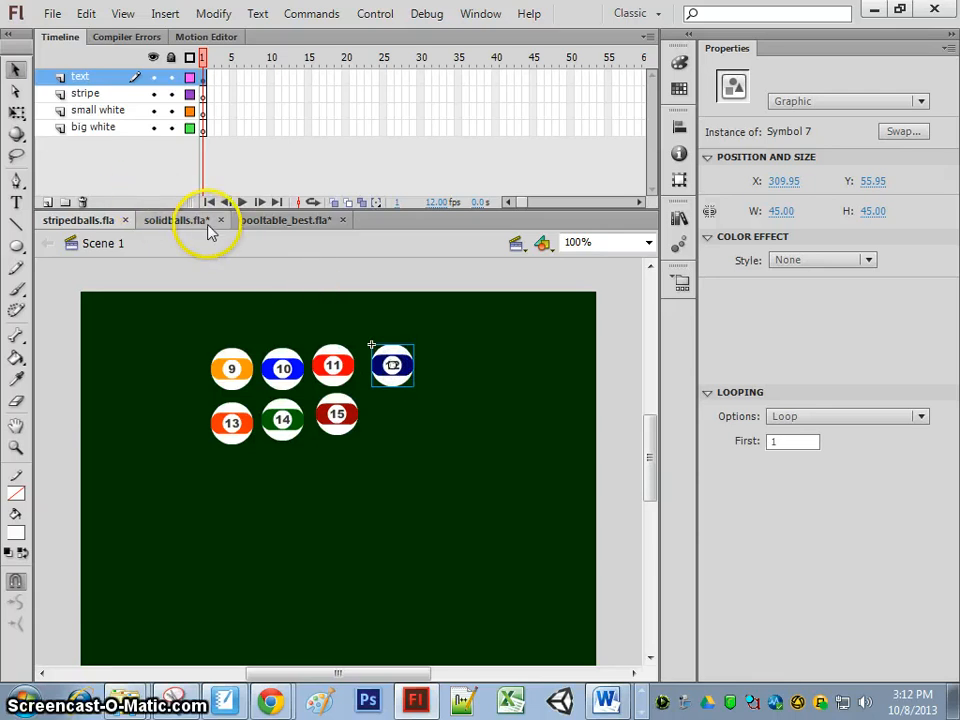
click(300, 220)
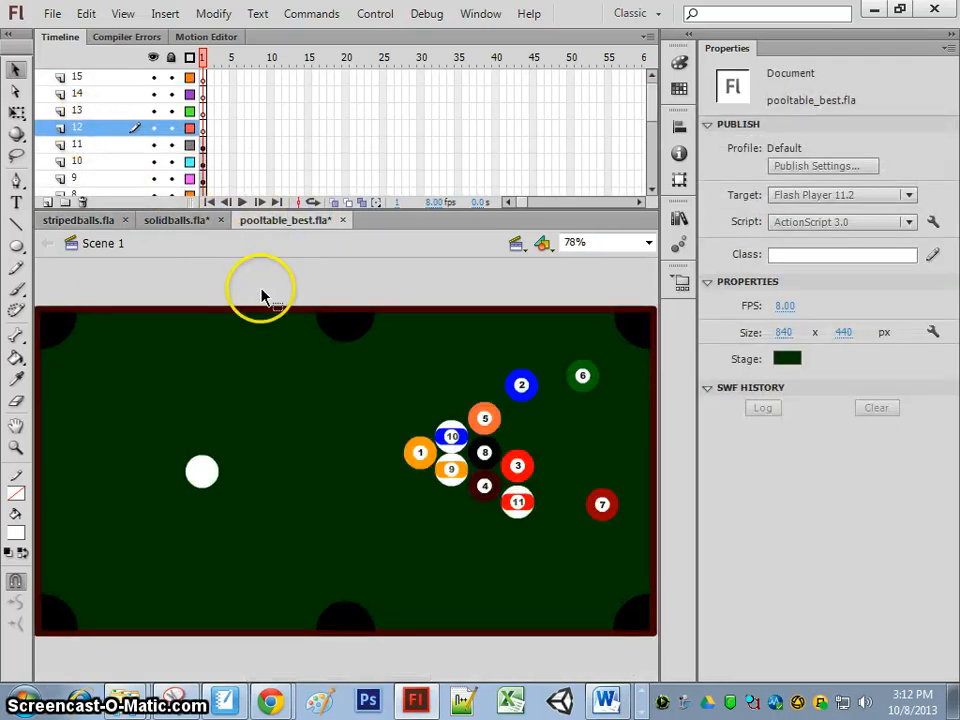
key(ctrl+v)
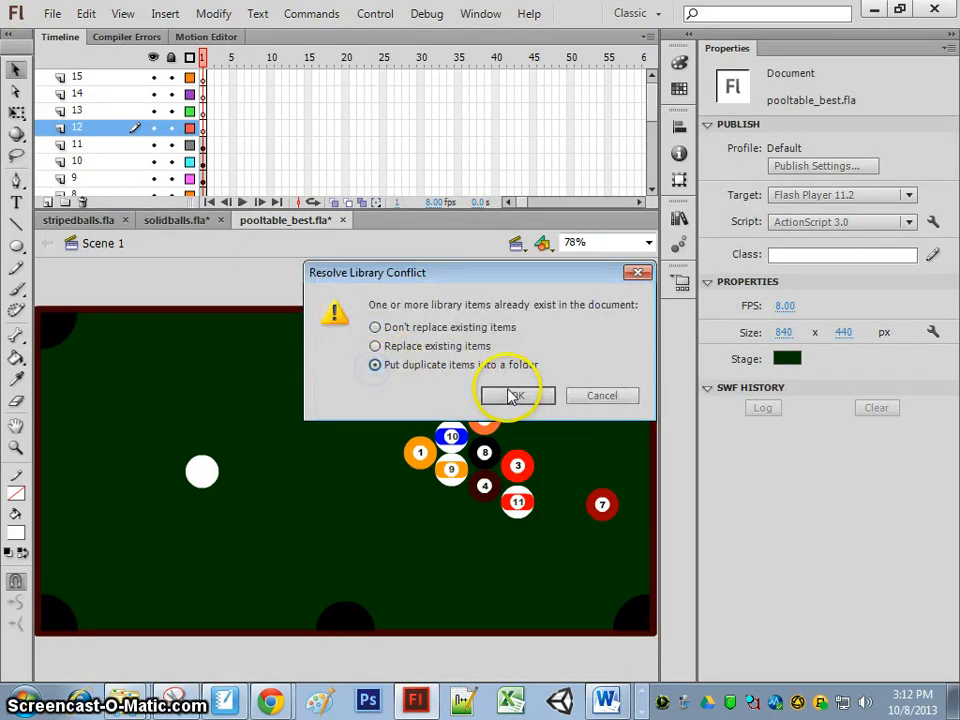
click(513, 396)
drag(347, 480, 517, 433)
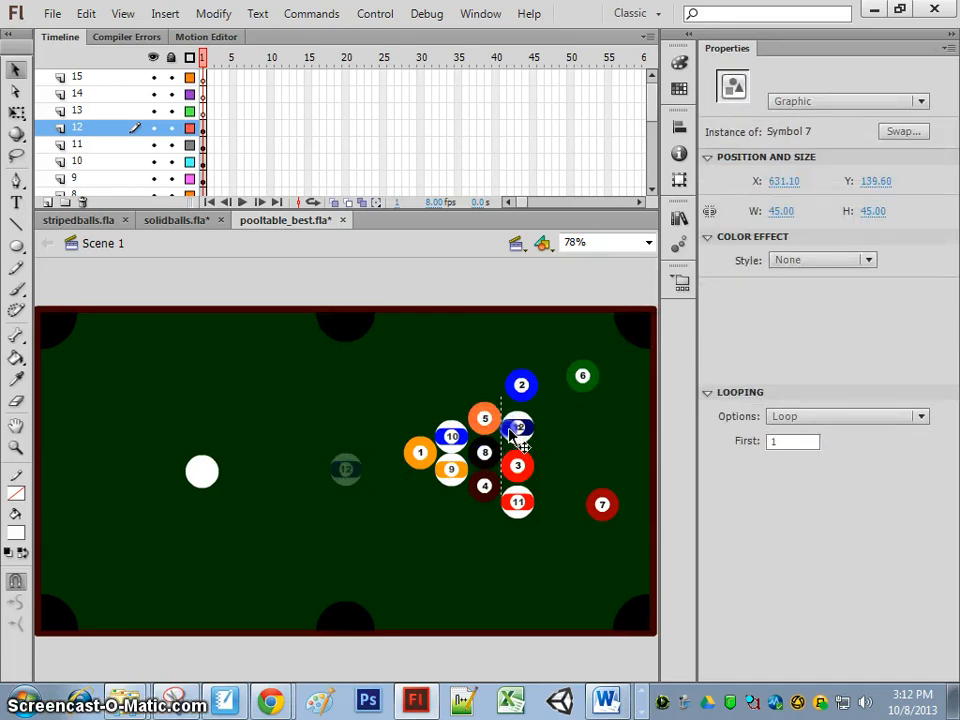
- Move the 2 ball to just above the 12 ball, and the 6 ball to about X 676, Y 251
click(519, 385)
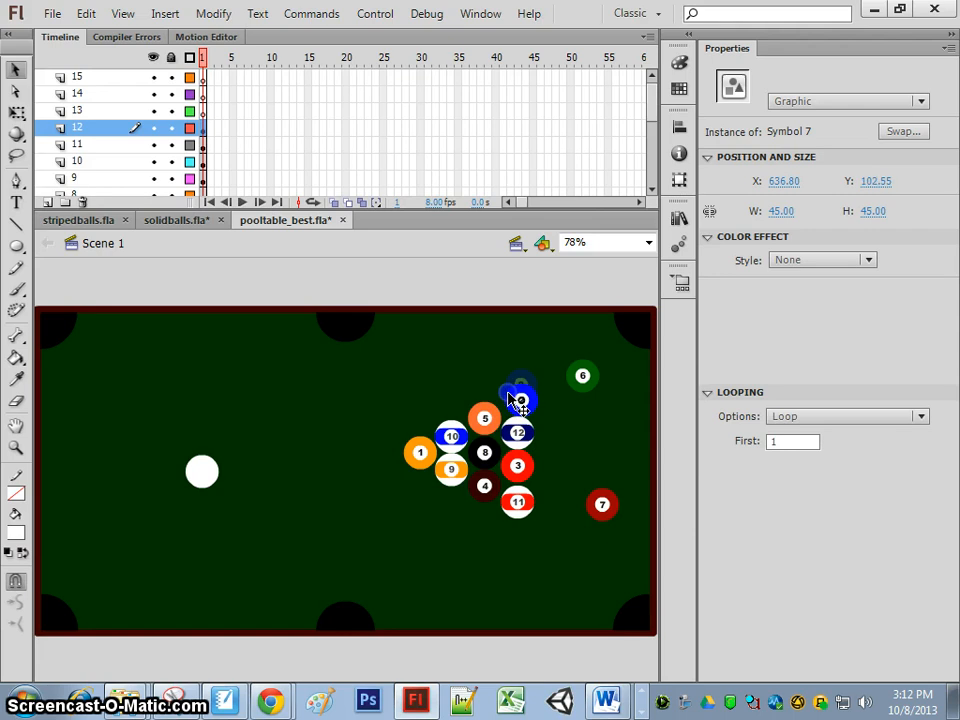
click(515, 398)
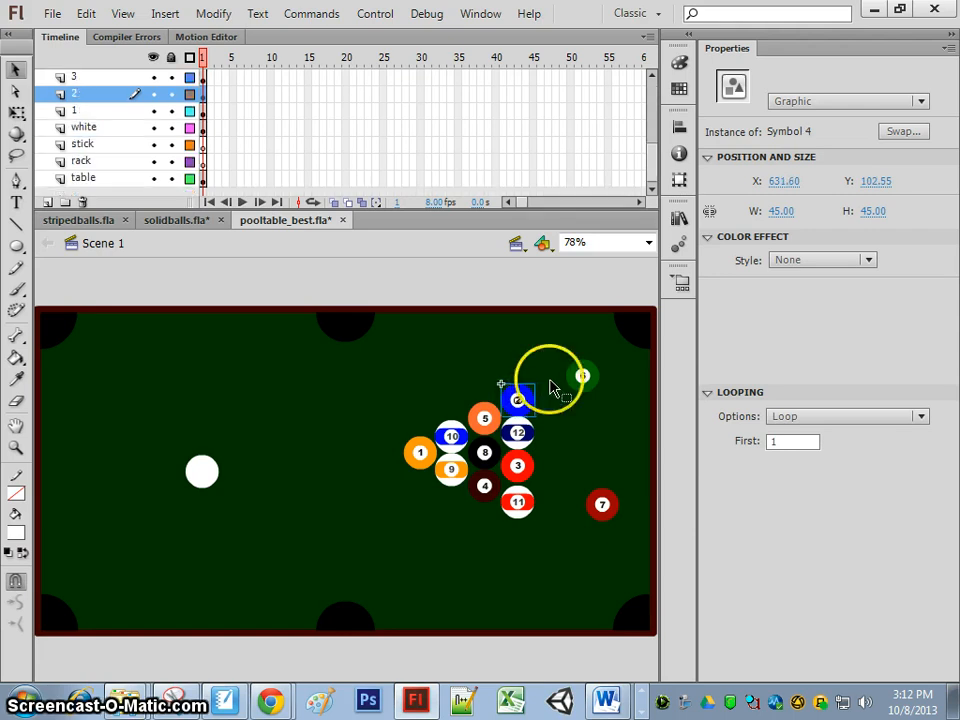
click(577, 382)
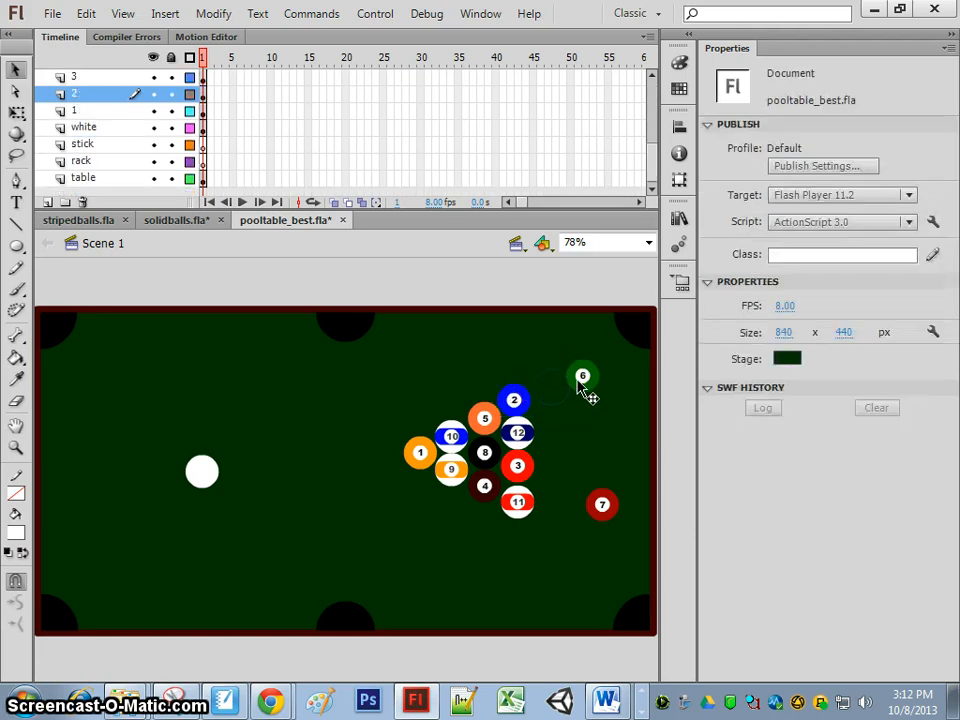
drag(592, 378, 562, 511)
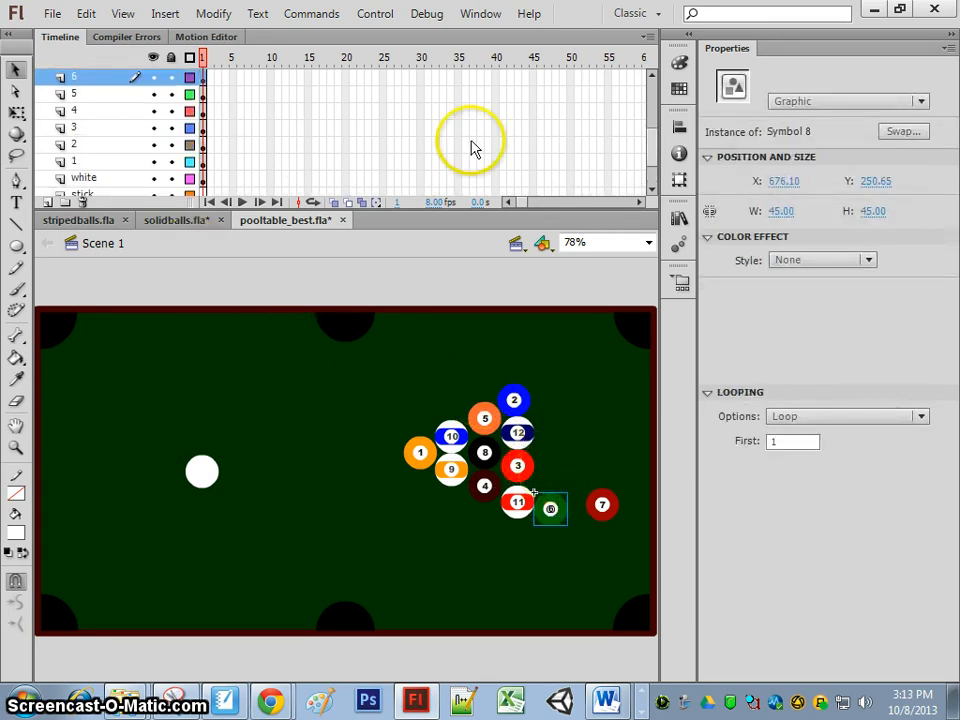
- With layer 13 active in the pool table document, copy the 13 ball from stripedballs.fla
drag(655, 145, 651, 86)
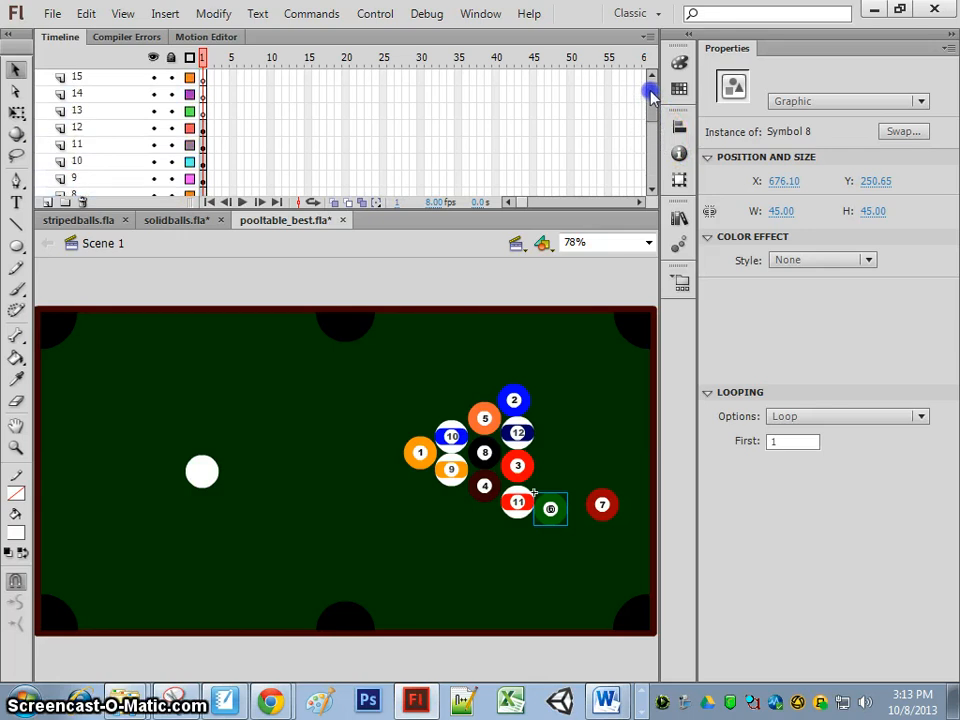
click(104, 111)
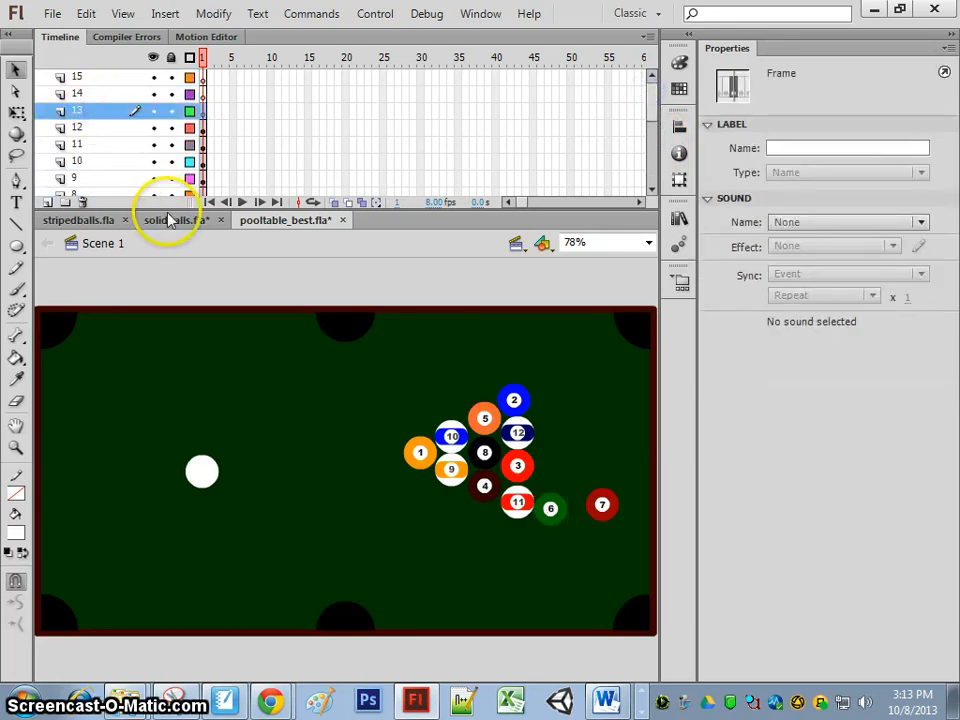
click(80, 219)
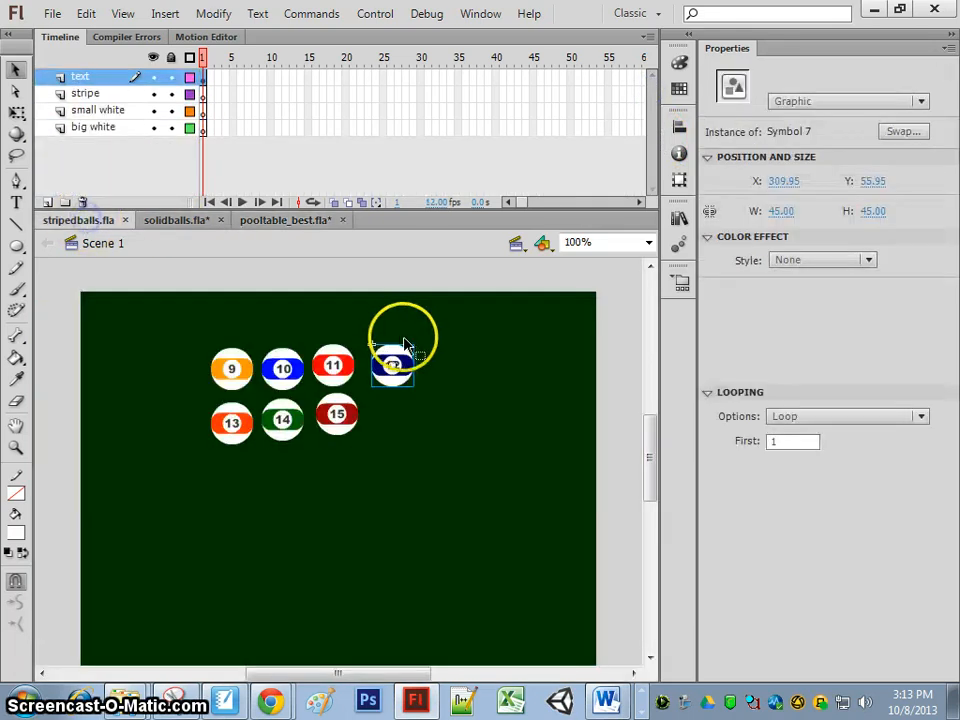
click(226, 430)
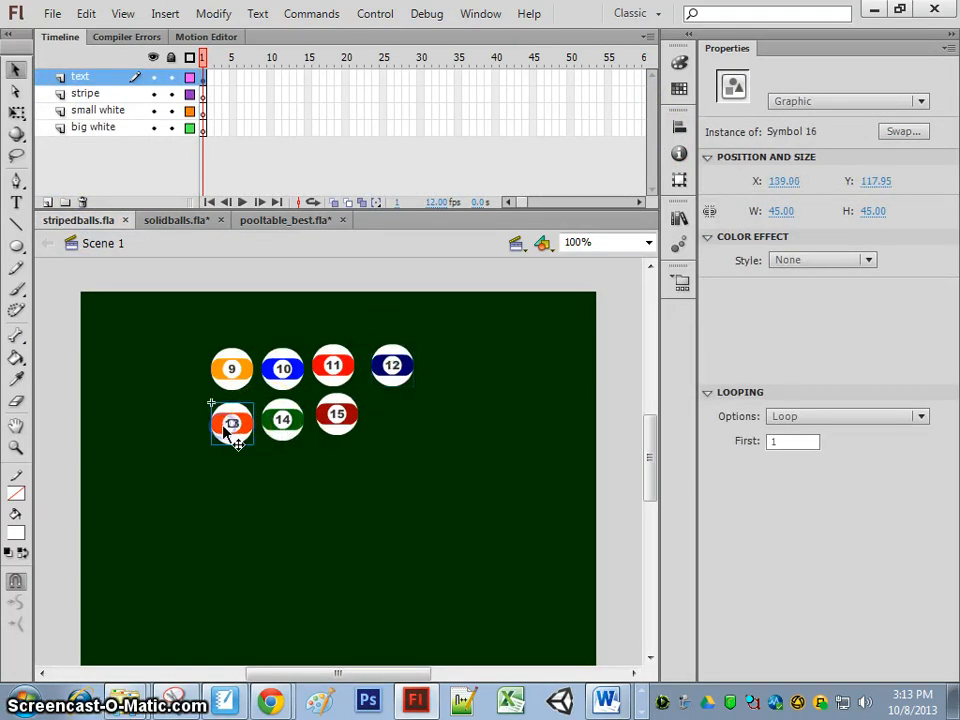
- Paste the 13 ball with duplicates in a folder, place it just above the 6 ball, and move the 7 ball to about X 676, Y 154
click(293, 219)
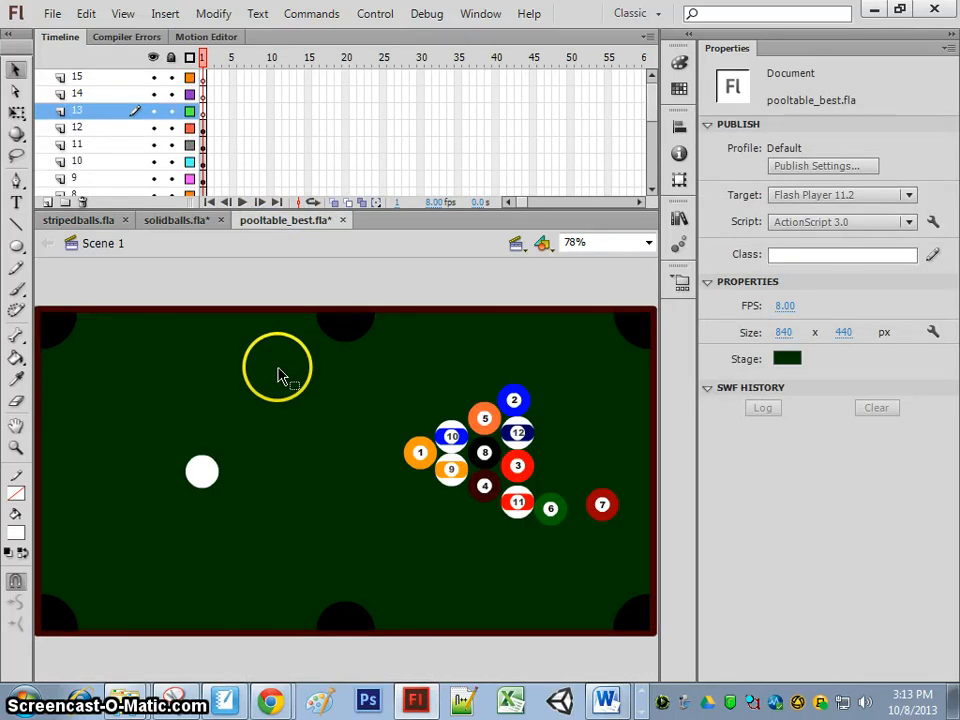
key(ctrl+v)
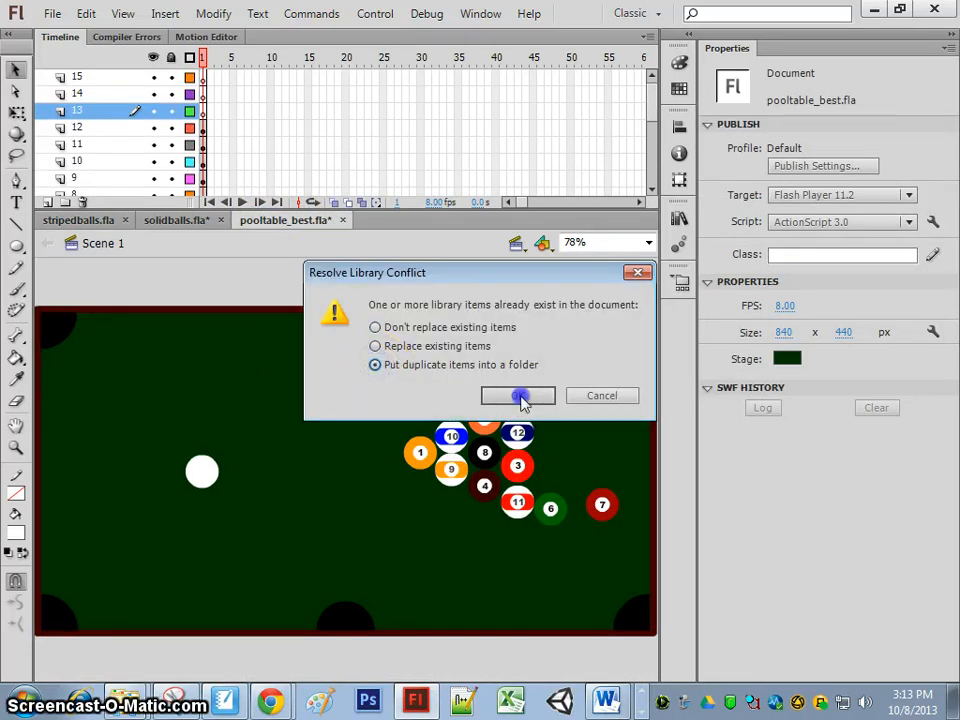
click(520, 396)
drag(369, 472, 497, 472)
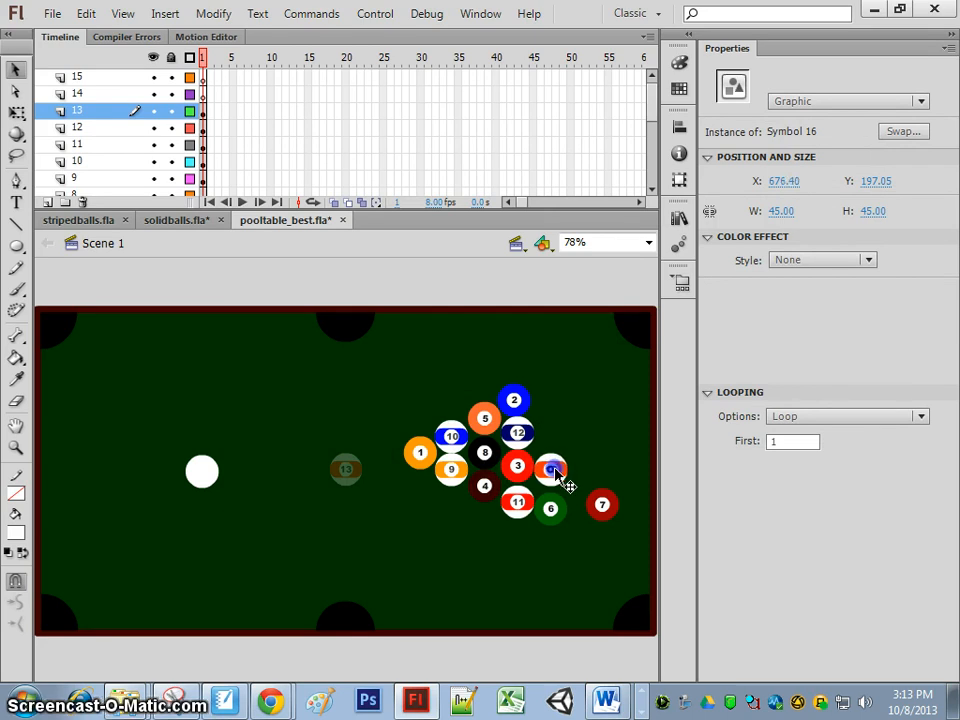
drag(555, 479, 551, 438)
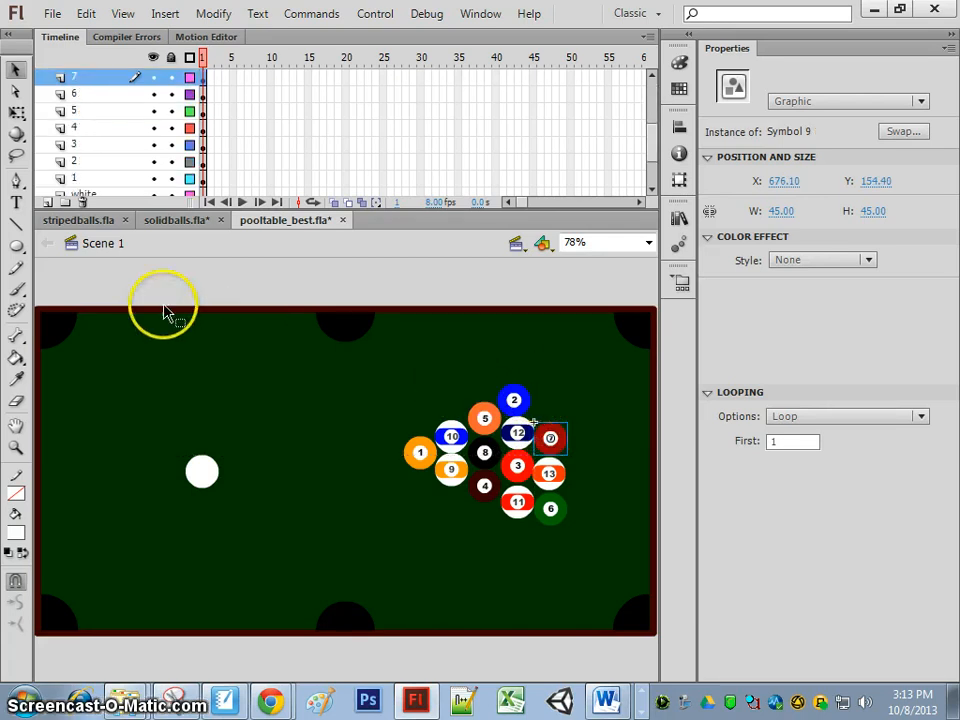
- Copy the 14 ball from stripedballs.fla and paste it onto layer 14 of pooltable_best.fla, putting duplicate items into a folder
click(83, 219)
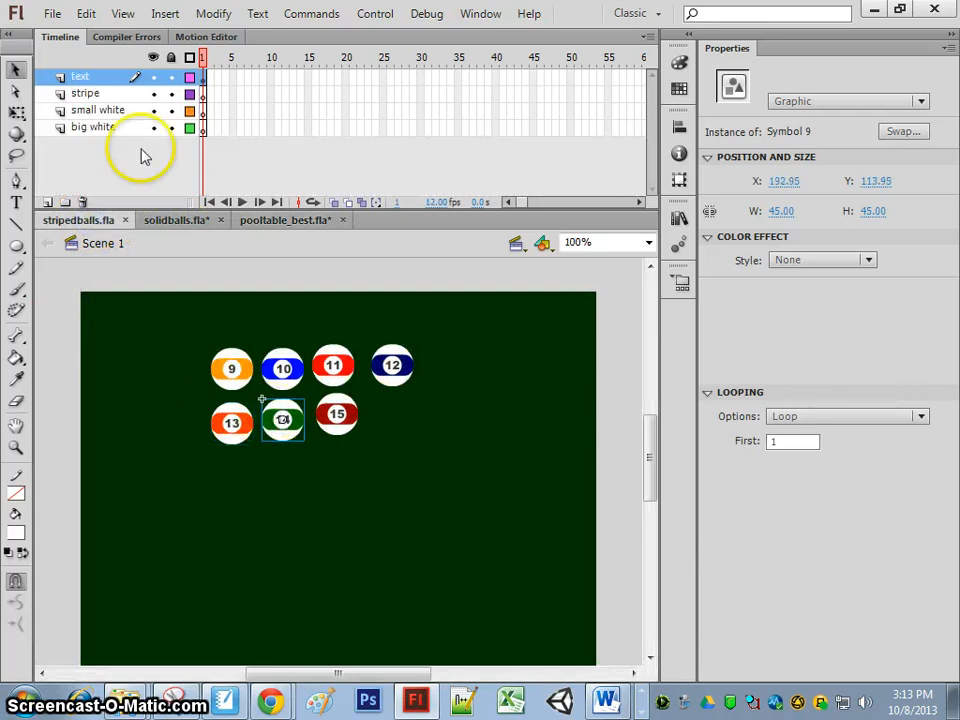
click(285, 221)
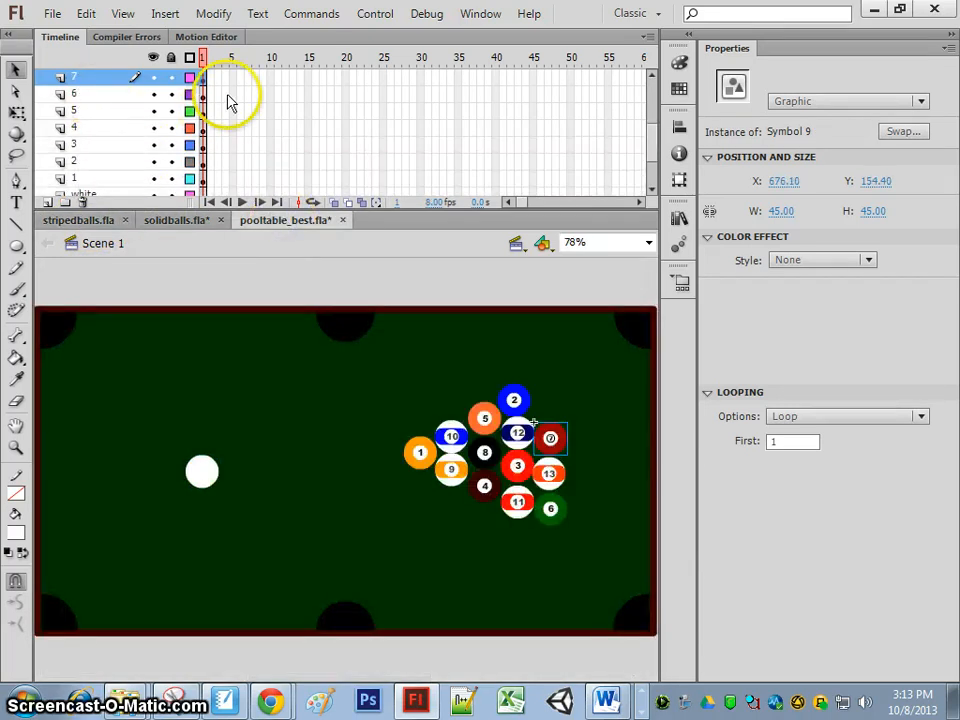
drag(645, 141, 645, 117)
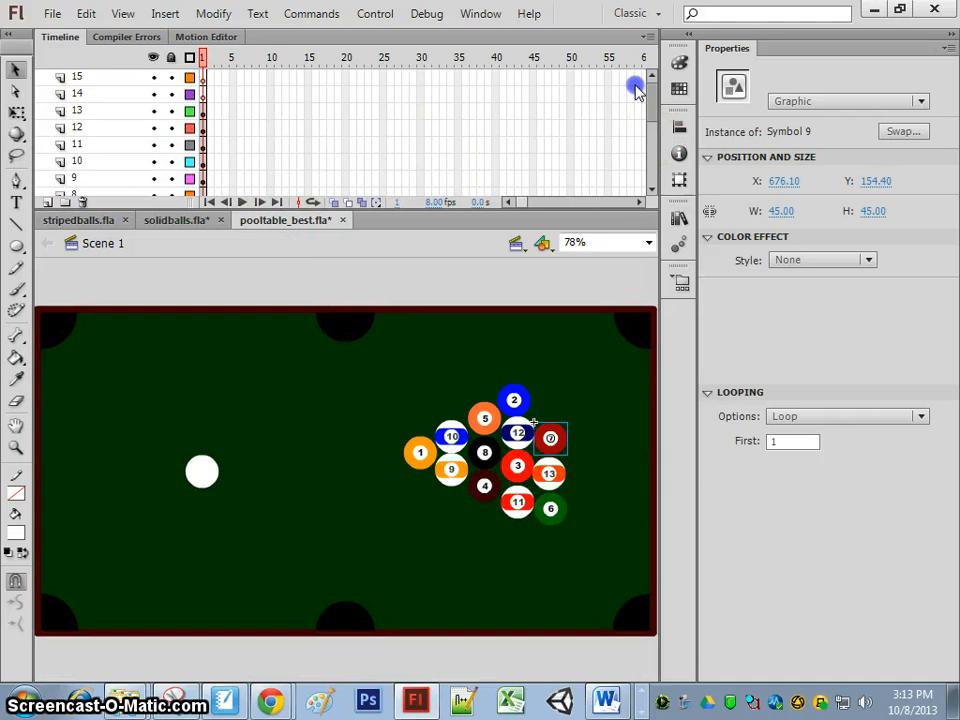
click(77, 93)
key(ctrl+v)
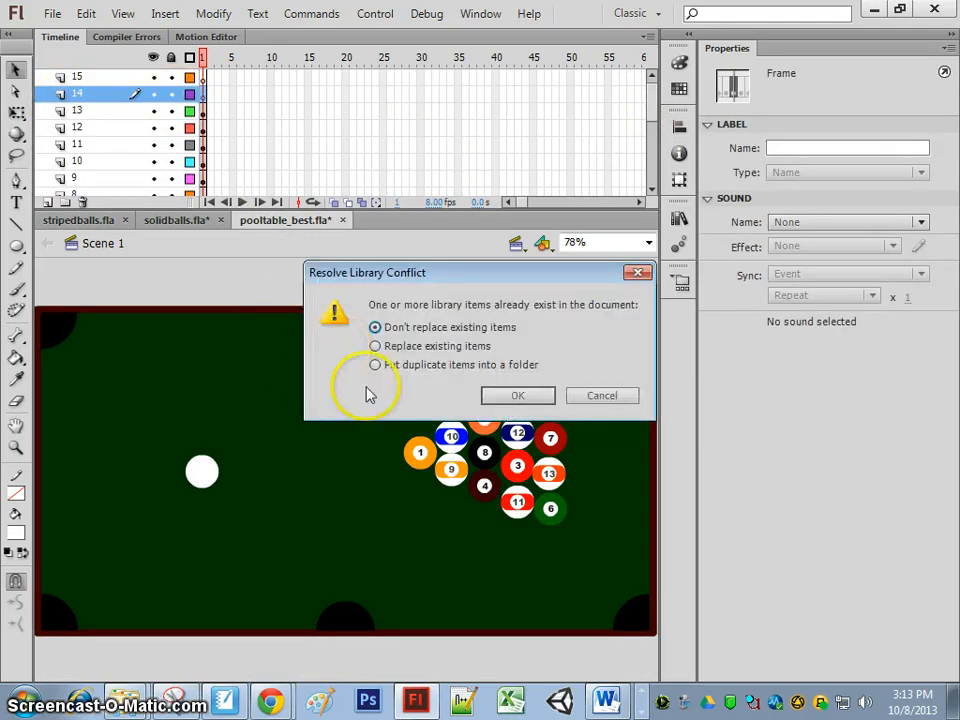
click(375, 364)
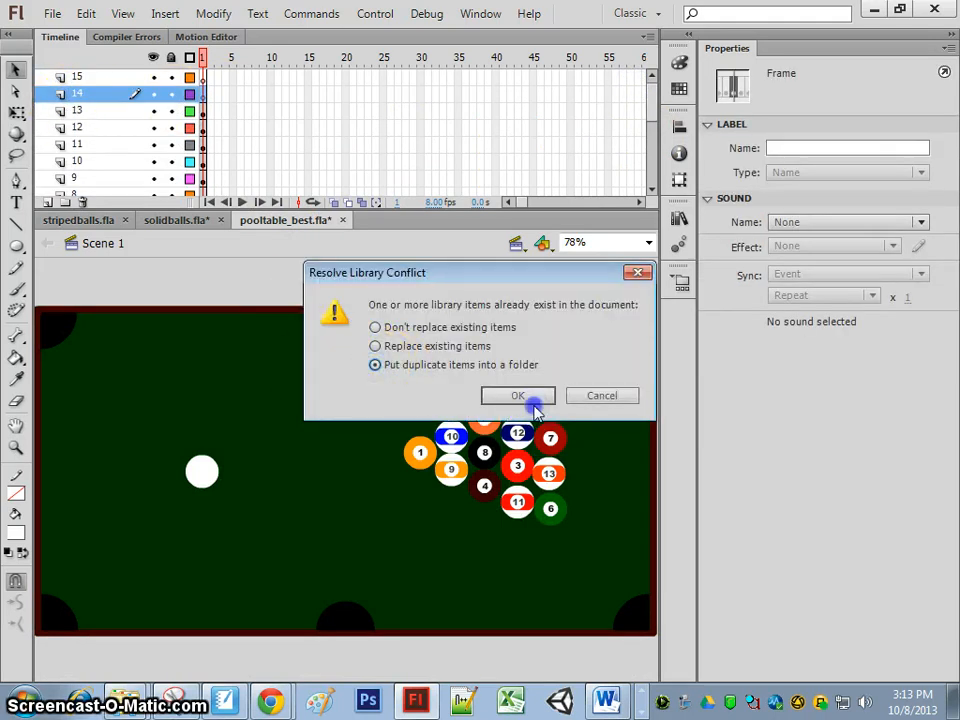
click(518, 395)
- Place the 14 ball directly above the 12 ball, and move the 2 ball above the 7 ball at about X 676, Y 107
click(343, 467)
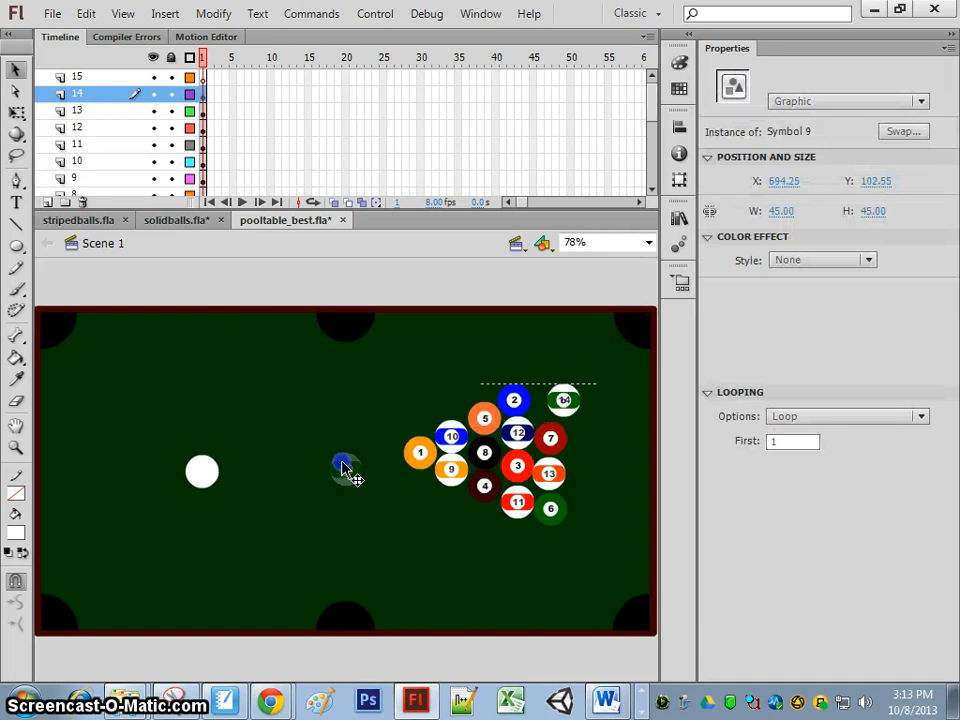
drag(343, 467, 549, 405)
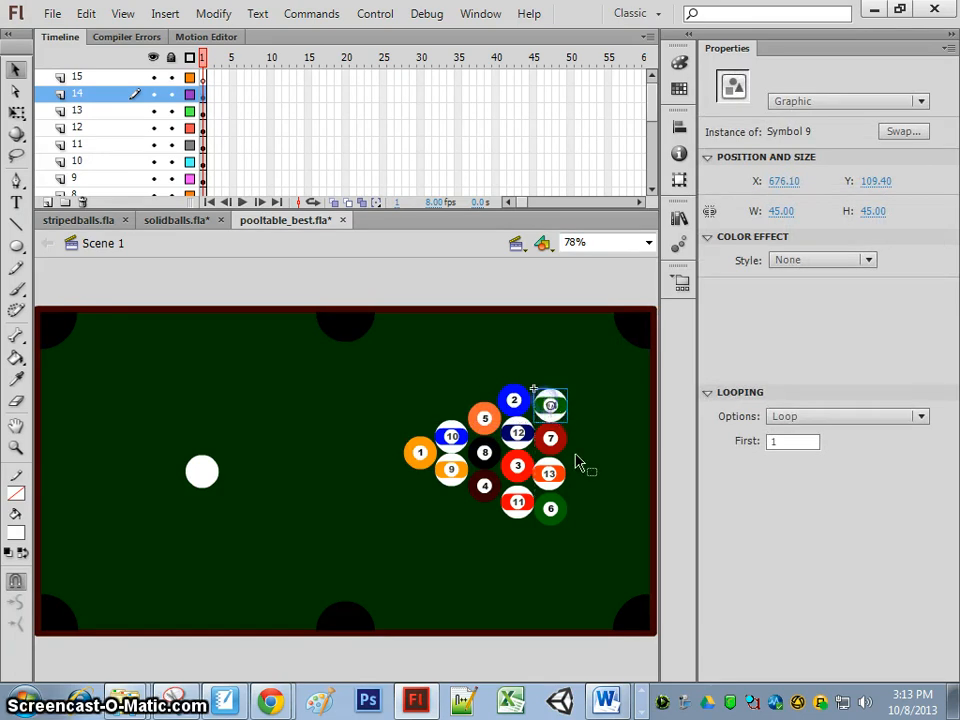
click(550, 512)
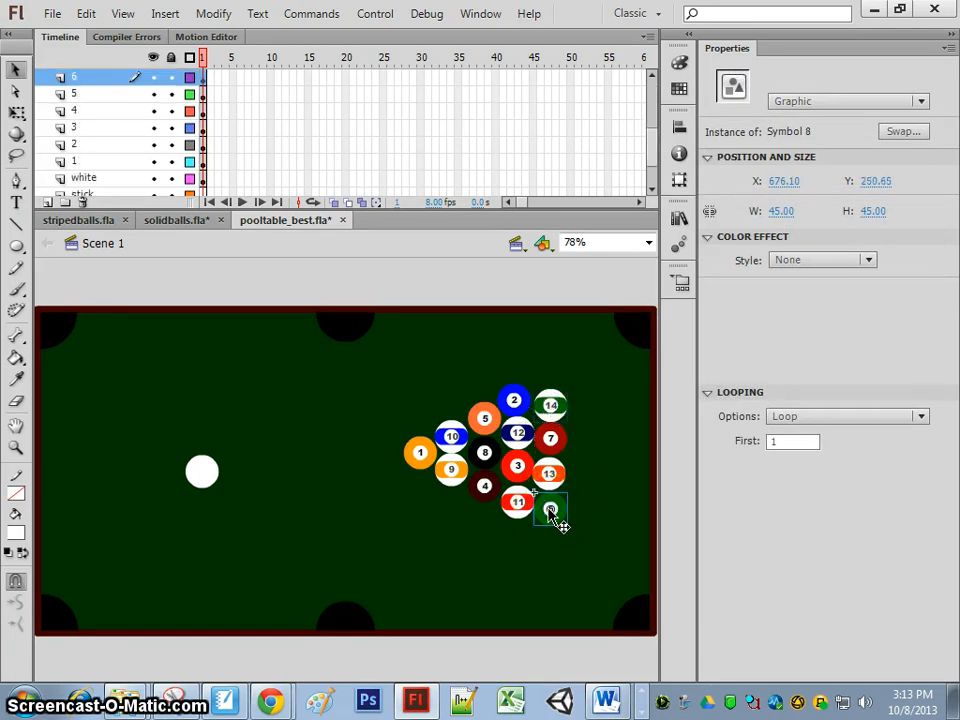
drag(515, 395, 549, 377)
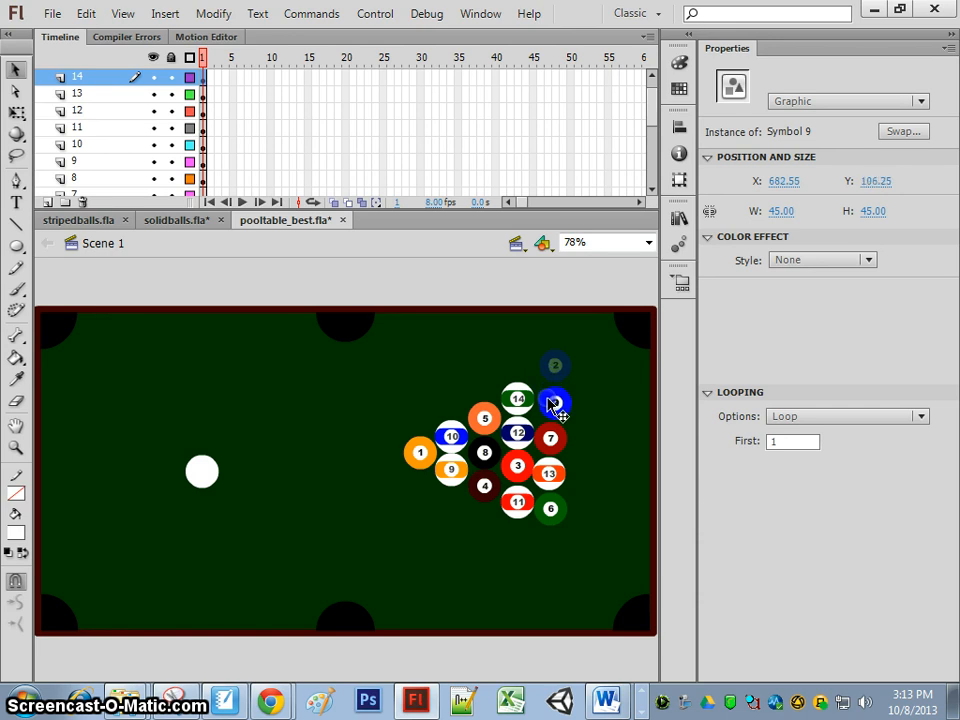
mouse_move(547, 399)
mouse_down()
mouse_move(547, 385)
mouse_move(551, 404)
mouse_up()
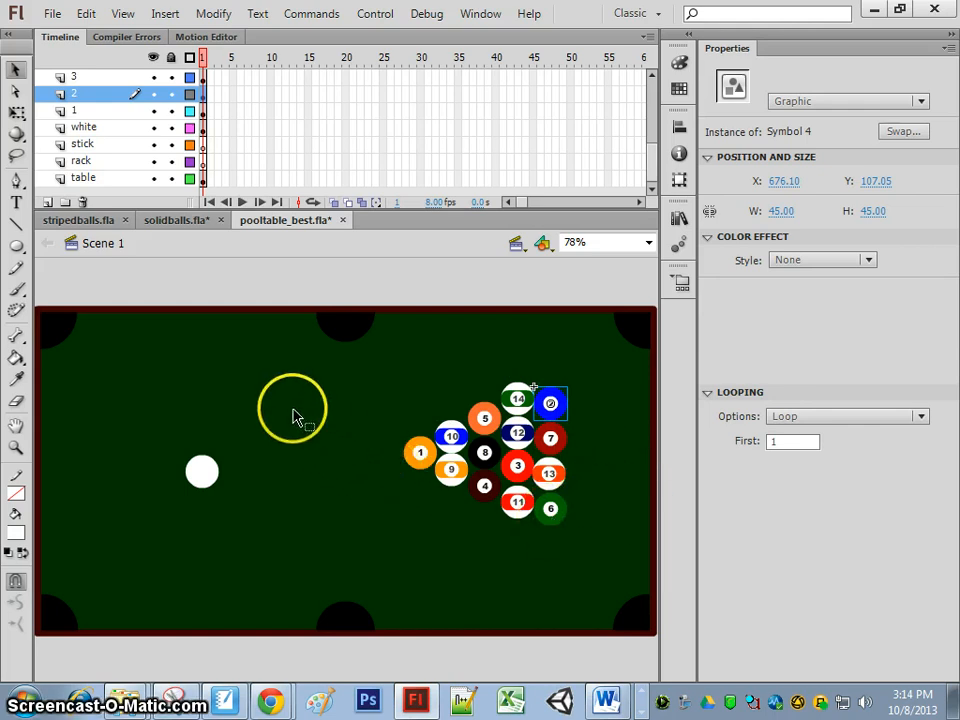
- Copy the 15 ball from stripedballs.fla onto layer 15, with duplicates in a folder, and place it just above the 2 ball
click(90, 226)
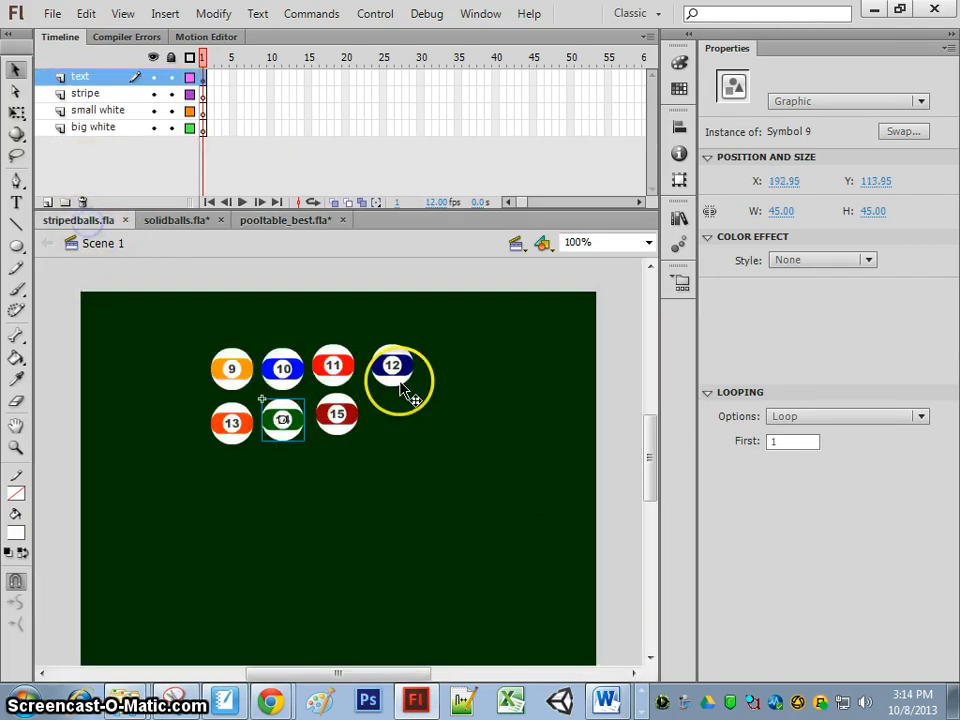
click(338, 414)
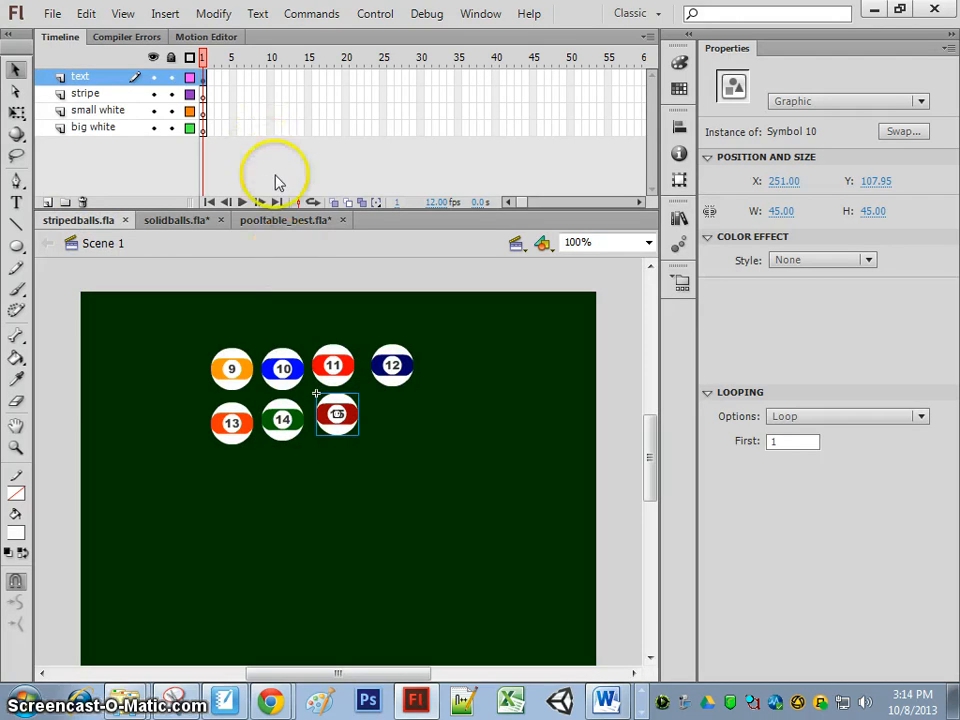
click(282, 221)
scroll(500, 178, up, 6)
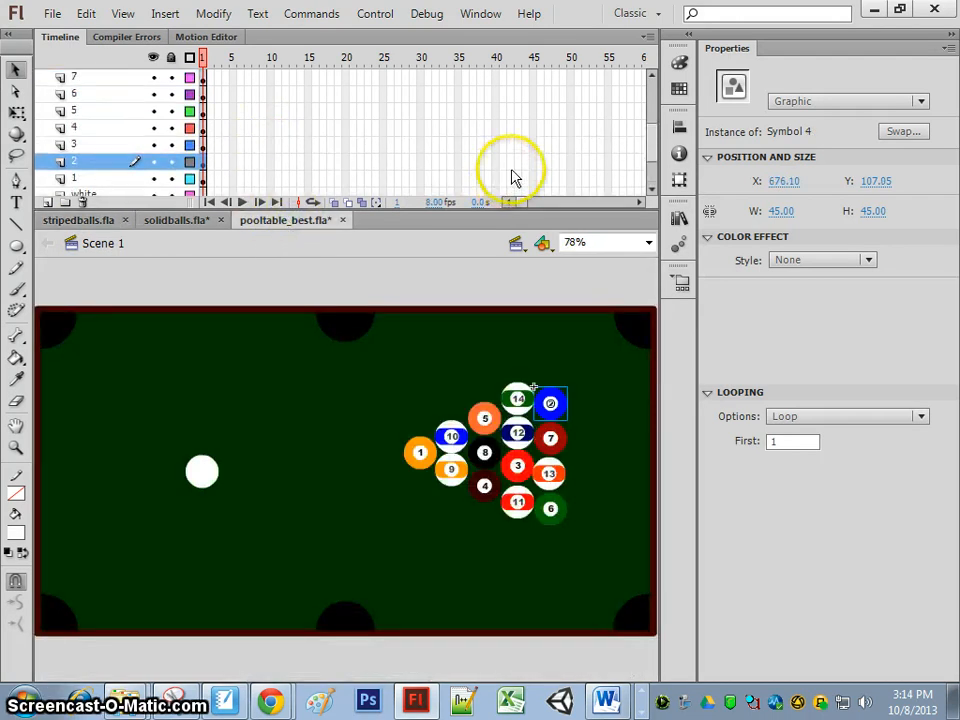
click(127, 83)
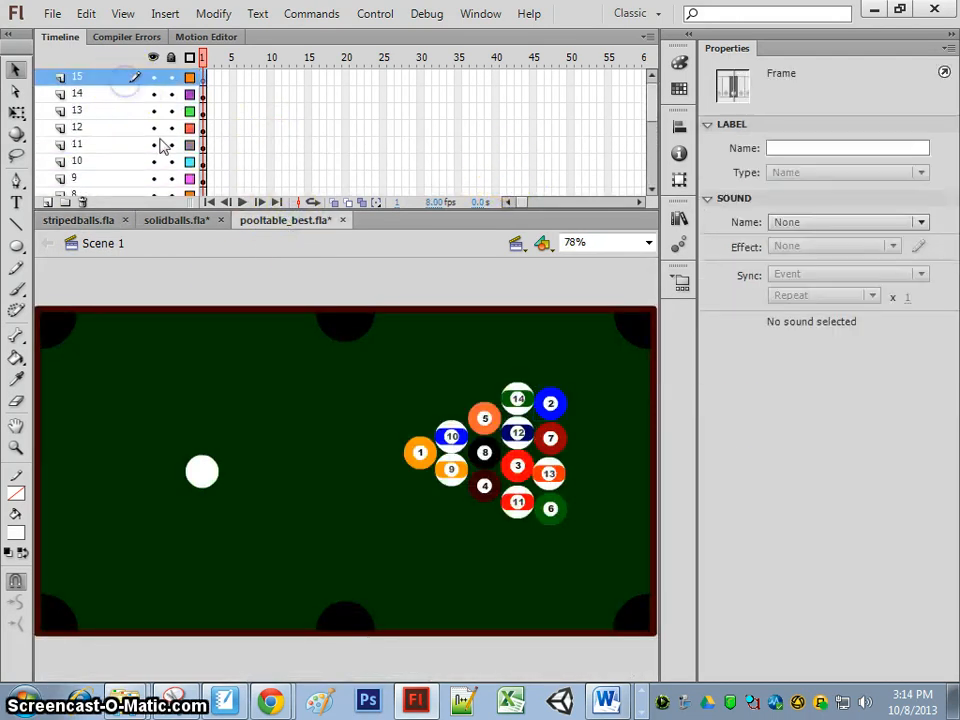
key(ctrl+v)
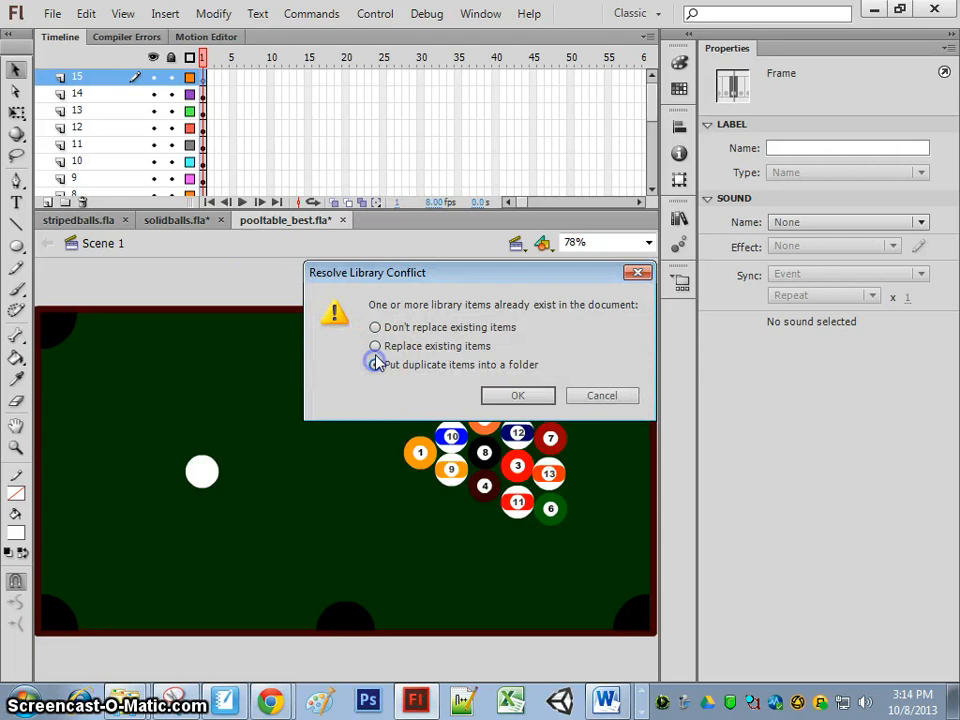
click(520, 400)
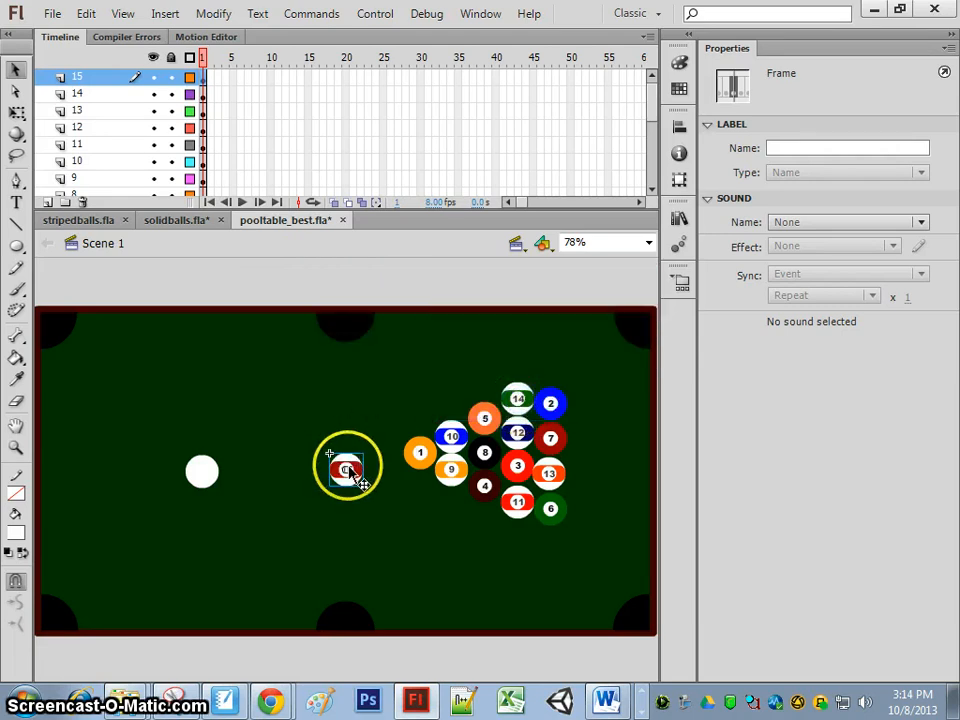
drag(349, 467, 552, 372)
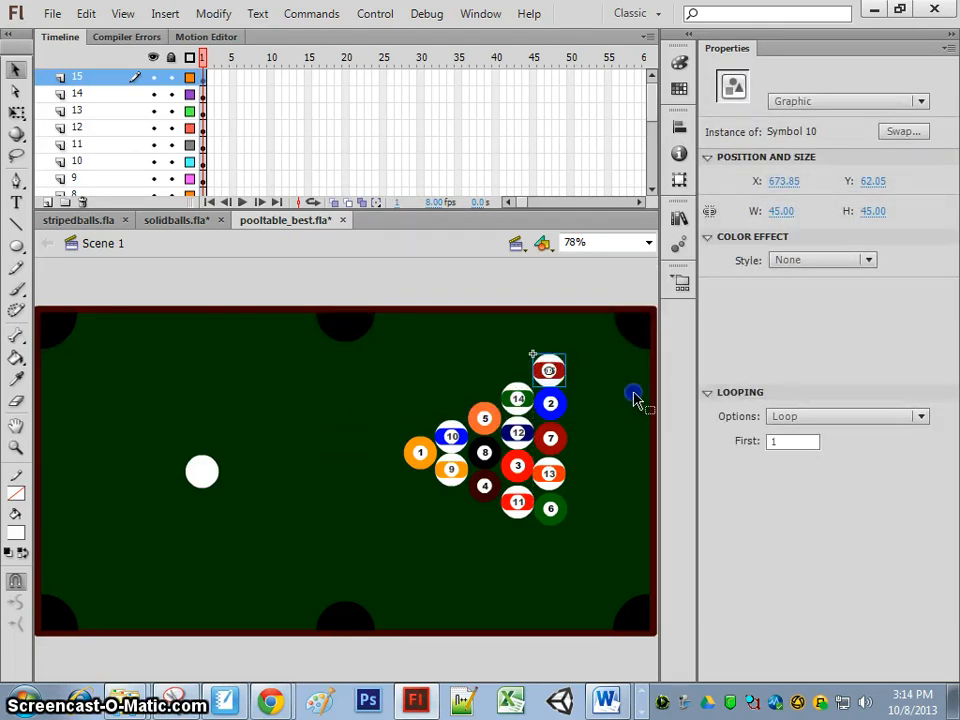
- Select the 15, 2, 7, 13 and 6 balls in the rack's last column and align them by their right edges
click(634, 397)
click(552, 377)
shift+click(558, 415)
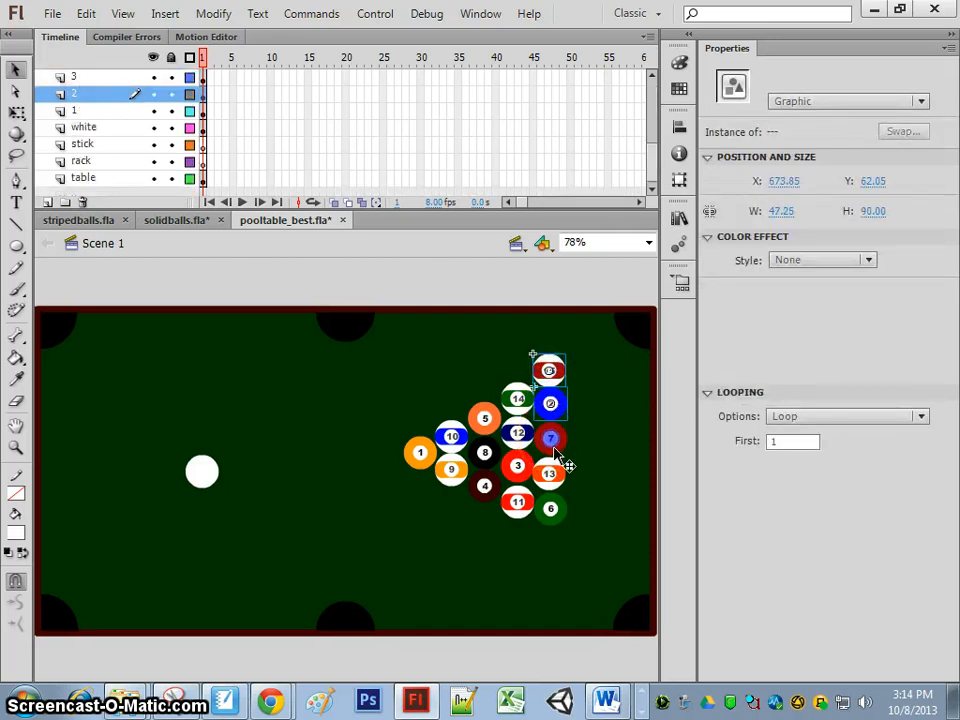
shift+click(553, 440)
shift+click(553, 476)
shift+click(553, 510)
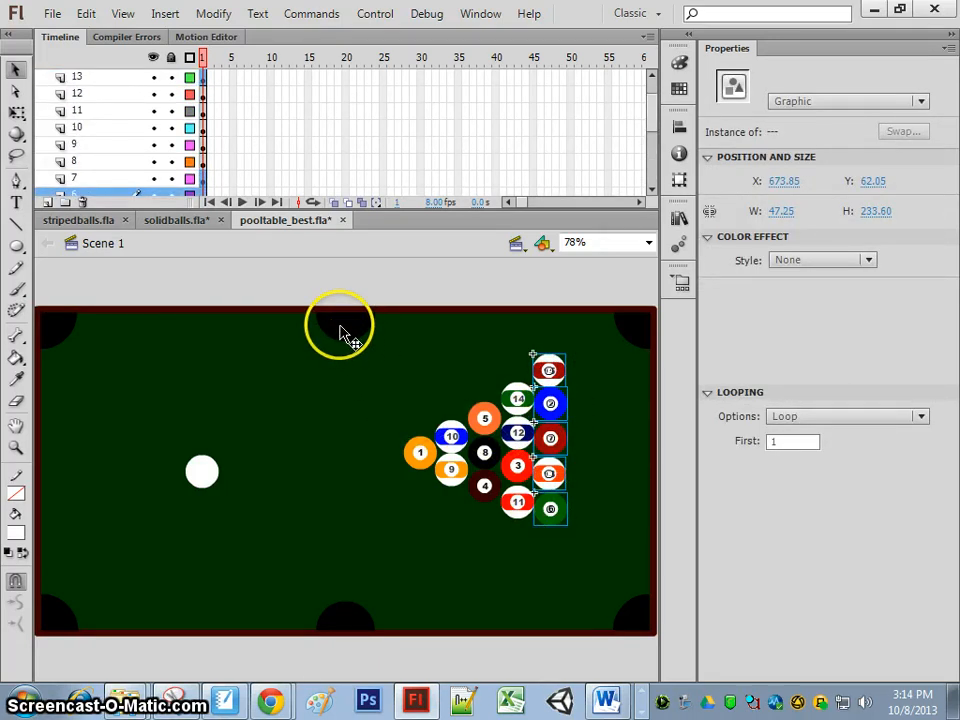
click(205, 15)
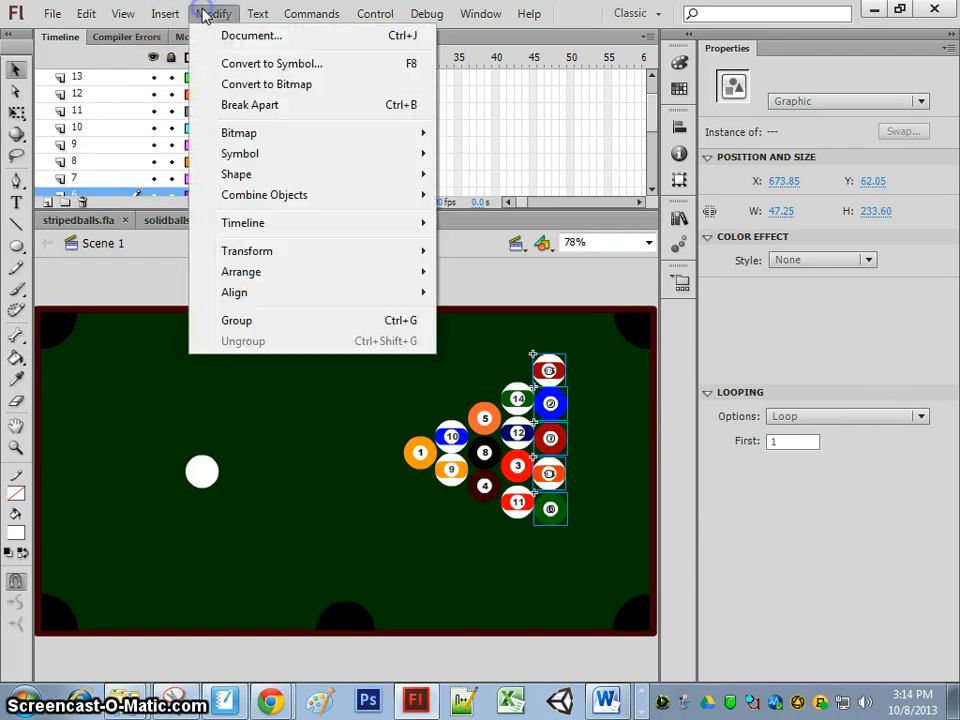
mouse_move(266, 290)
click(475, 333)
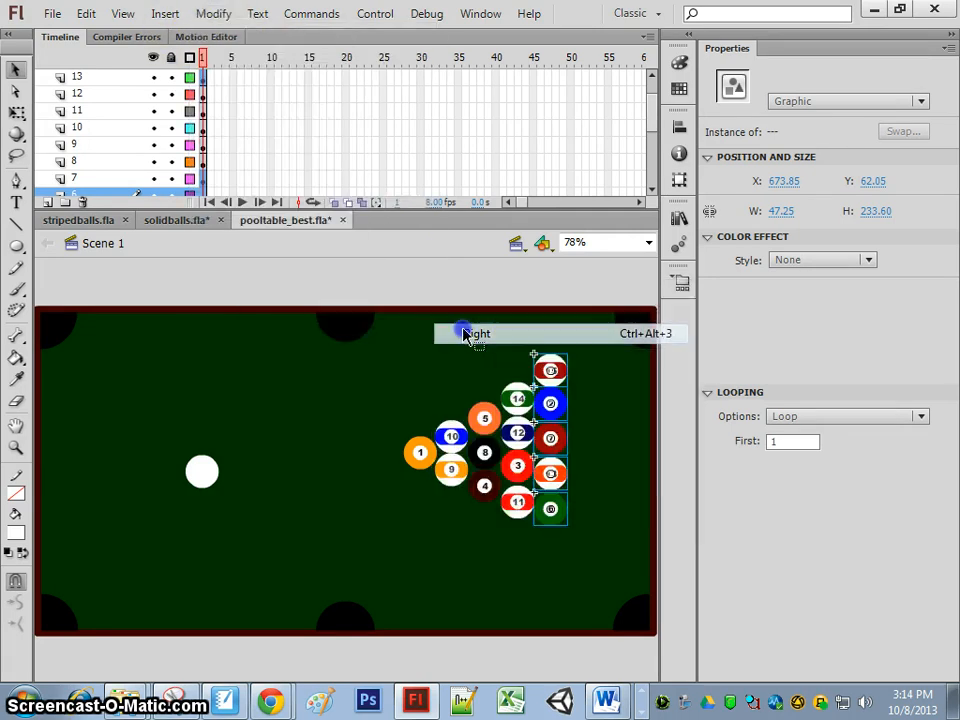
- Space the five selected balls of the last column evenly with Distribute Heights
click(213, 14)
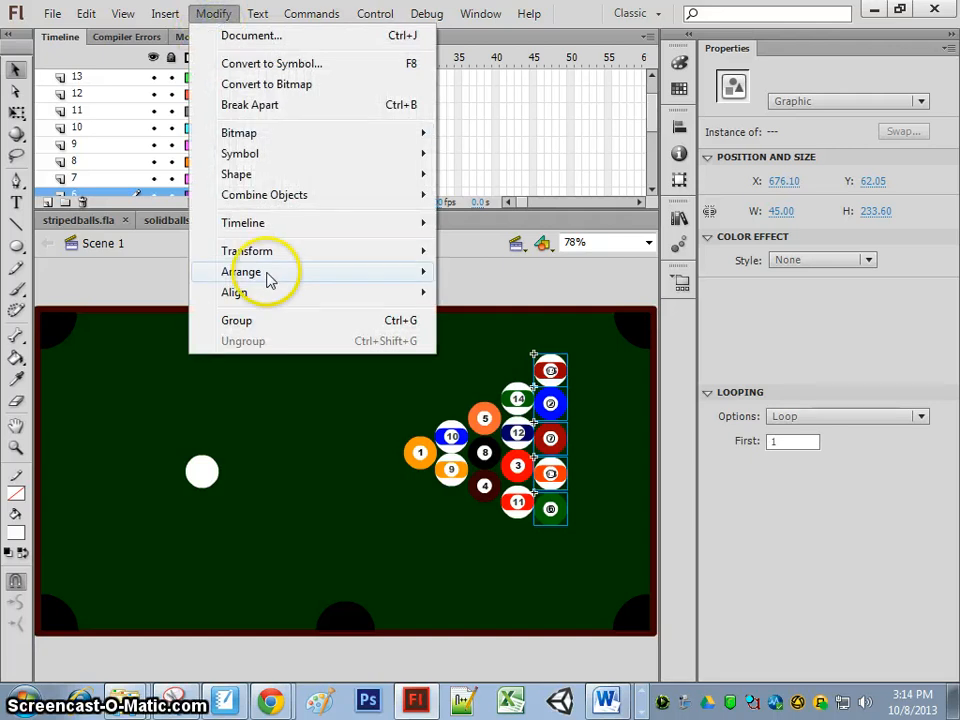
mouse_move(262, 259)
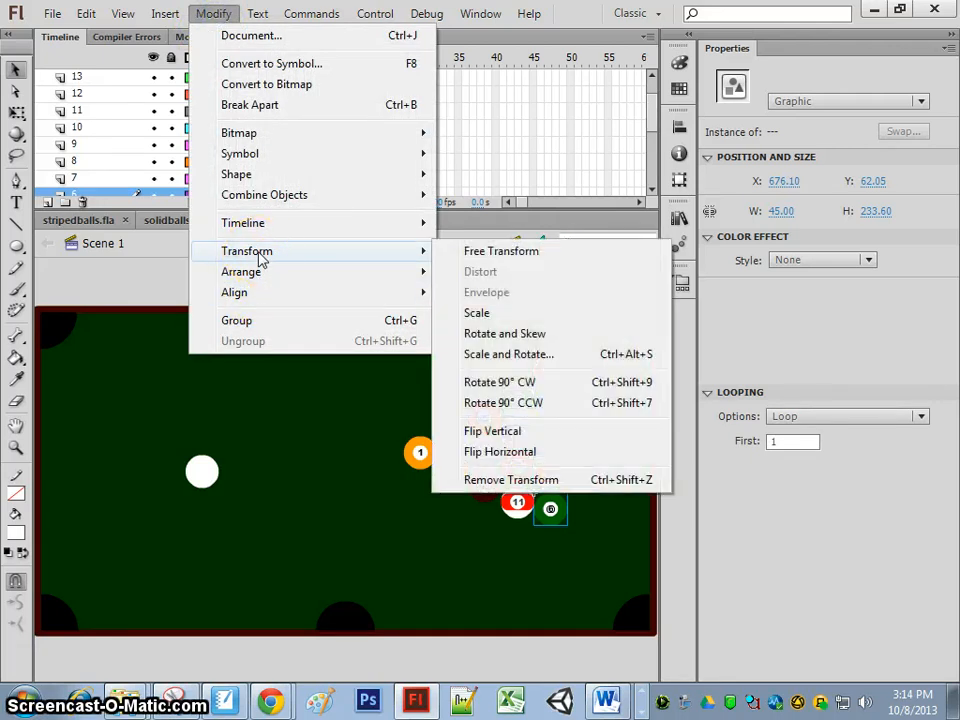
mouse_move(257, 292)
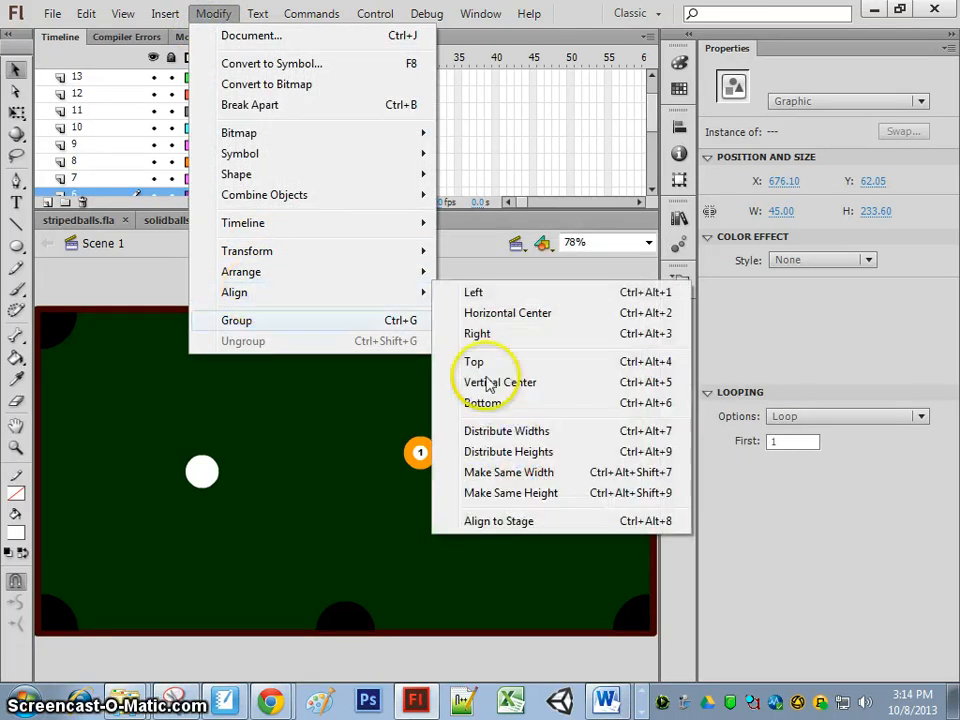
click(545, 452)
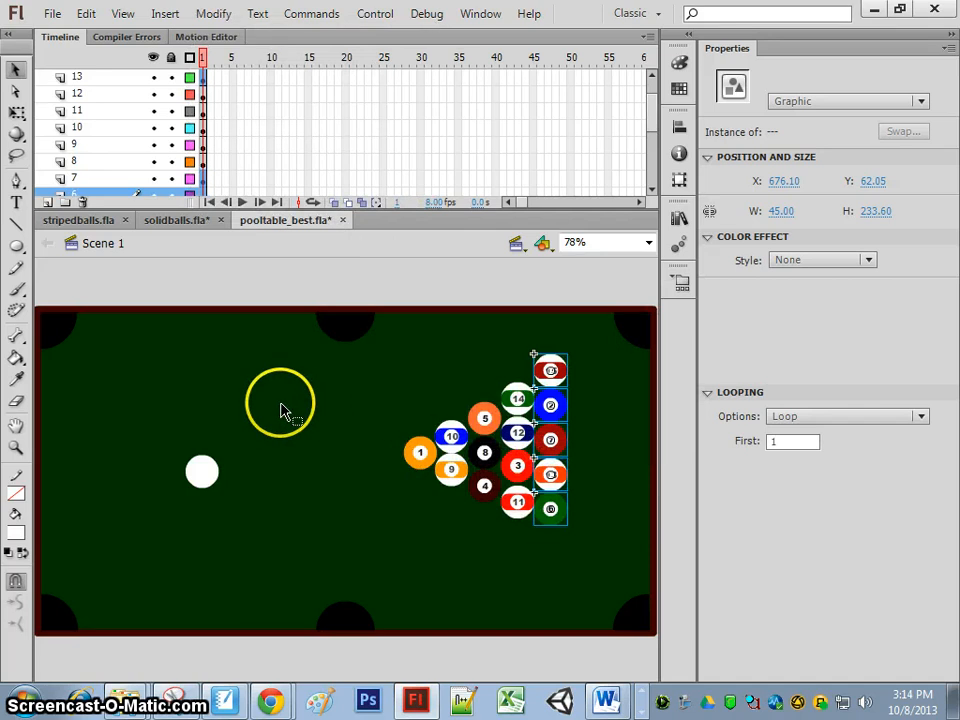
- Nudge the selected five-ball column down to Y 86.75 so it centres on the rack, and deselect it
key(Down)
key(Down)
key(Down)
key(Down)
key(Down)
key(Down)
key(Down)
key(Down)
key(Down)
key(Down)
key(Down)
key(Down)
key(Down)
key(Down)
key(Down)
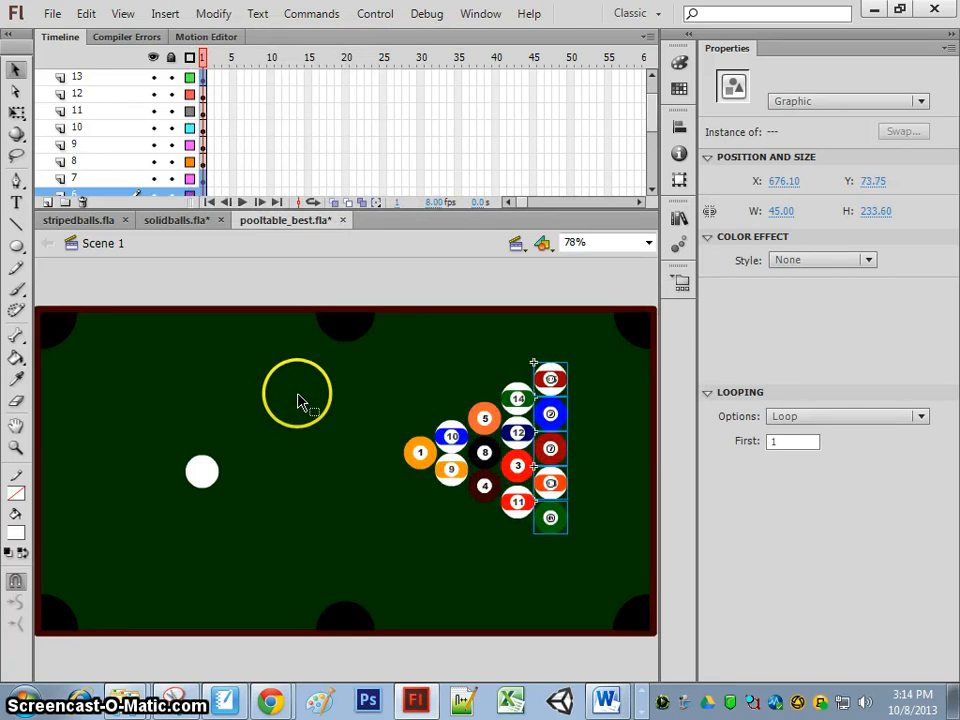
key(Down)
key(Down)
key(Down)
key(Down)
key(Down)
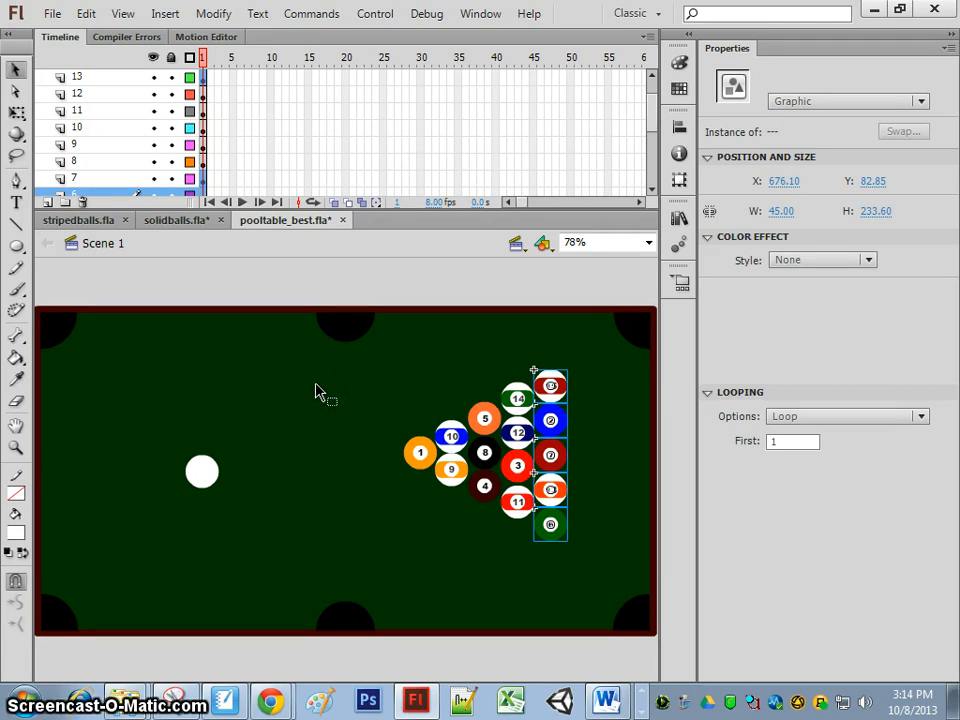
key(Down)
key(Down)
key(Down)
key(Down)
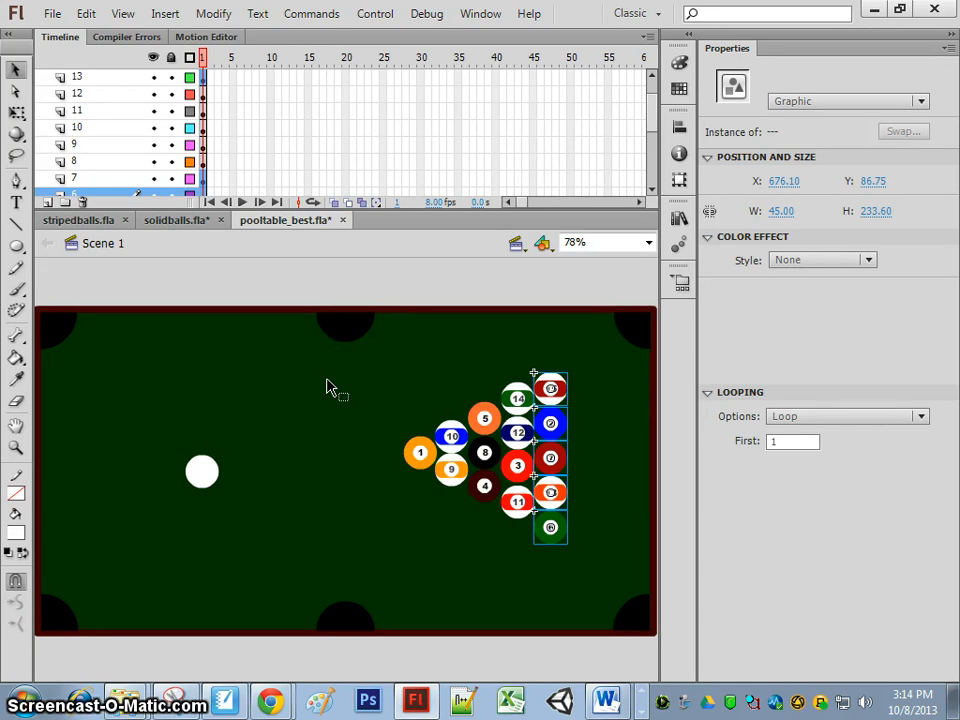
click(327, 386)
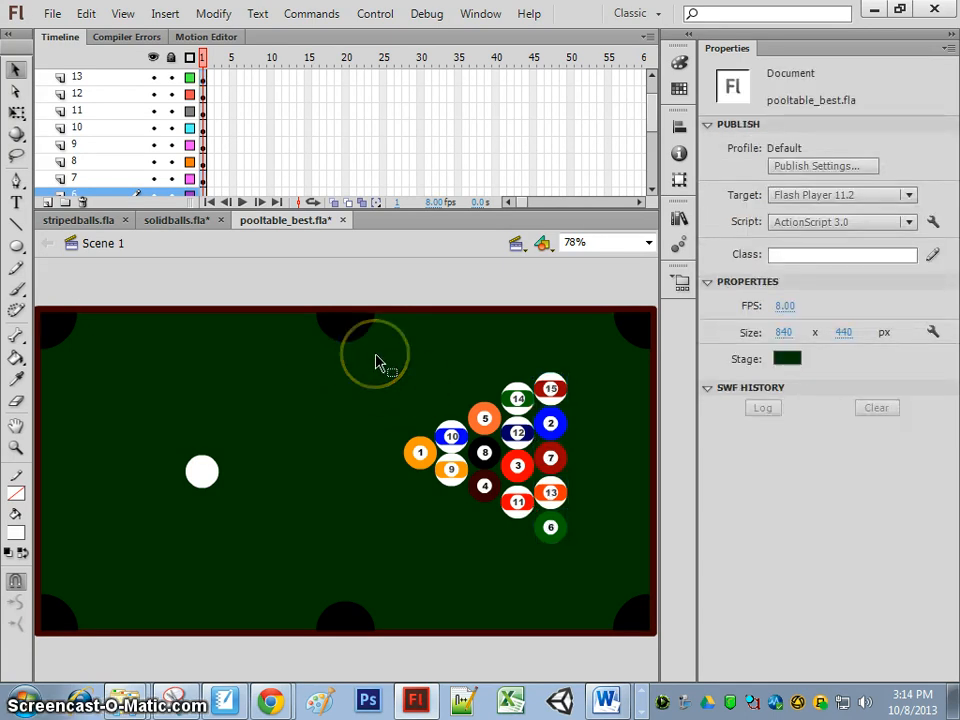
- Select the 14, 12, 3 and 11 balls in the rack's four-ball column together
click(517, 399)
shift+click(517, 432)
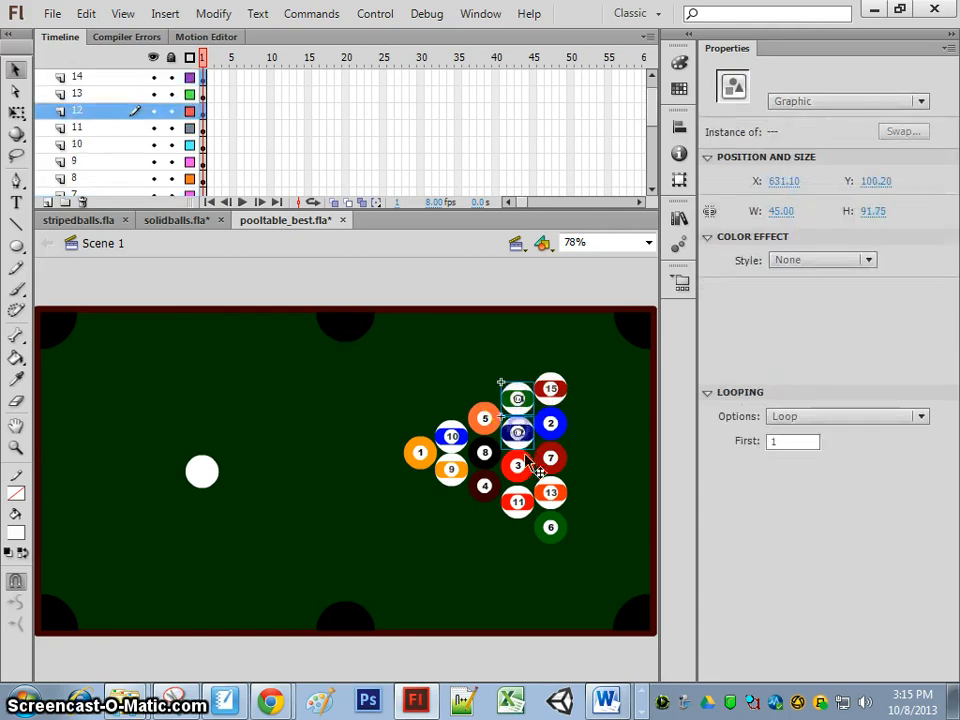
shift+click(517, 465)
shift+click(517, 501)
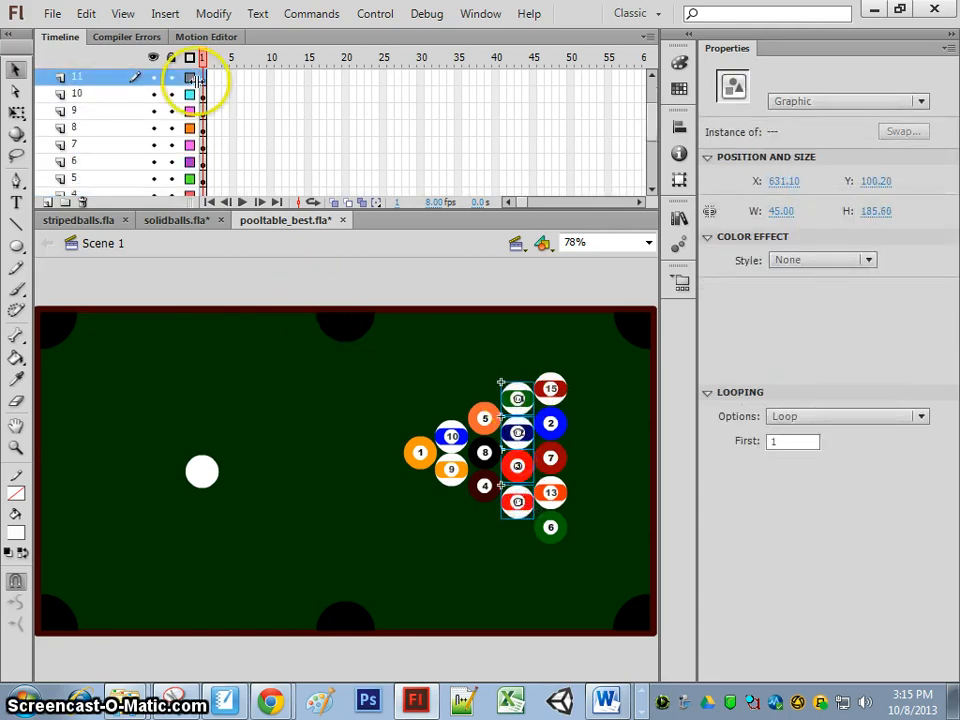